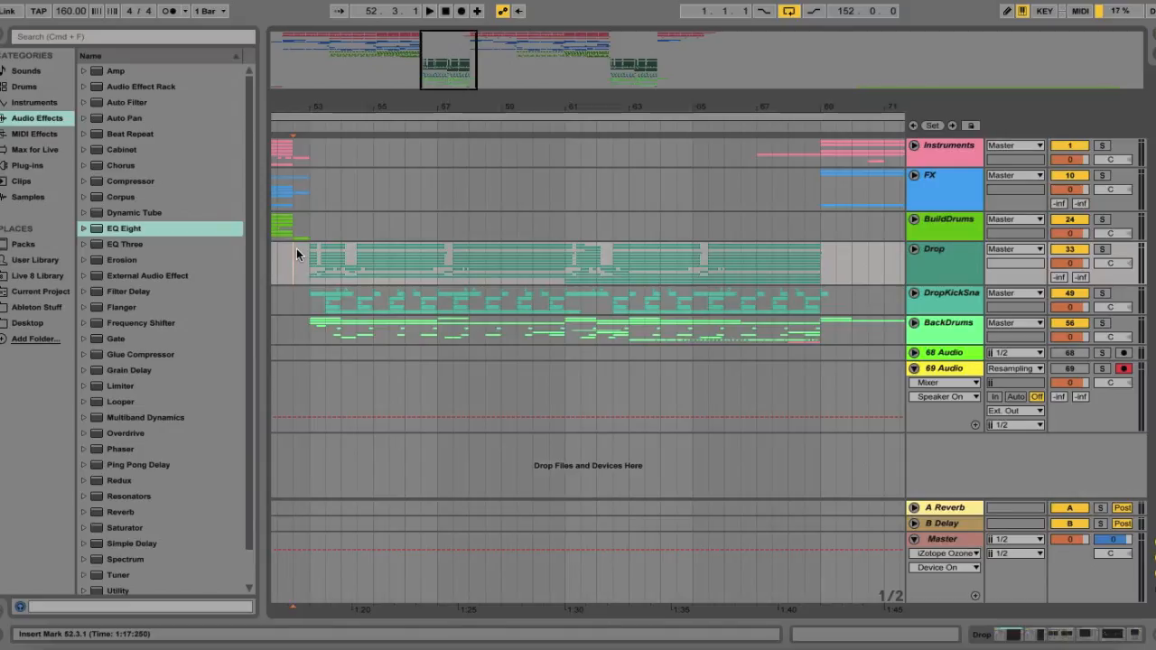
# Play back the drop section, including a pass from bar 53 with the Drop group soloed
pyautogui.press('space')
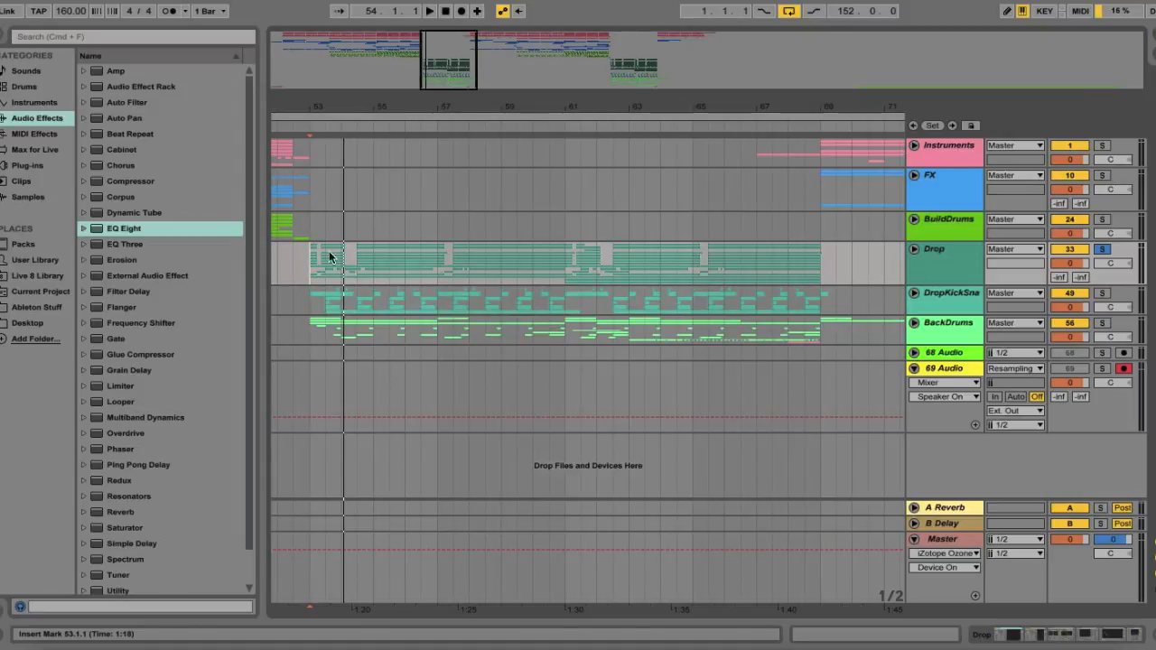
pyautogui.press('space')
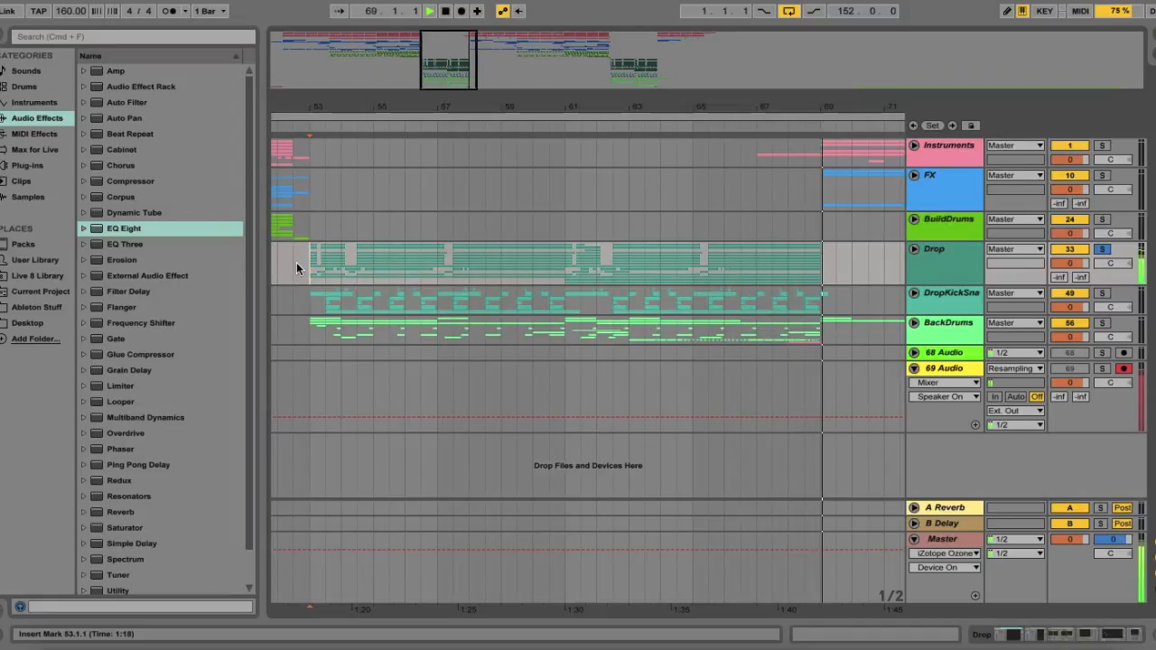
pyautogui.press('space')
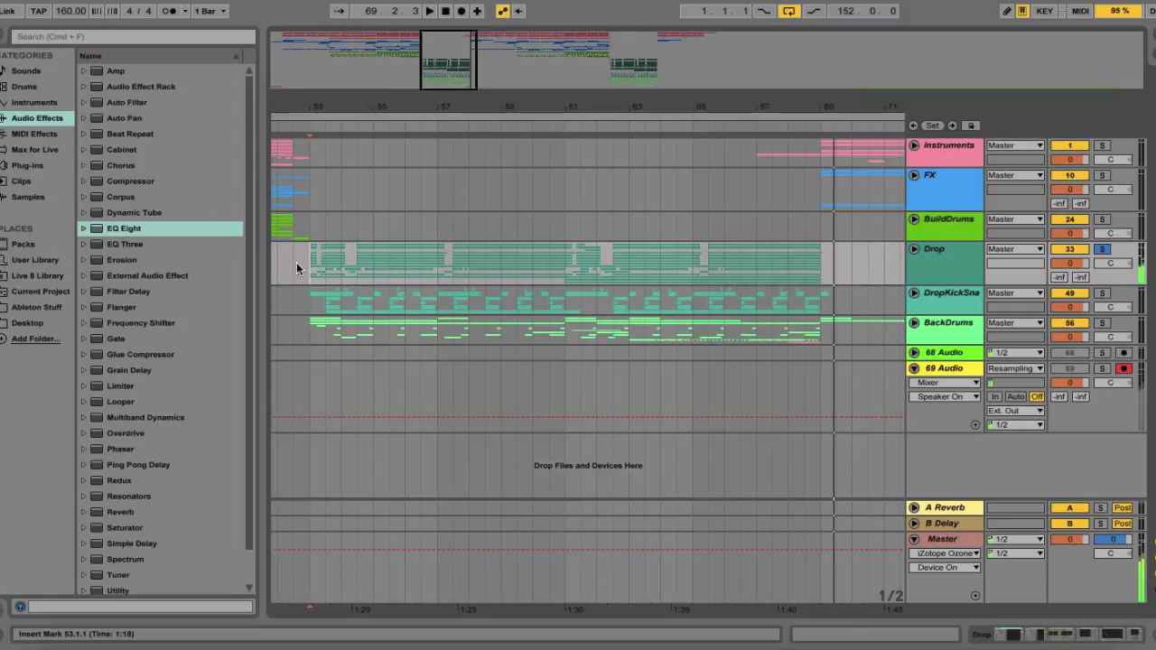
# Open the Drop group's devices, unfold the group and show the Reverb Dry/Wet automation in its lane
pyautogui.doubleClick(936, 267)
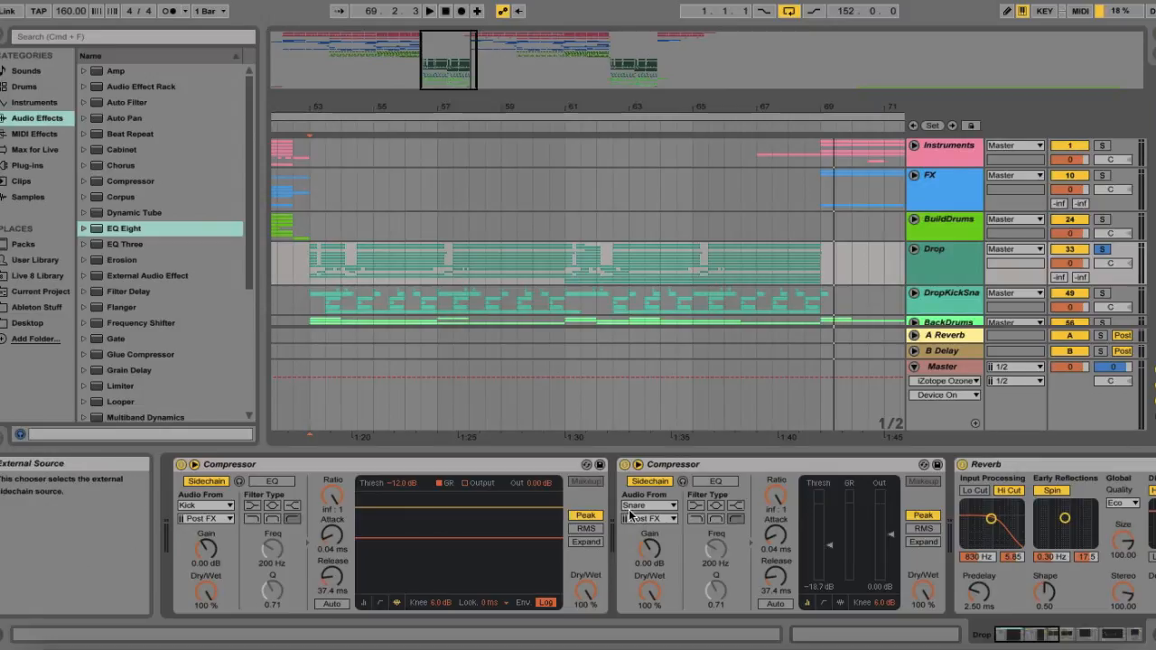
pyautogui.scroll(-5, 630, 513)
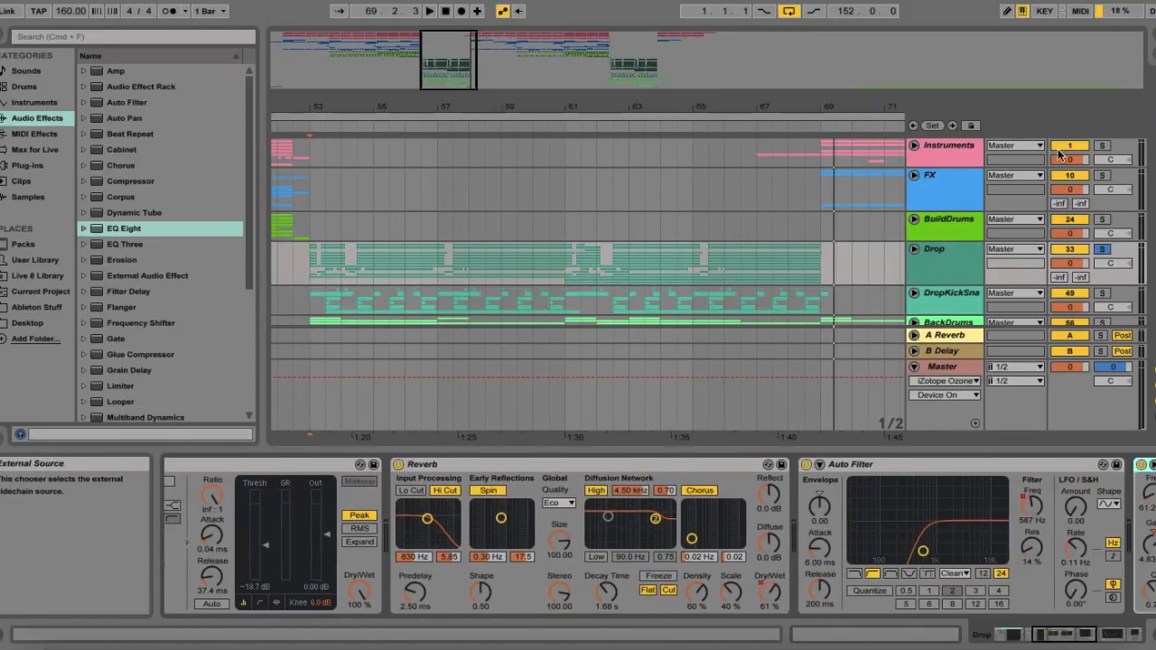
pyautogui.click(914, 249)
pyautogui.scroll(-5, 786, 271)
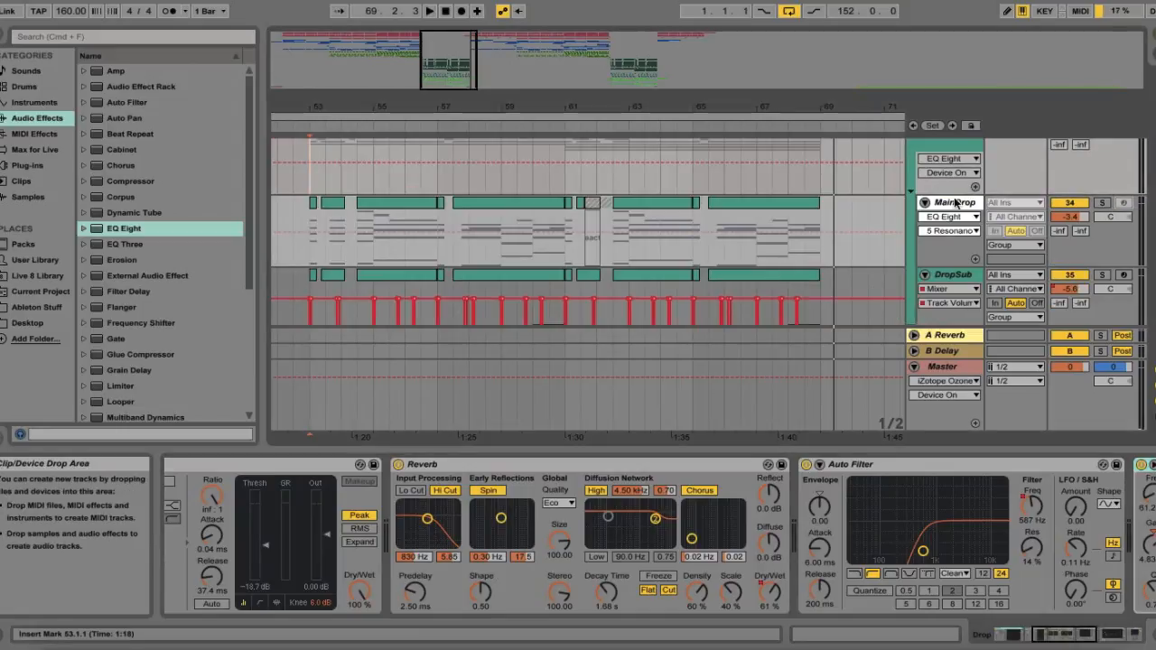
pyautogui.click(947, 158)
pyautogui.click(939, 208)
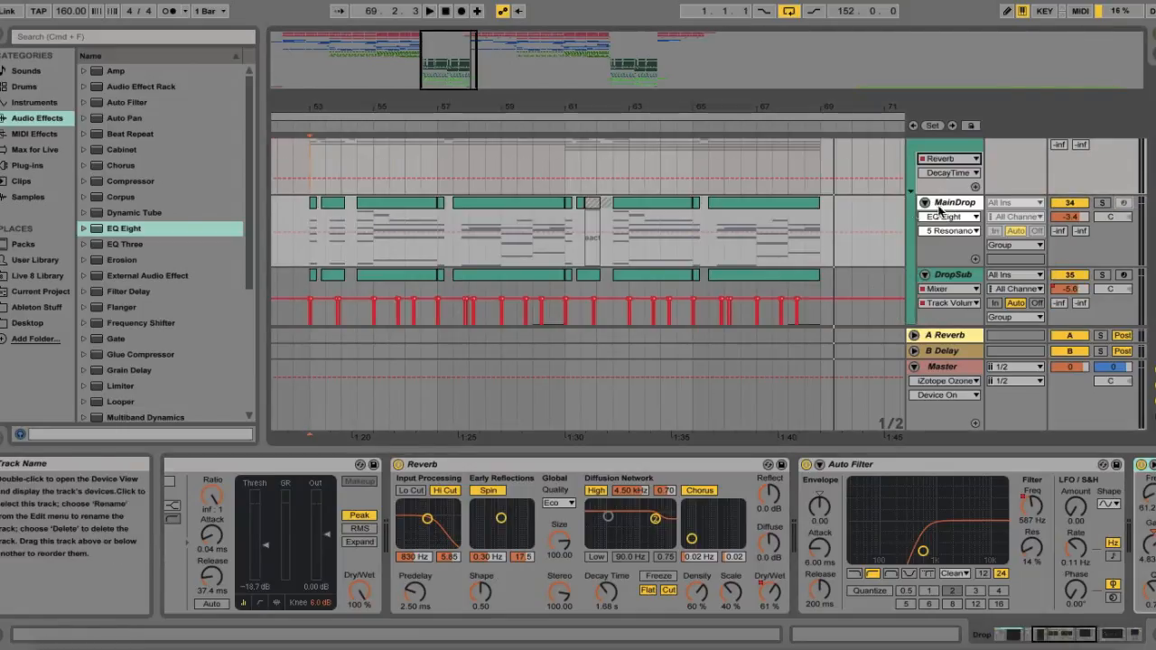
pyautogui.click(952, 173)
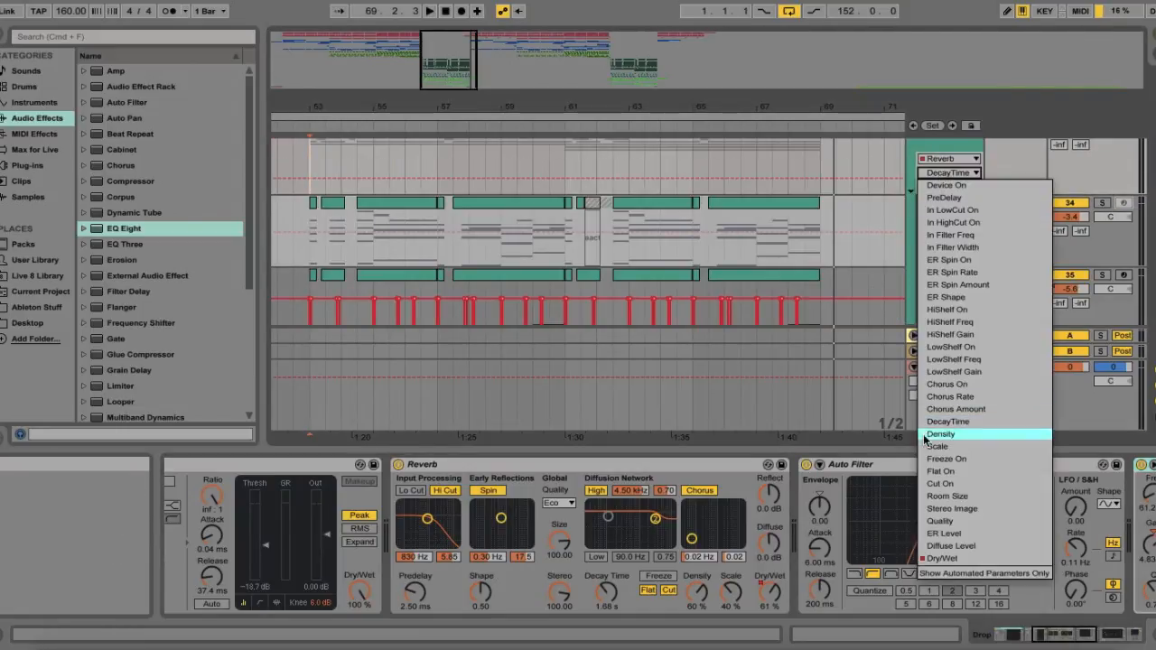
pyautogui.click(941, 558)
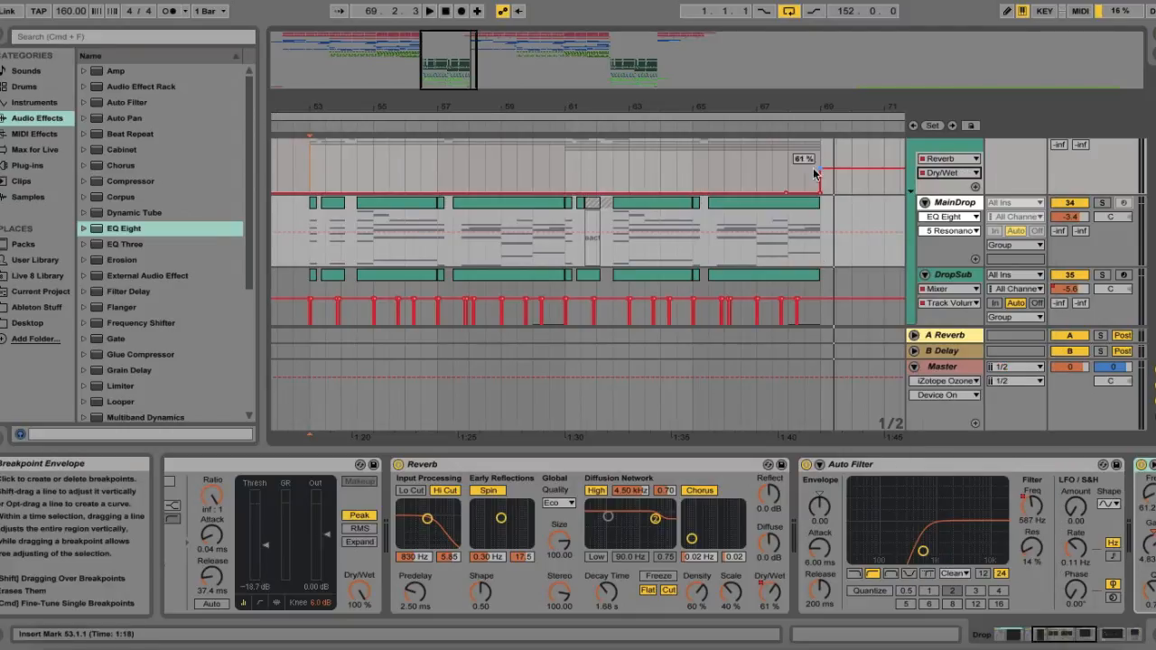
# Examine the Drop group's Auto Filter, EQ Eight and Glue Compressor, and fold the group
pyautogui.hscroll(6, 968, 505)
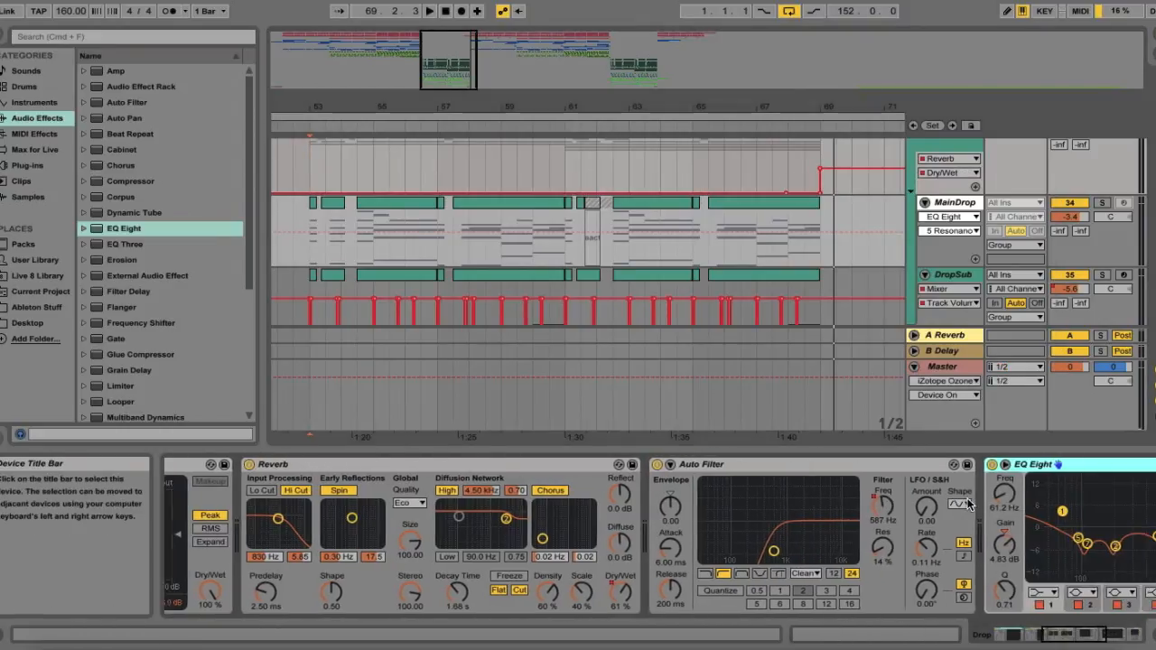
pyautogui.hscroll(3, 967, 504)
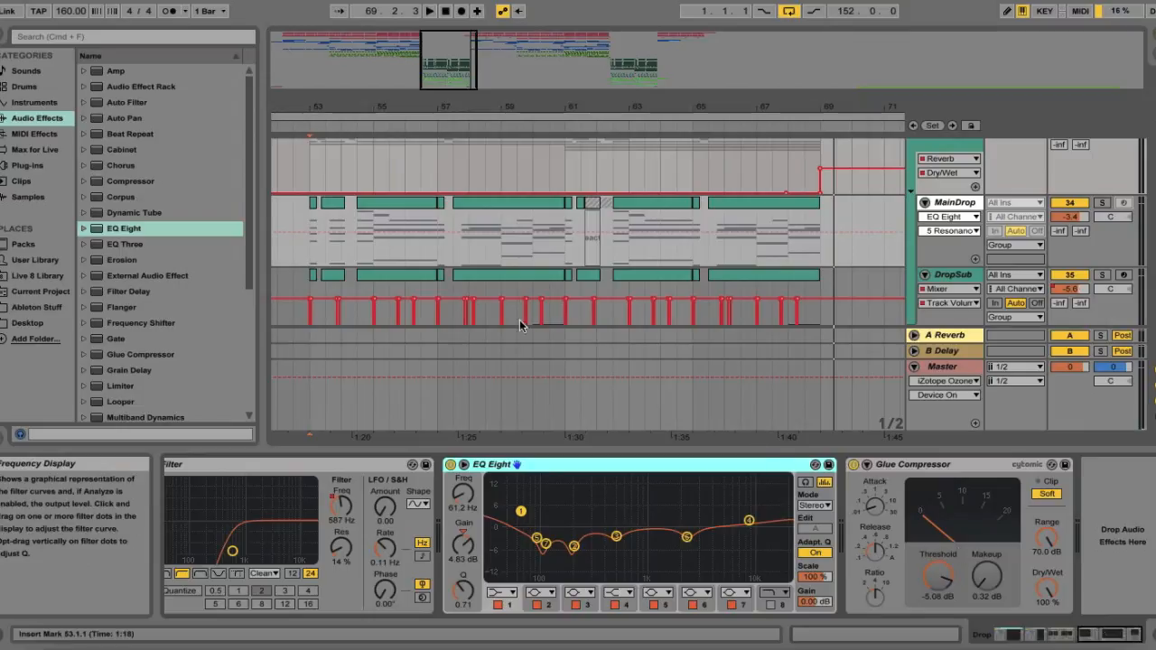
pyautogui.scroll(5, 517, 315)
pyautogui.scroll(-4, 517, 314)
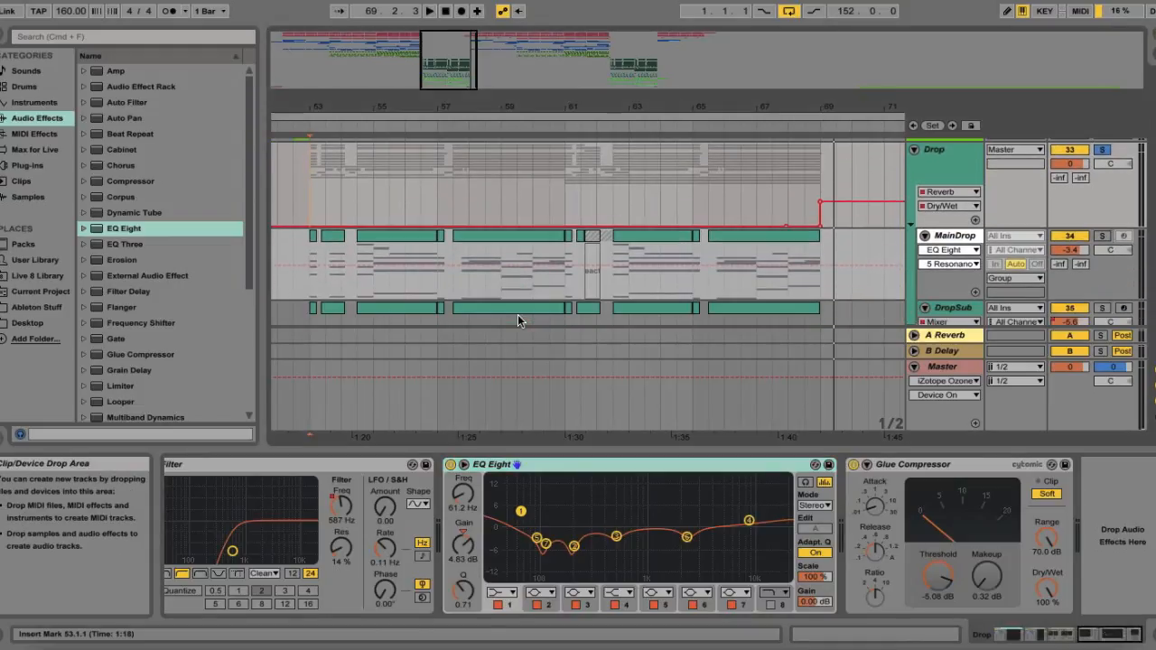
pyautogui.click(914, 149)
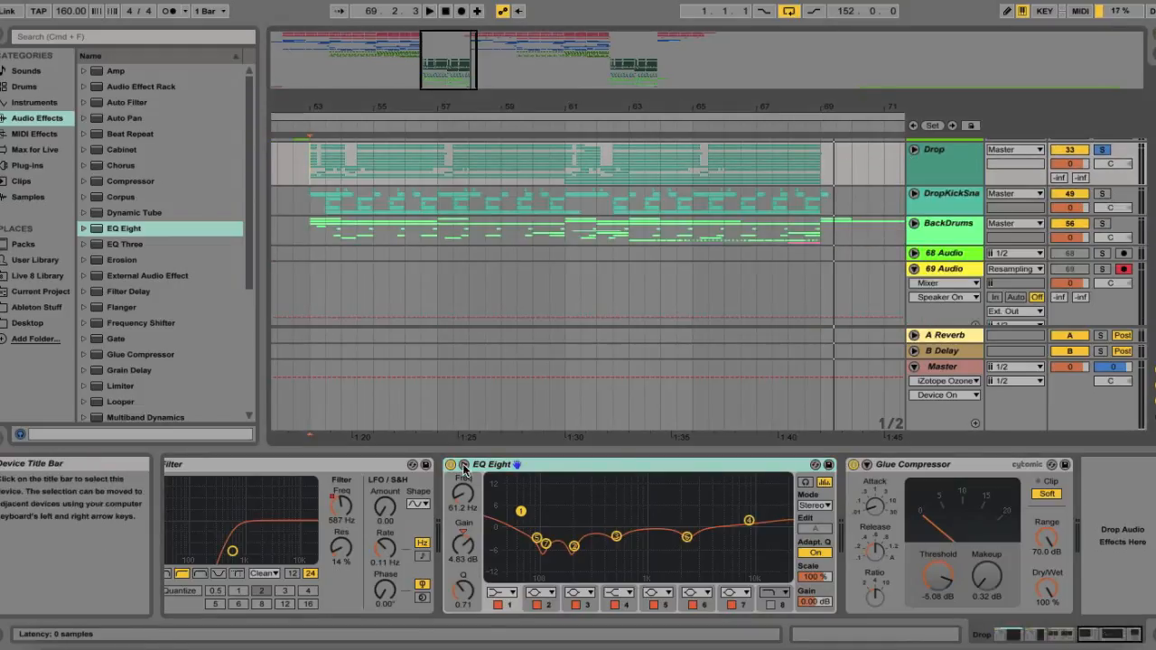
# Compare the Drop group from bar 53 with its EQ Eight bypassed and re-enabled during playback
pyautogui.click(450, 465)
pyautogui.click(313, 159)
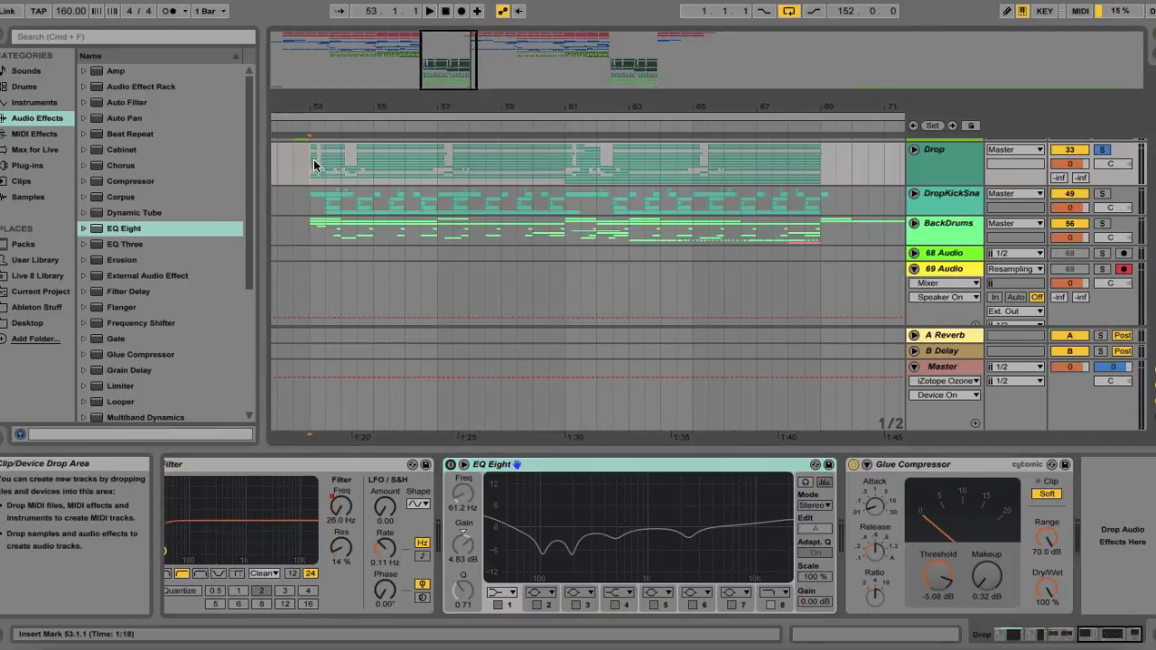
pyautogui.press('space')
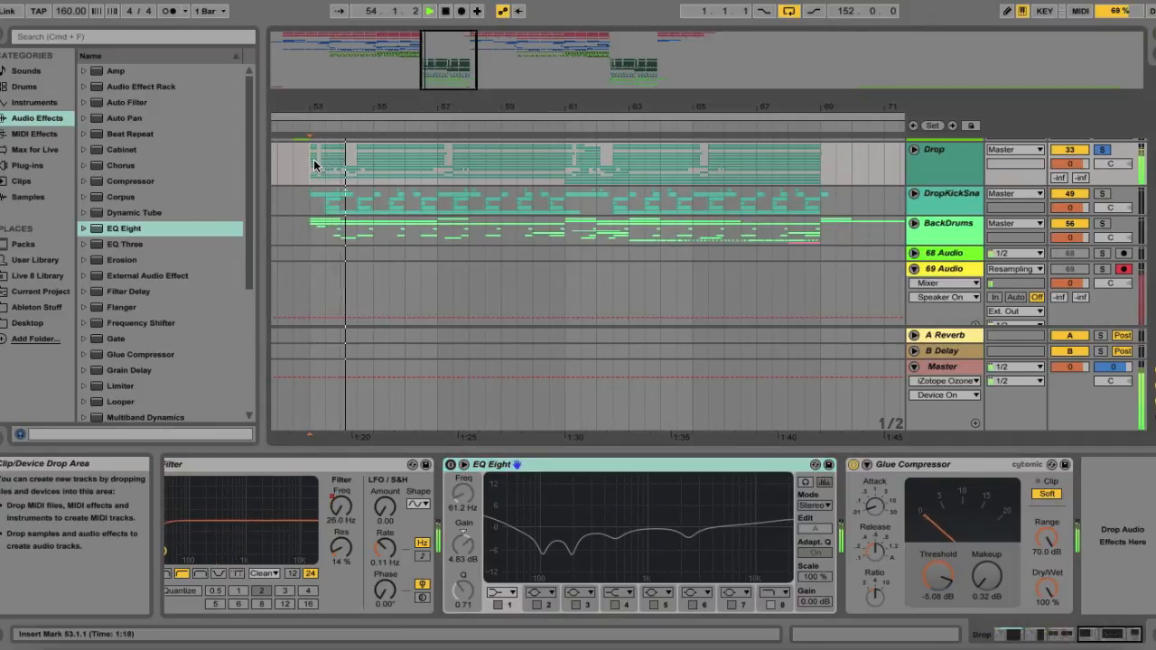
pyautogui.click(449, 465)
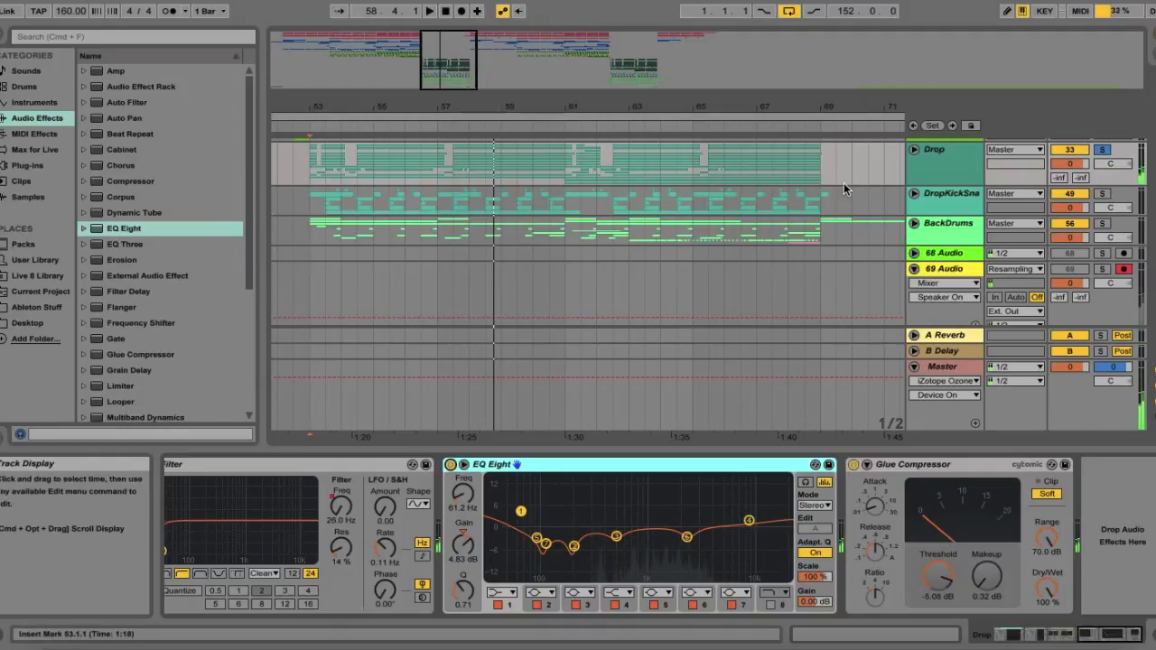
# Unfold the Drop group, open the MainDrop track's devices and play the track soloed from bar 53
pyautogui.click(921, 151)
pyautogui.click(913, 150)
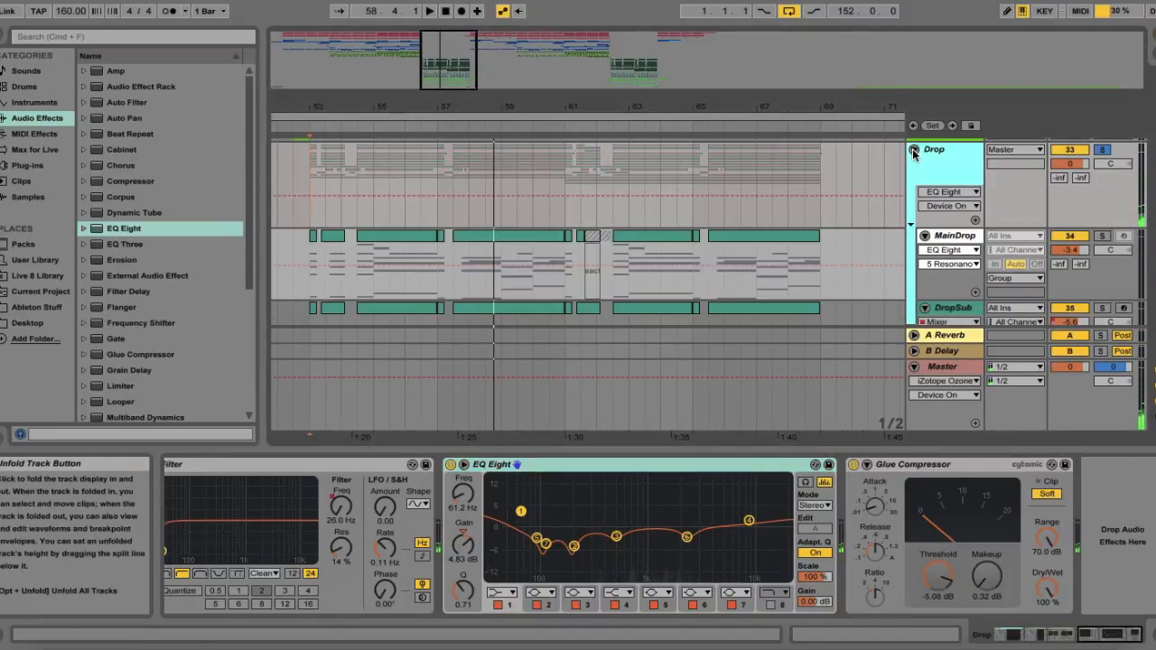
pyautogui.scroll(-1, 983, 285)
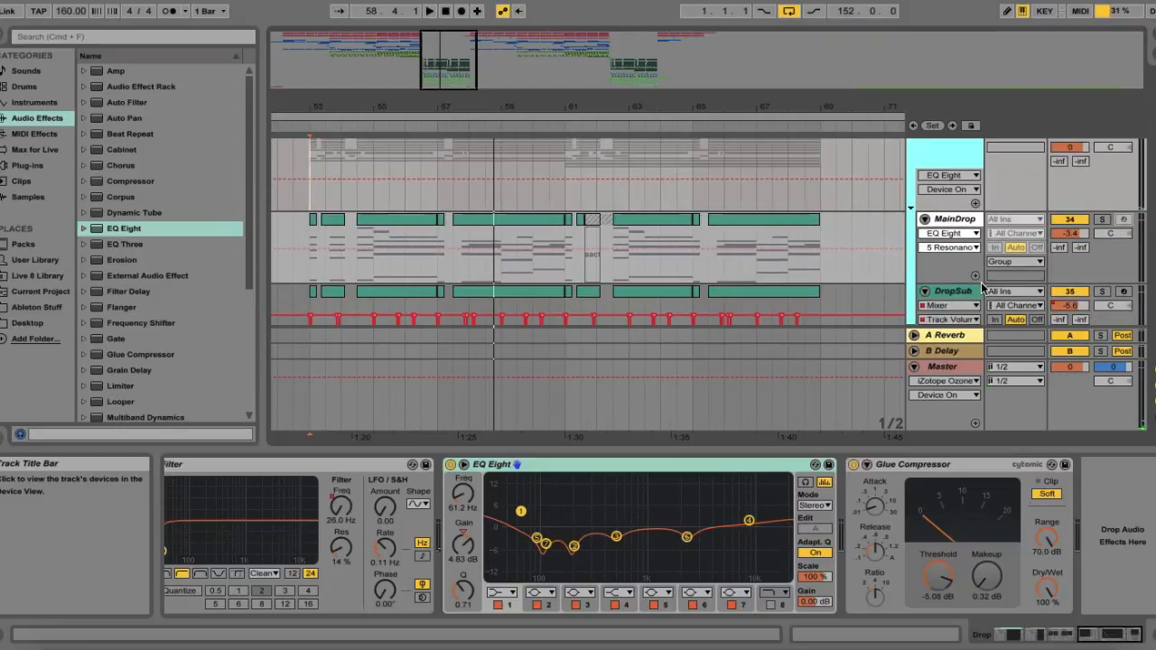
pyautogui.click(965, 223)
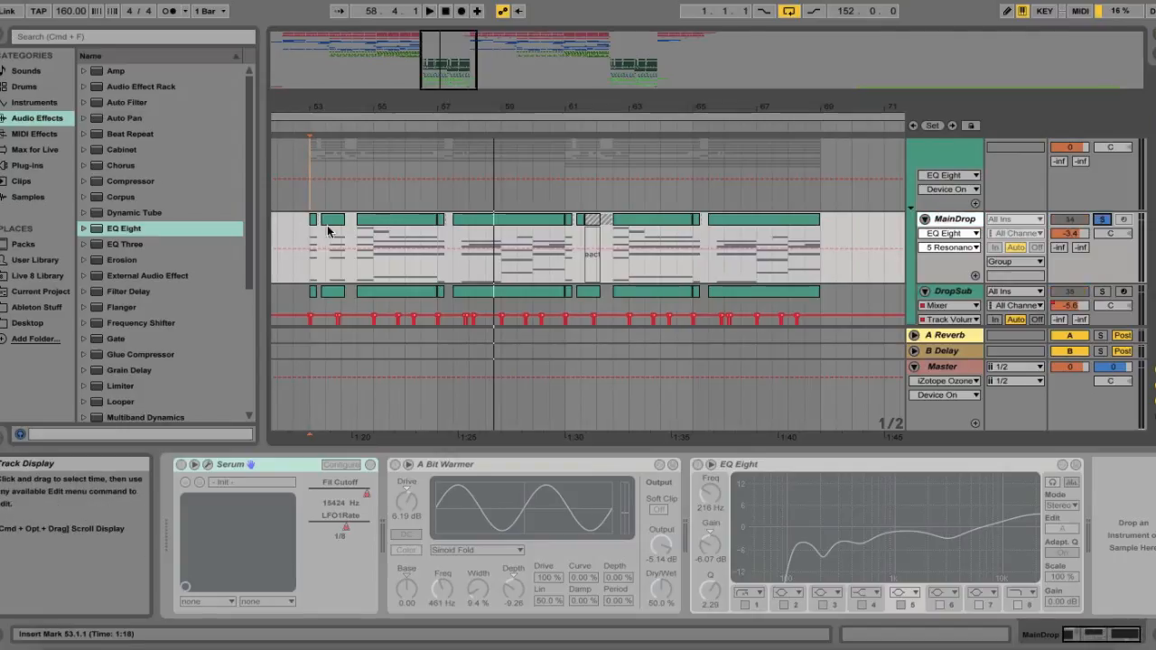
pyautogui.press('space')
pyautogui.press('space')
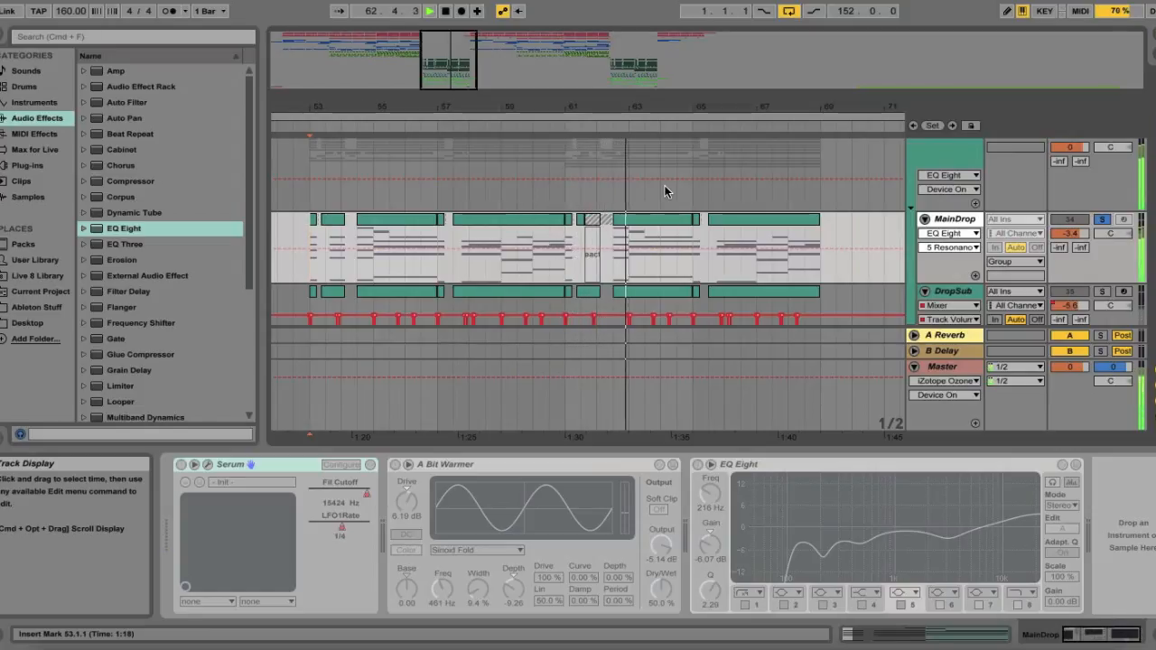
# Unfreeze the MainDrop track and expand the Saturator presets in the audio effects browser
pyautogui.rightClick(970, 224)
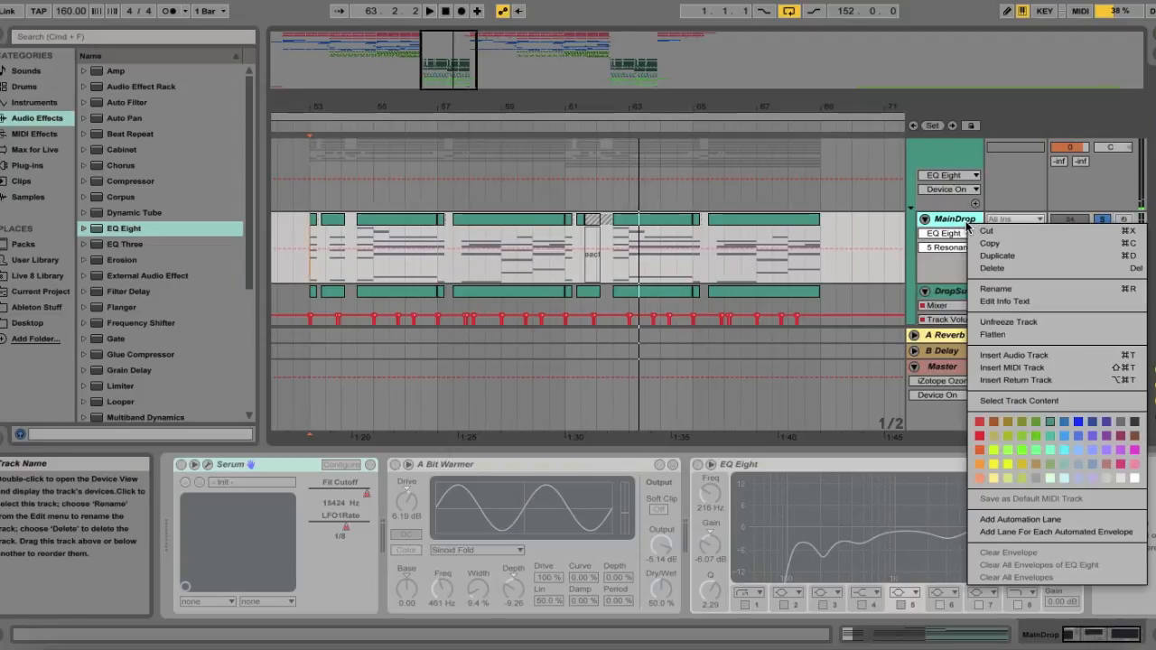
pyautogui.click(1009, 321)
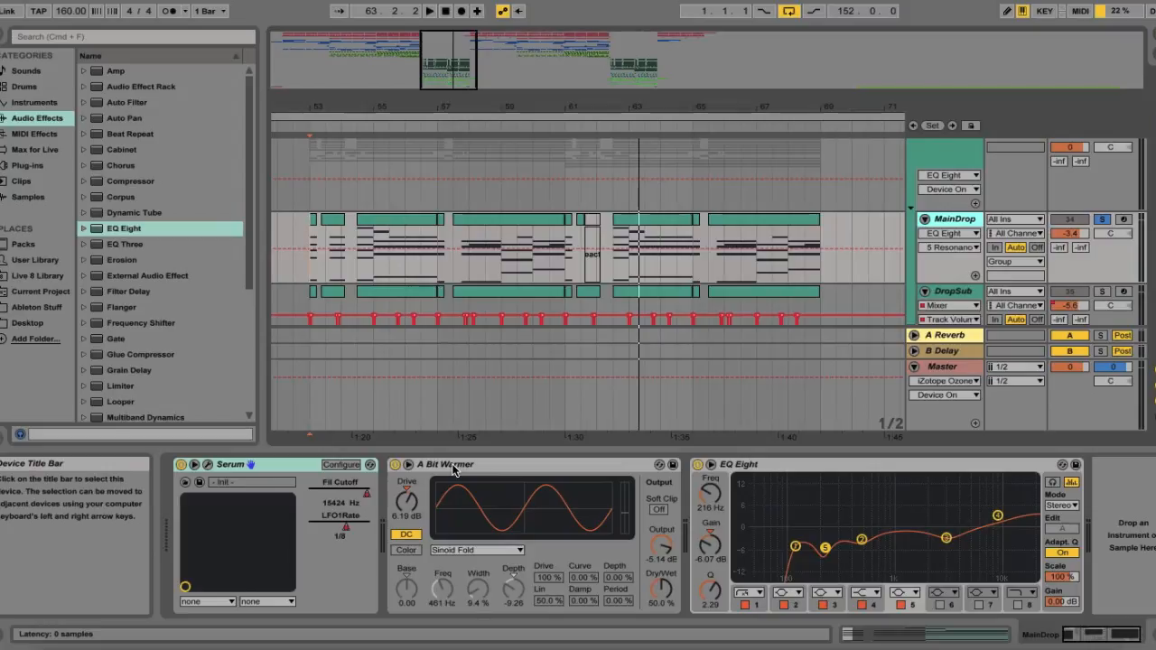
pyautogui.scroll(-5, 91, 243)
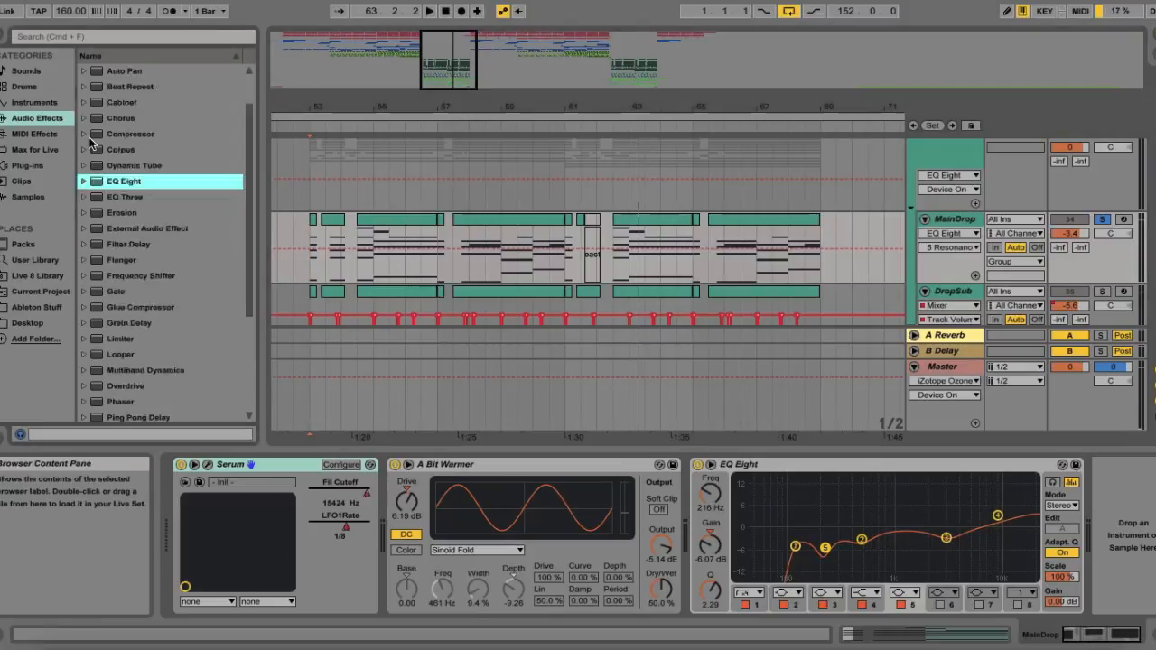
pyautogui.click(84, 372)
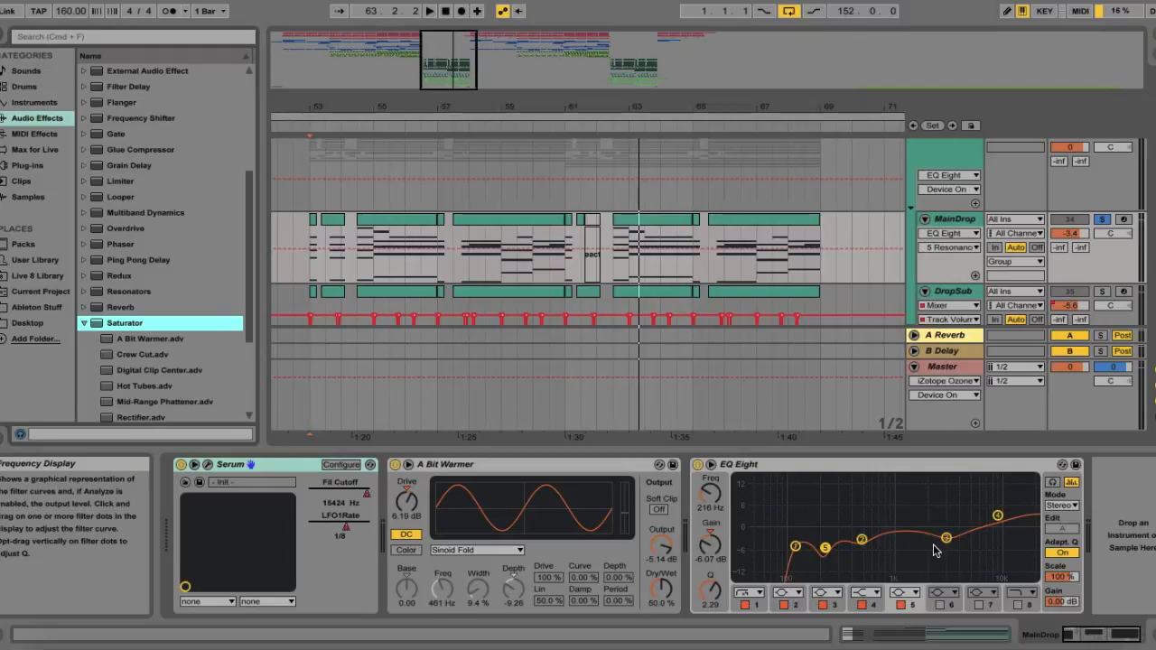
# Open the MainDrop Serum patch, inspect its LFO 1 level modulation and effects, and close the plug-in window
pyautogui.click(209, 467)
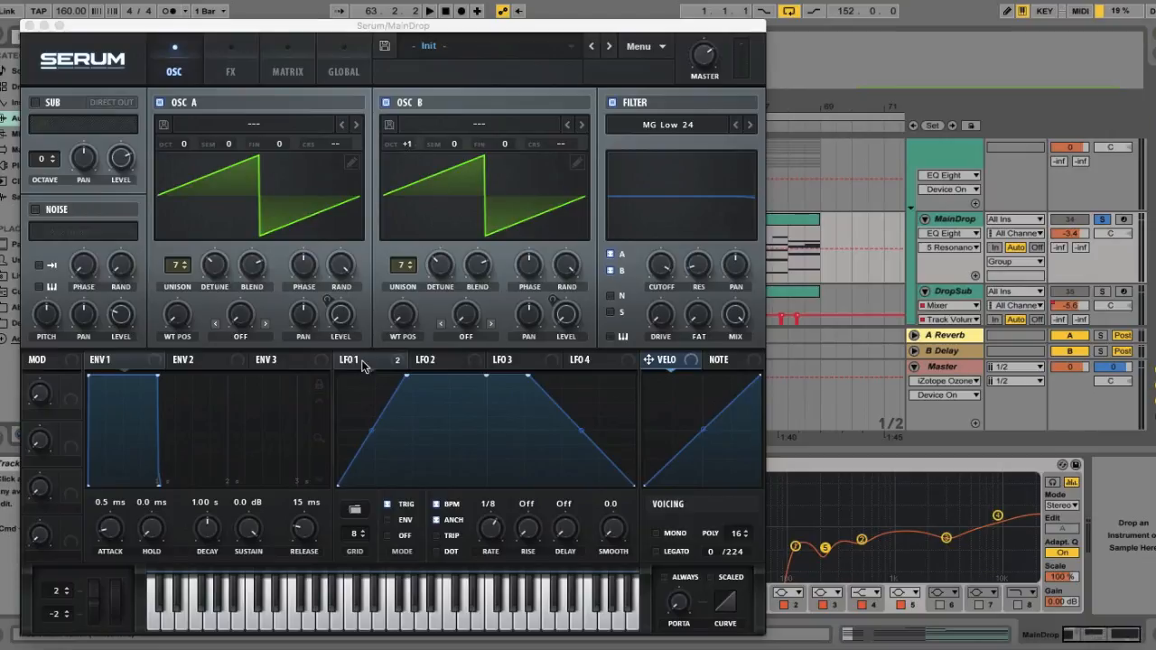
pyautogui.moveTo(360, 374)
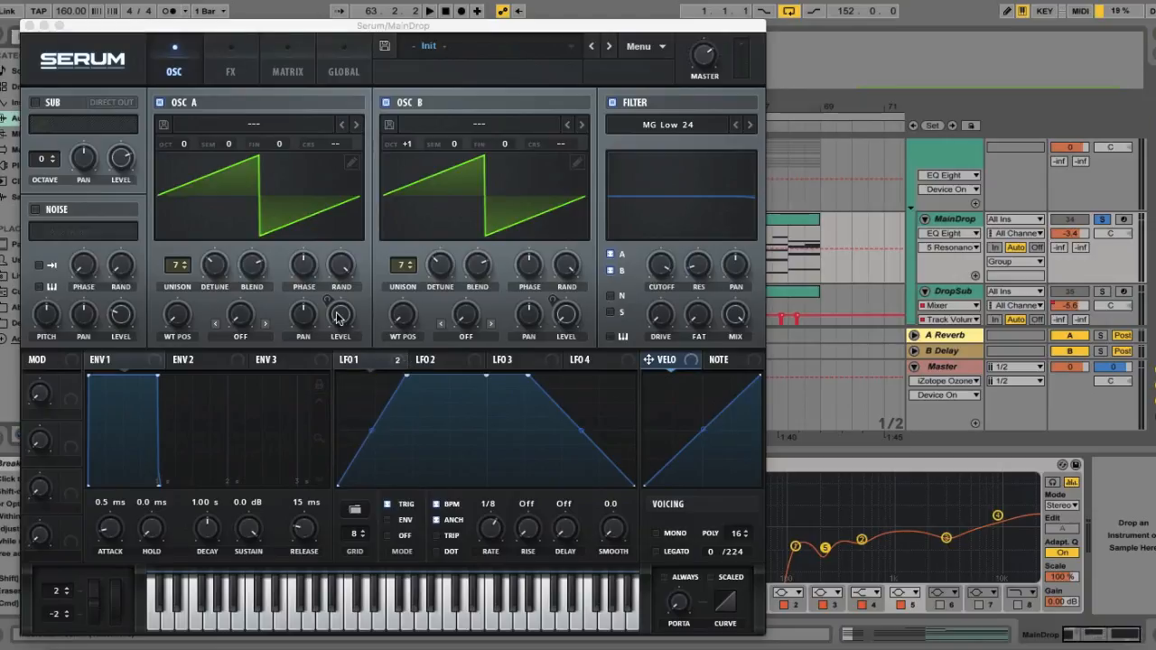
pyautogui.click(361, 360)
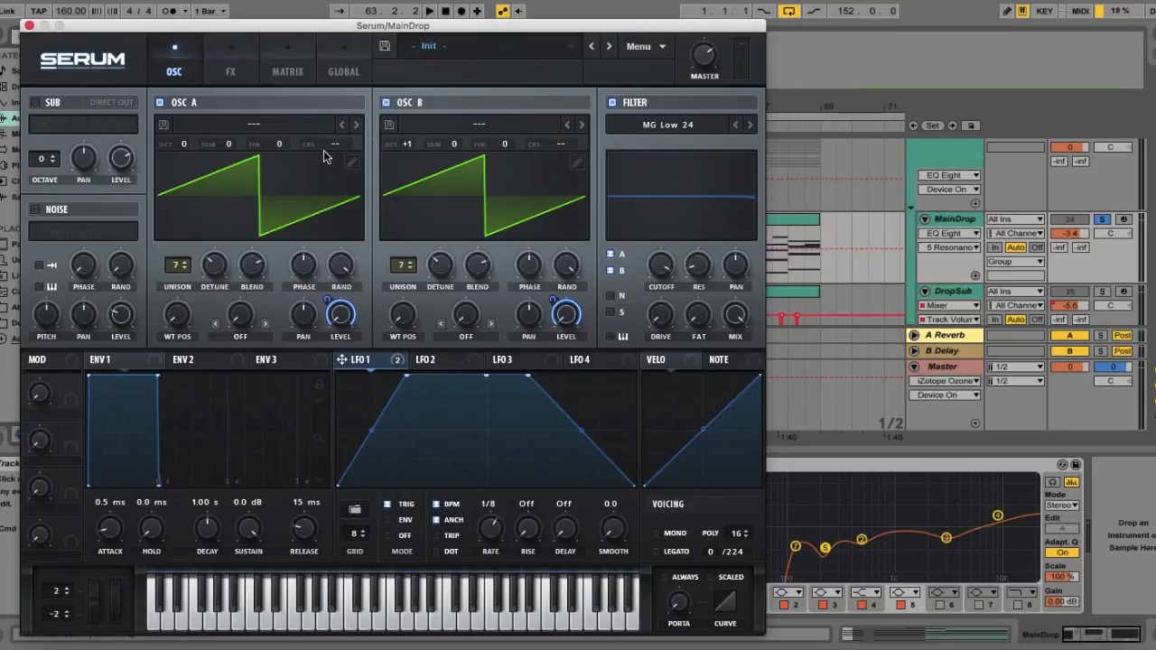
pyautogui.click(233, 71)
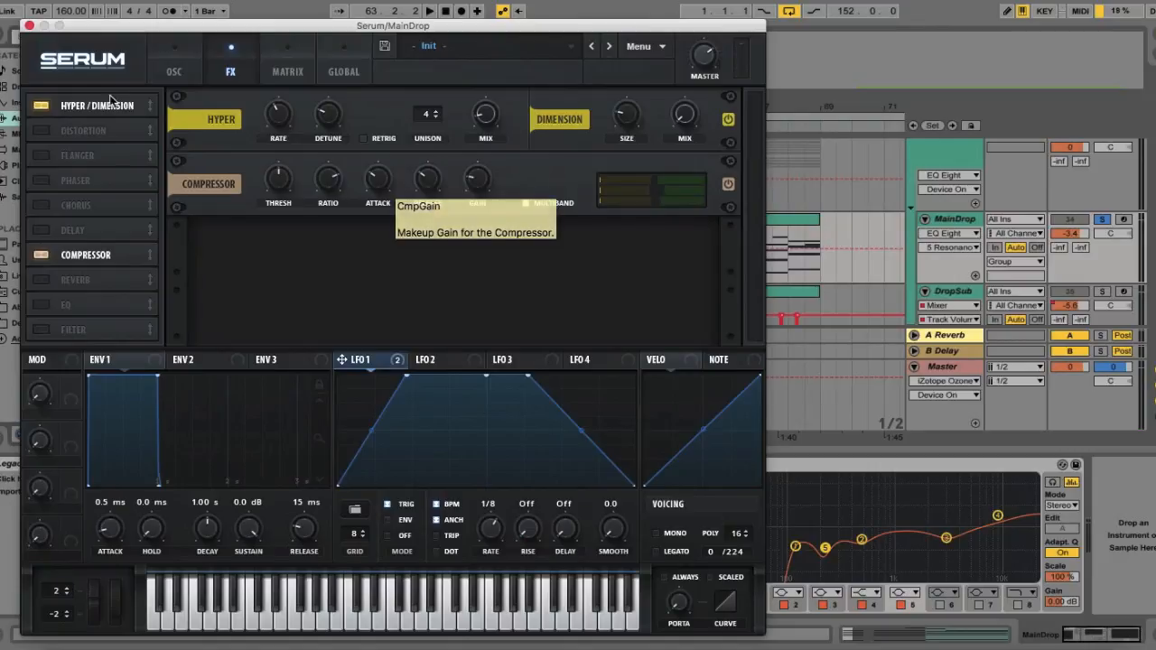
pyautogui.click(29, 25)
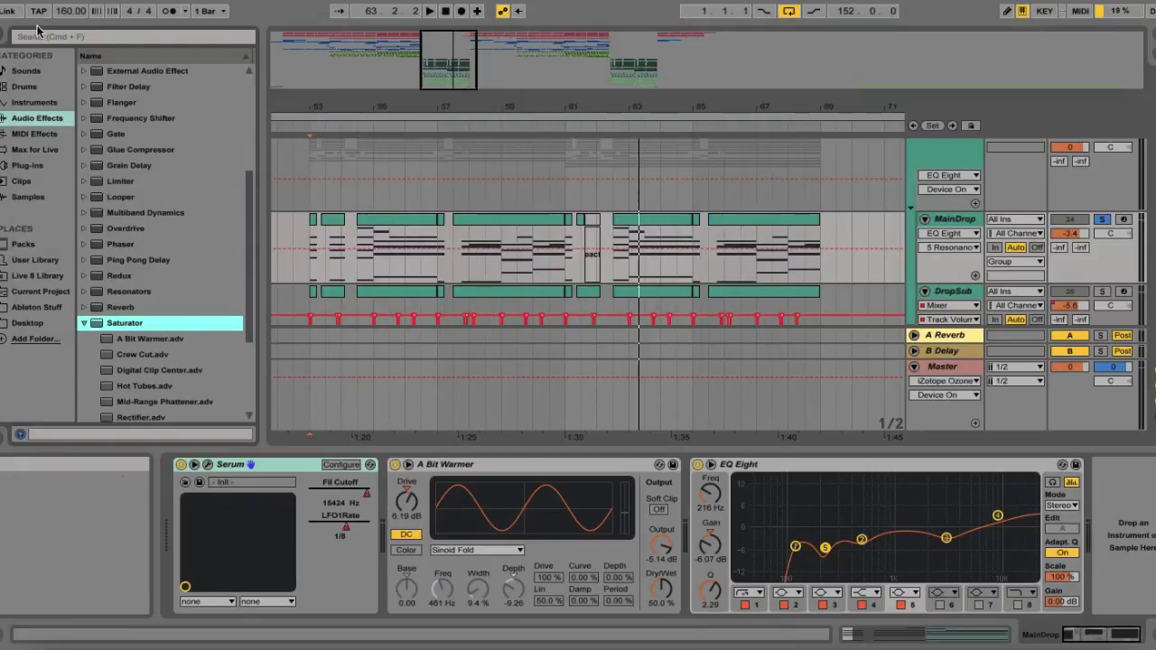
# Freeze the MainDrop track
pyautogui.rightClick(961, 222)
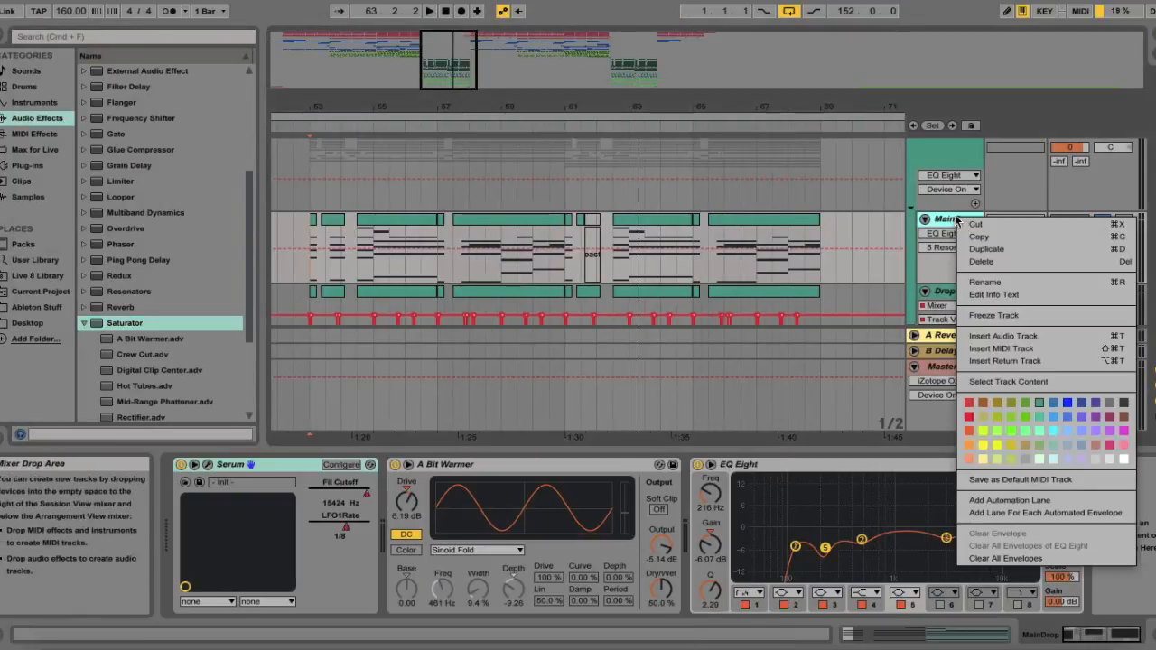
pyautogui.click(1017, 314)
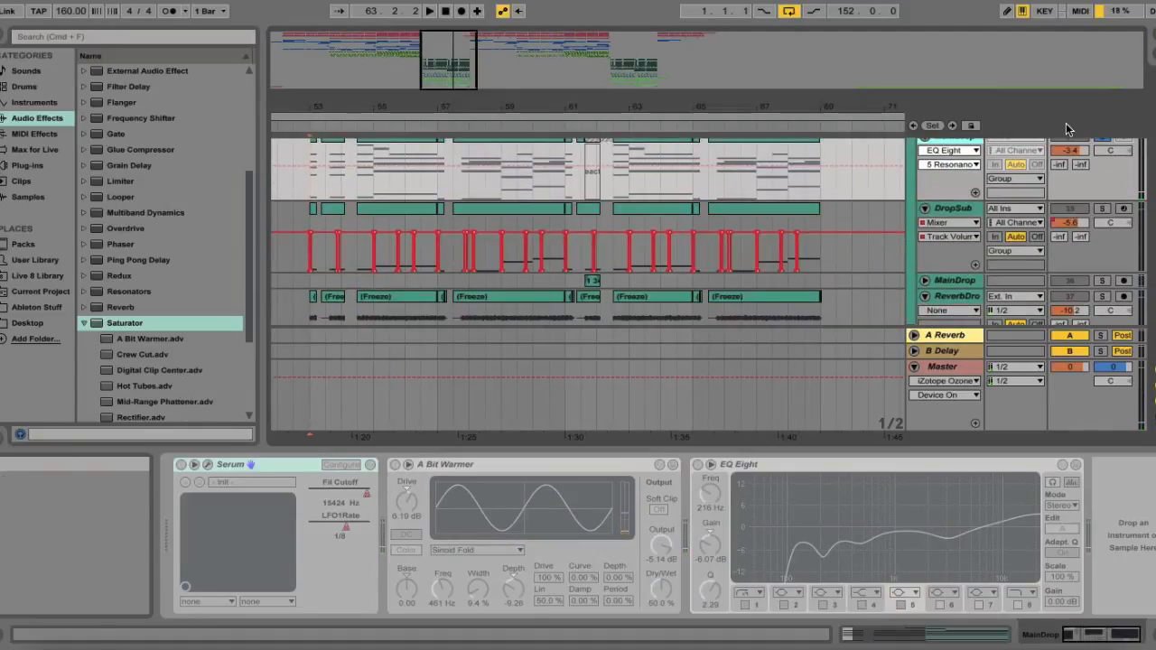
# Solo the DropSub track, open its devices and play it from bar 53
pyautogui.click(1101, 208)
pyautogui.click(965, 210)
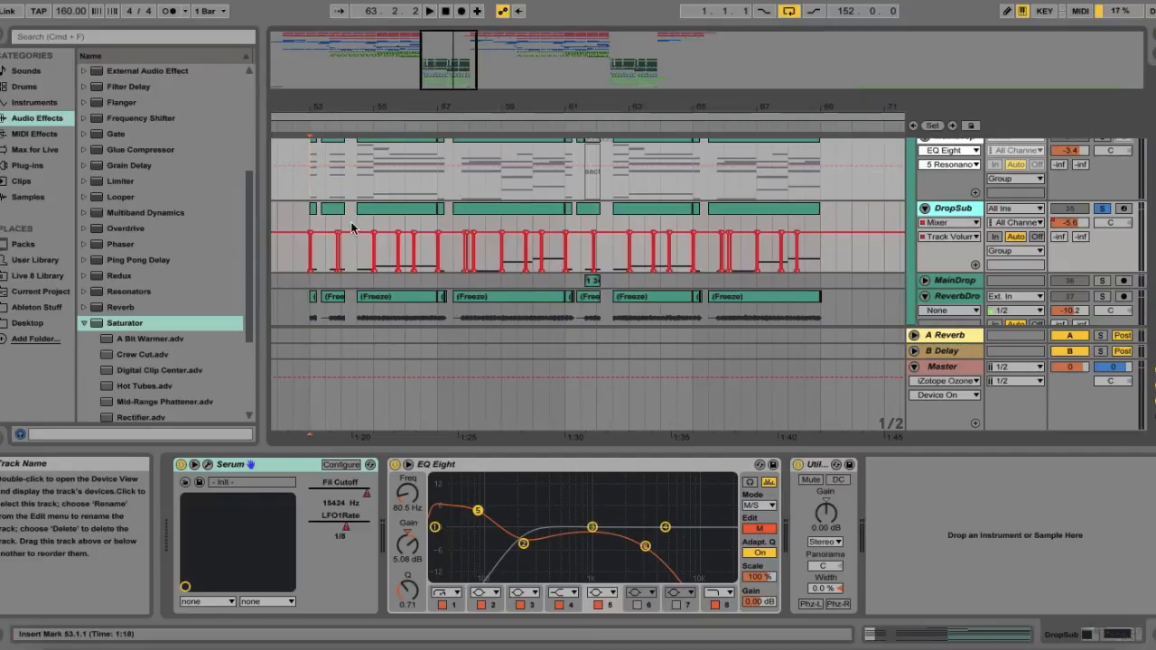
pyautogui.click(308, 226)
pyautogui.press('space')
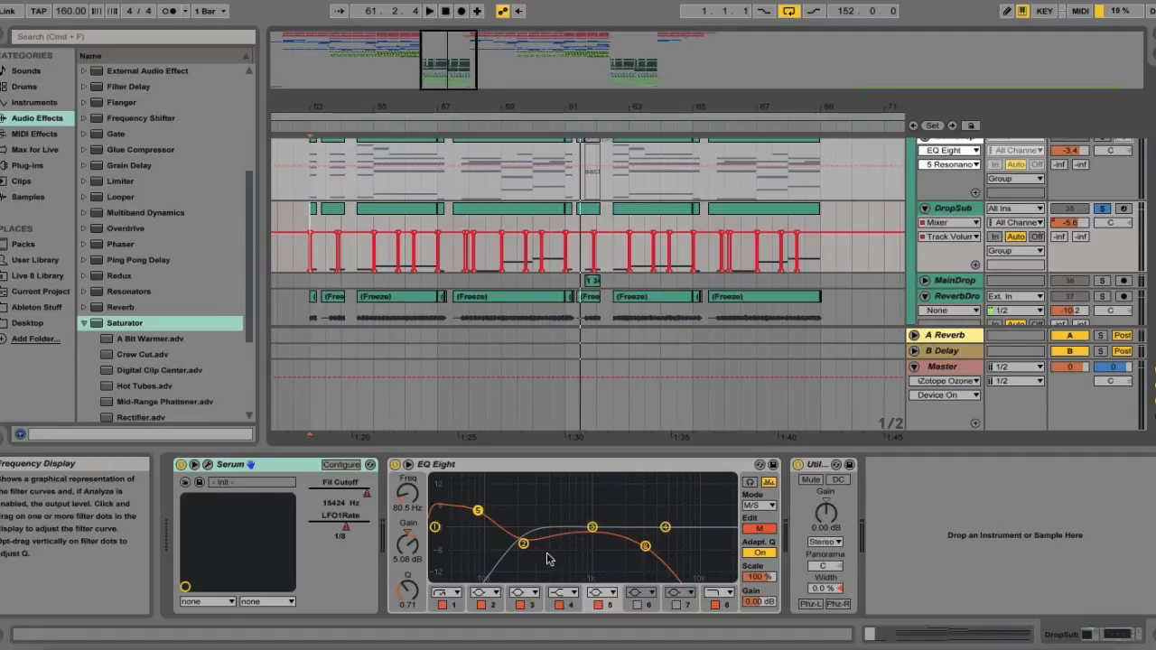
# Examine the side curve of DropSub's EQ Eight and return to editing the mid channel
pyautogui.click(763, 531)
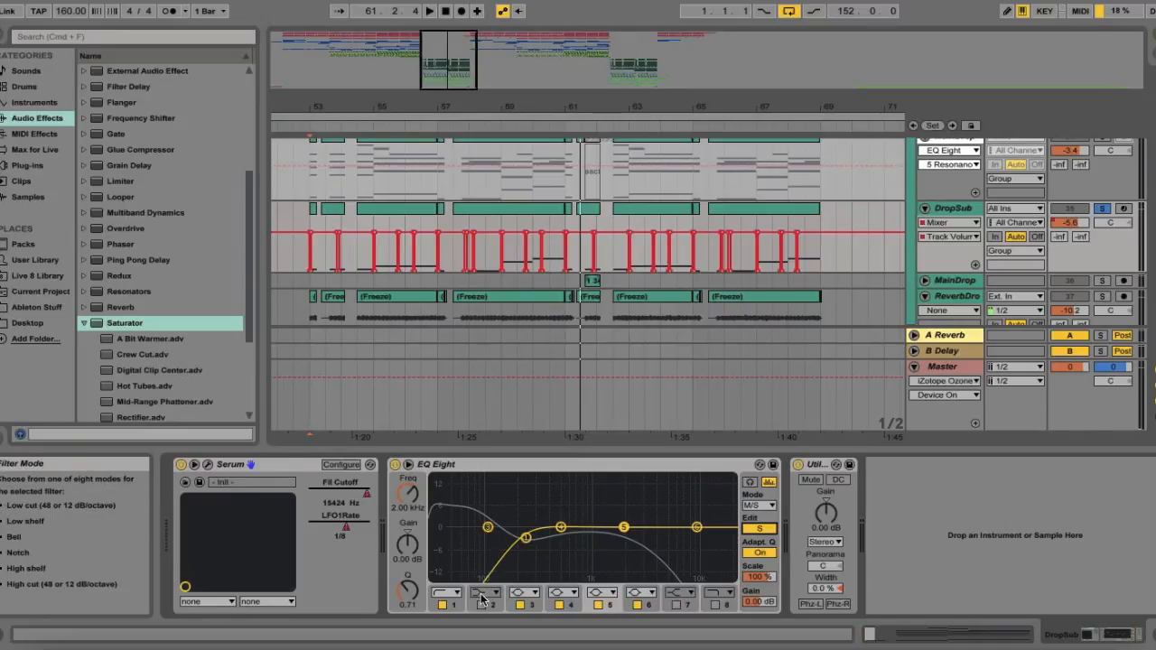
pyautogui.click(764, 532)
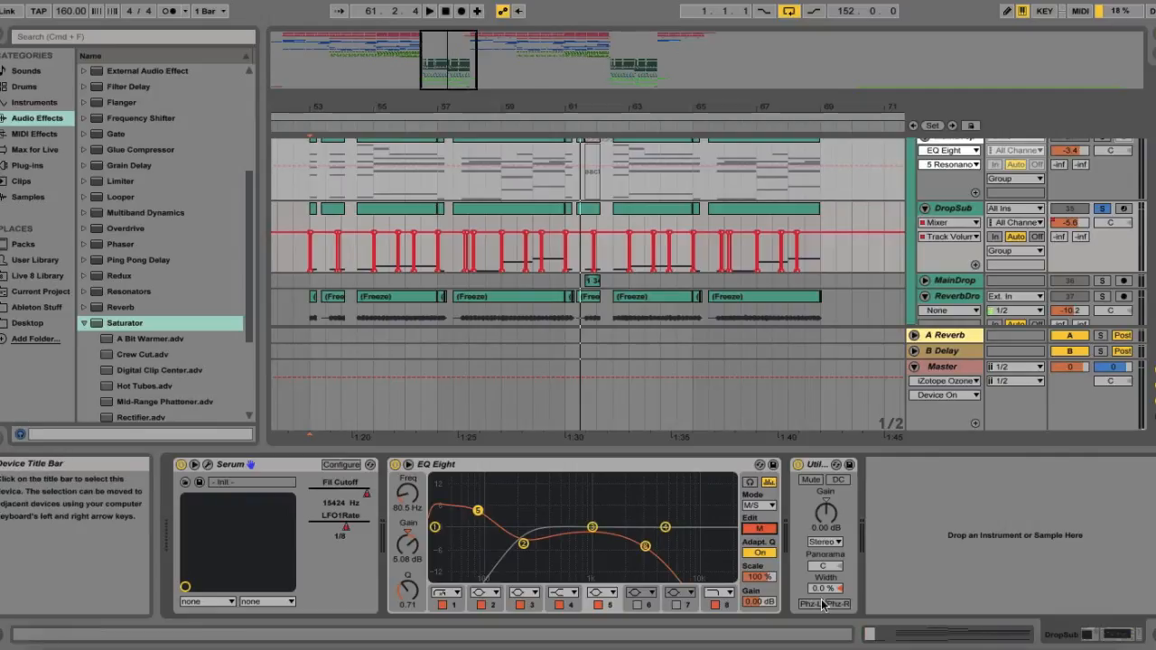
# Open DropSub's Serum patch, inspect the targets modulated by LFO 1 and its effects rack, and close the plug-in window
pyautogui.click(209, 464)
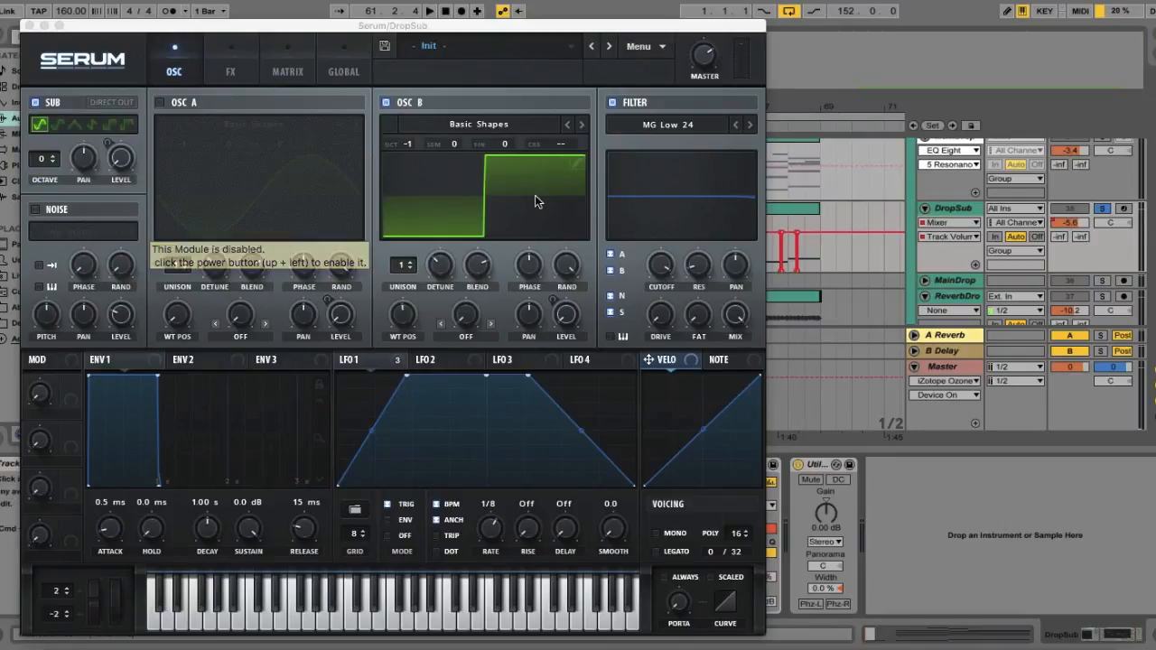
pyautogui.click(374, 361)
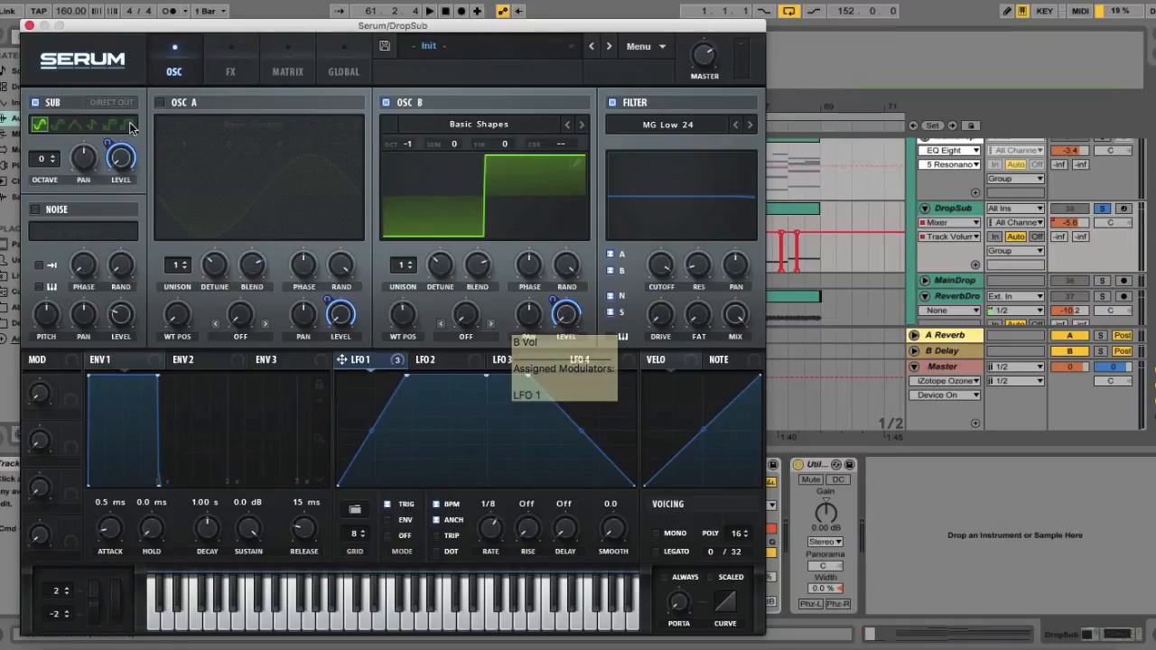
pyautogui.click(226, 72)
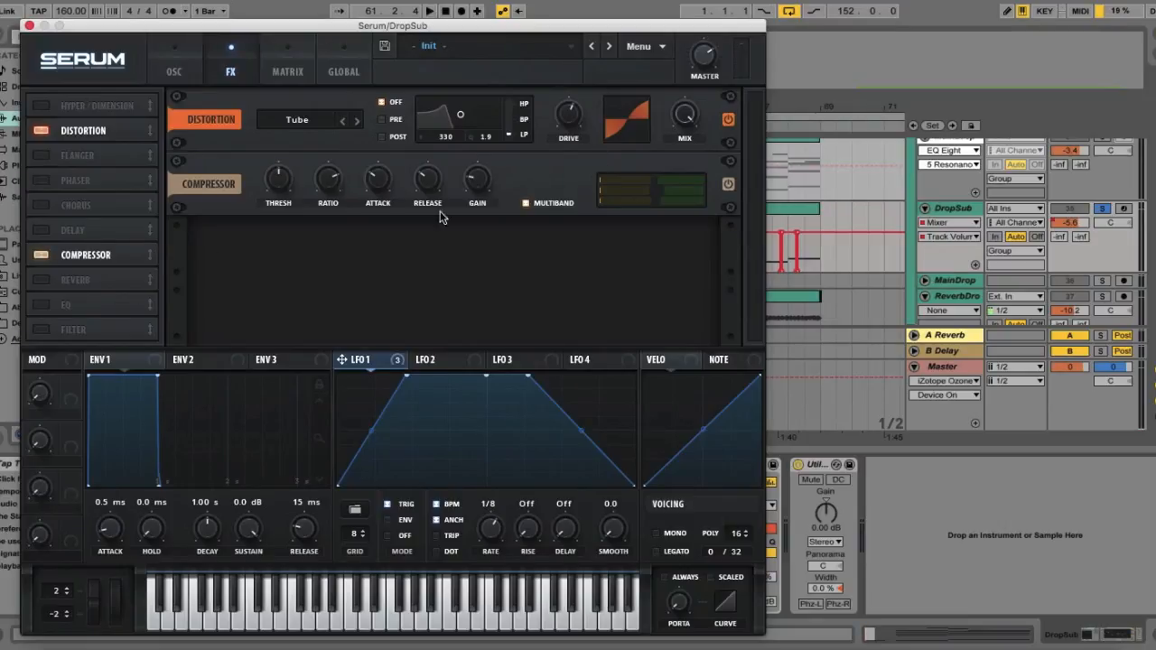
pyautogui.click(29, 28)
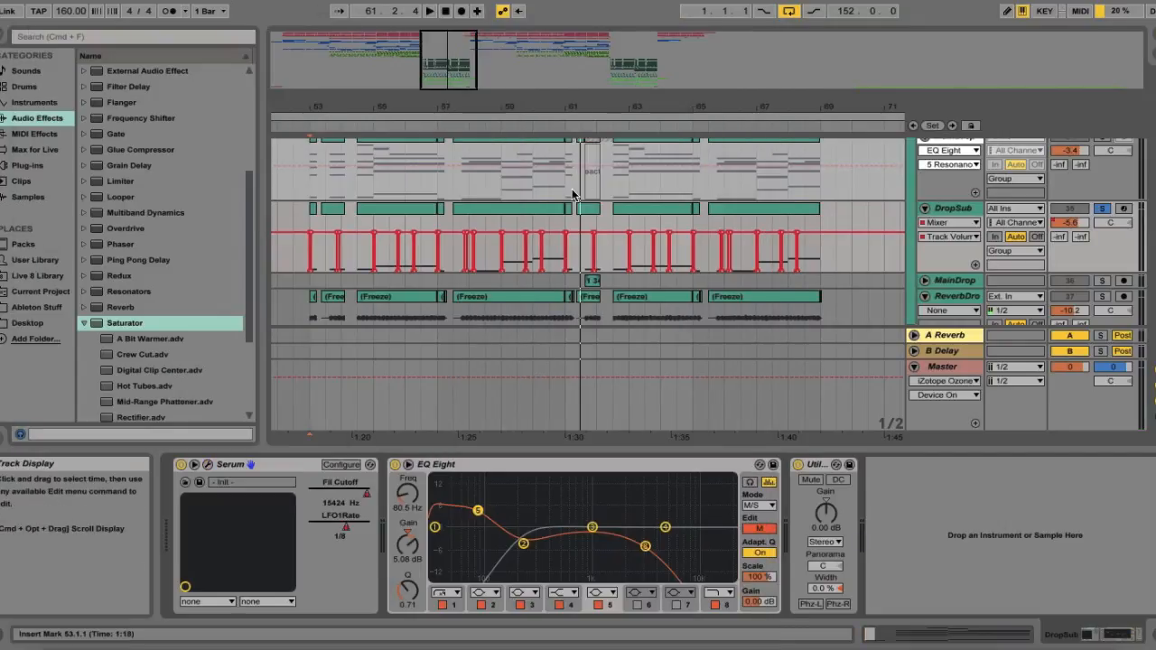
# Unfold and solo the MainDropRise track, and play its short audio clip from 61.3
pyautogui.scroll(-2, 578, 225)
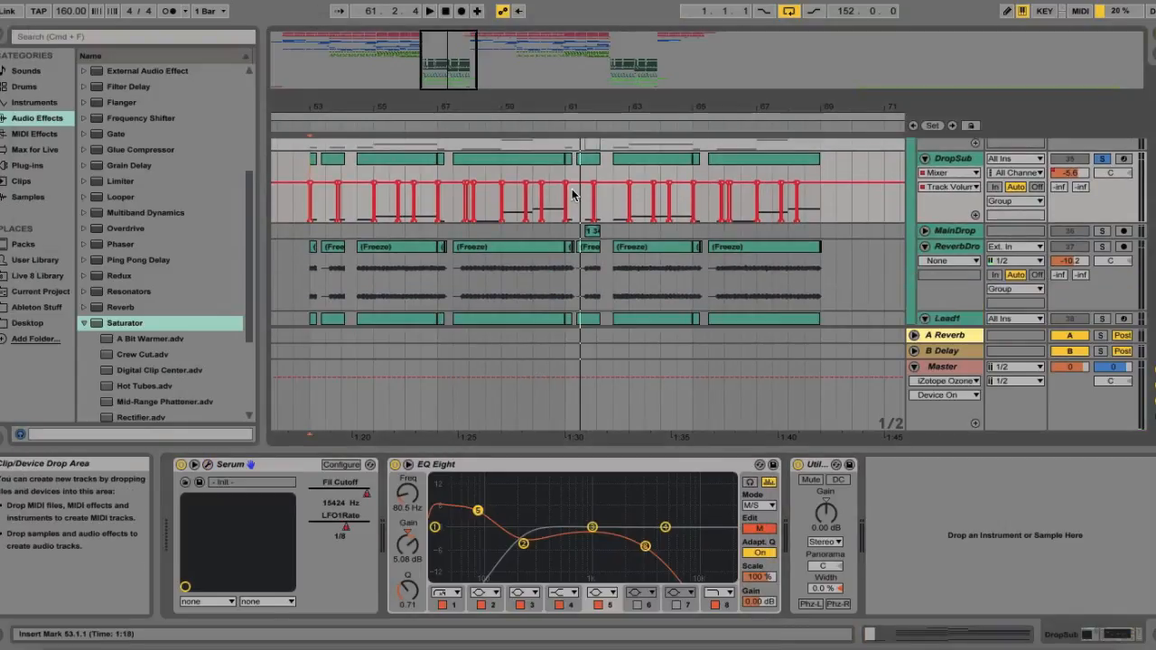
pyautogui.click(924, 233)
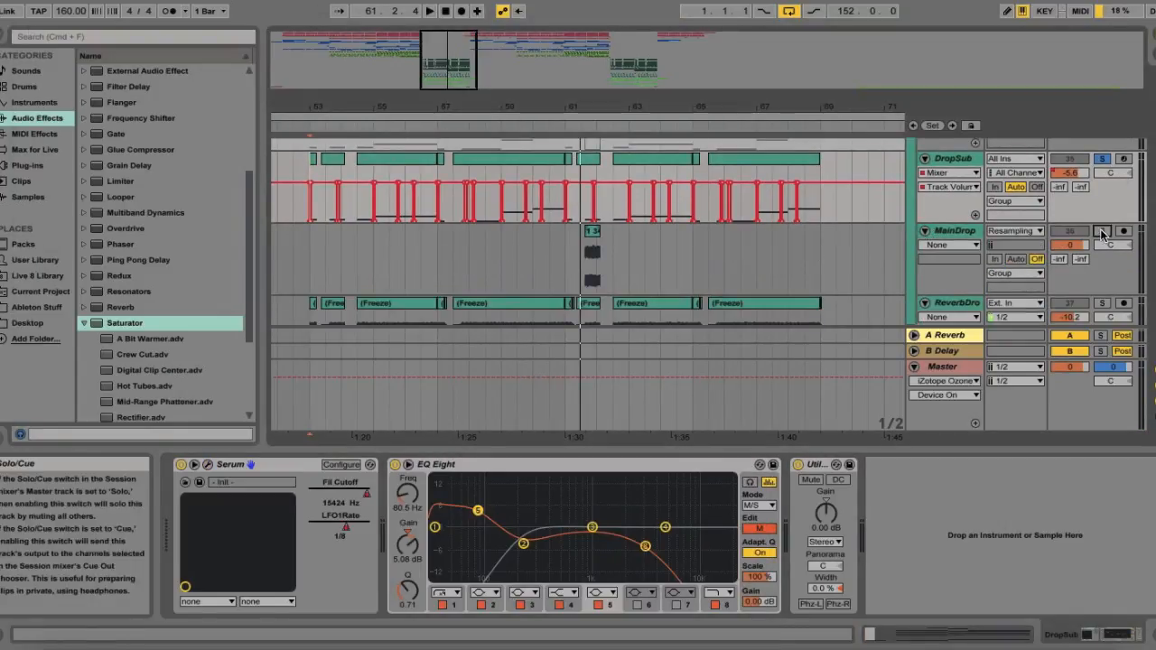
pyautogui.click(582, 258)
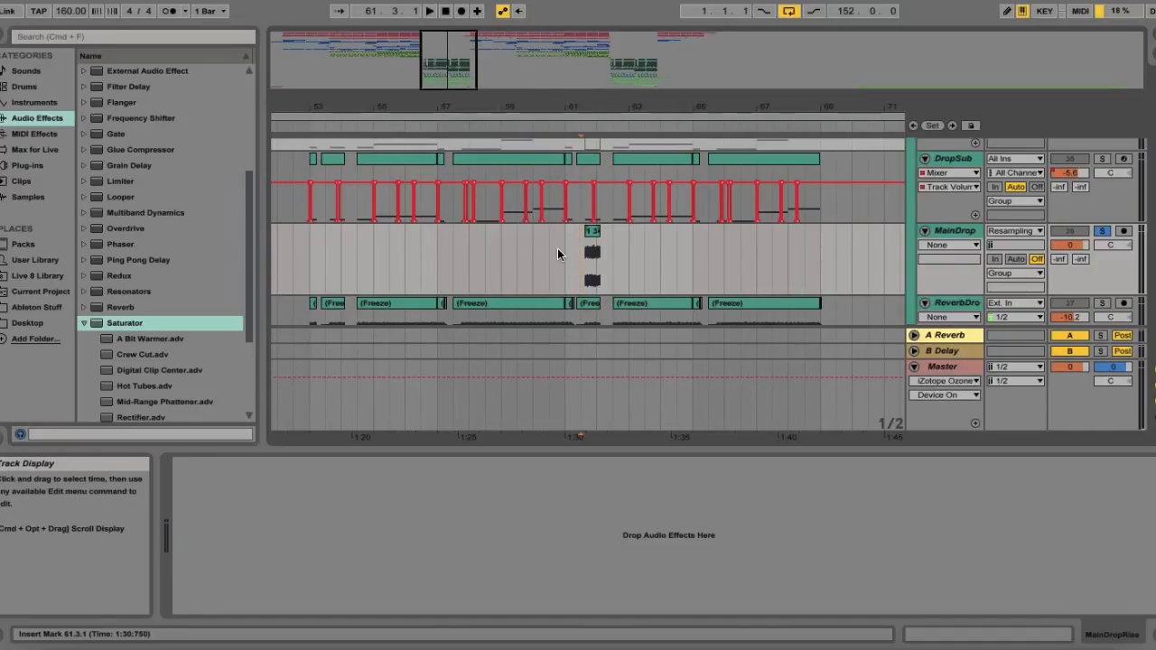
pyautogui.press('space')
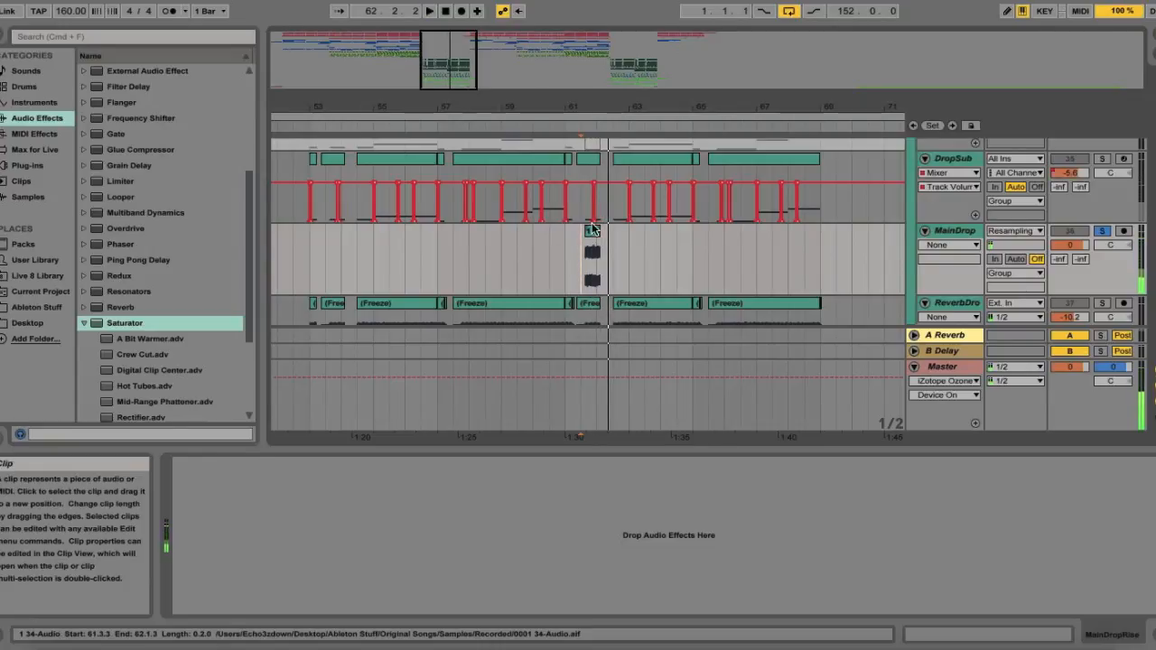
pyautogui.press('space')
# Examine the transposition envelope of the MainDropRise audio clip and replay the clip from 61.3
pyautogui.doubleClick(592, 253)
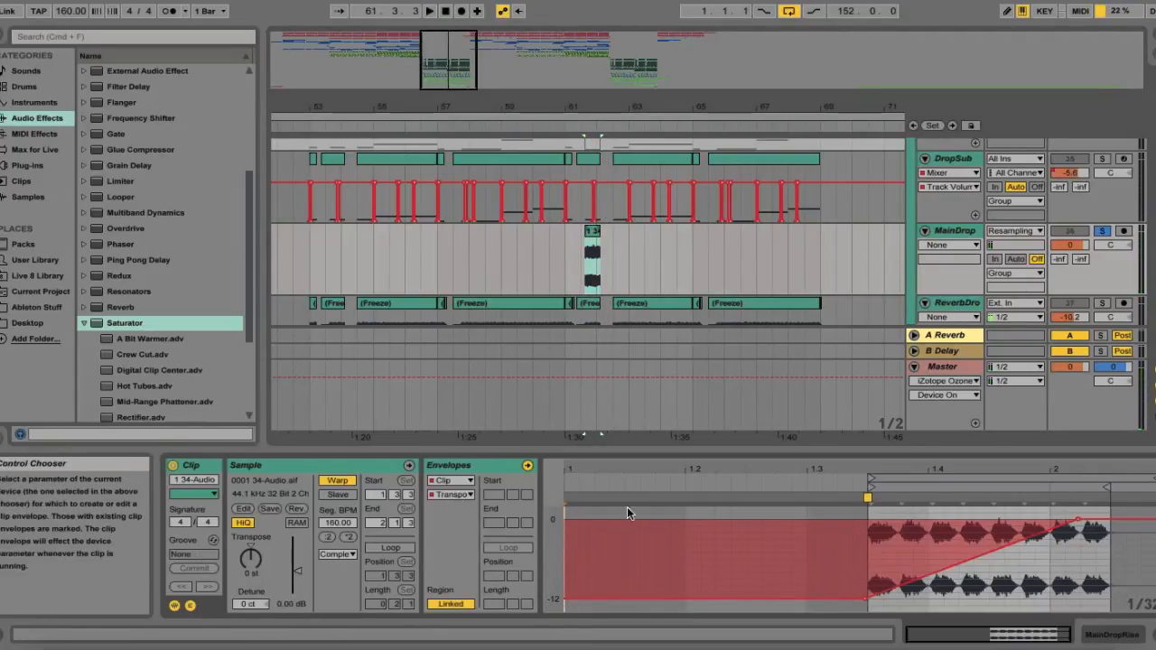
pyautogui.moveTo(865, 597)
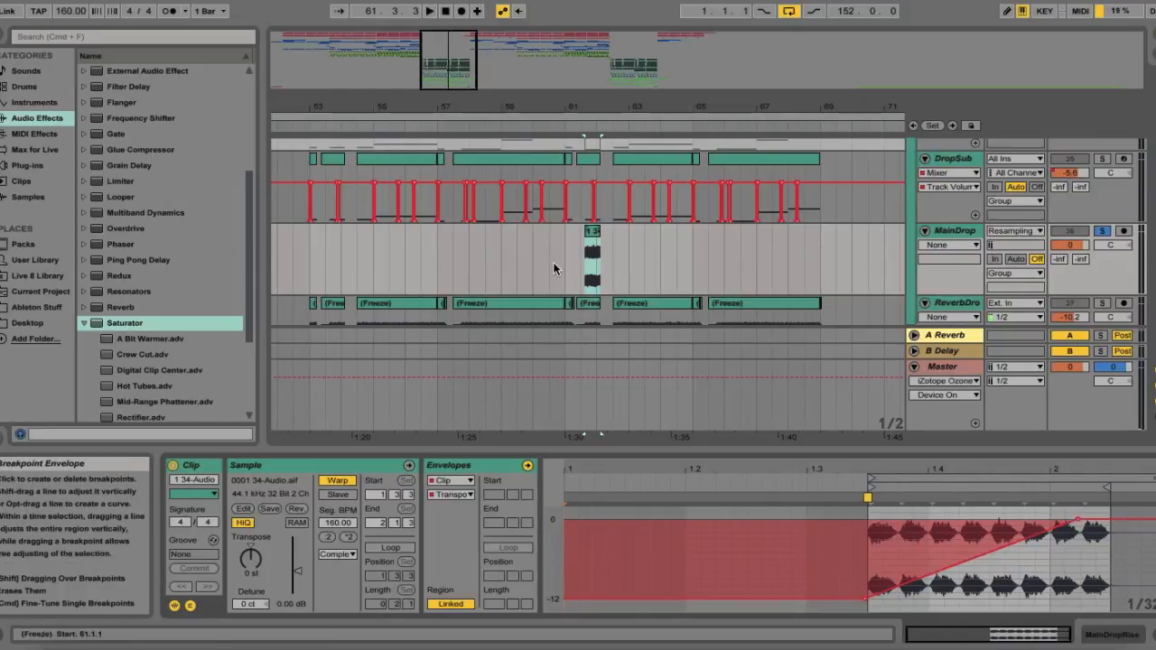
pyautogui.click(584, 262)
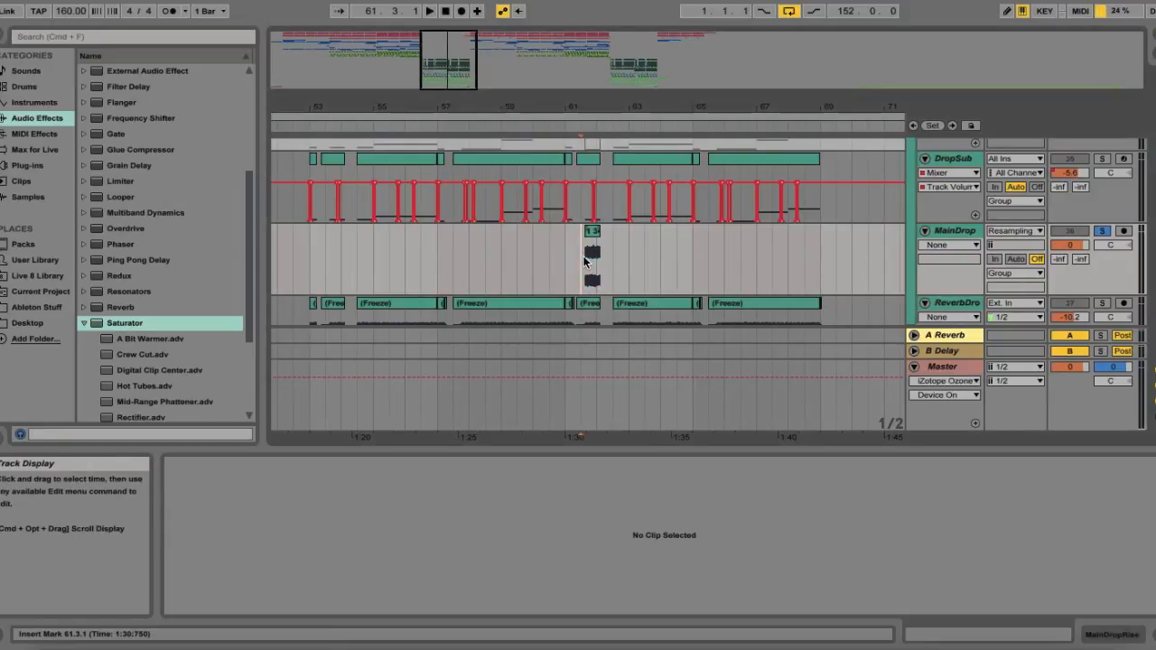
pyautogui.press('space')
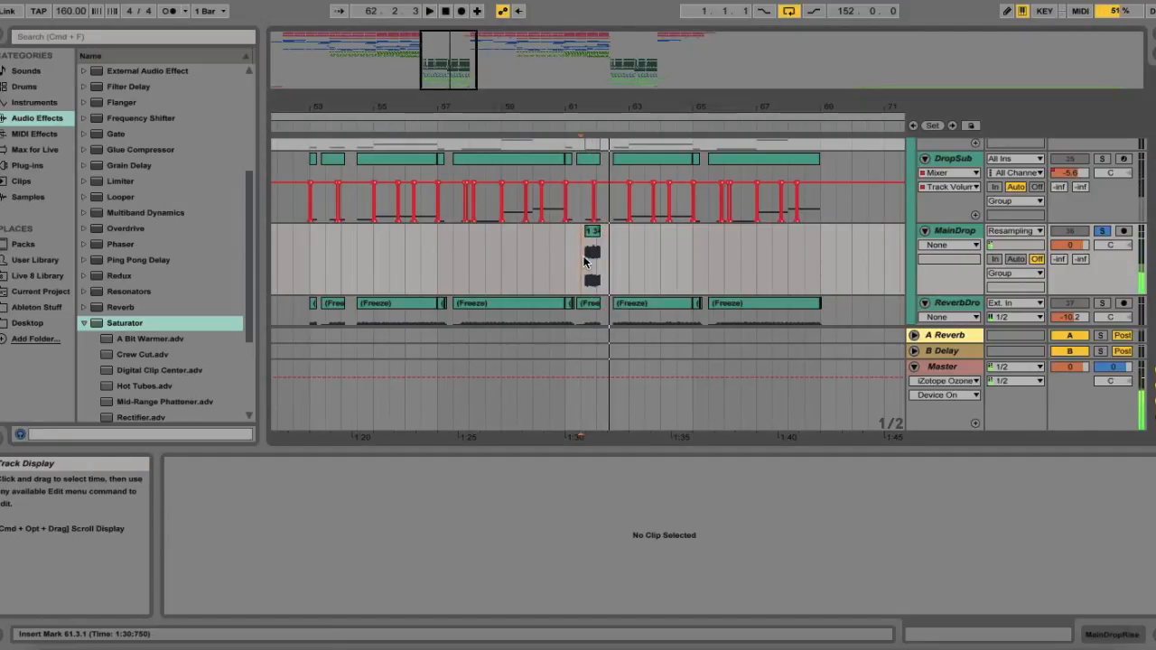
pyautogui.scroll(-3, 583, 260)
pyautogui.press('space')
# Solo the ReverbDrop track, play it from bar 53, and show its device chain
pyautogui.click(1102, 203)
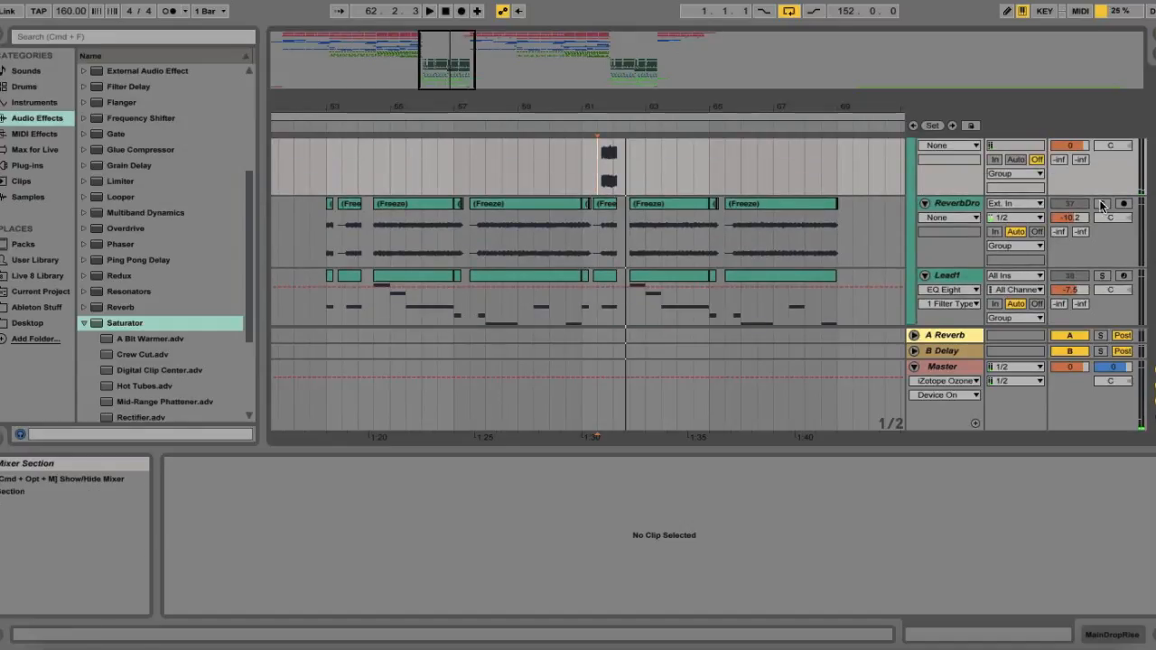
pyautogui.click(948, 204)
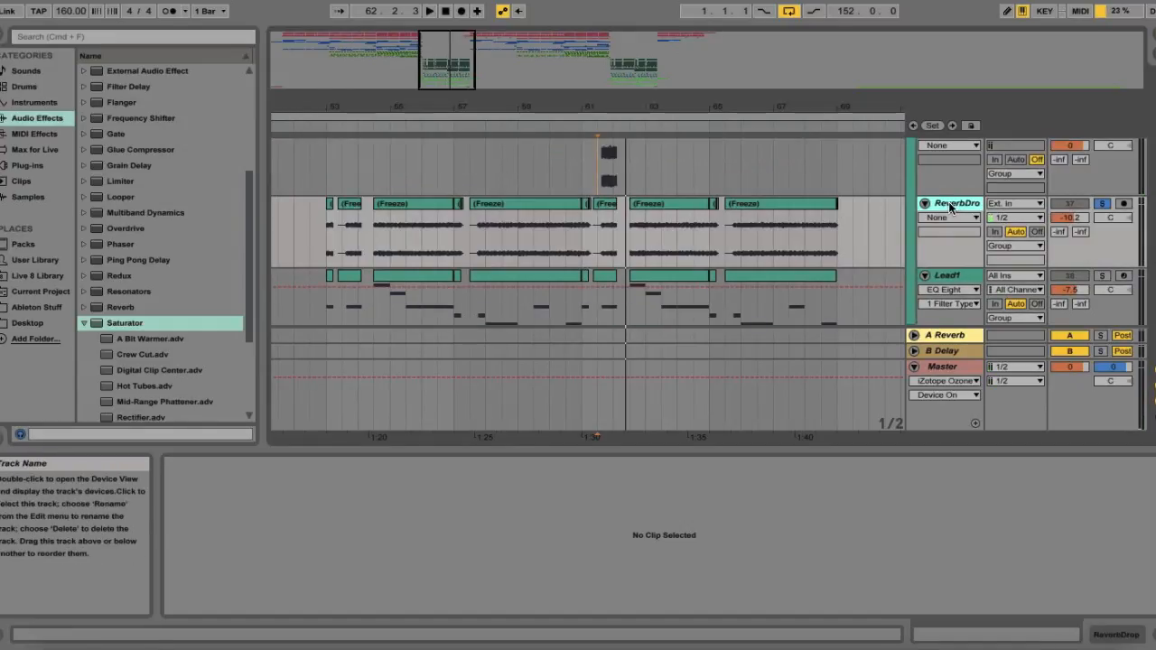
pyautogui.click(326, 244)
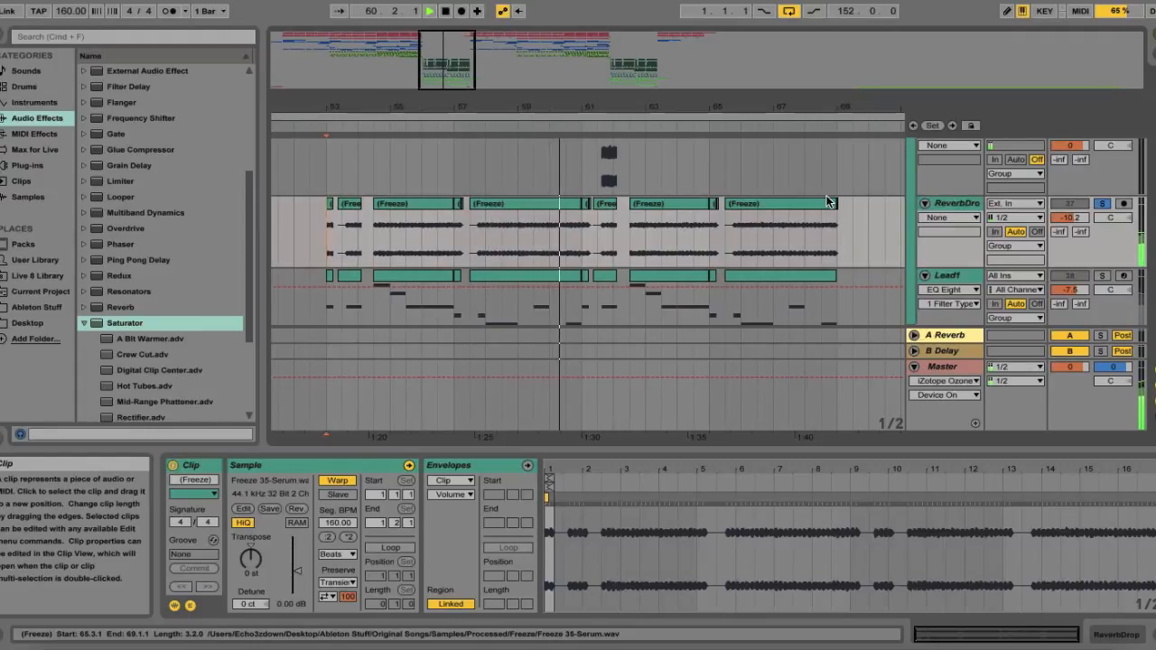
pyautogui.press('space')
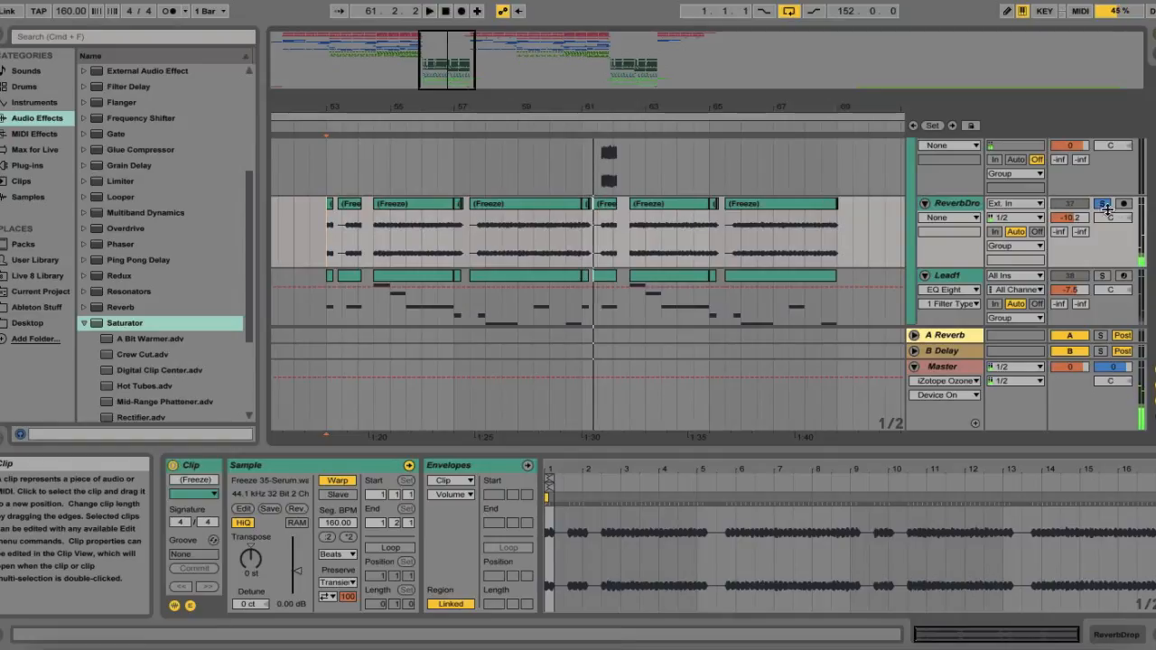
pyautogui.click(980, 204)
pyautogui.click(980, 204)
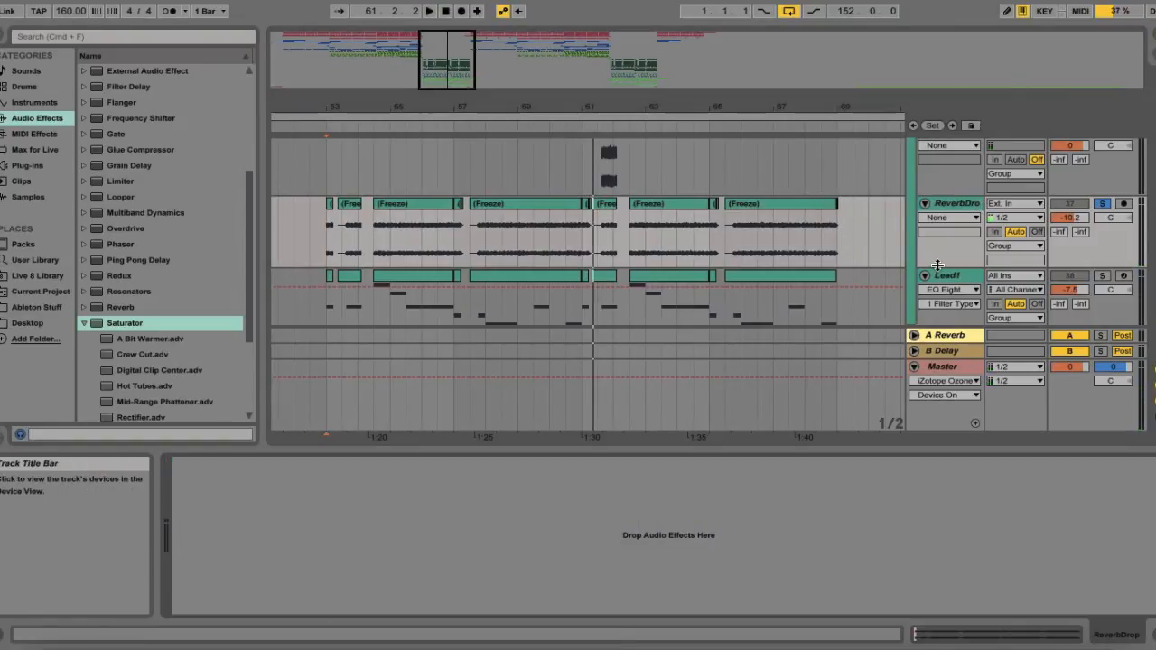
# Solo the Lead1 track and play it from bar 53
pyautogui.scroll(-2, 937, 265)
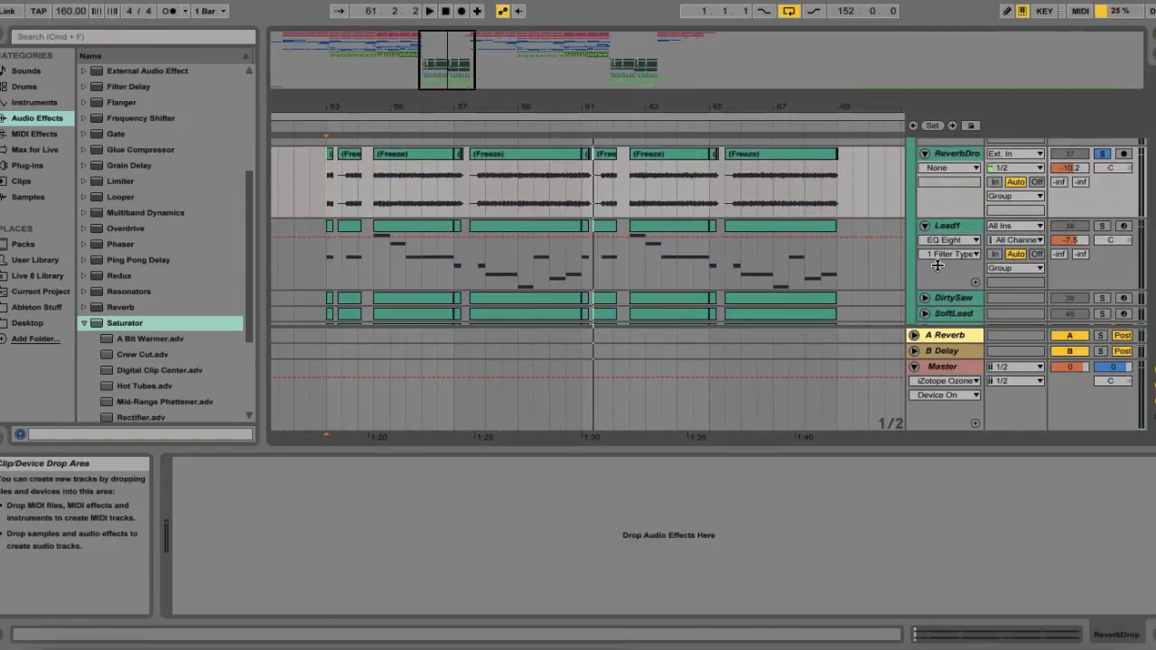
pyautogui.click(1103, 225)
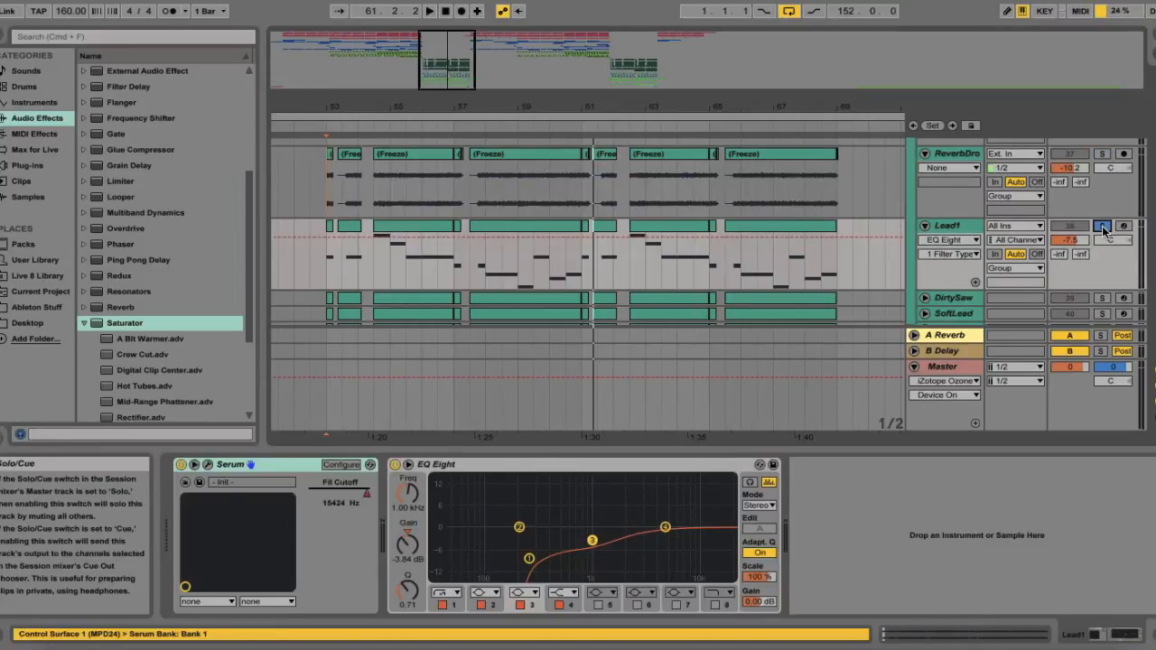
pyautogui.click(328, 266)
pyautogui.press('space')
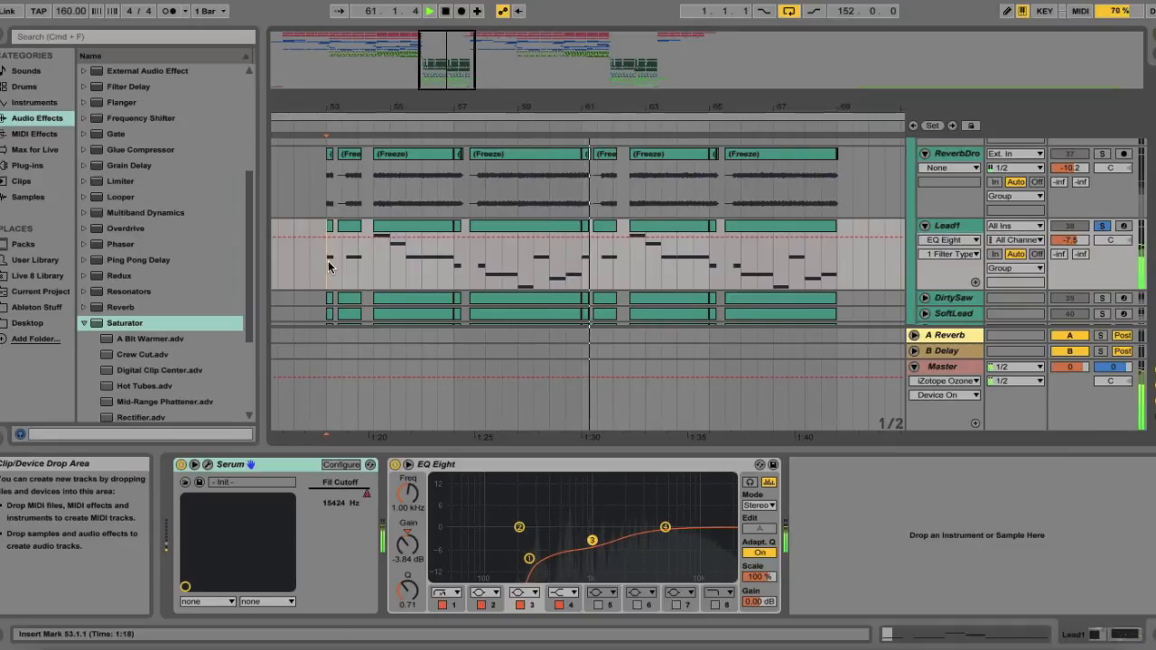
pyautogui.press('space')
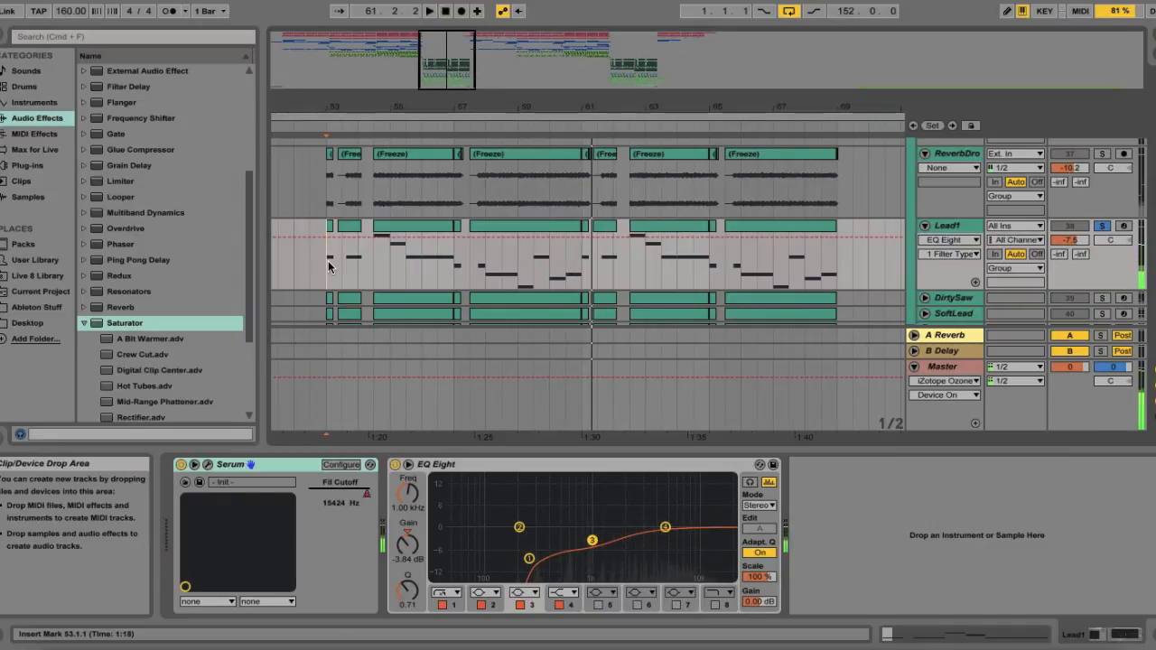
# In Lead1's Serum patch, sweep oscillator B's Sync warp to zero and back up, and inspect the effects rack
pyautogui.click(207, 465)
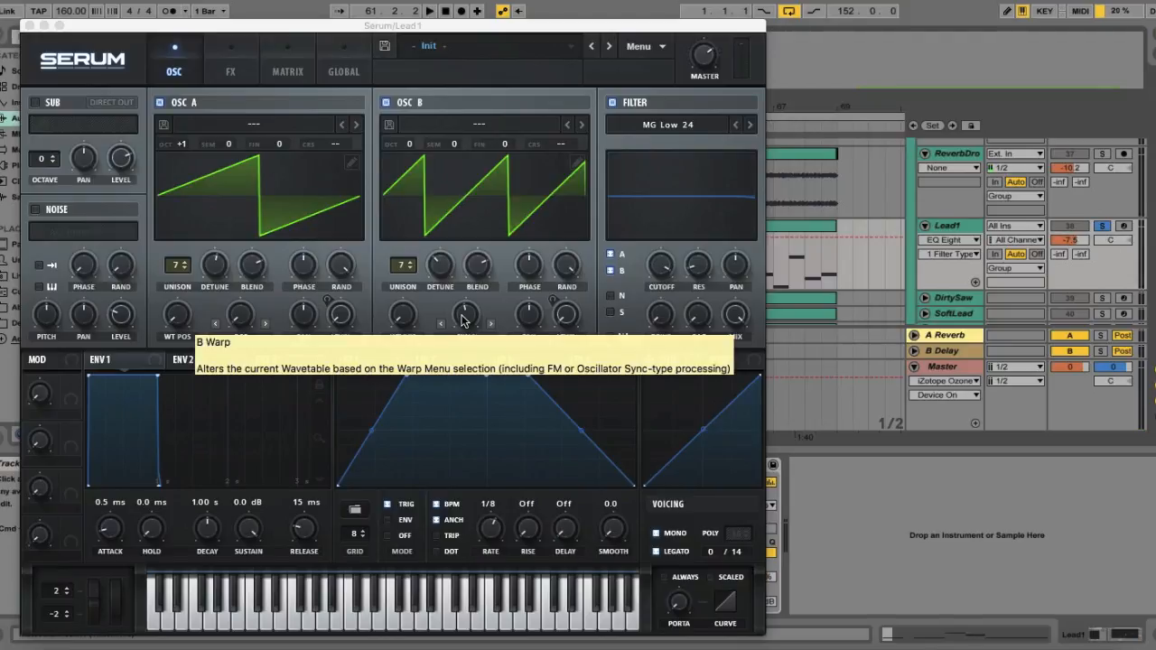
pyautogui.moveTo(463, 323); pyautogui.dragTo(447, 343)
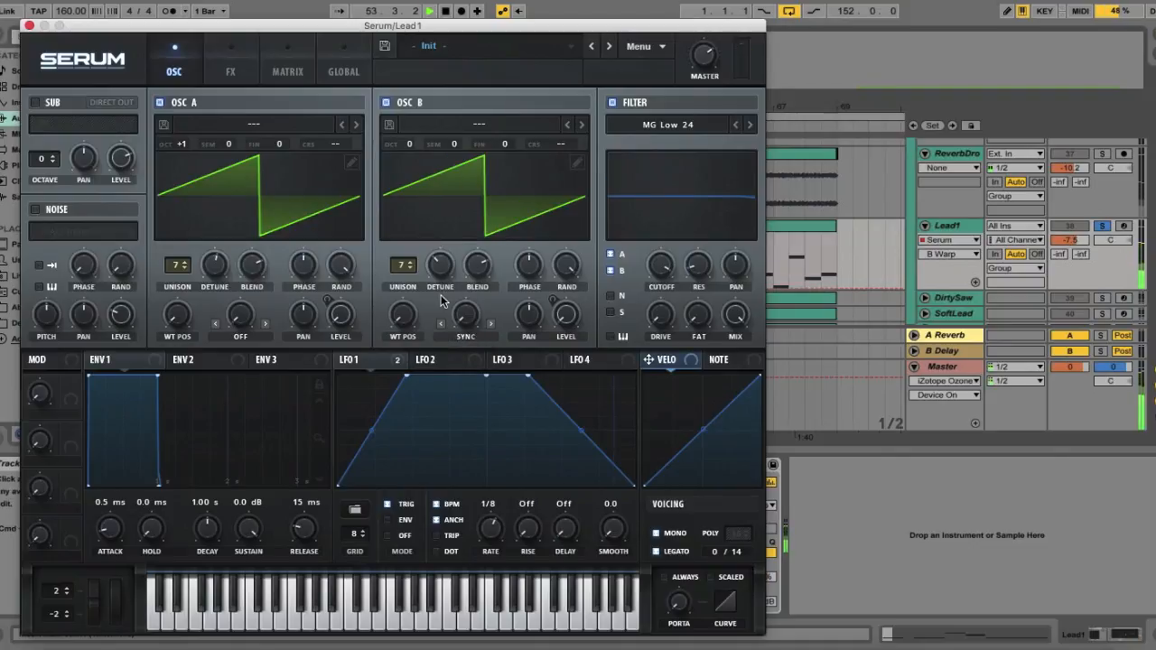
pyautogui.moveTo(478, 323); pyautogui.dragTo(477, 247)
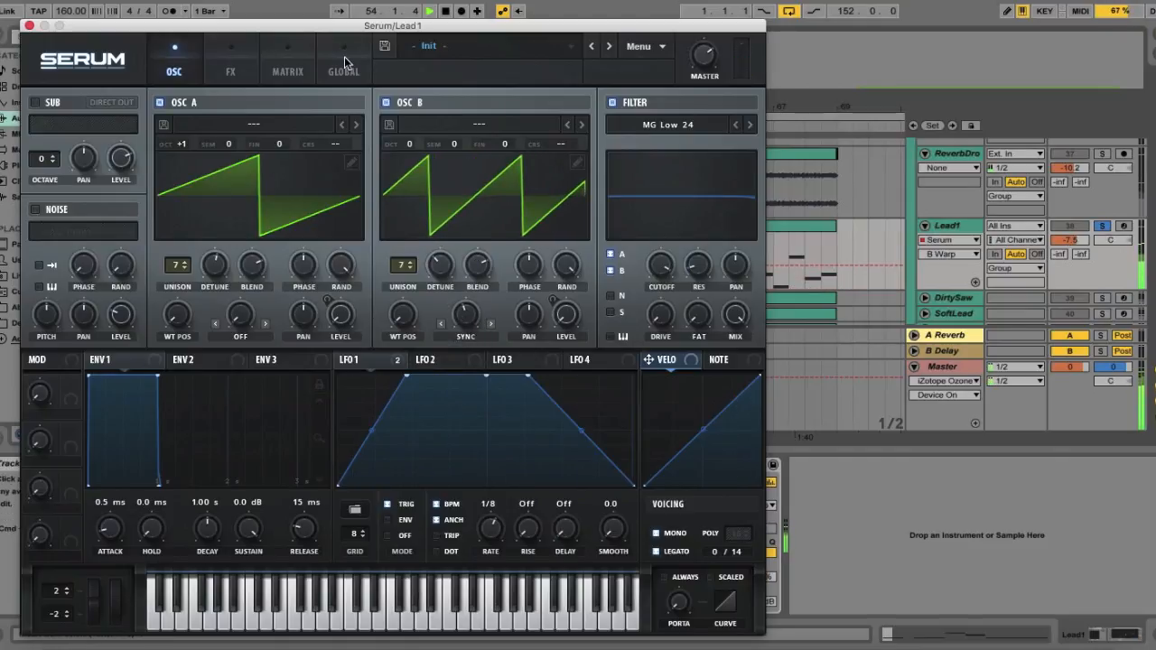
pyautogui.click(231, 63)
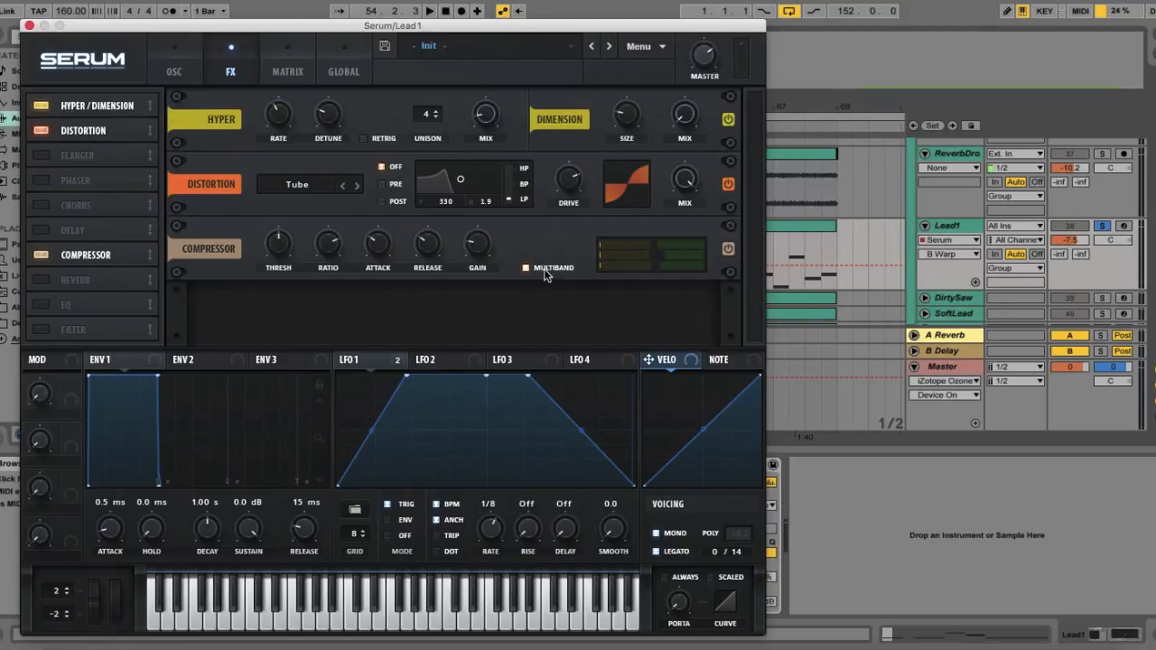
pyautogui.click(28, 26)
# Fold Lead1, unfold and solo the DirtySaw track, and play it from bar 53
pyautogui.scroll(-1, 890, 247)
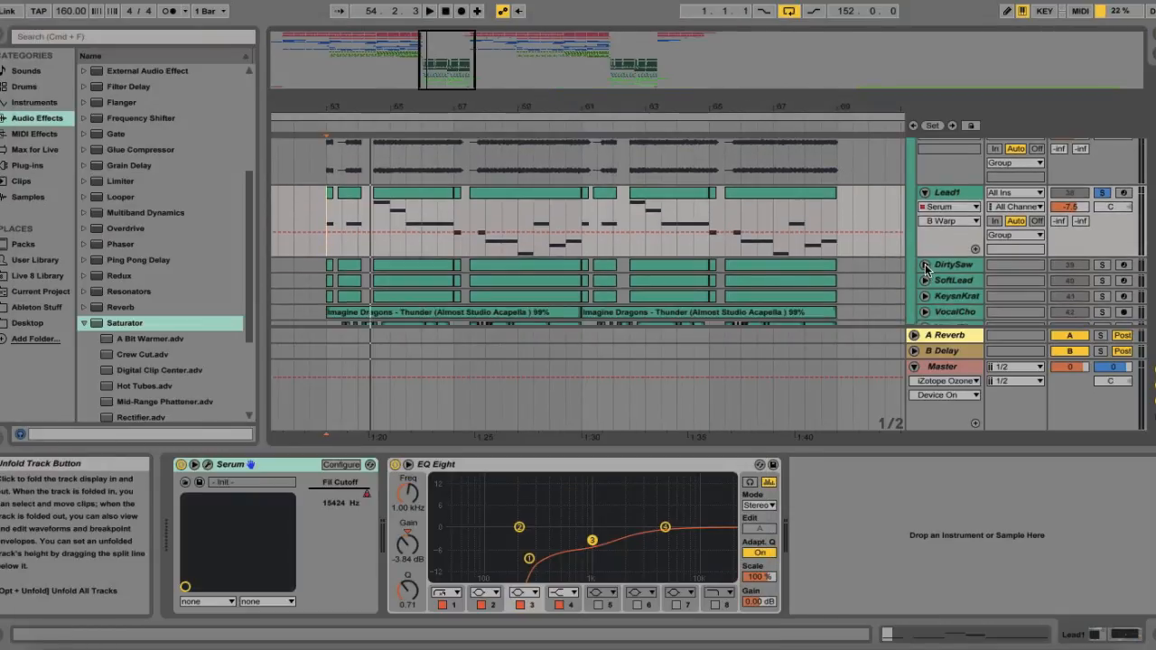
pyautogui.click(925, 269)
pyautogui.click(924, 192)
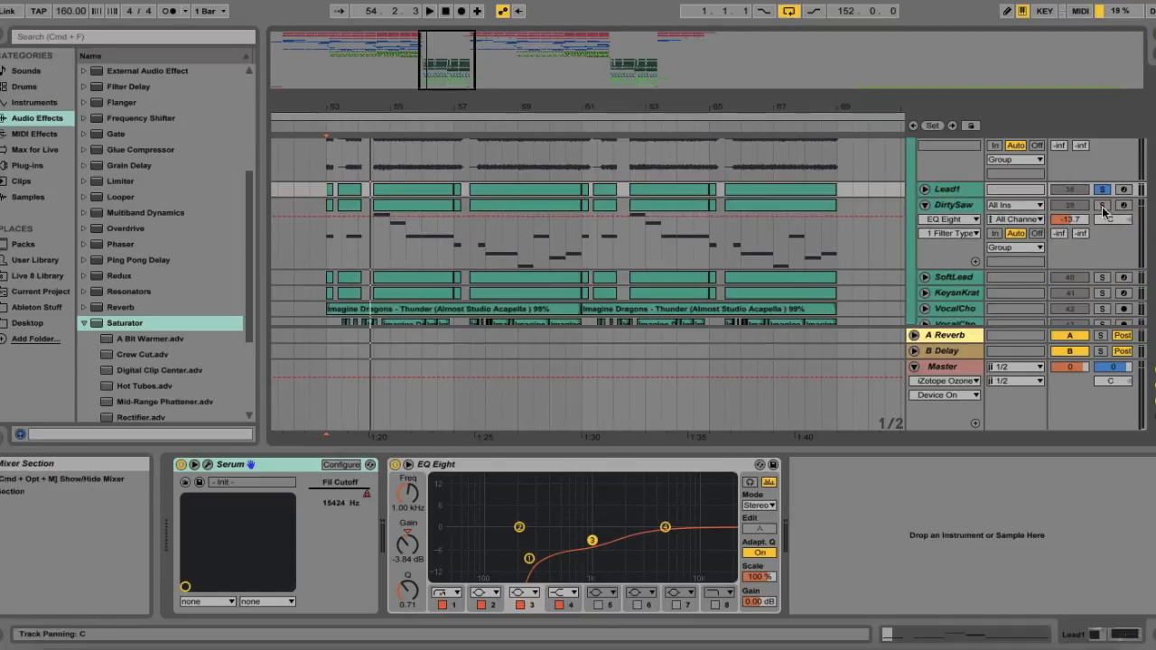
pyautogui.click(1102, 205)
pyautogui.click(323, 242)
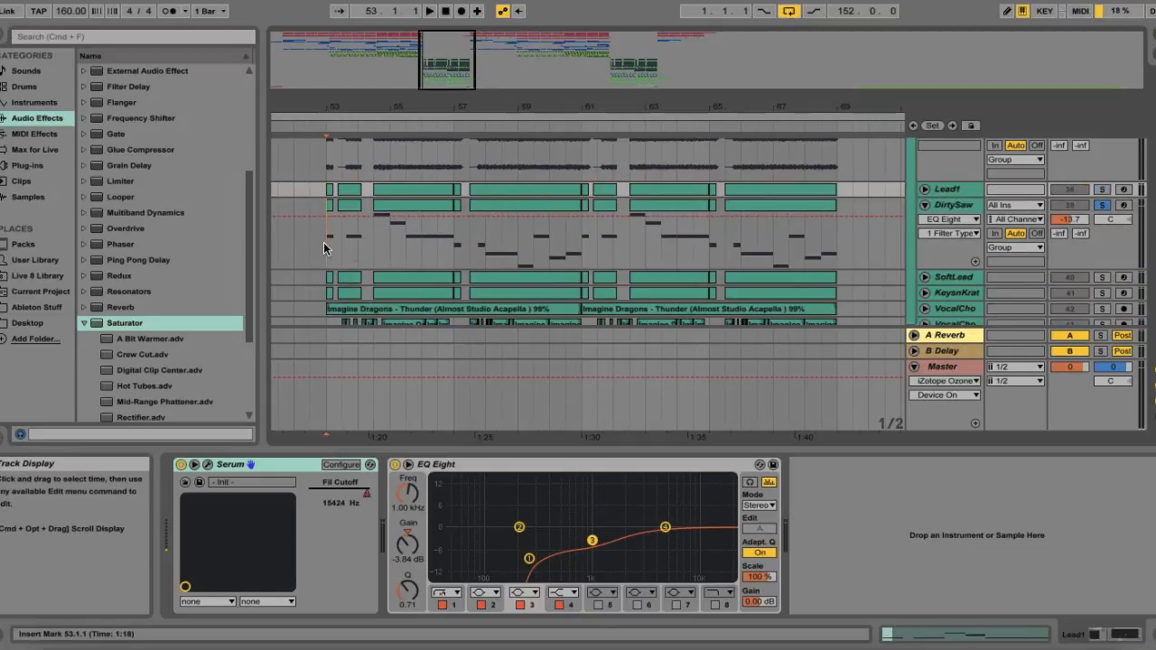
pyautogui.press('space')
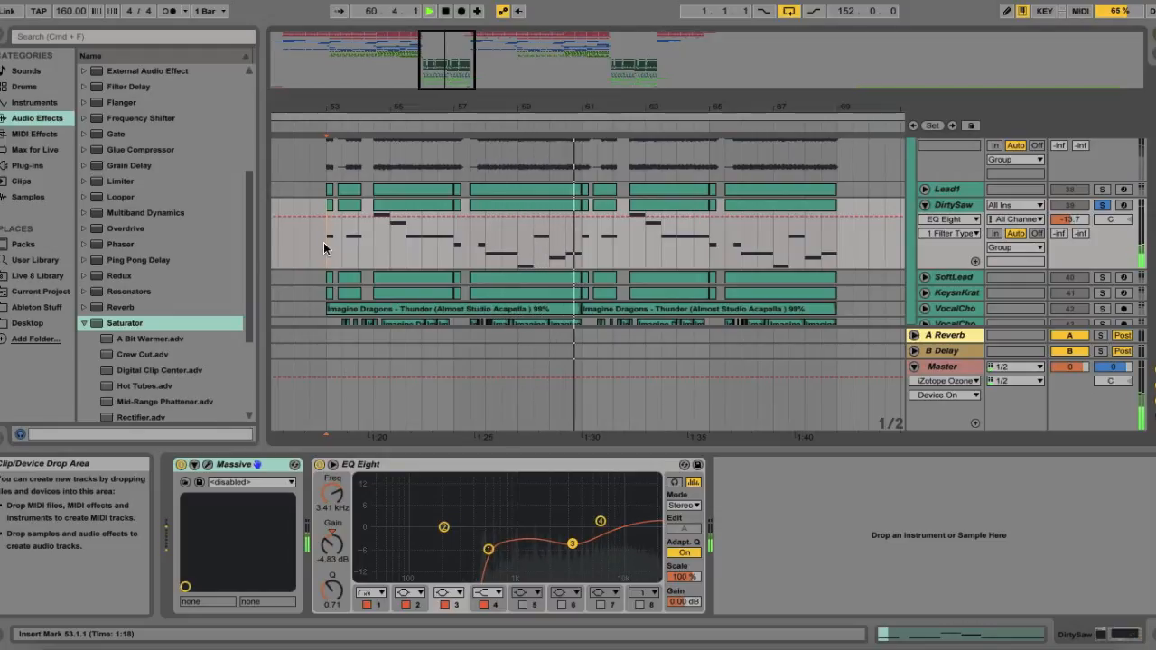
pyautogui.press('space')
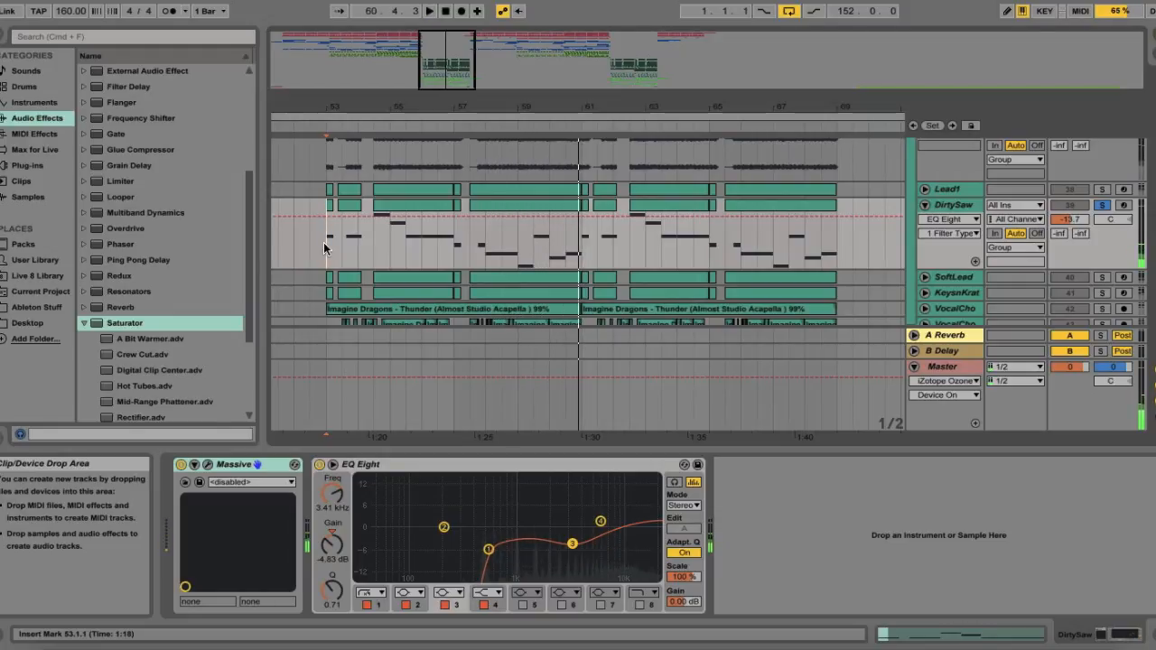
# Open DirtySaw's Massive patch, examine its effects, voicing and oscillator pitchbend settings, and close the plug-in window
pyautogui.click(209, 465)
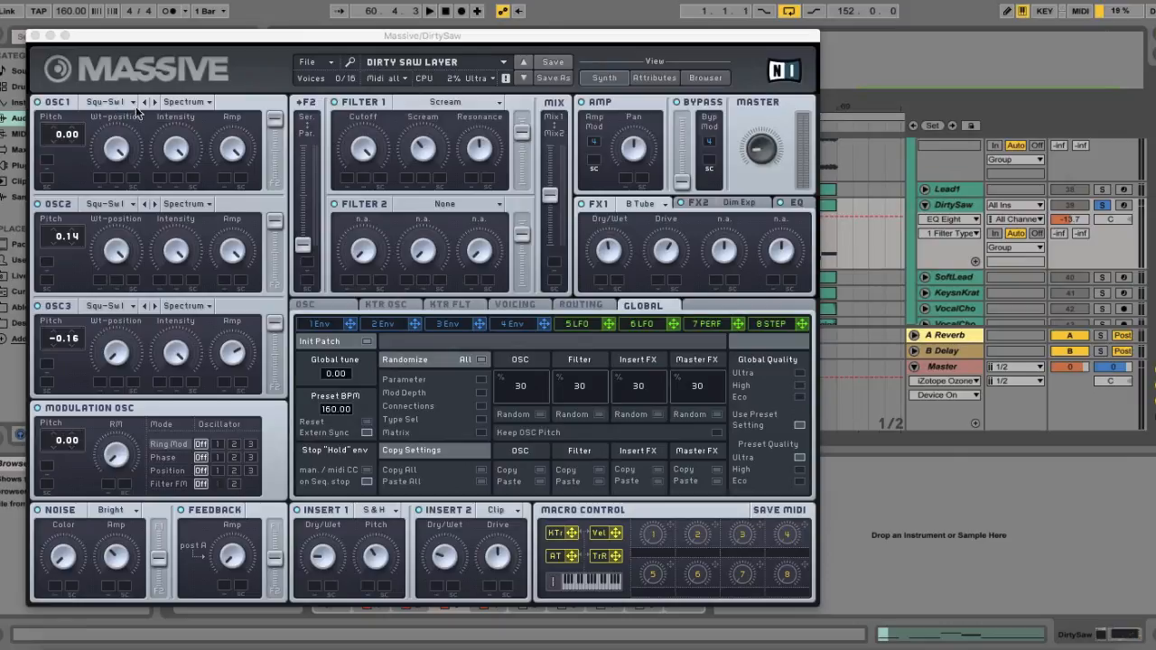
pyautogui.click(708, 203)
pyautogui.click(626, 203)
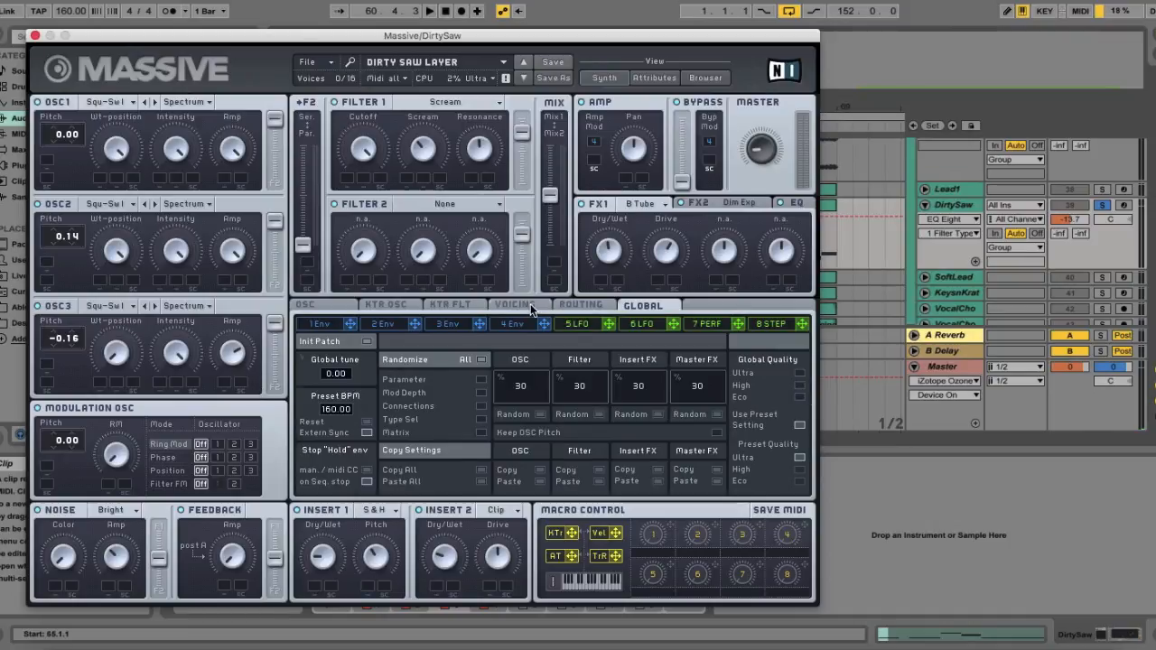
pyautogui.click(530, 307)
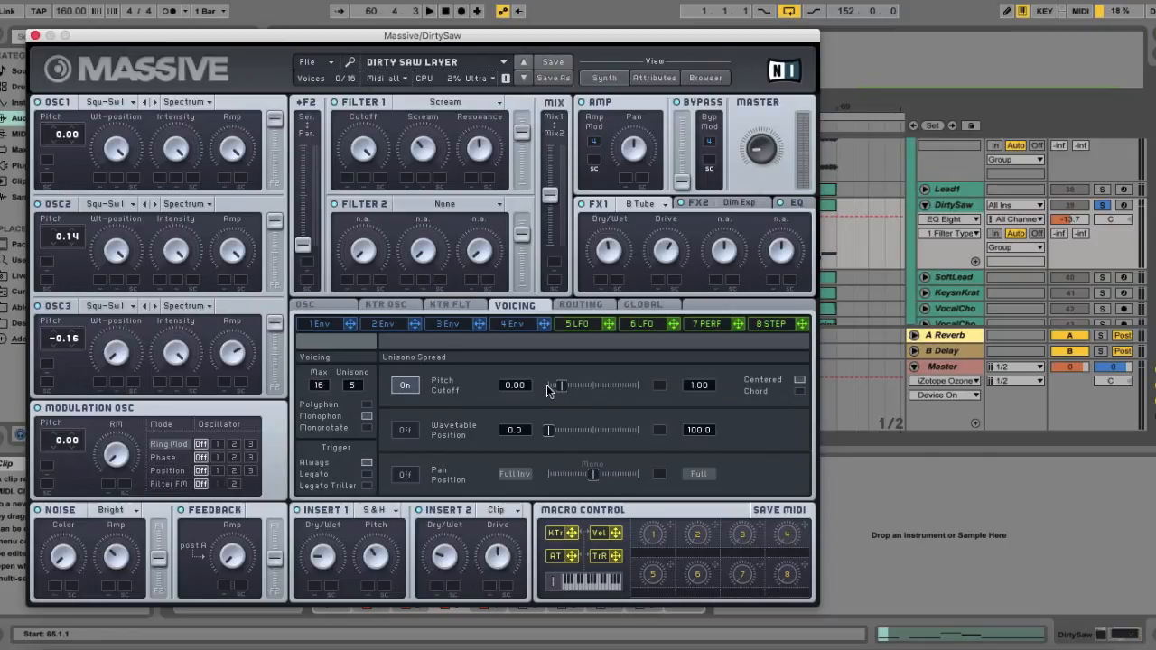
pyautogui.click(307, 306)
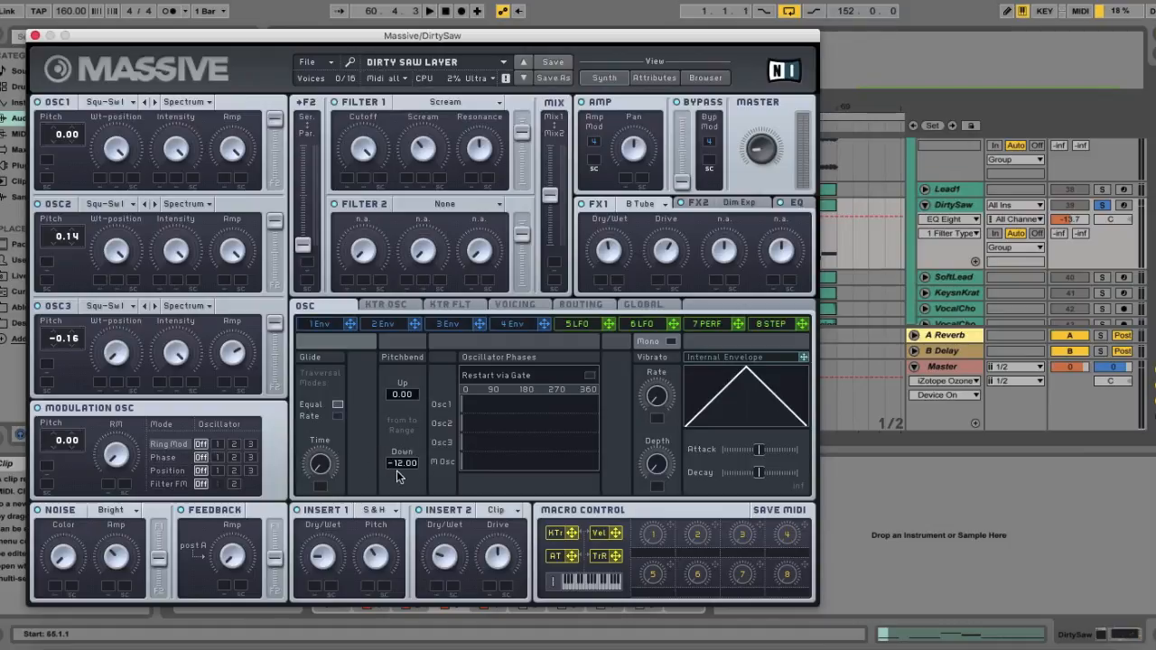
pyautogui.click(35, 33)
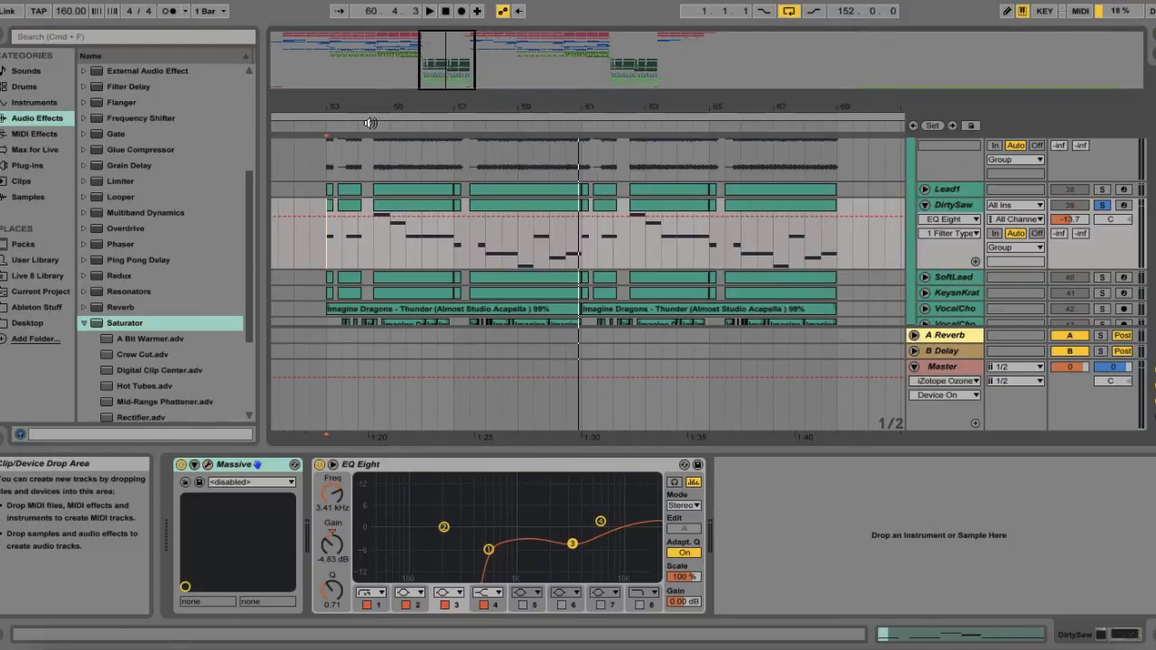
# Unfold the SoftLead track, fold DirtySaw, solo SoftLead, and play it from bar 53
pyautogui.click(924, 277)
pyautogui.click(925, 189)
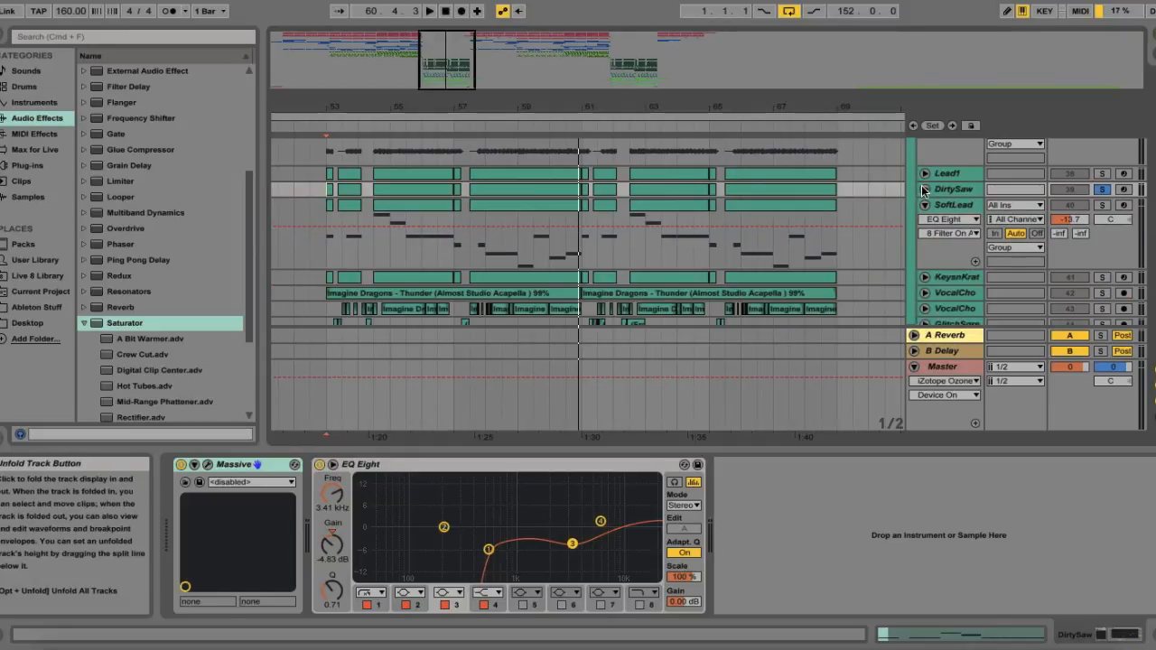
pyautogui.scroll(-2, 923, 188)
pyautogui.click(1102, 171)
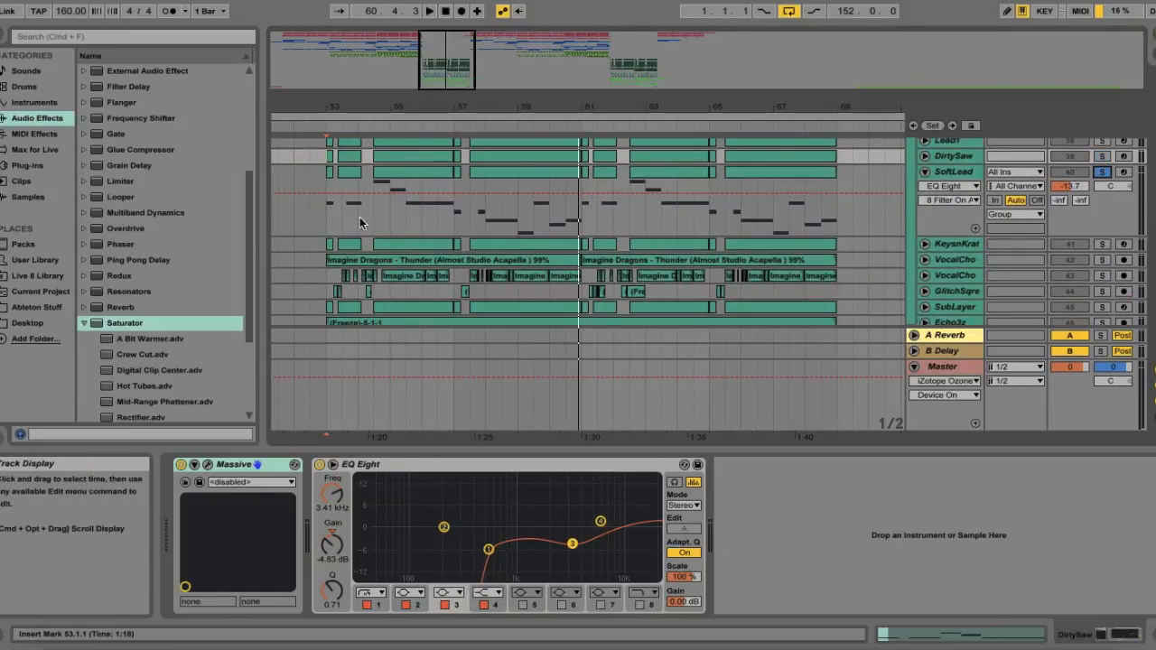
pyautogui.click(327, 208)
pyautogui.press('space')
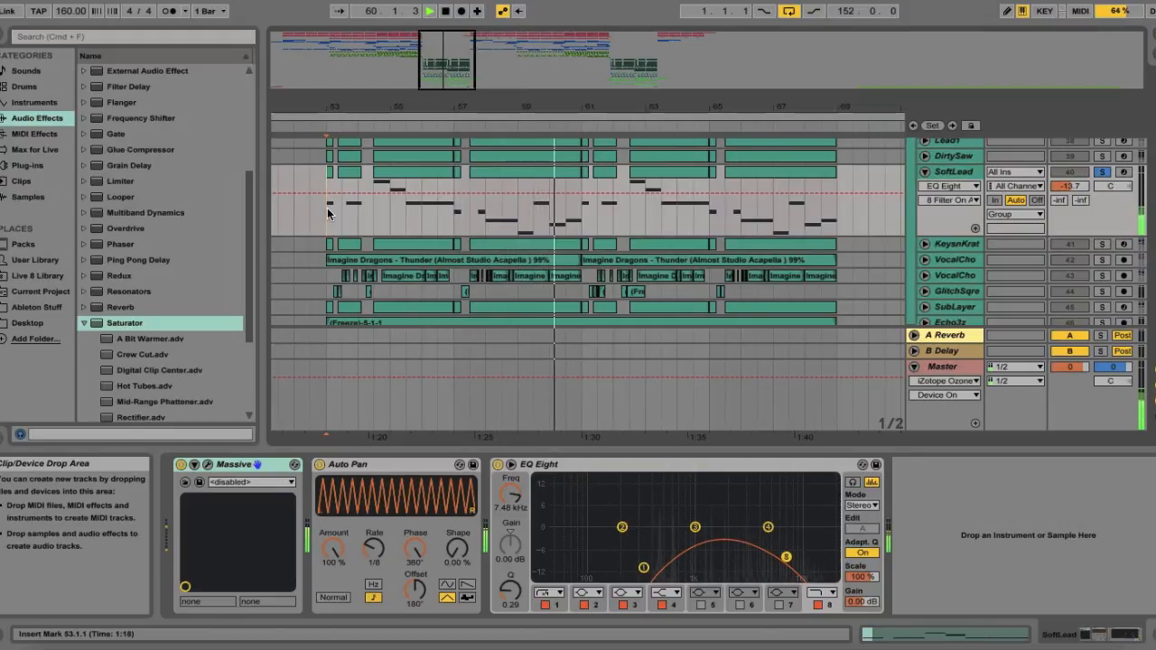
pyautogui.press('space')
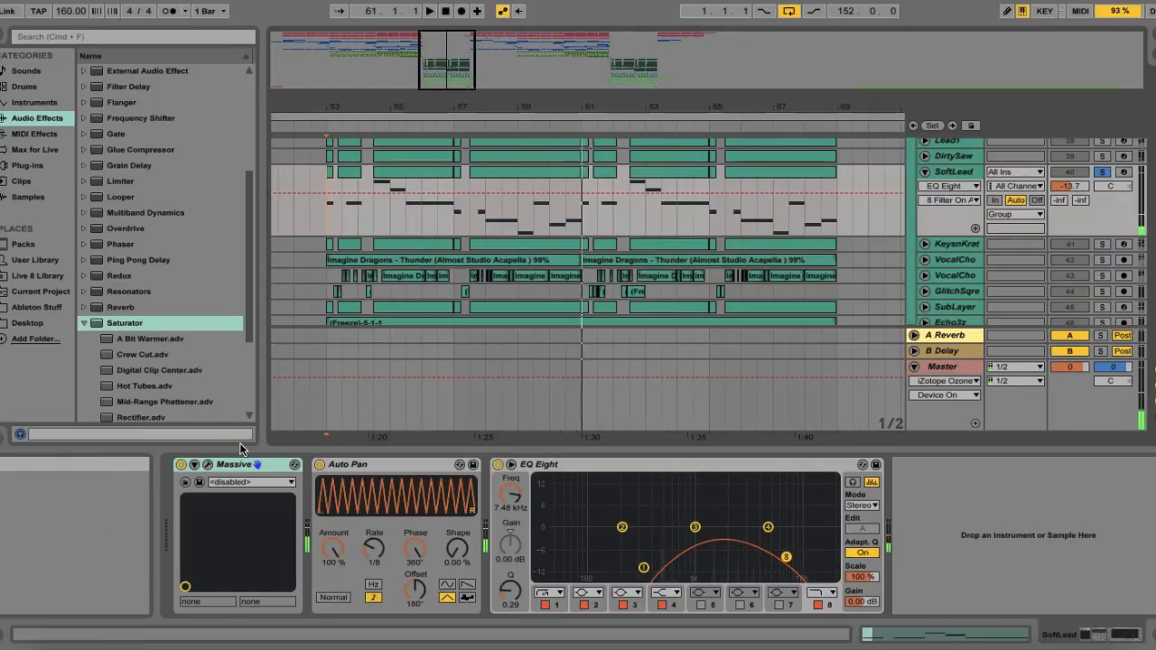
# Examine SoftLead's Massive patch and its FX1 effect choices, close it, and toggle Auto Pan's rate to Hz and back to beat sync
pyautogui.click(207, 465)
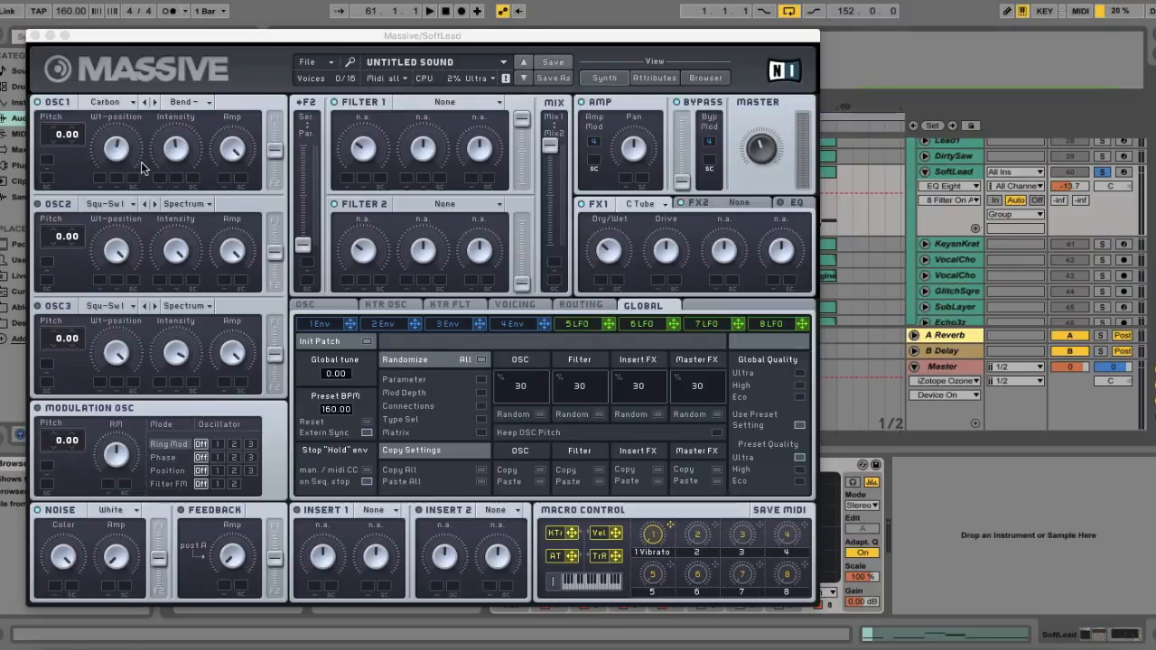
pyautogui.click(646, 210)
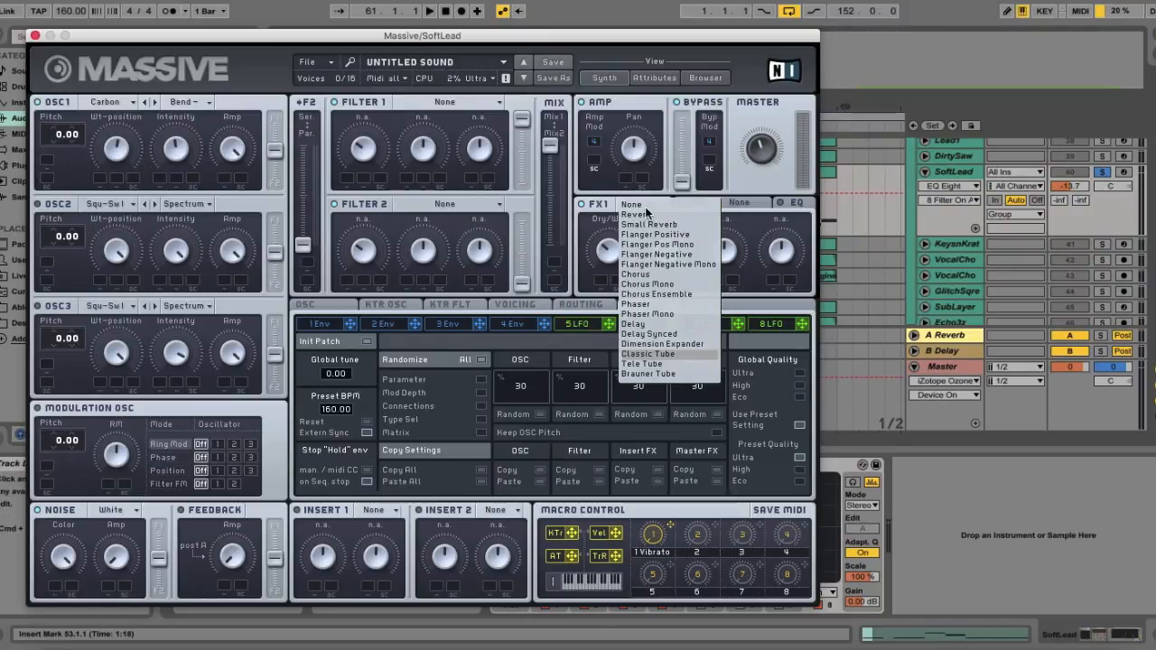
pyautogui.click(636, 195)
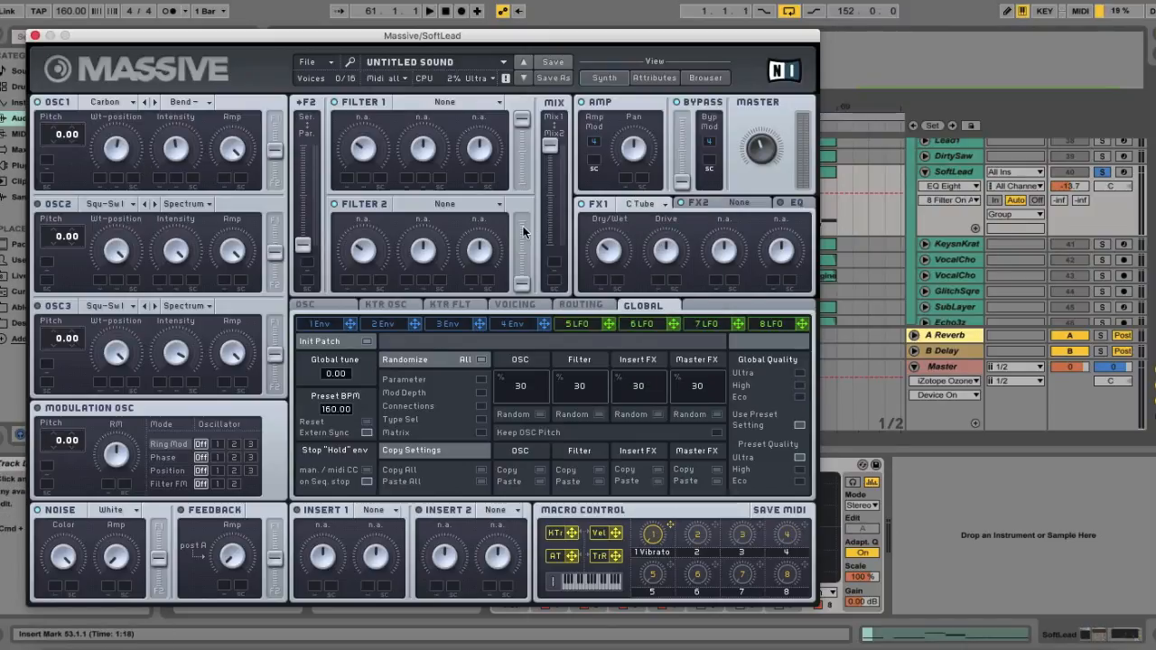
pyautogui.click(34, 36)
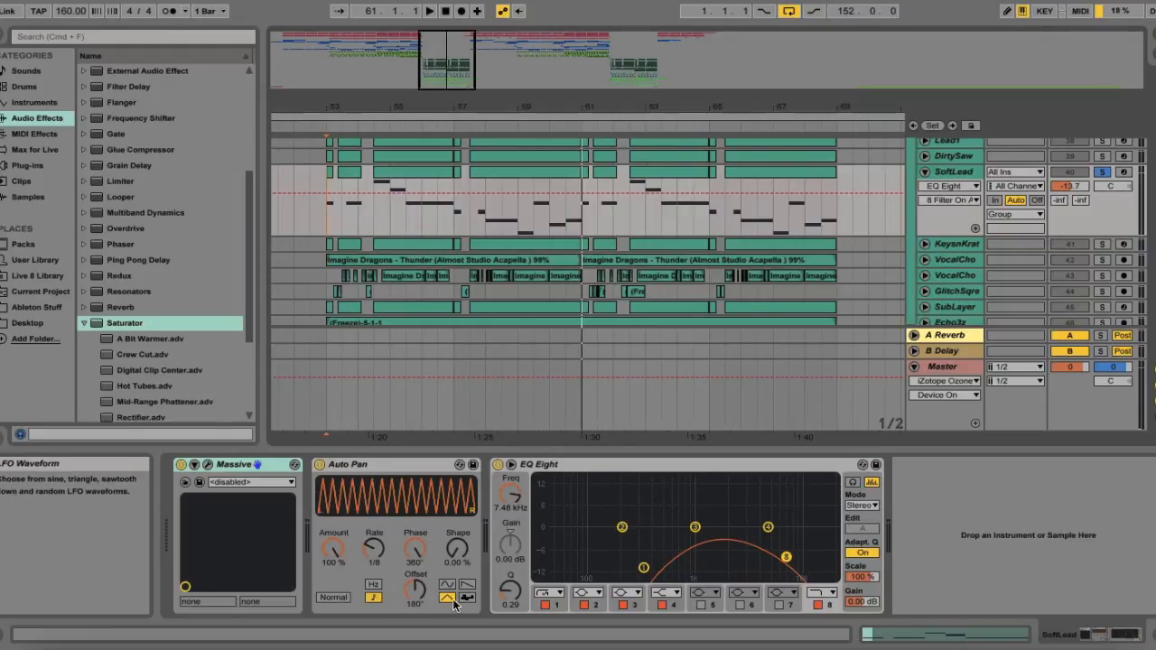
pyautogui.click(374, 586)
pyautogui.click(374, 600)
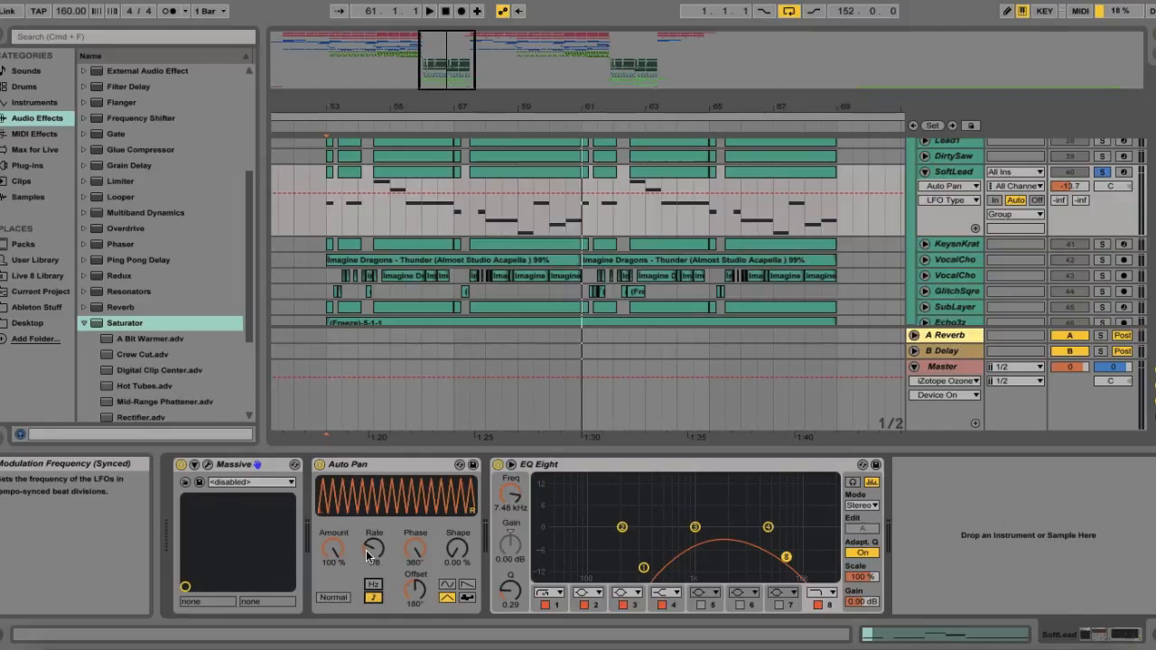
# Fold SoftLead, unfold and solo the KeysnKrates track, and play it from bar 53
pyautogui.click(924, 244)
pyautogui.click(925, 171)
pyautogui.click(1102, 187)
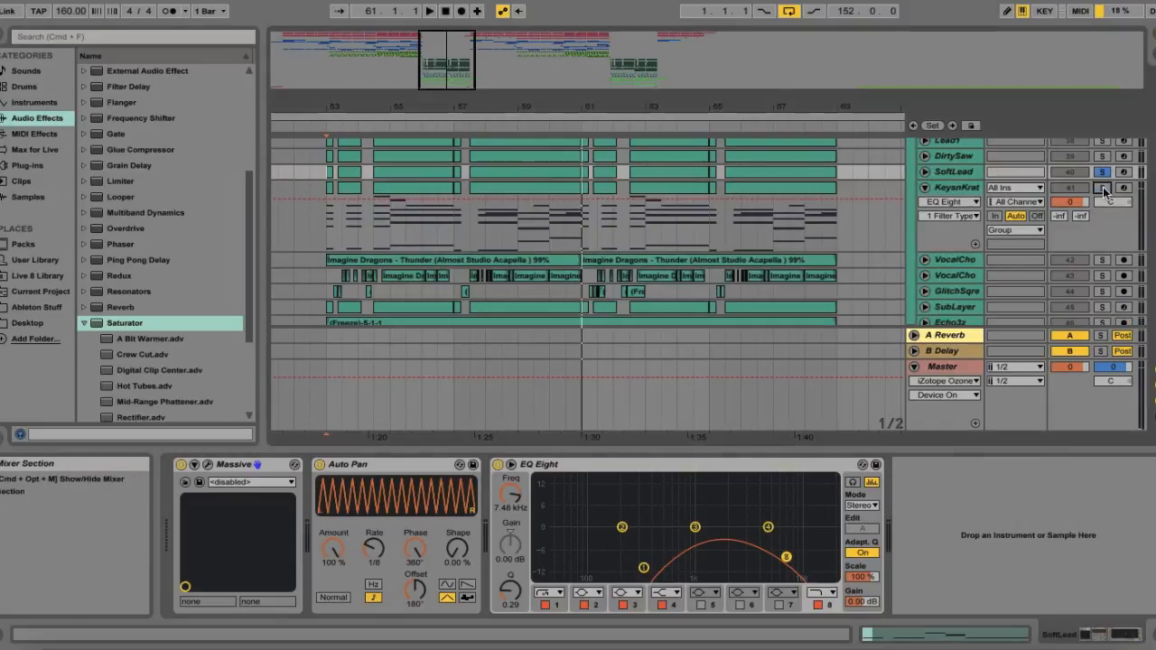
pyautogui.click(323, 219)
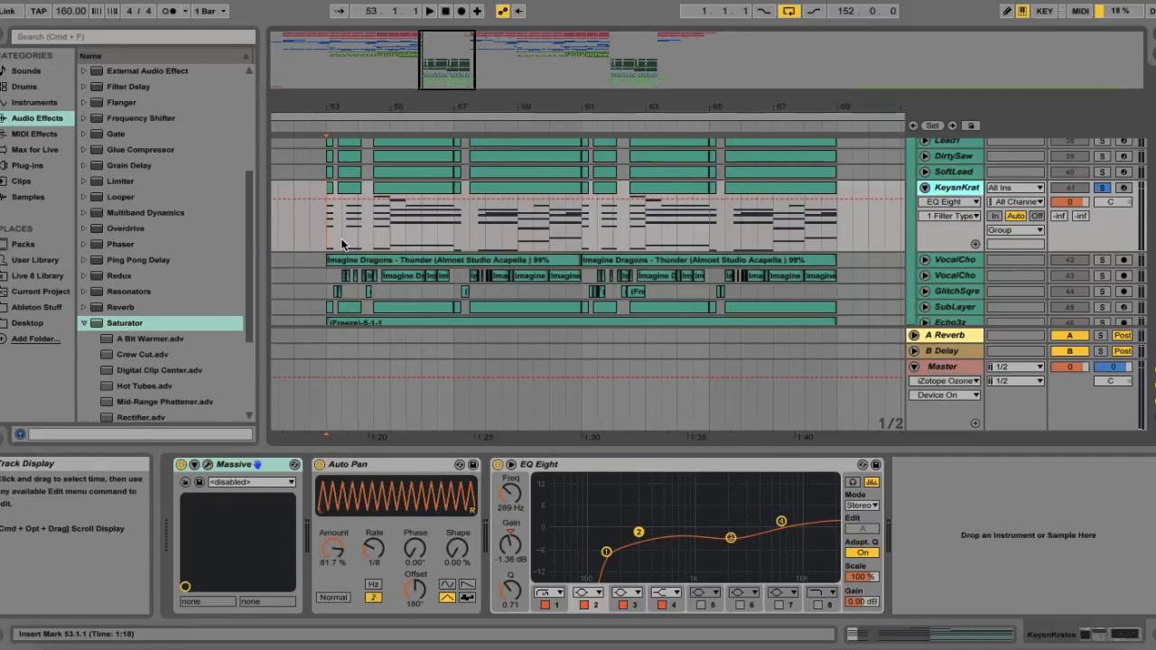
pyautogui.press('space')
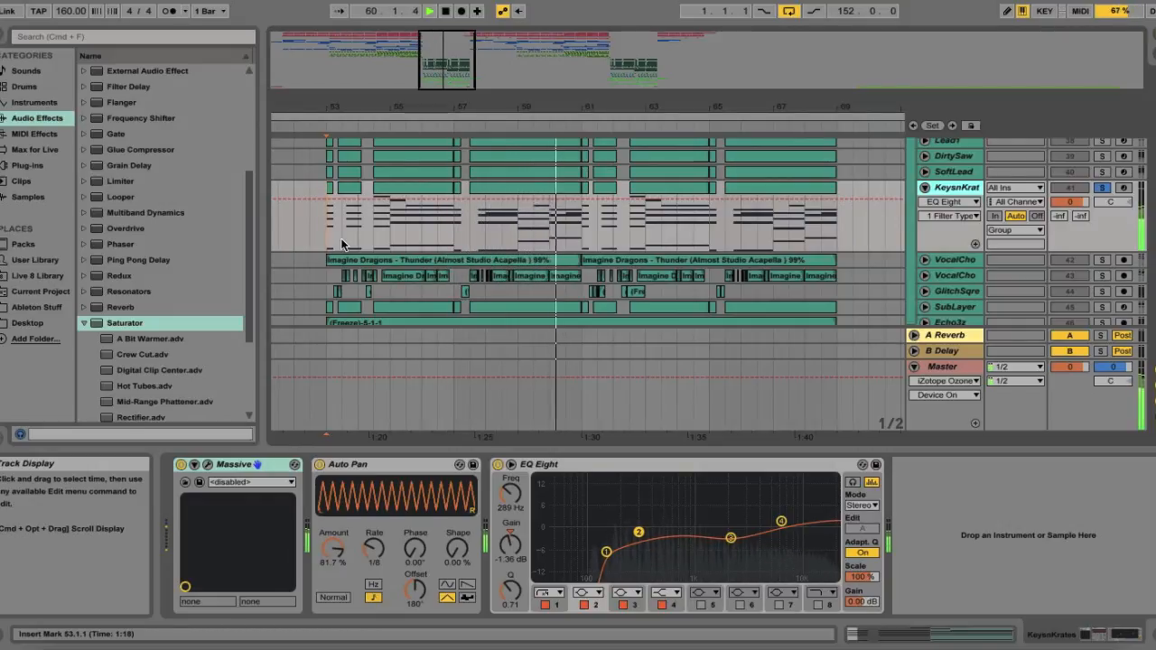
pyautogui.press('space')
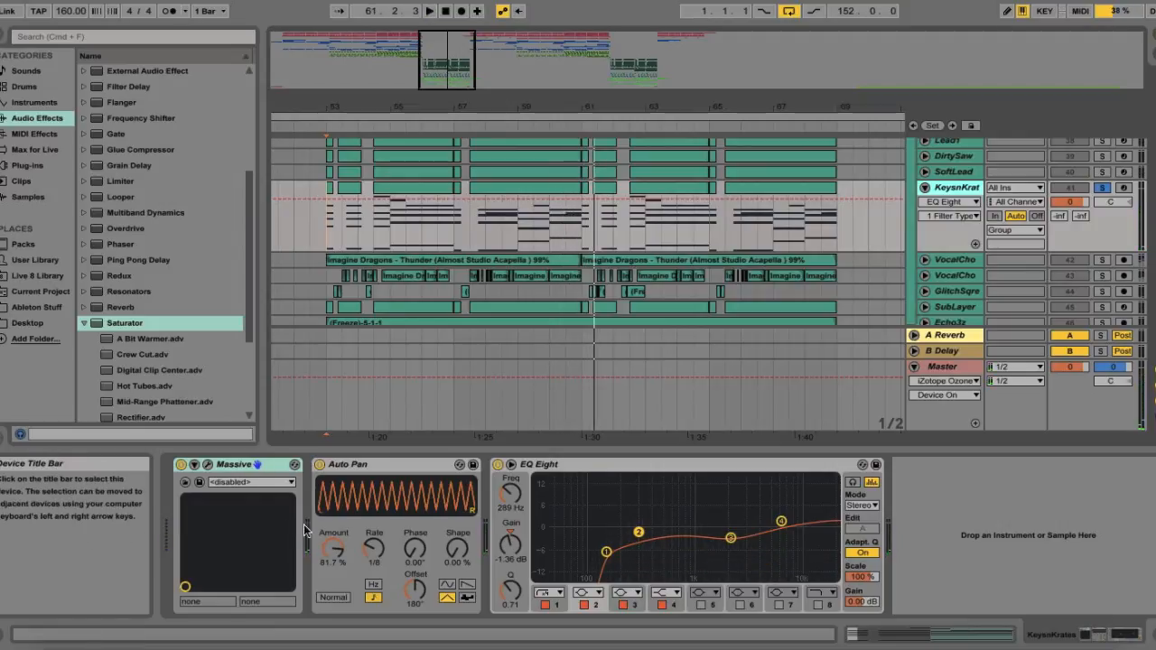
# Open KeysnKrates' Massive patch, examine its voicing settings and envelope 3, and close the plug-in window
pyautogui.click(209, 466)
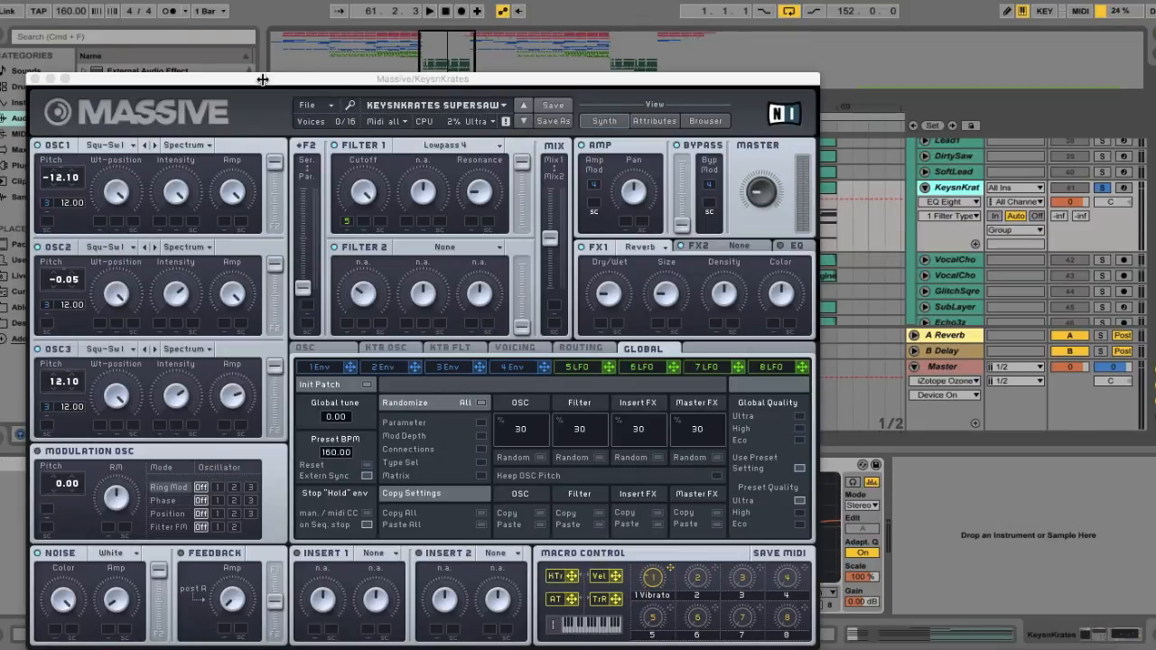
pyautogui.moveTo(262, 86); pyautogui.dragTo(357, 3)
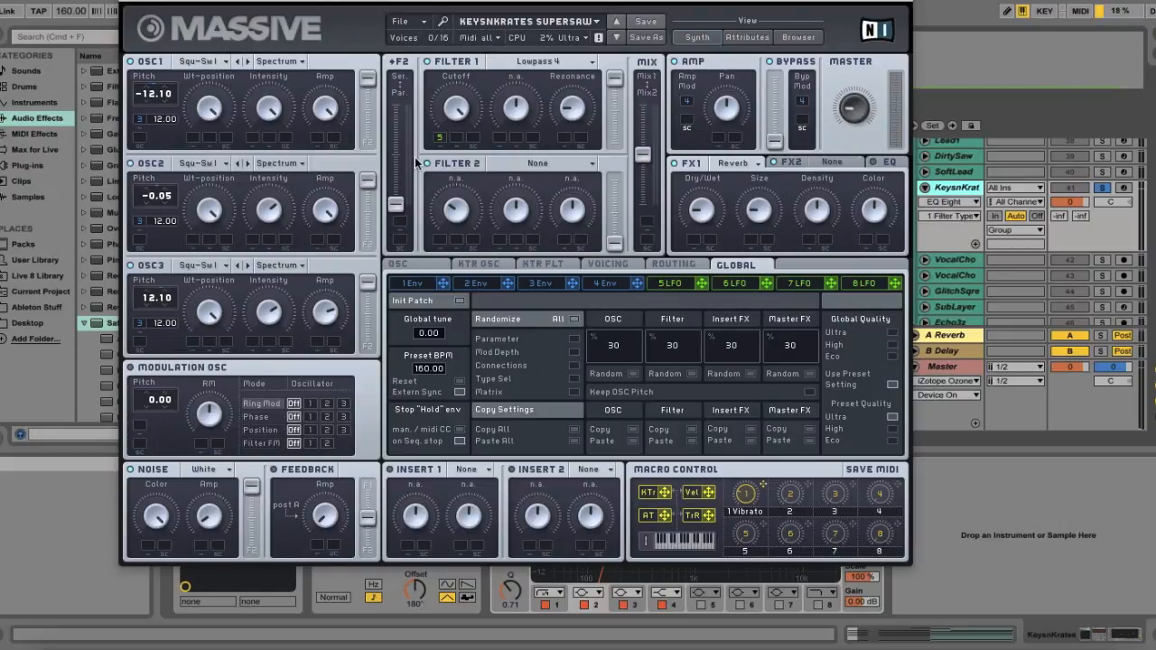
pyautogui.click(606, 264)
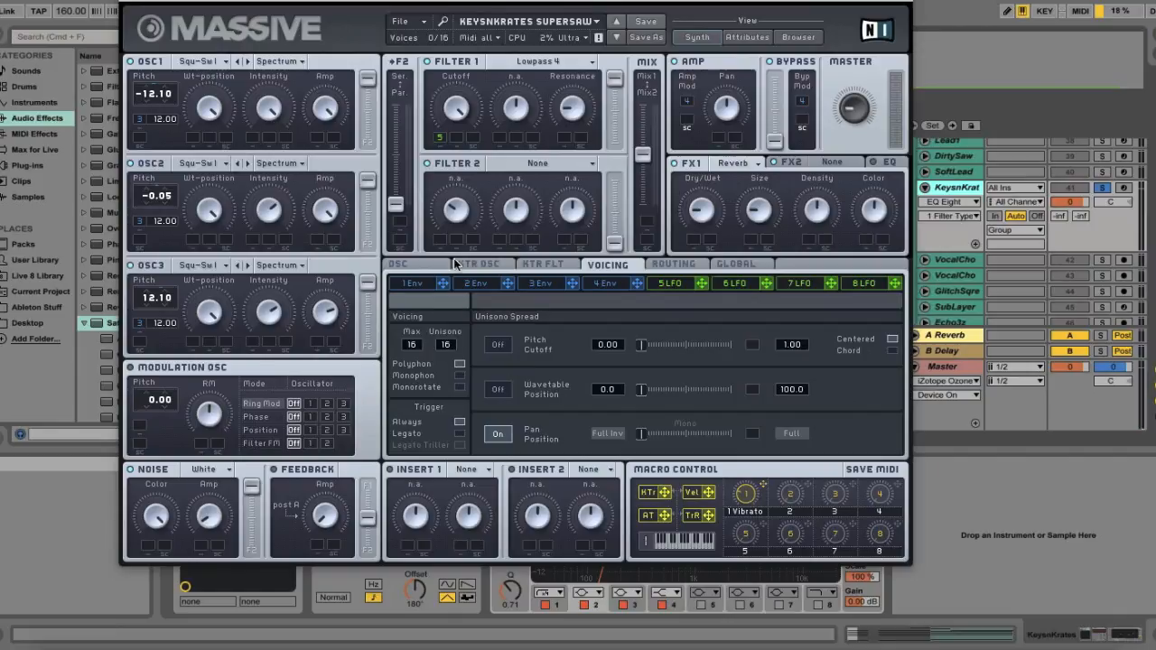
pyautogui.click(539, 288)
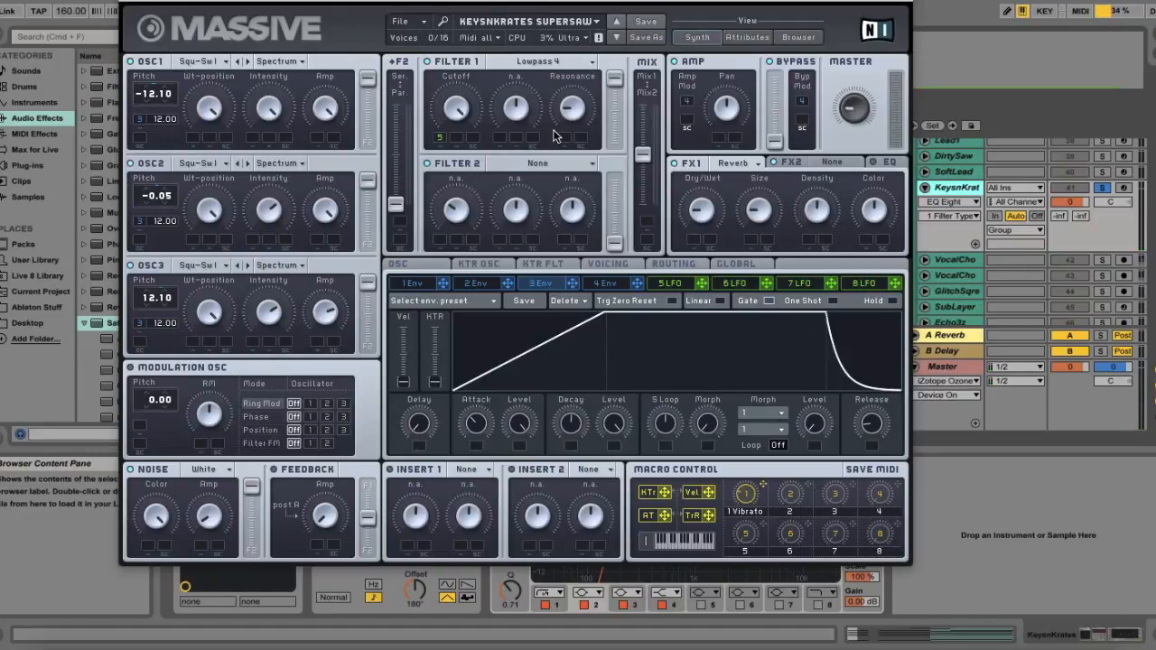
pyautogui.click(131, 3)
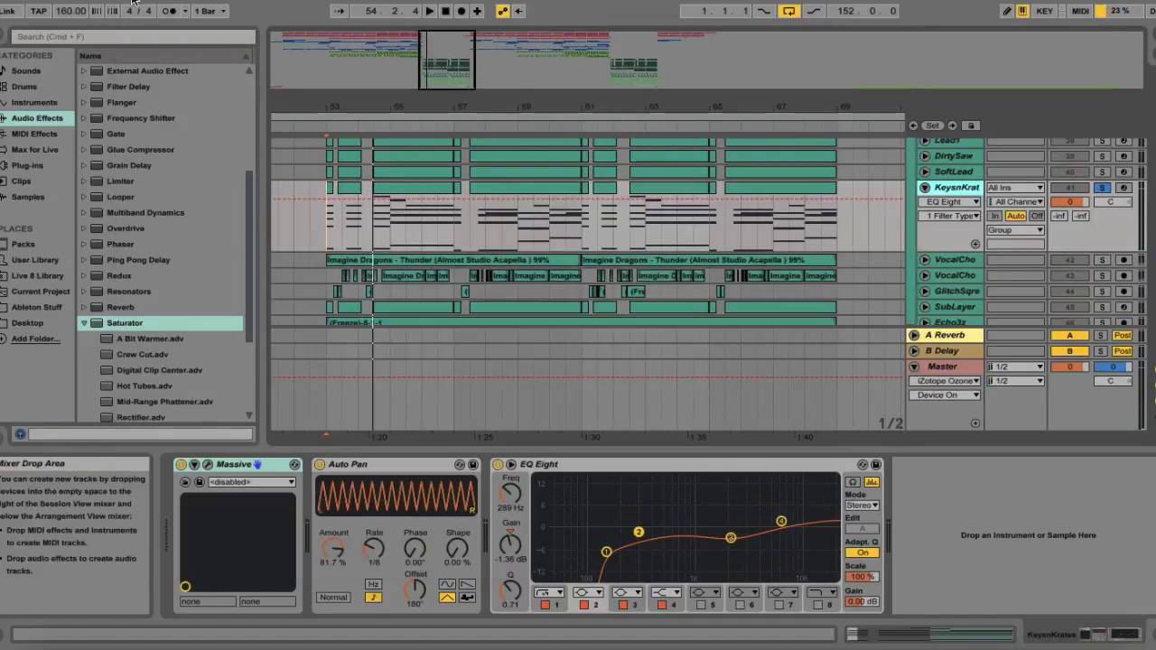
# Fold KeysnKrates, unfold and solo the first VocalChops track, and play it from bar 53
pyautogui.scroll(-2, 436, 256)
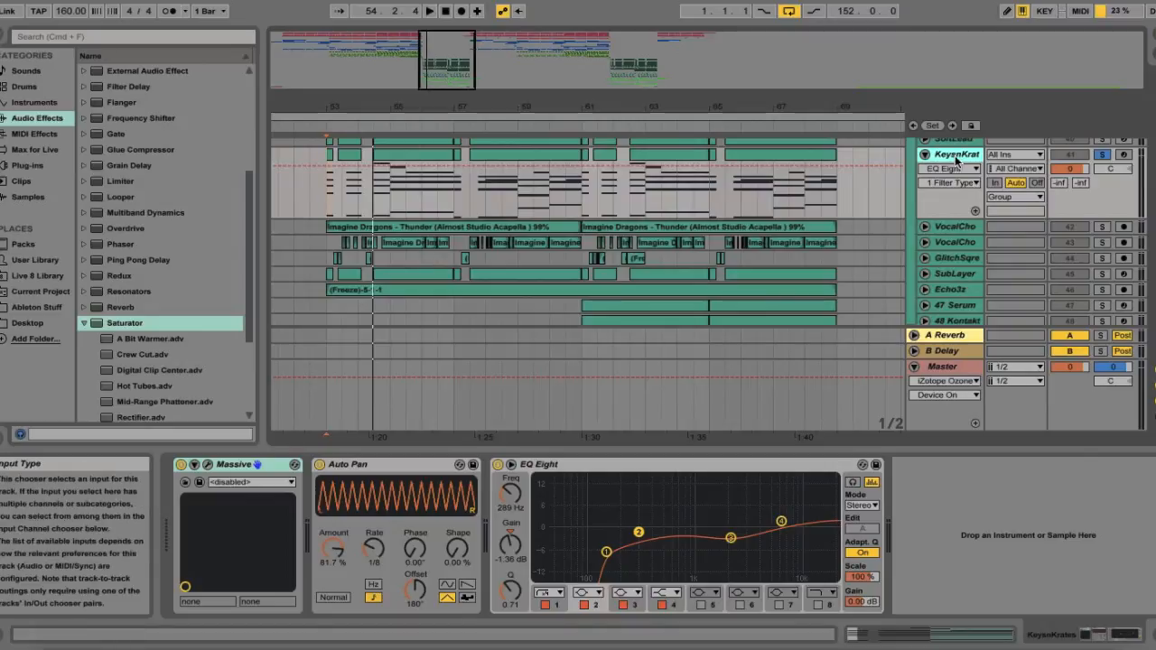
pyautogui.click(925, 154)
pyautogui.click(925, 170)
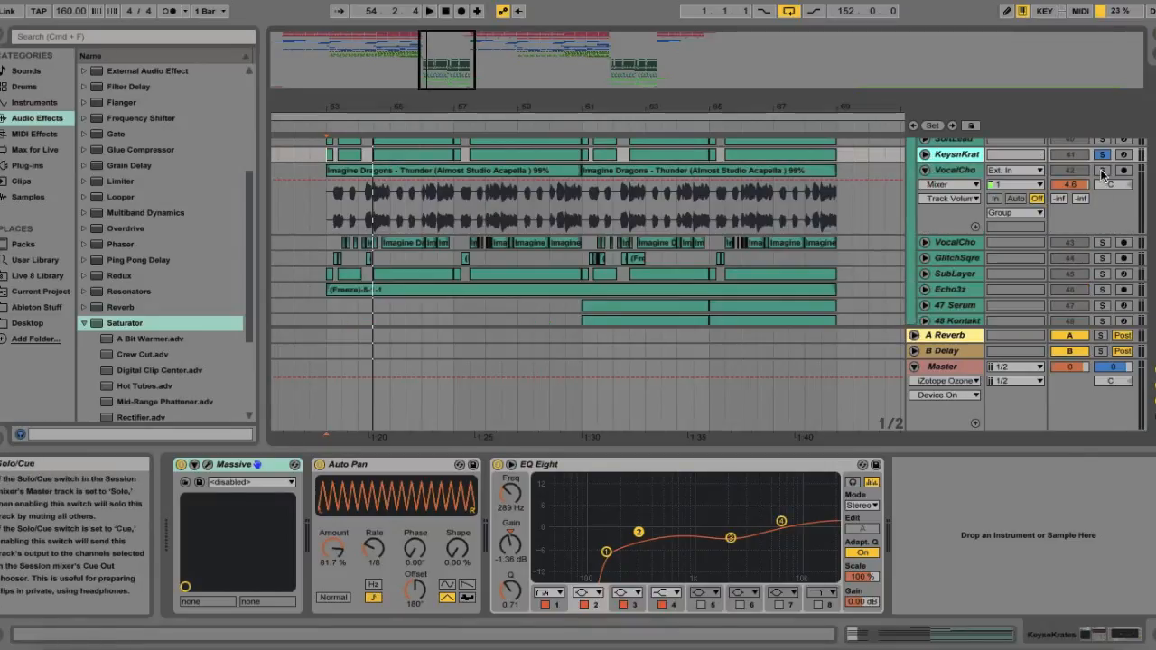
pyautogui.click(1102, 170)
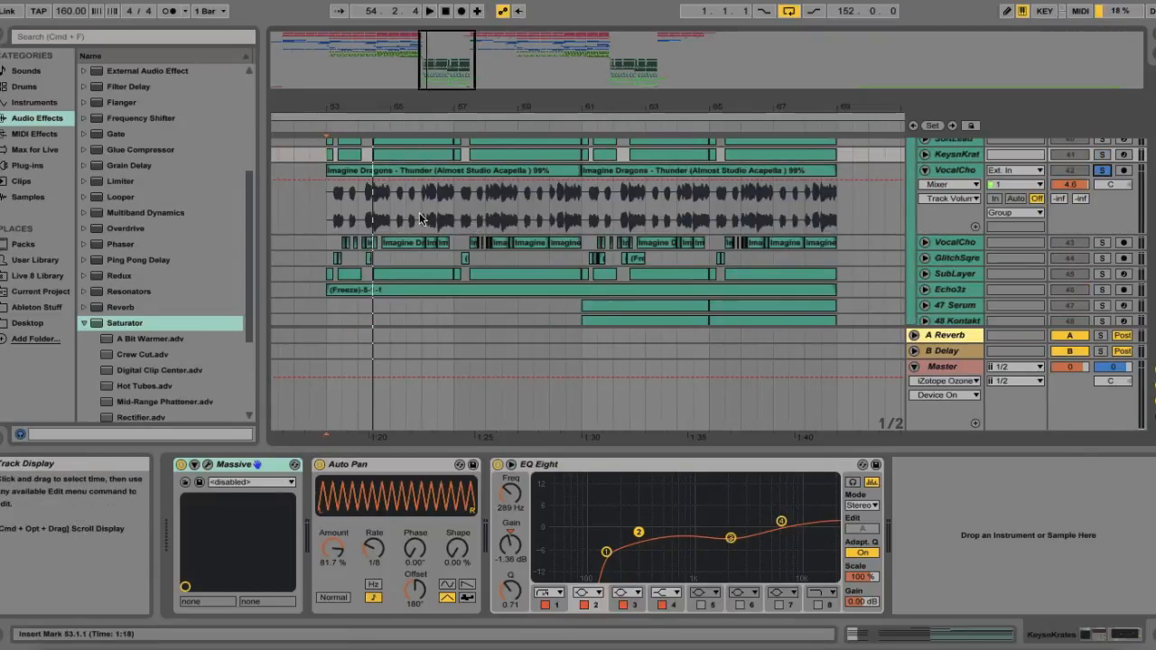
pyautogui.press('space')
pyautogui.click(332, 224)
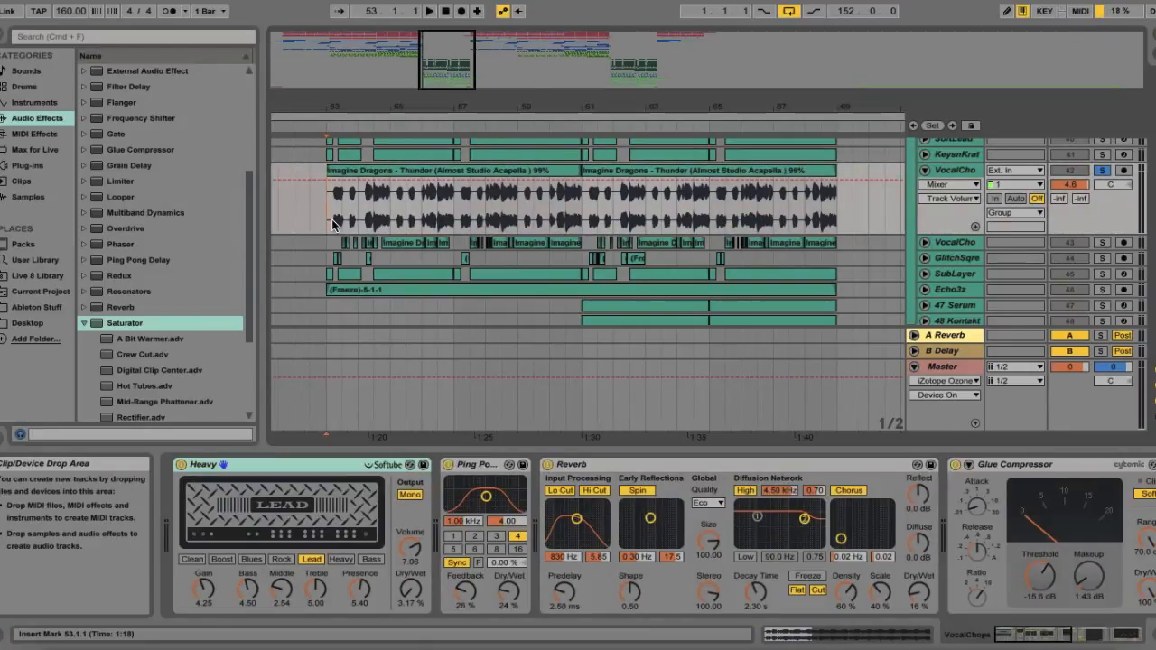
pyautogui.press('space')
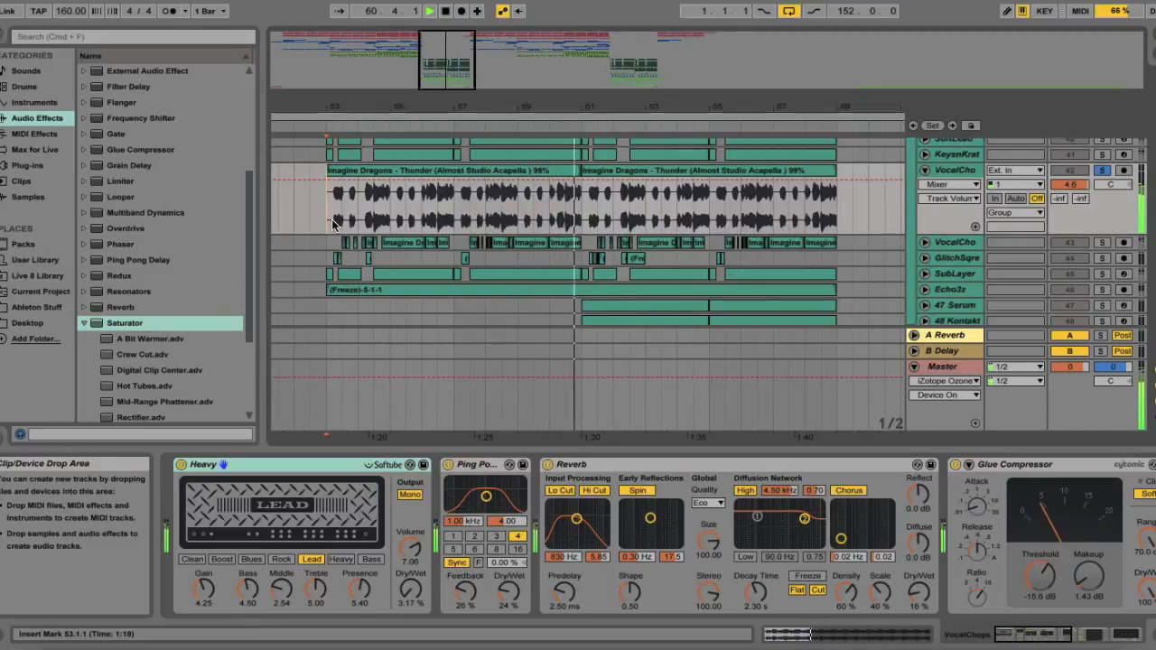
pyautogui.press('space')
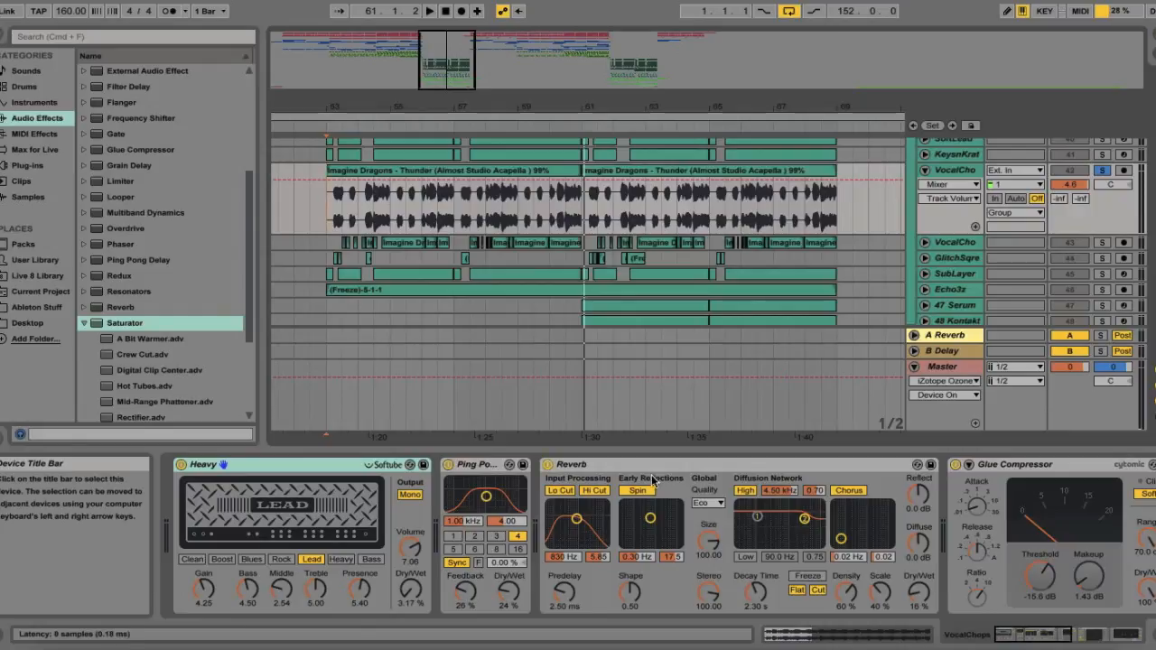
# Examine the first VocalChops track's effect chain through Glue Compressor, OTT and EQ Eight, and collapse the Saturator presets in the browser
pyautogui.scroll(-6, 701, 472)
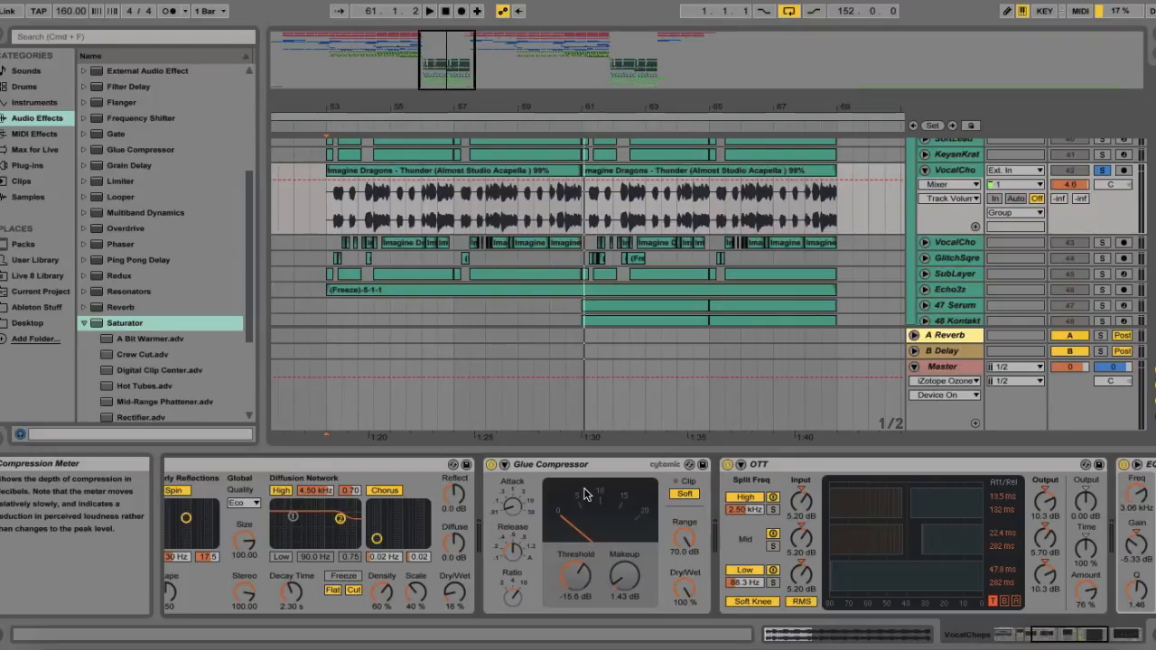
pyautogui.scroll(-5, 583, 495)
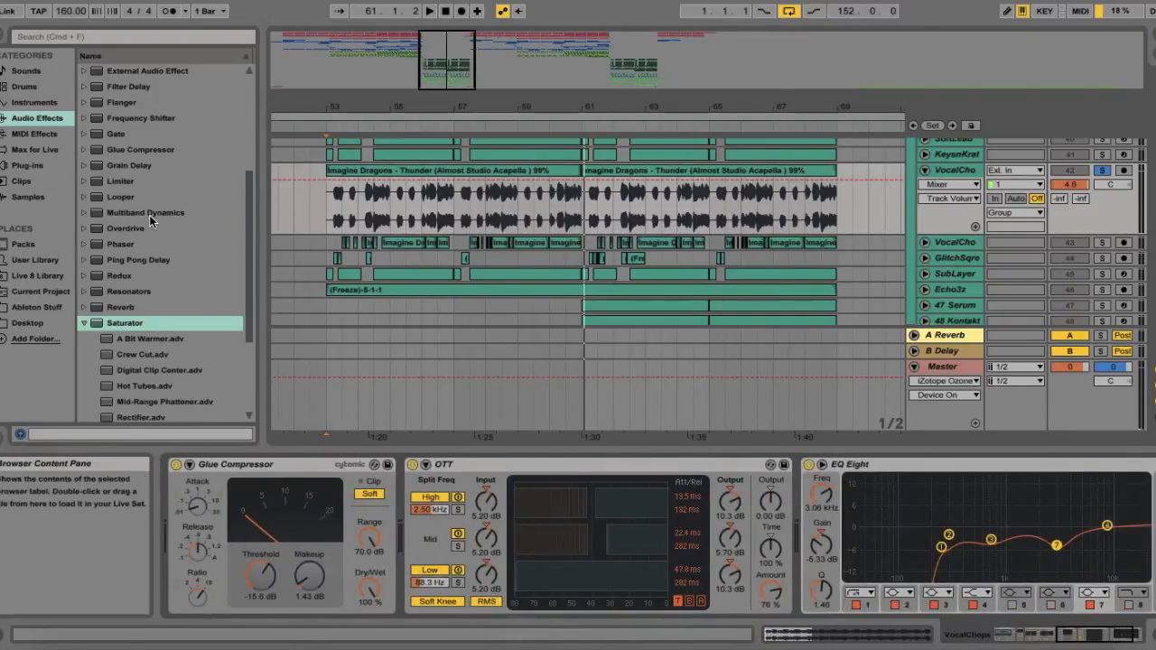
pyautogui.click(84, 323)
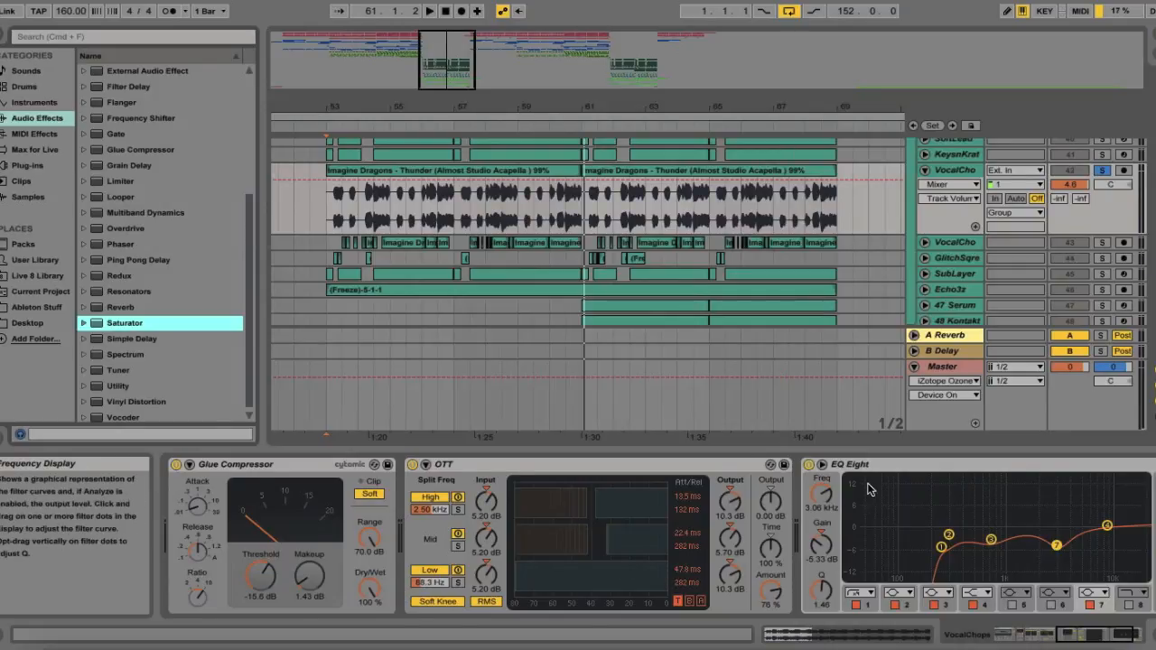
pyautogui.scroll(-3, 871, 488)
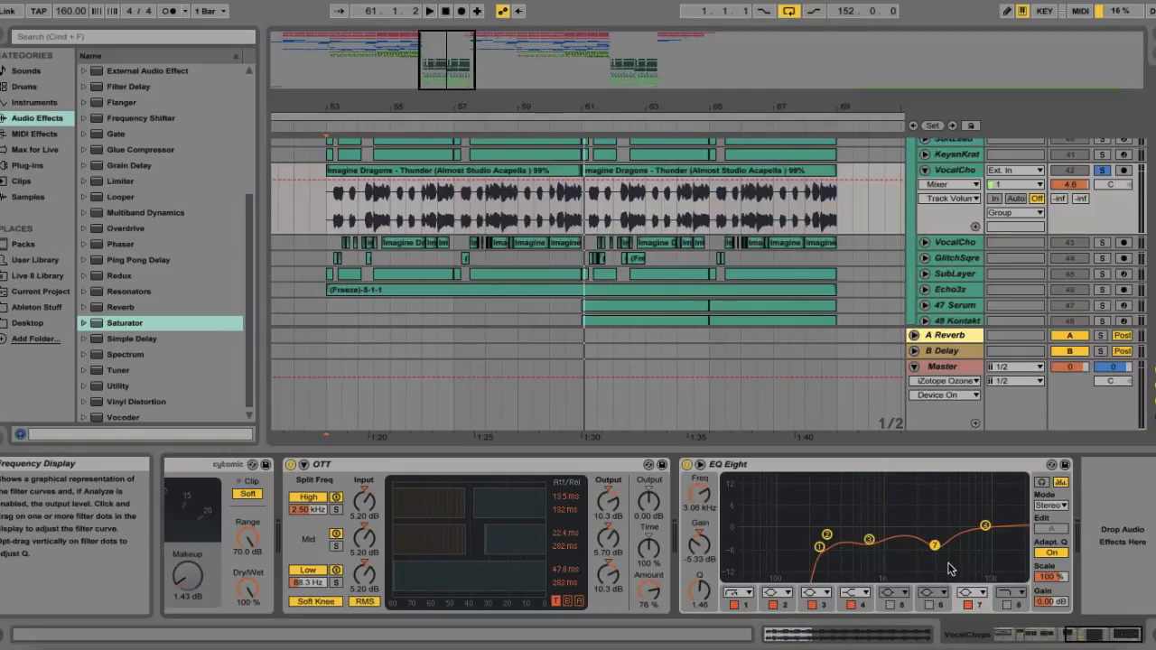
# Unfold and solo the second VocalChops track, keep the first one unfolded for comparison, and play the chops from bar 53
pyautogui.click(925, 170)
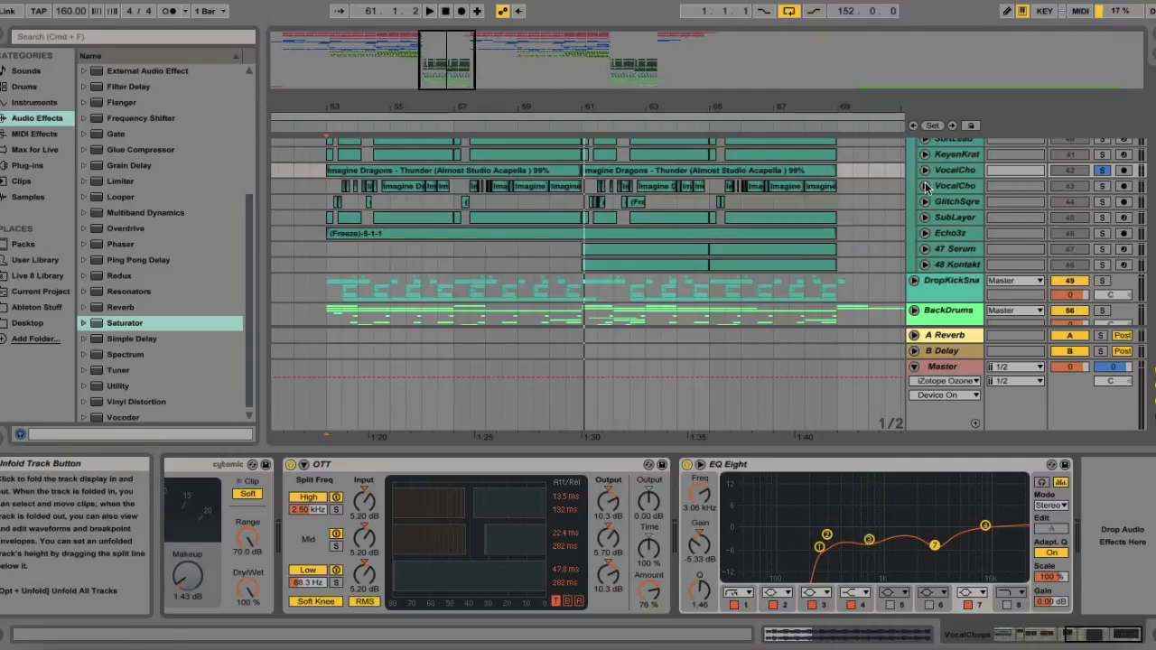
pyautogui.click(925, 186)
pyautogui.click(1103, 186)
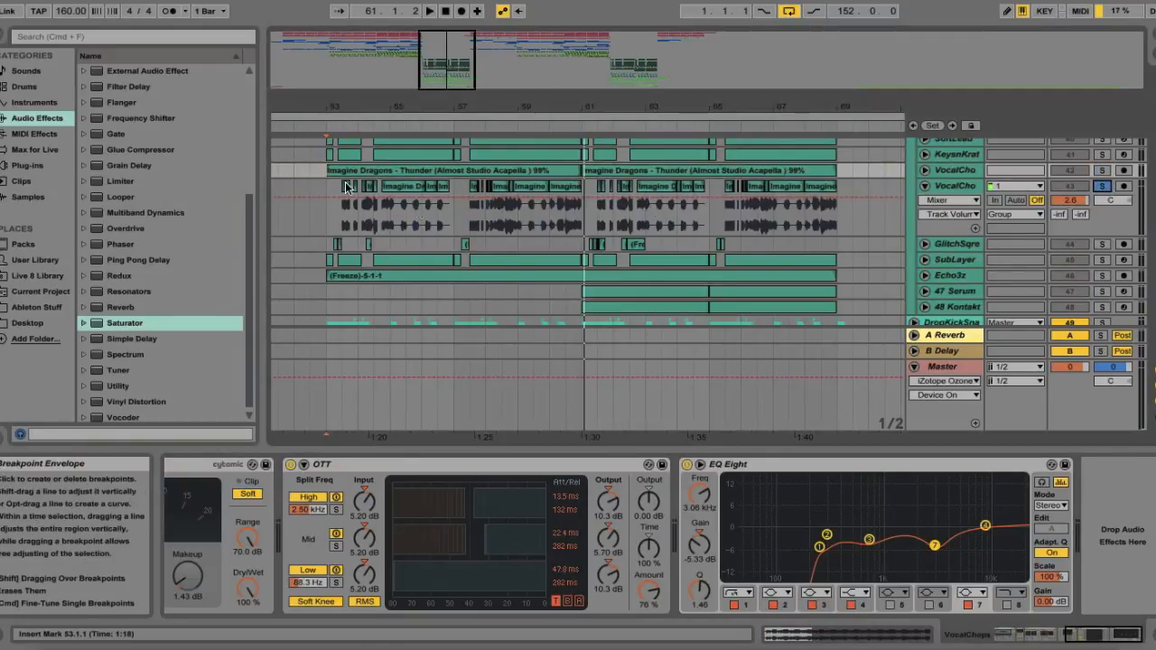
pyautogui.moveTo(405, 106); pyautogui.dragTo(406, 156)
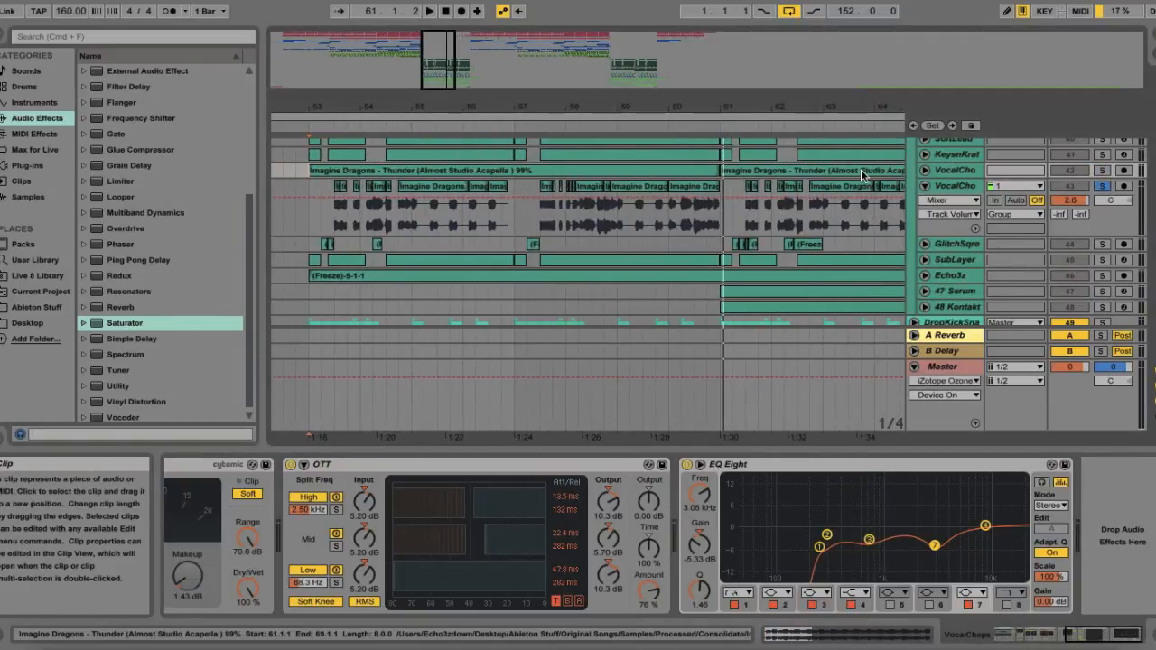
pyautogui.click(925, 170)
pyautogui.click(305, 262)
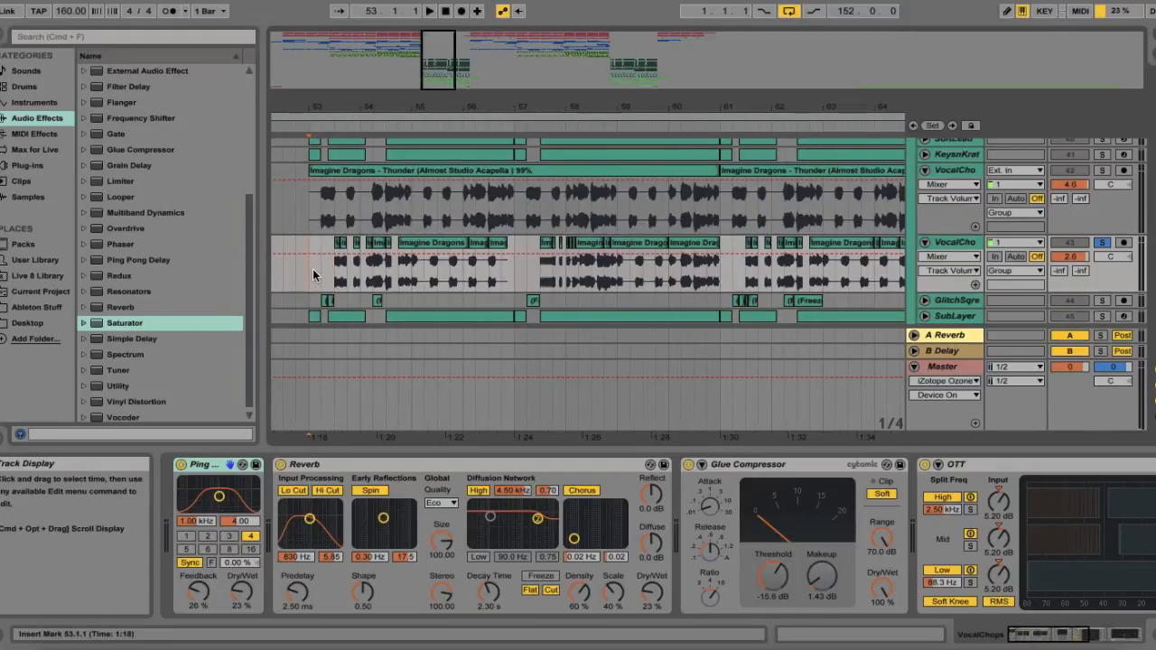
pyautogui.press('space')
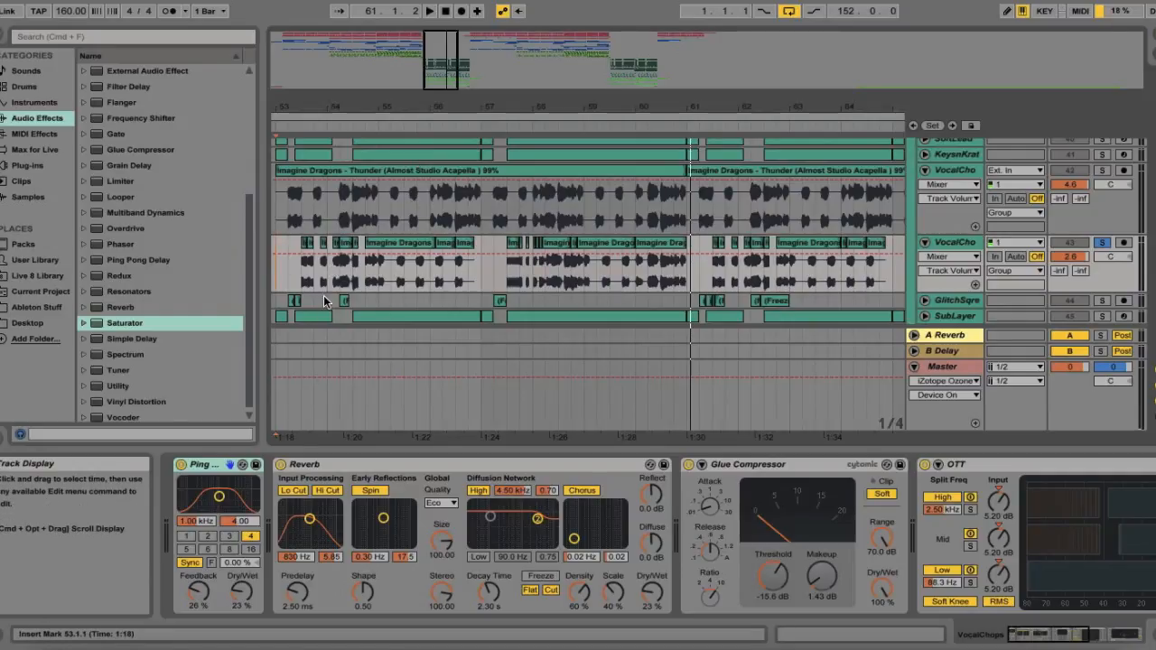
# Open the second VocalChops track's vocal clip starting at 54.4.1 and inspect its warp, transpose and formant settings
pyautogui.click(404, 242)
pyautogui.doubleClick(405, 242)
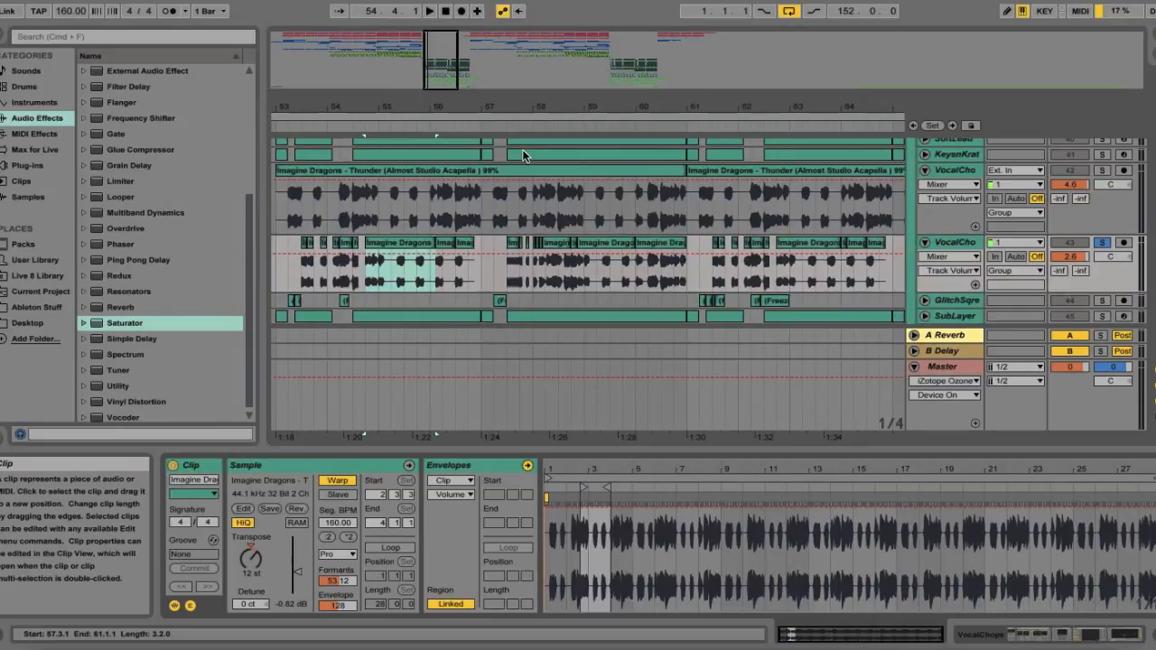
pyautogui.scroll(-1, 497, 266)
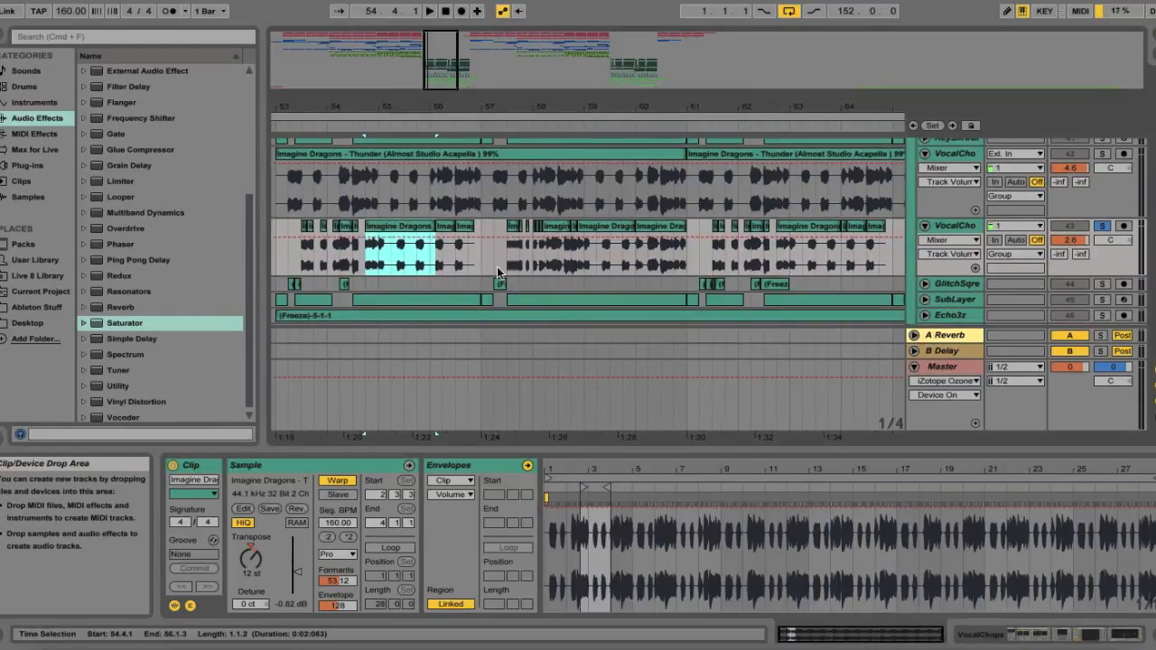
# Unfold the GlitchSqre track, fold the second VocalChops track, and show the settings of the first glitch clip at 53.2.1
pyautogui.moveTo(478, 72); pyautogui.dragTo(464, 72)
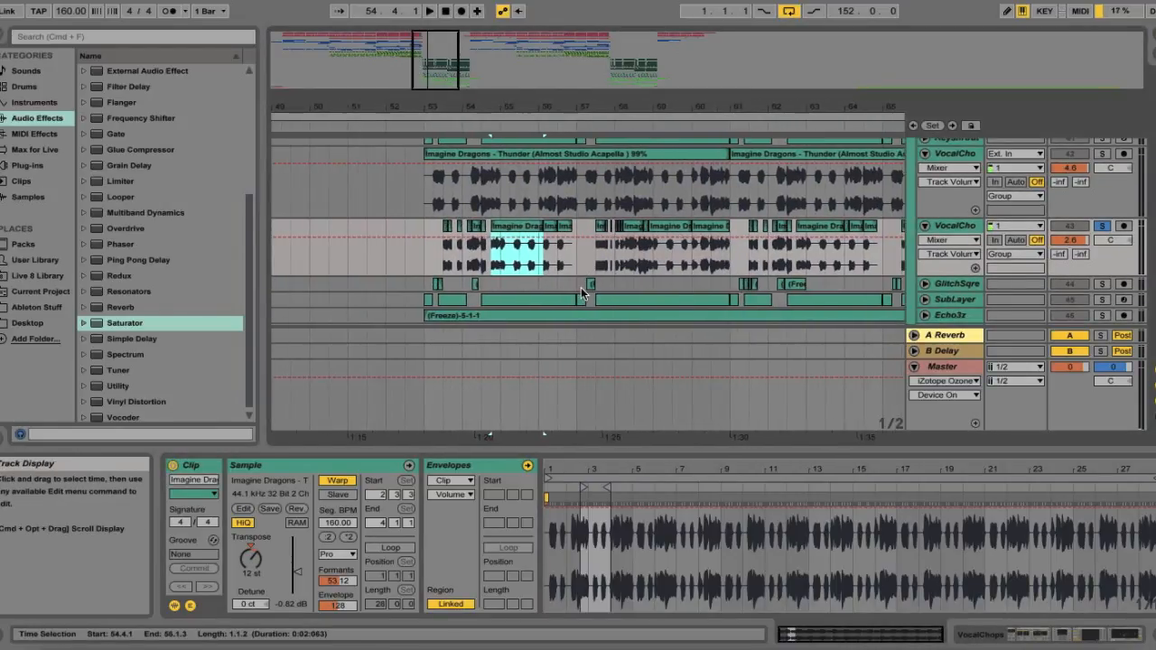
pyautogui.hscroll(2, 582, 288)
pyautogui.click(925, 284)
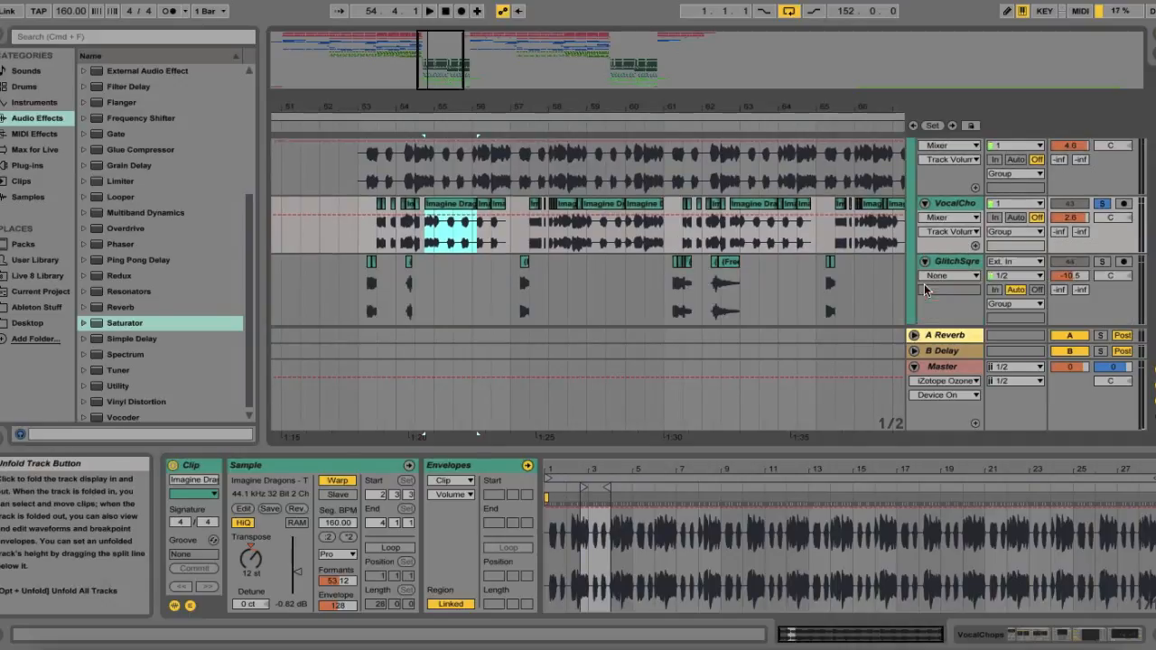
pyautogui.click(925, 205)
pyautogui.click(361, 255)
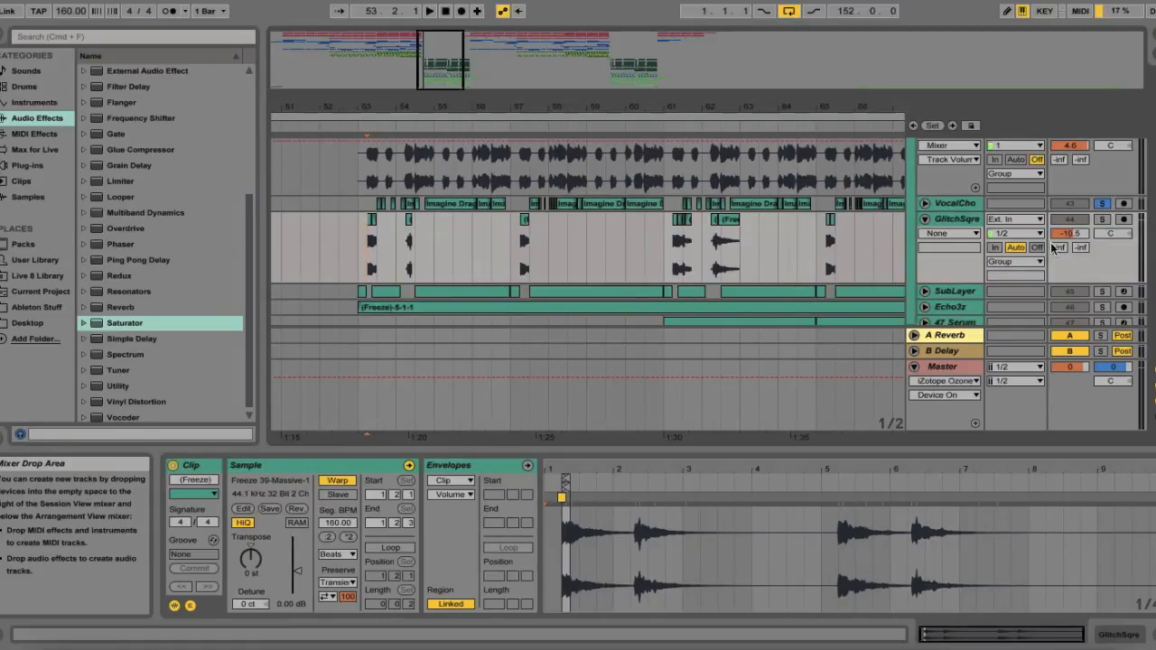
# Solo GlitchSqre, play its glitch hits from 53.2.1, 61.2.1 and 62.2.1, and fold the track
pyautogui.click(1102, 220)
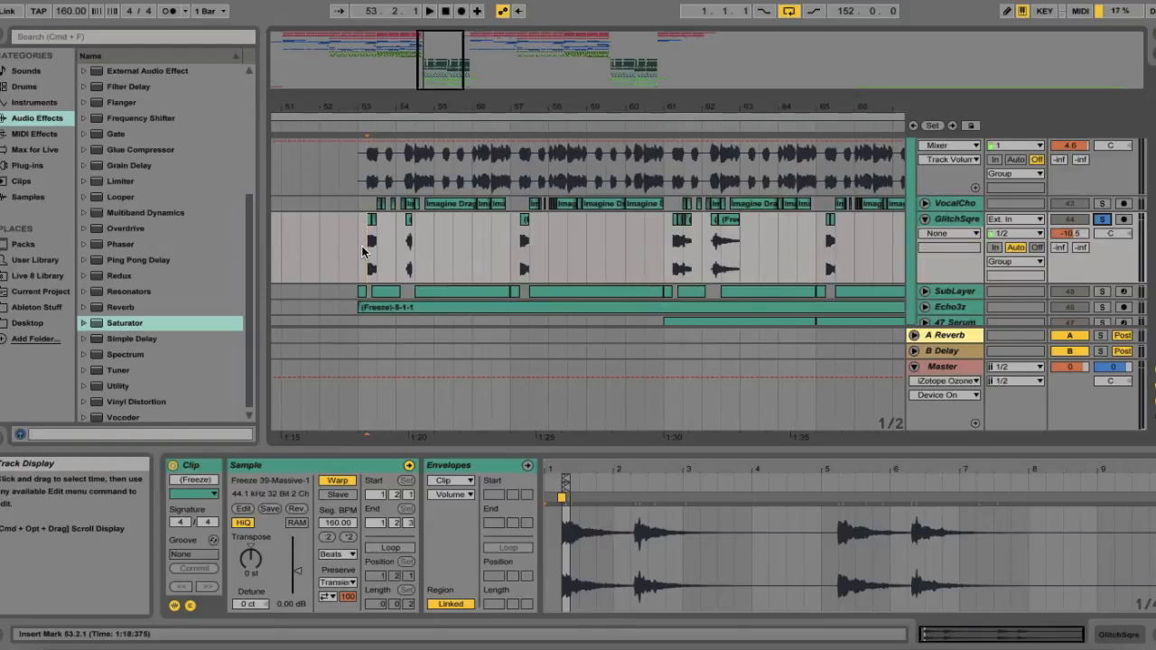
pyautogui.press('space')
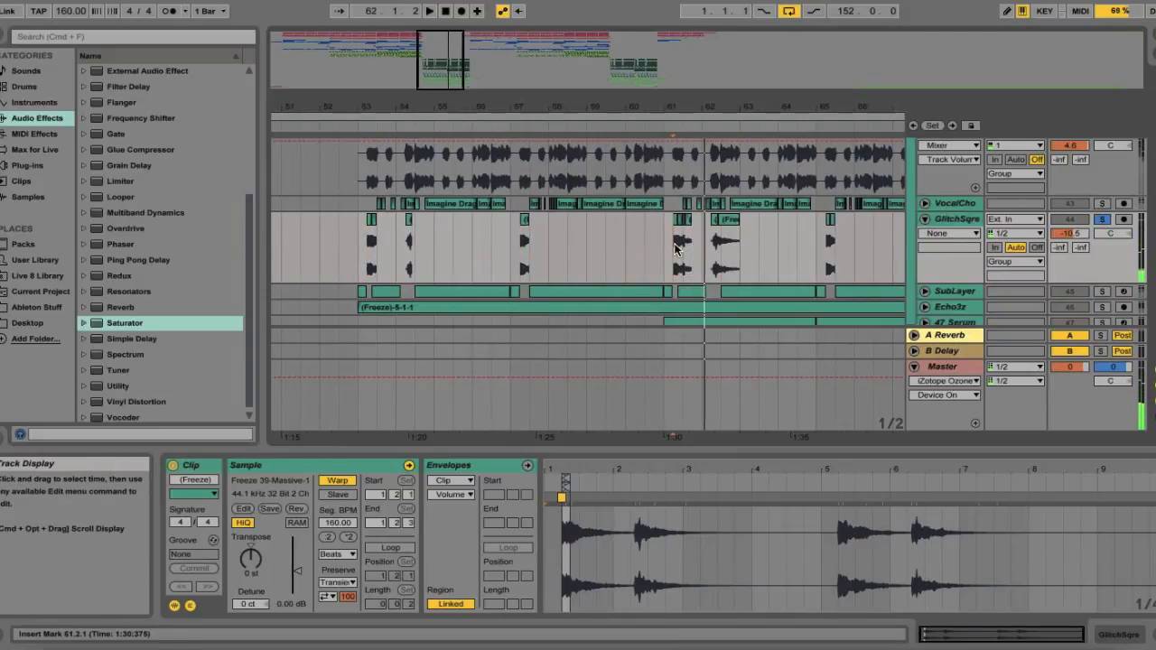
pyautogui.click(709, 244)
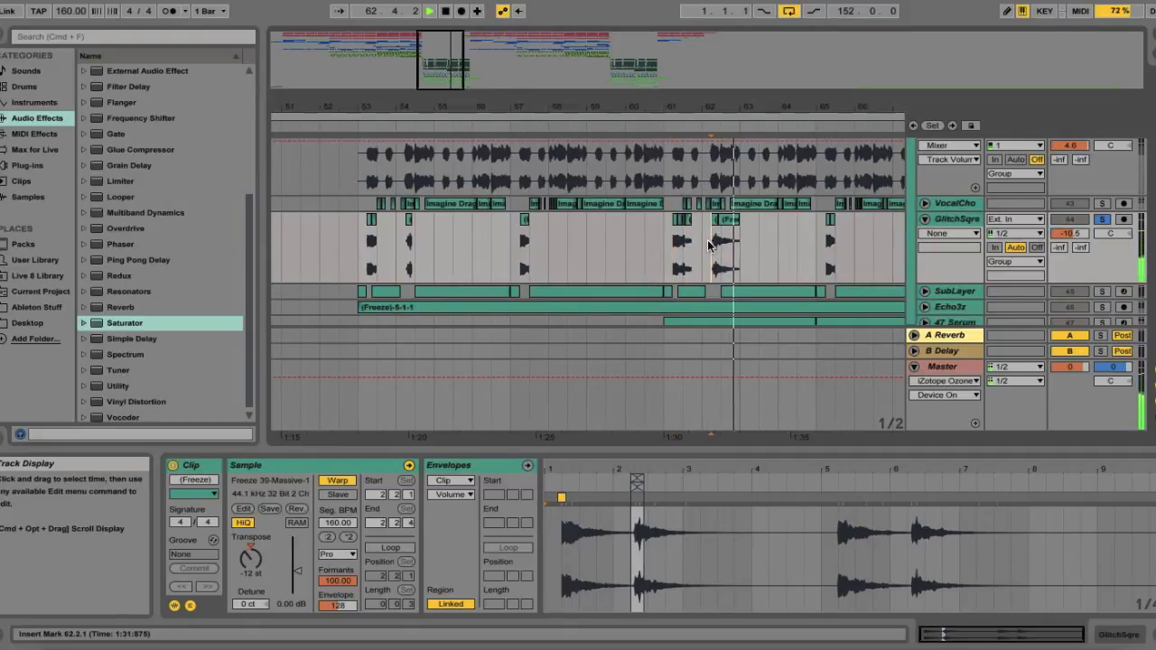
pyautogui.click(924, 220)
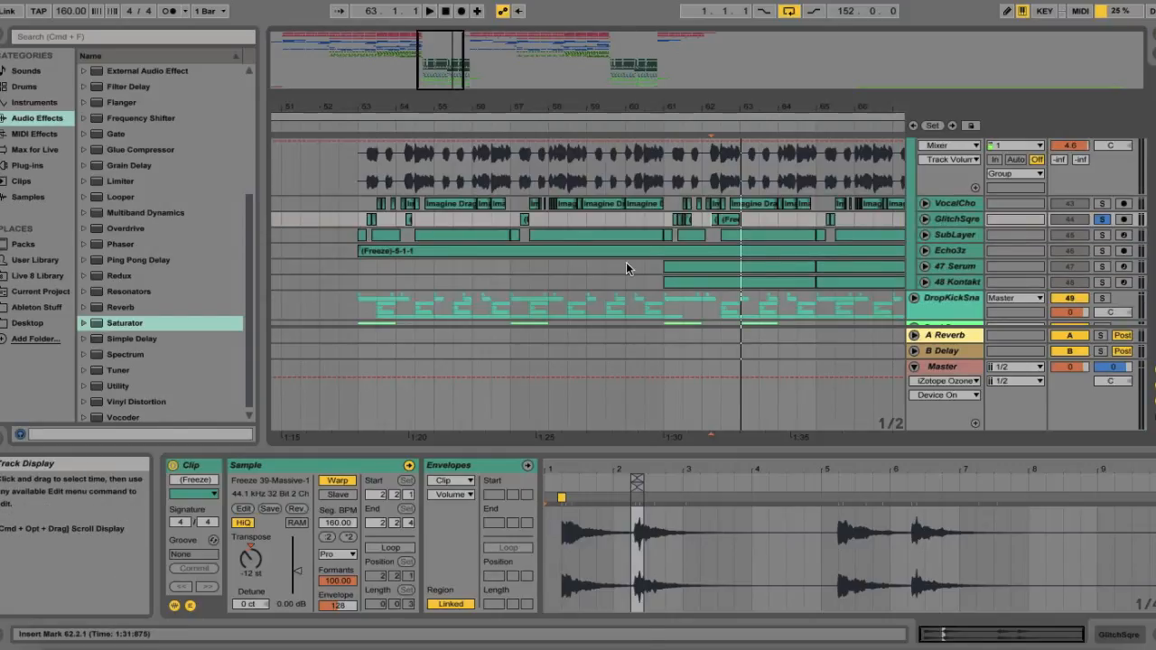
# Unfold the SubLayer track and display its device chain with Serum, CamelCrusher, OTT and EQ Eight
pyautogui.click(924, 235)
pyautogui.click(961, 231)
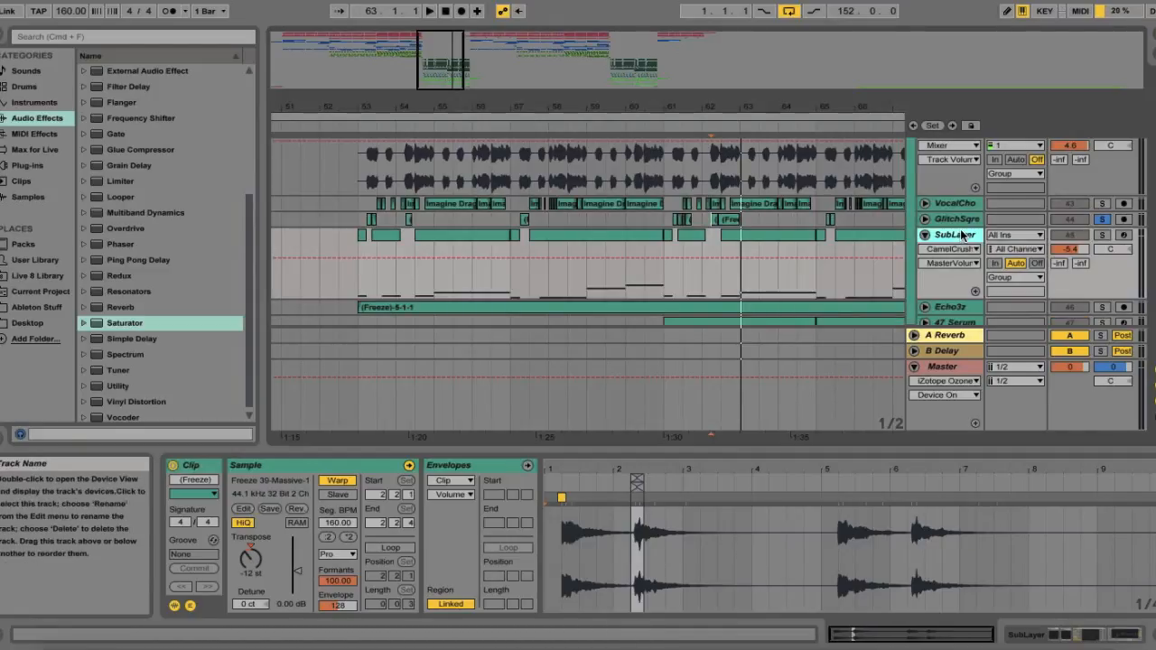
pyautogui.doubleClick(960, 233)
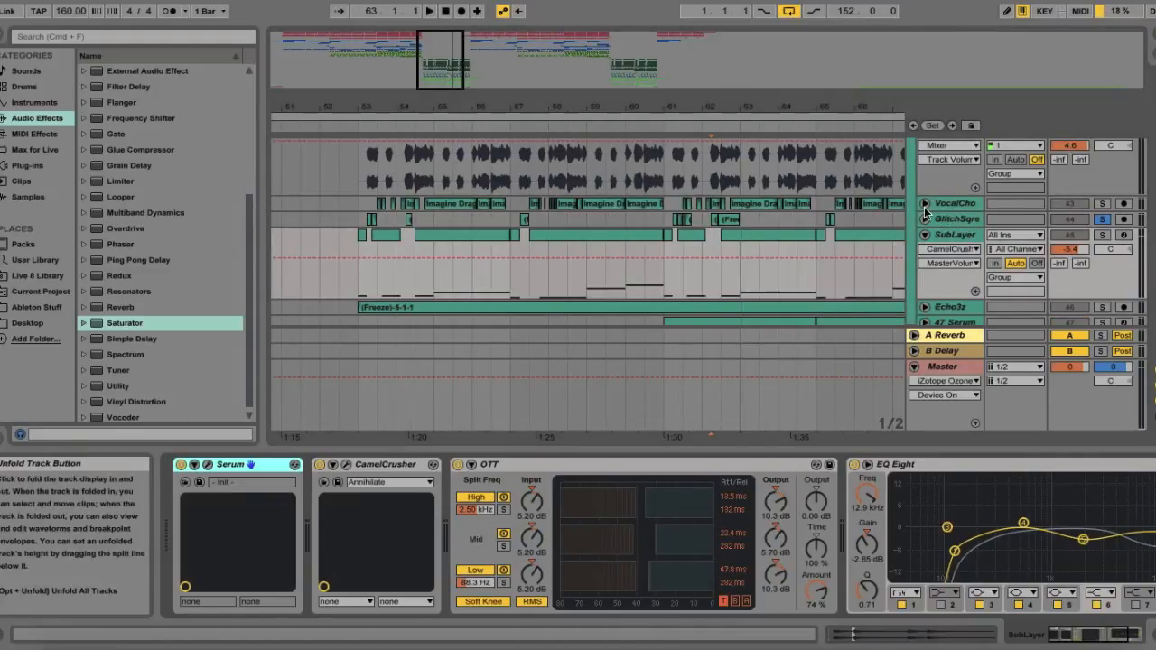
pyautogui.click(944, 219)
pyautogui.click(942, 234)
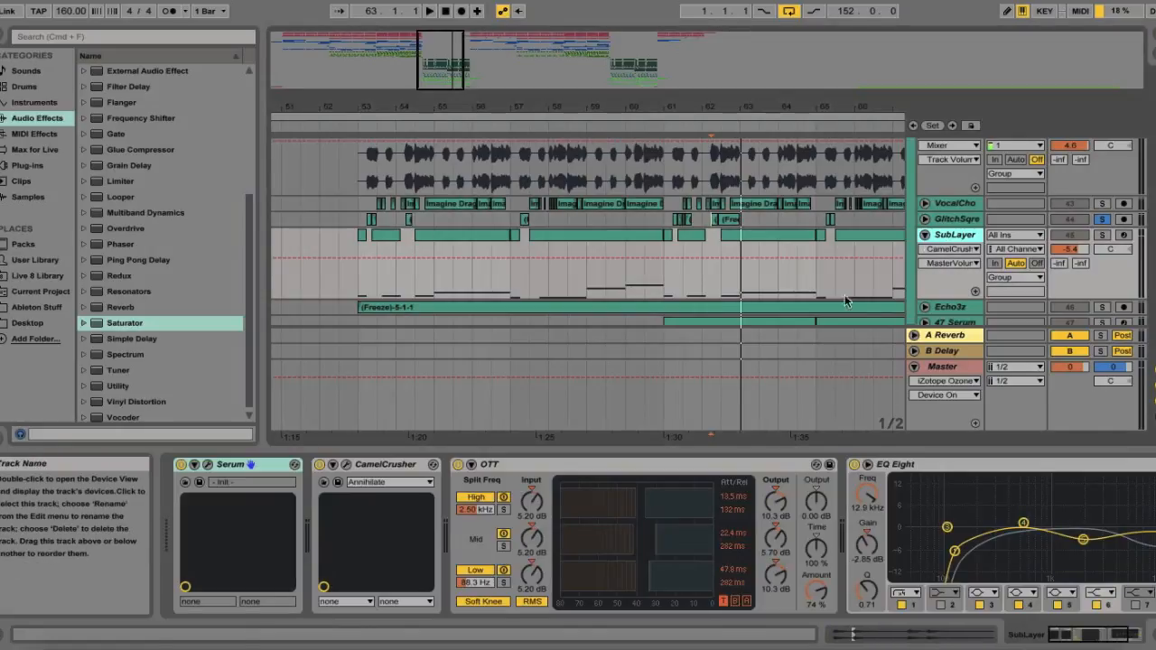
# Open SubLayer's Serum patch, examine the oscillator A wavetable and envelope settings, and close the plug-in
pyautogui.click(207, 466)
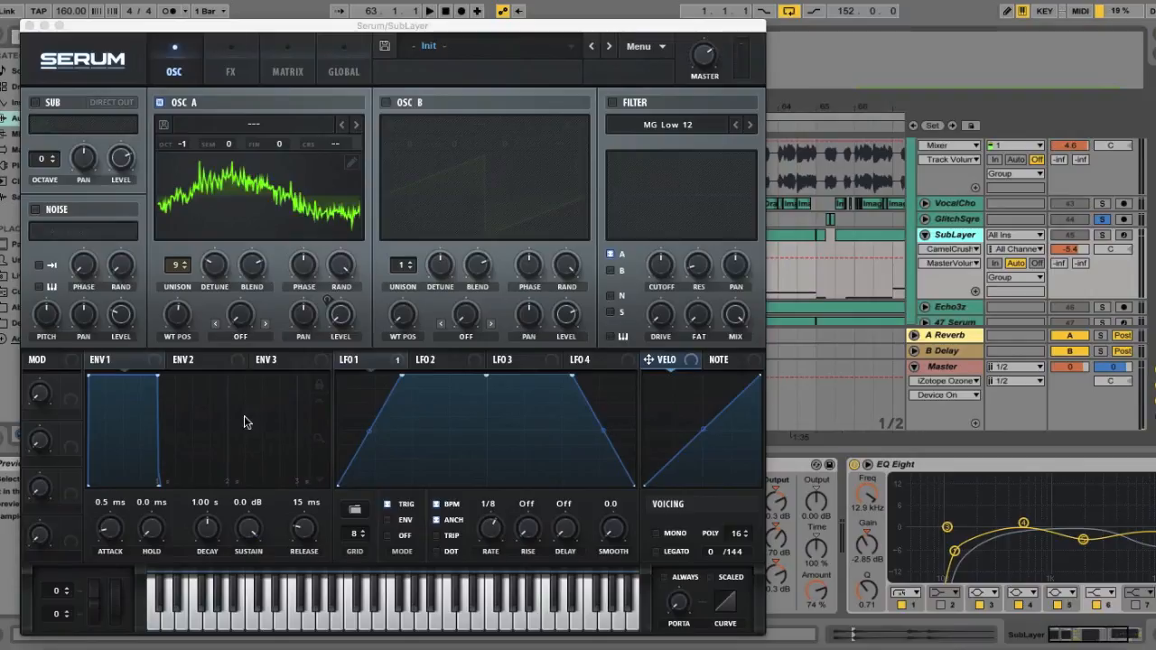
pyautogui.click(320, 185)
pyautogui.click(321, 194)
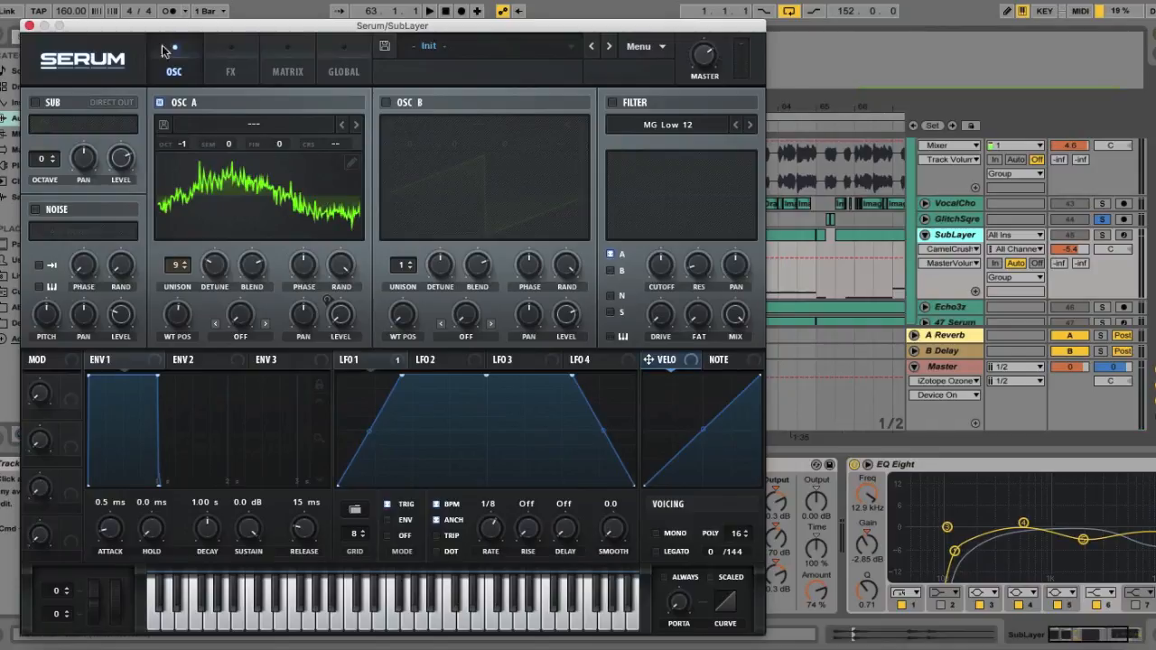
pyautogui.click(30, 25)
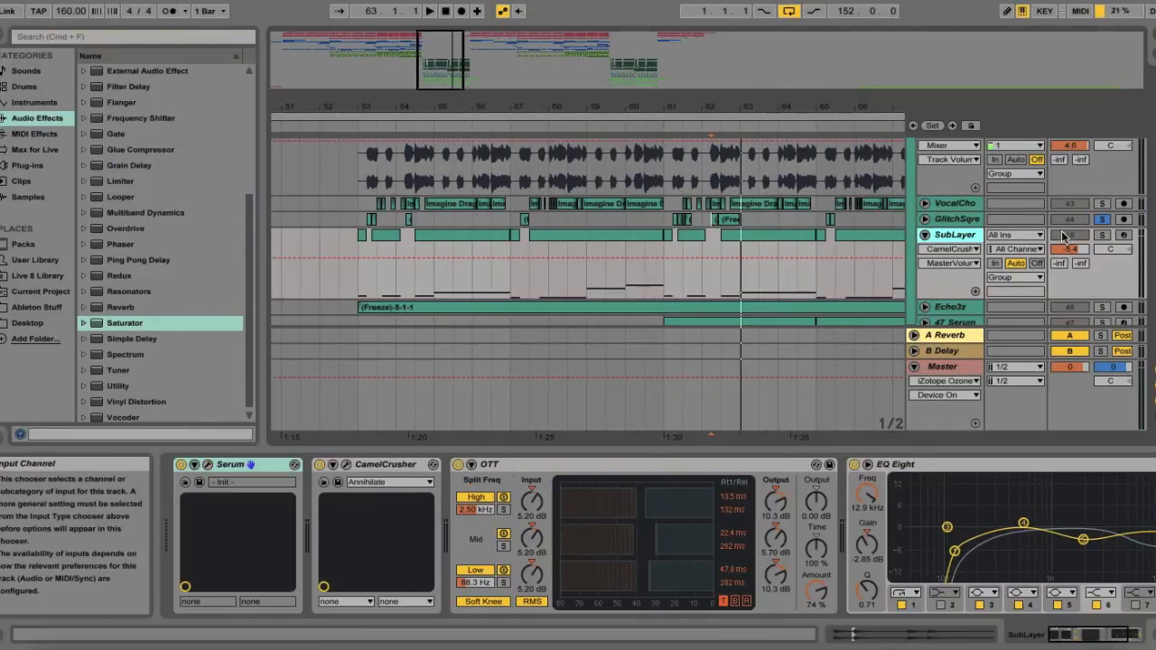
# Solo the SubLayer track and play it from bar 53 up to bar 61
pyautogui.click(1102, 235)
pyautogui.click(359, 297)
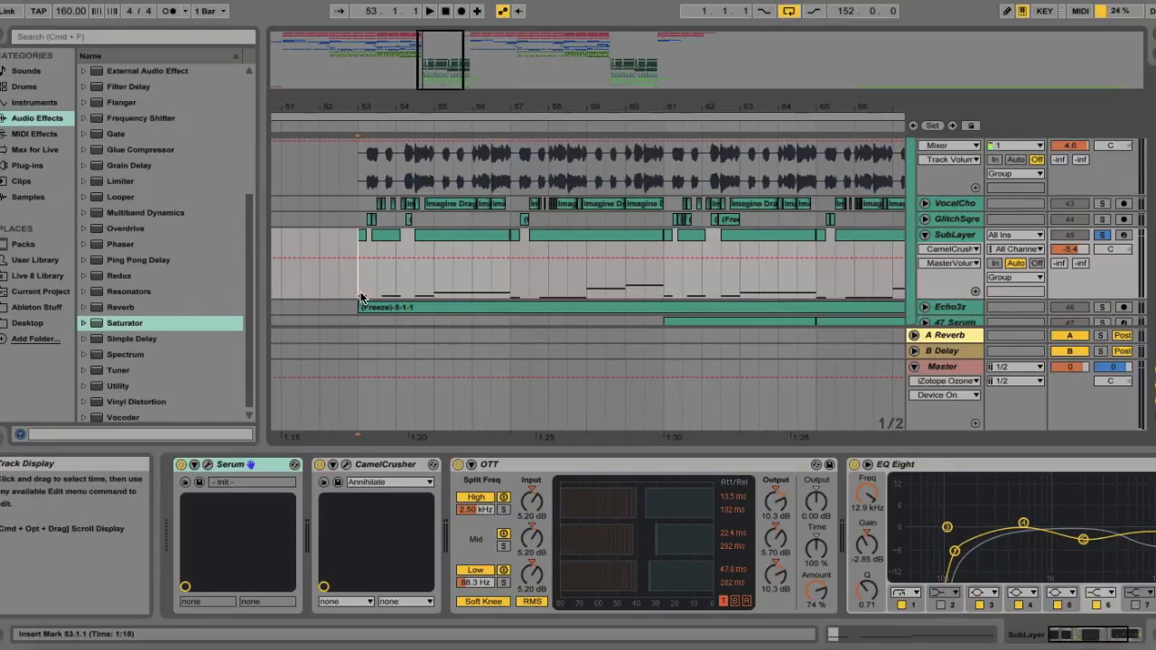
pyautogui.press('space')
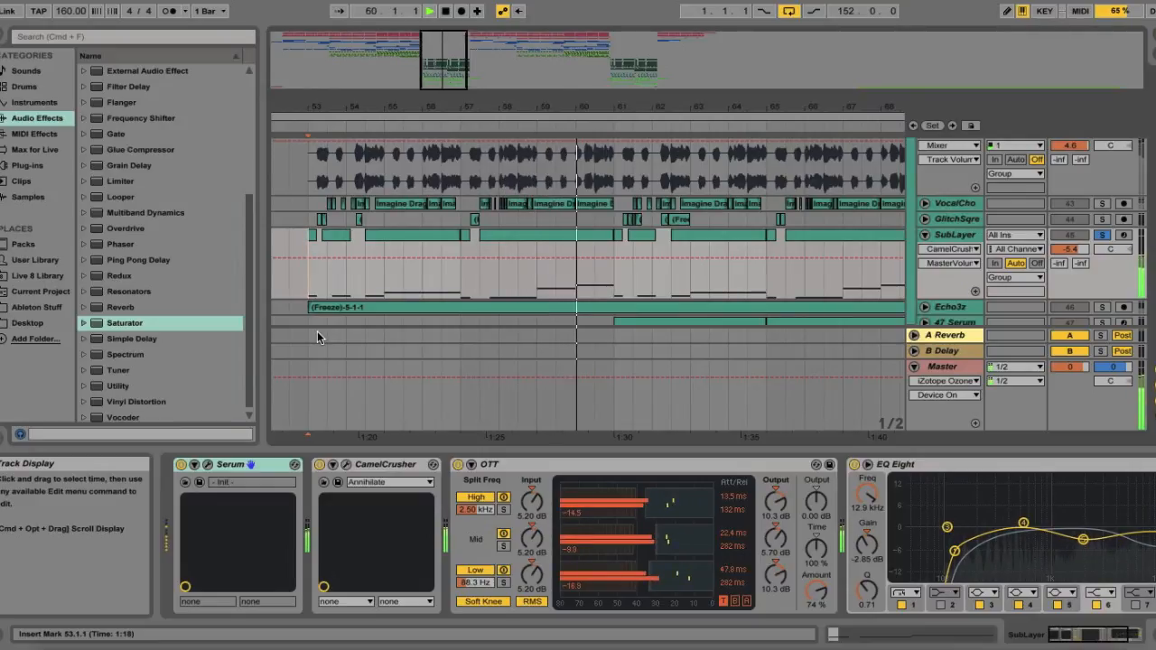
pyautogui.press('space')
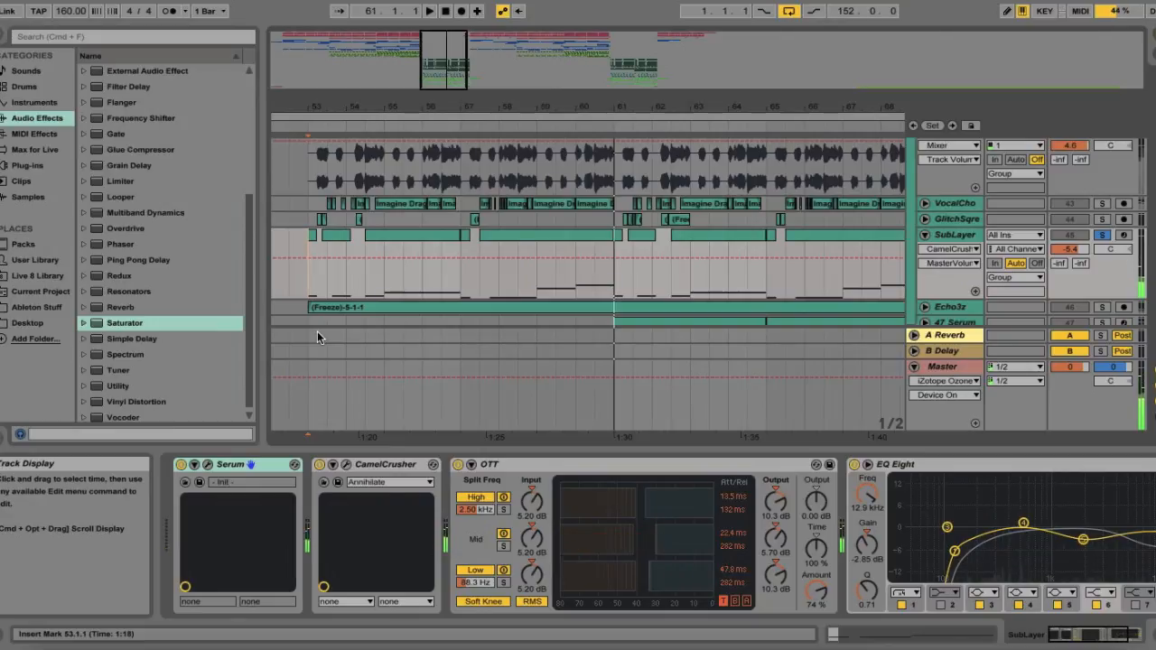
# Inspect SubLayer's CamelCrusher settings, and compare the mid and side curves of its M/S EQ Eight
pyautogui.click(345, 465)
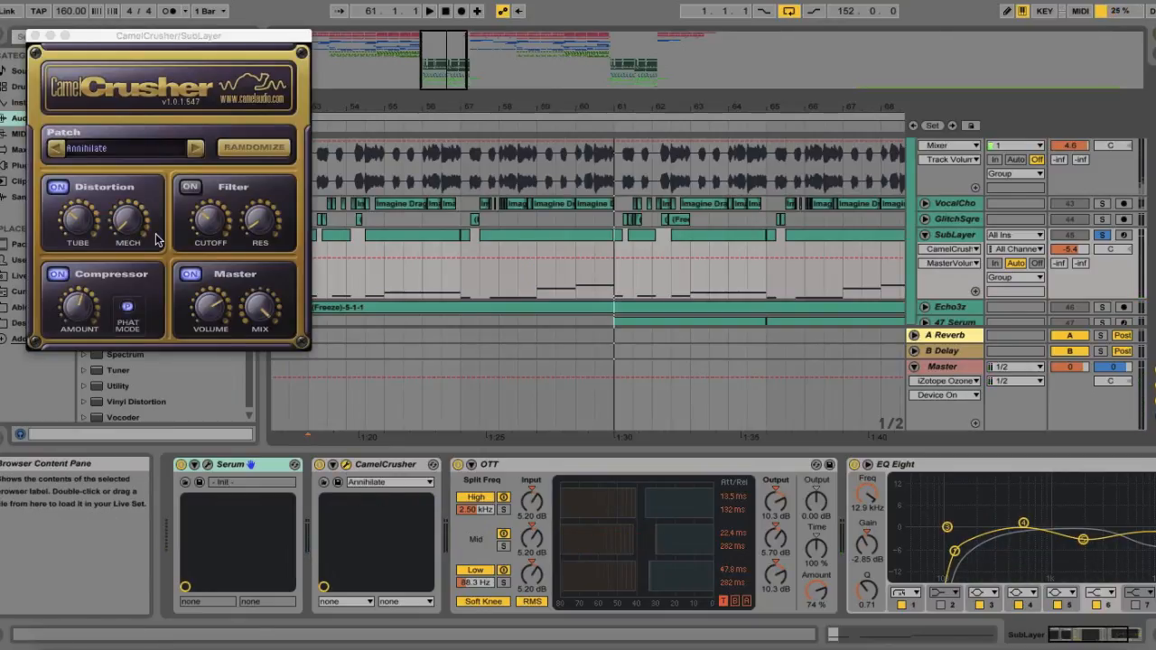
pyautogui.click(35, 36)
pyautogui.hscroll(4, 606, 493)
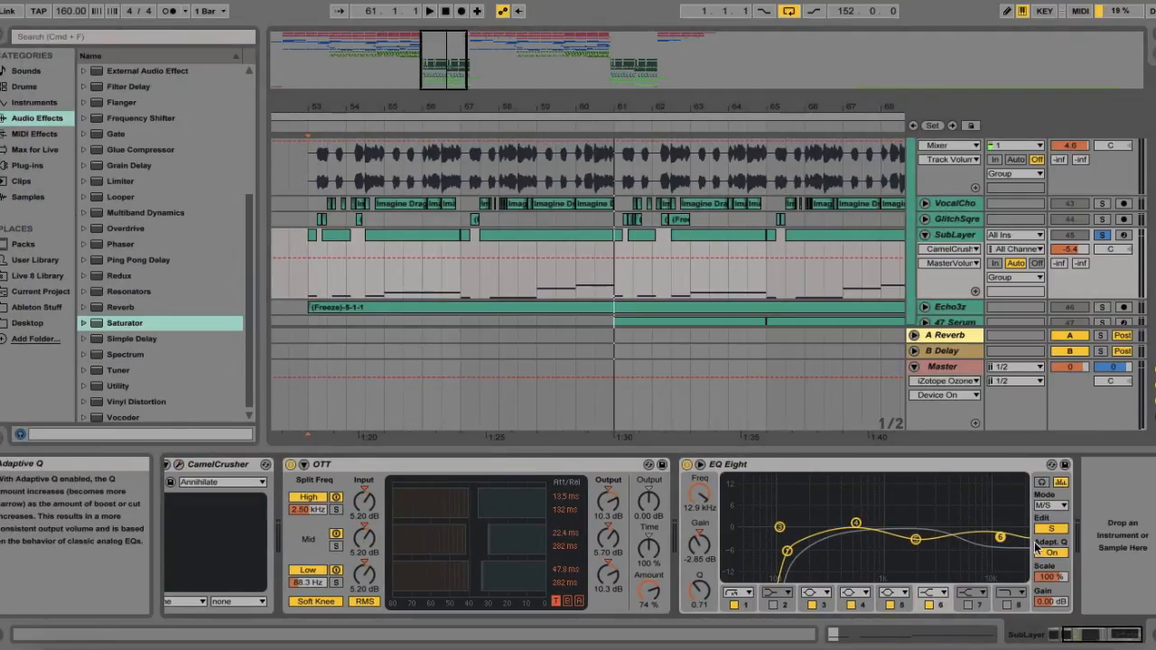
pyautogui.click(1053, 529)
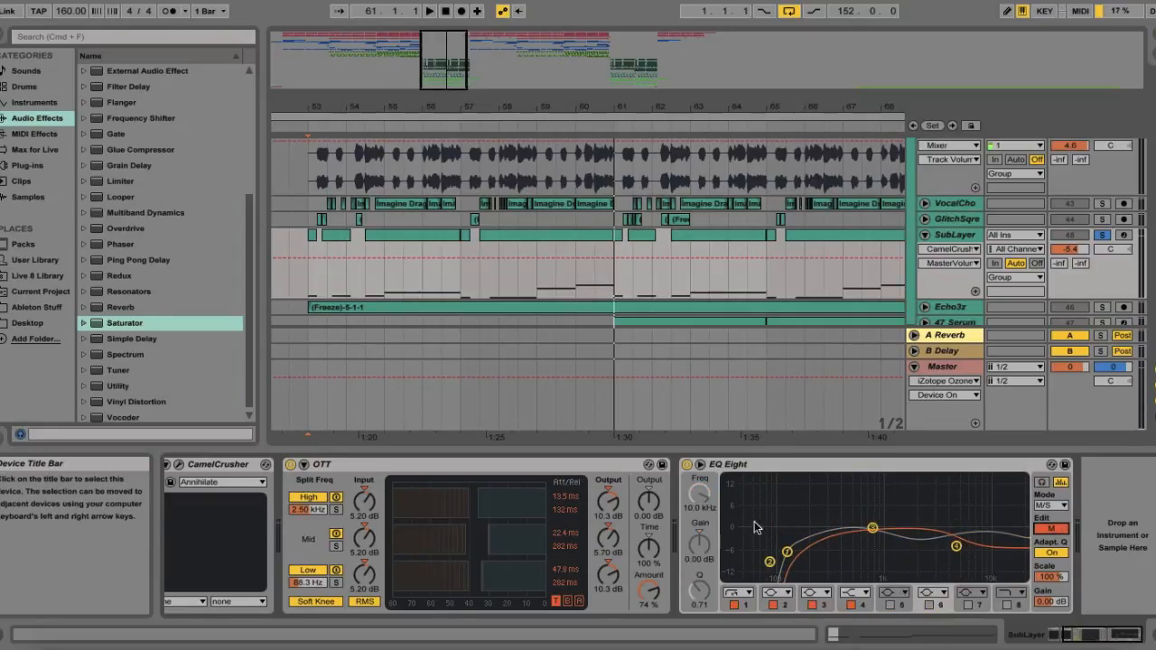
pyautogui.click(1057, 530)
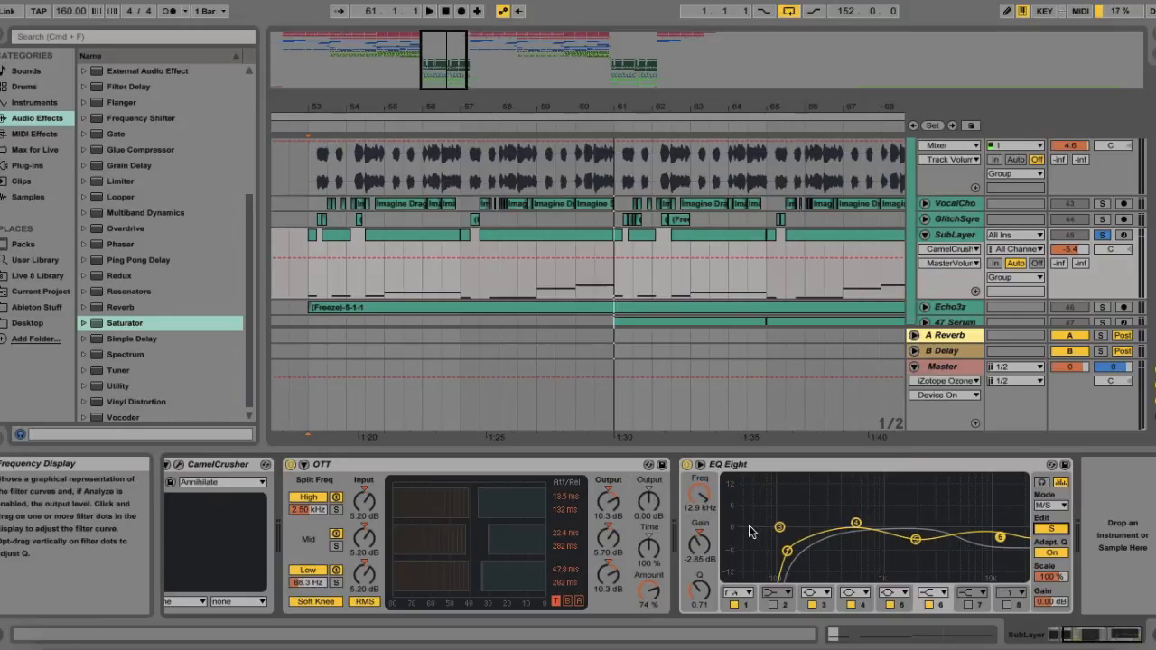
# Unfold and solo the Echo3z track, and play its frozen audio clip from bar 53
pyautogui.scroll(-4, 921, 309)
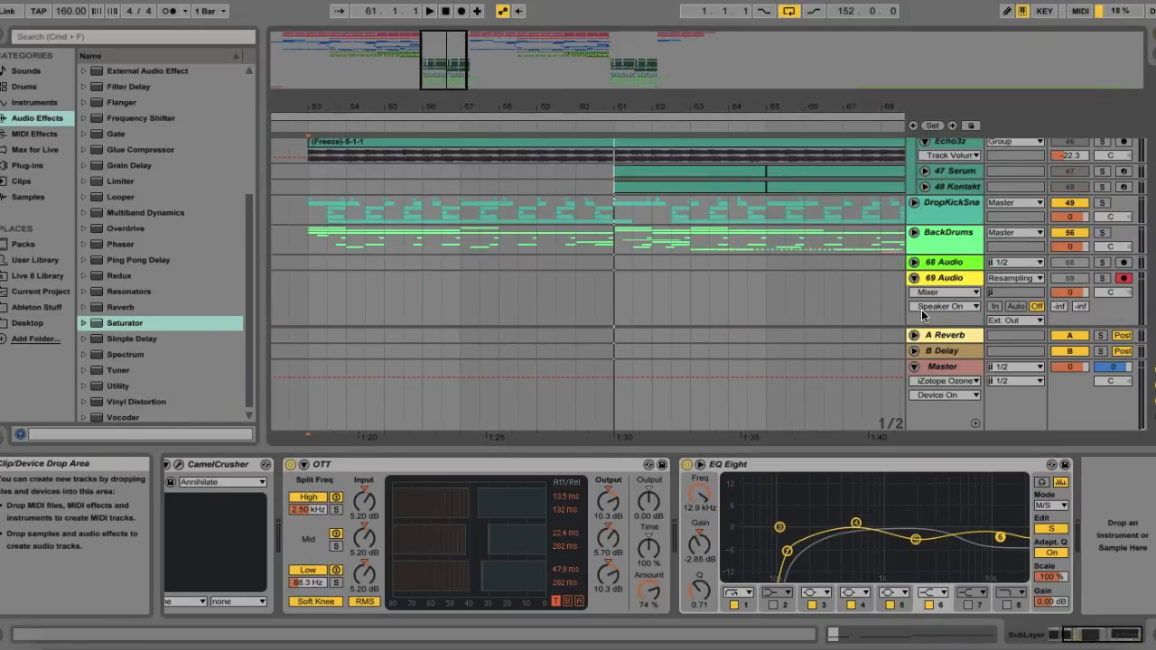
pyautogui.scroll(2, 921, 309)
pyautogui.moveTo(953, 232); pyautogui.dragTo(953, 255)
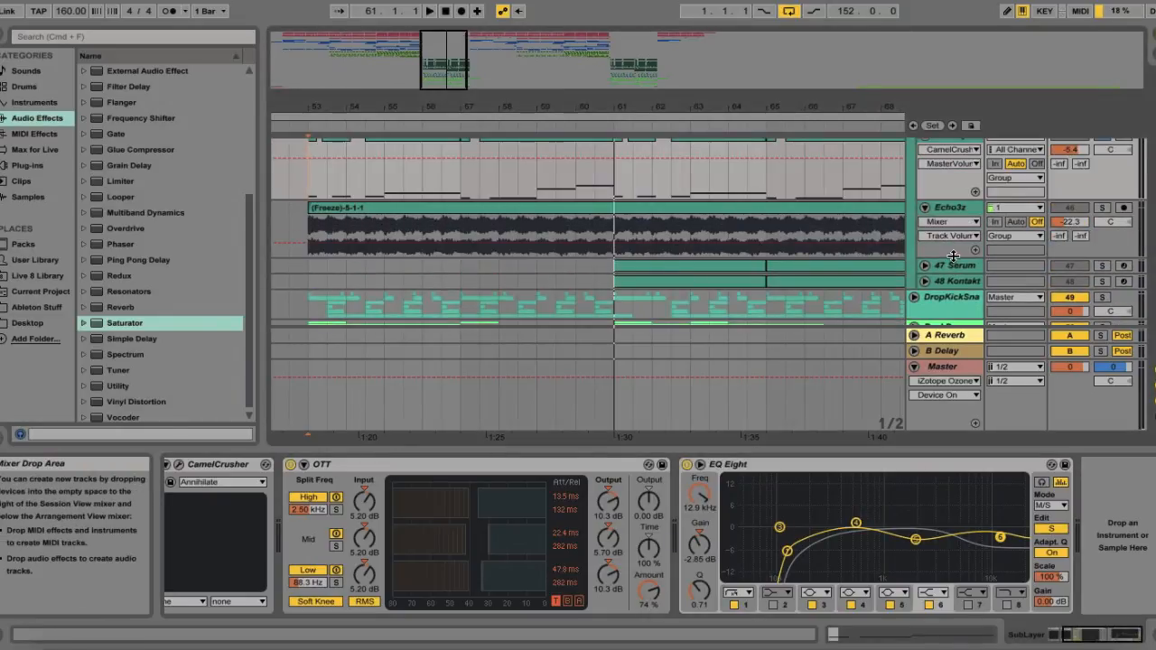
pyautogui.click(1103, 208)
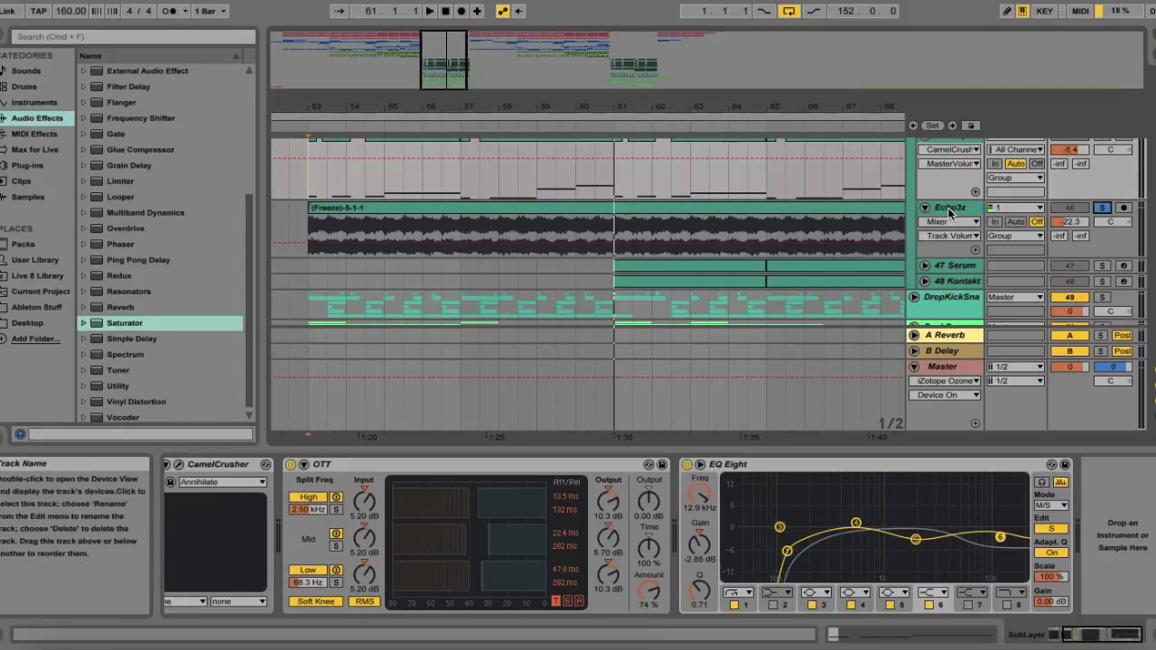
pyautogui.click(300, 219)
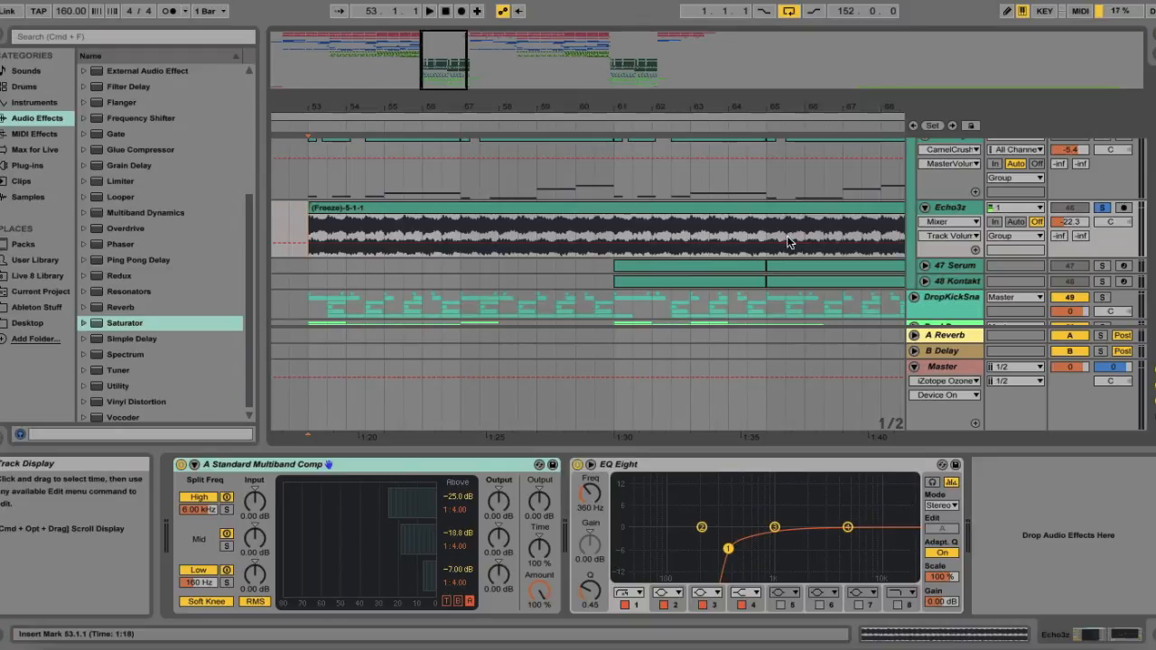
pyautogui.press('space')
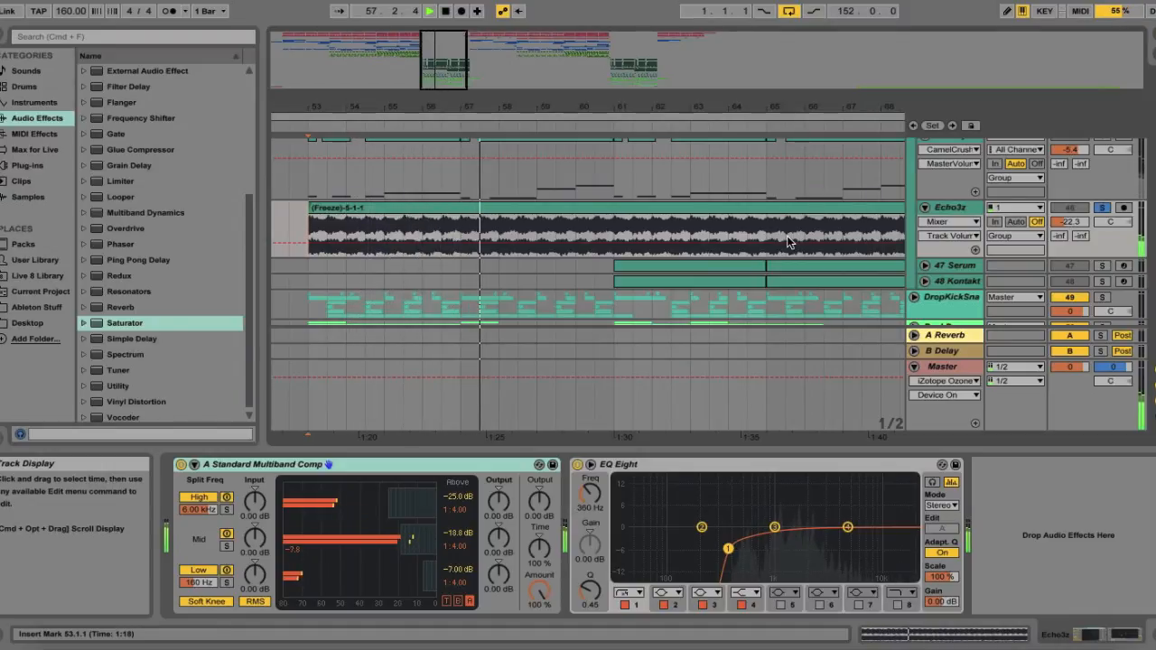
pyautogui.press('space')
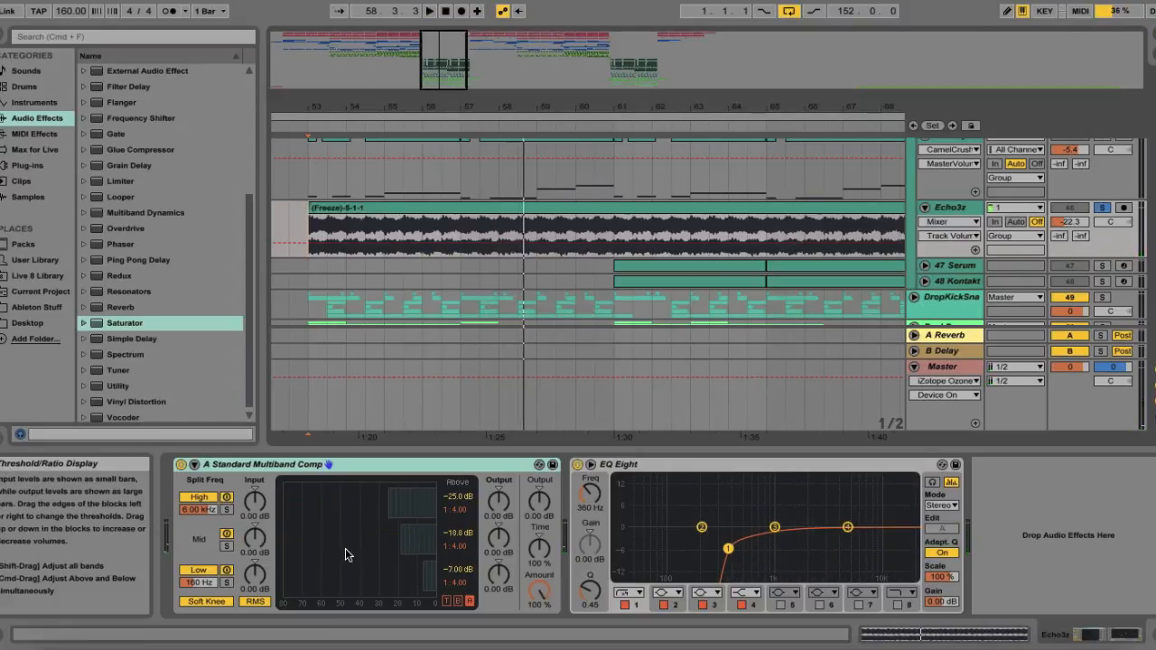
# View the end of the Echo3z clip, unfold and solo the 47 Serum track, and play its notes from bar 61
pyautogui.click(658, 267)
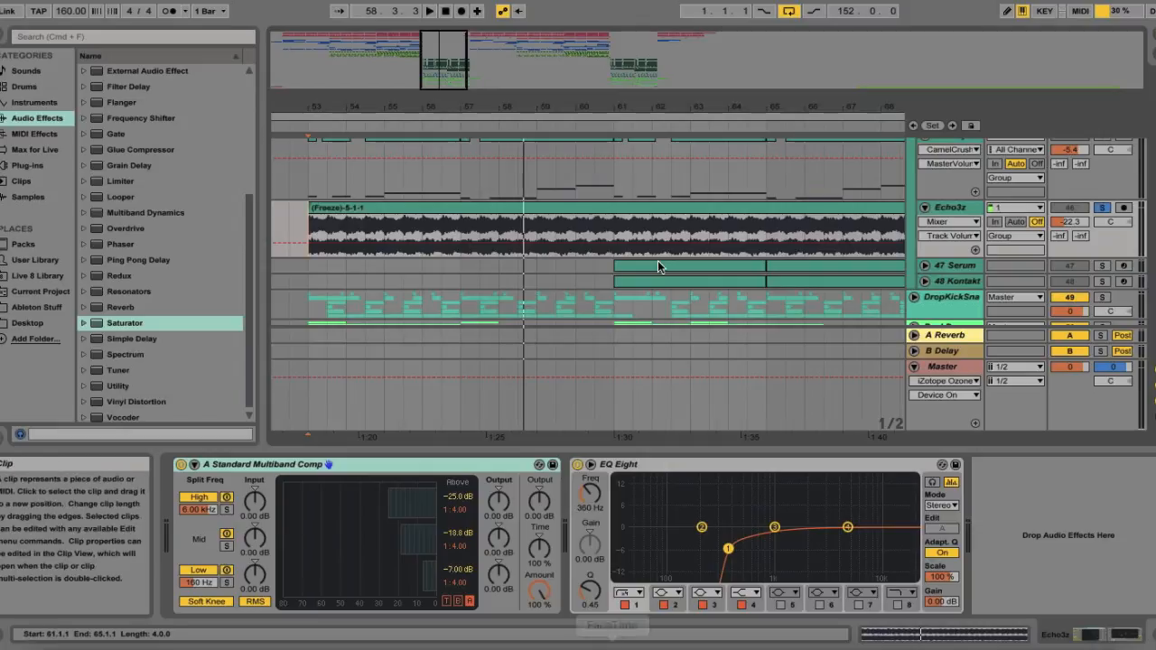
pyautogui.click(850, 204)
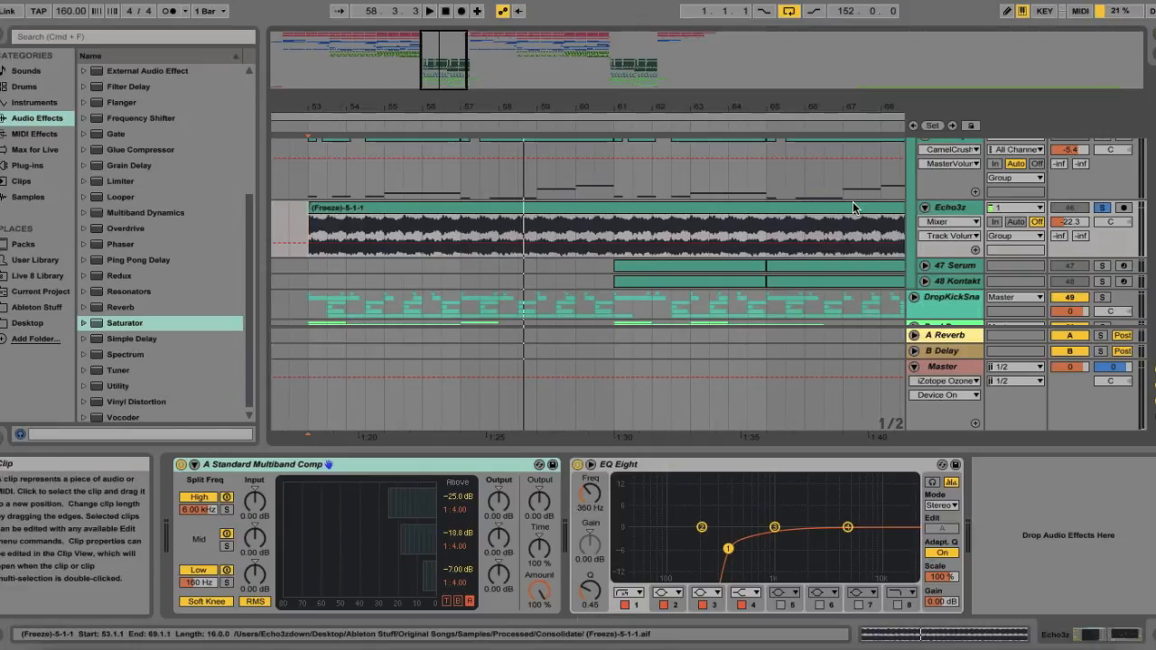
pyautogui.hscroll(3, 853, 201)
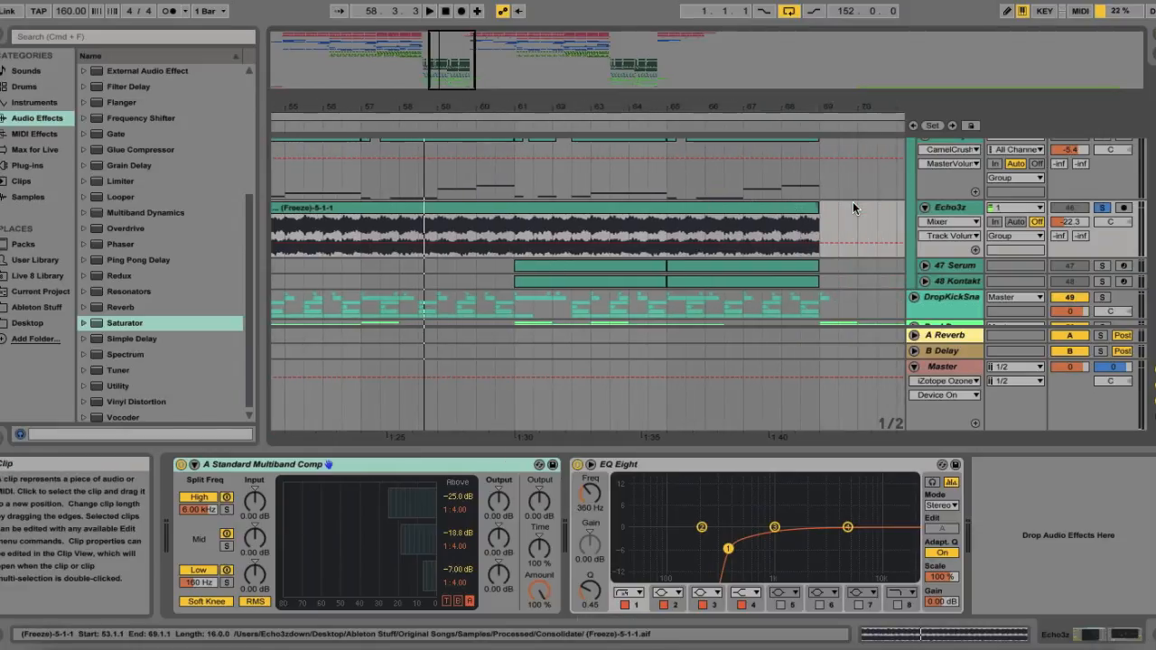
pyautogui.click(923, 265)
pyautogui.click(511, 321)
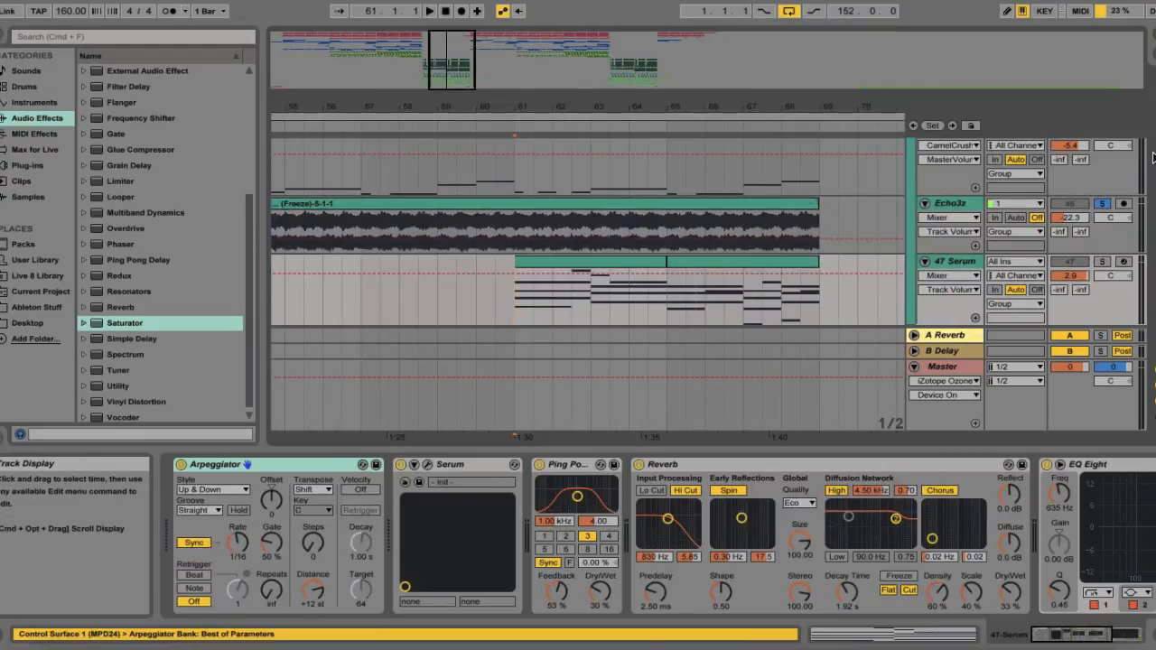
pyautogui.click(1103, 262)
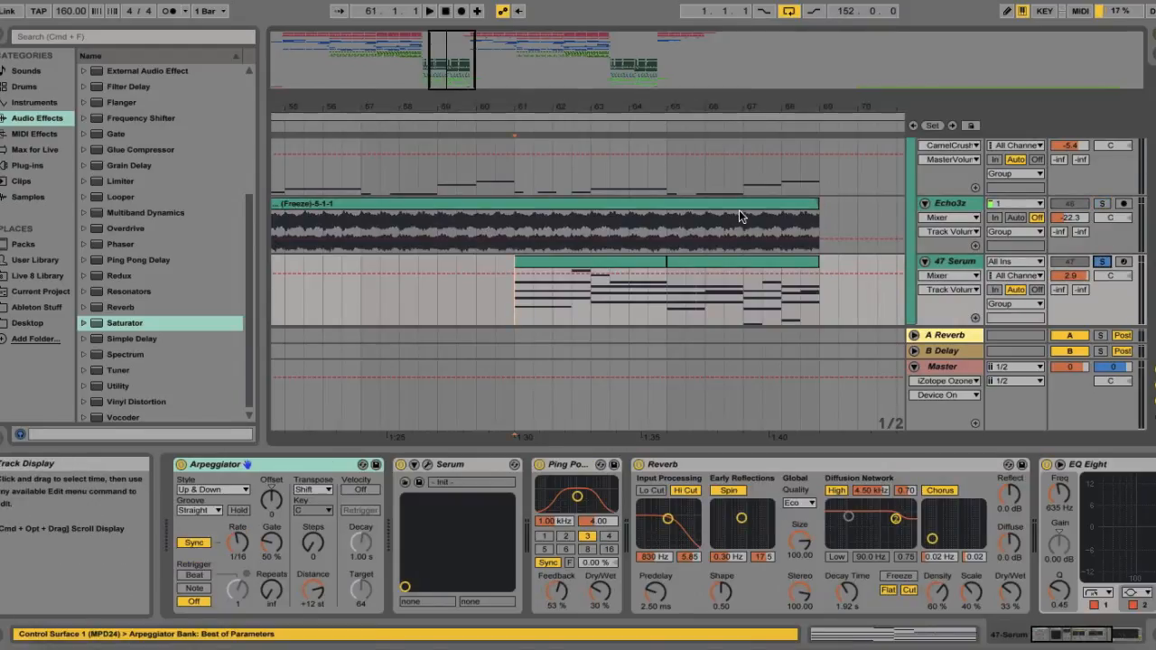
pyautogui.press('space')
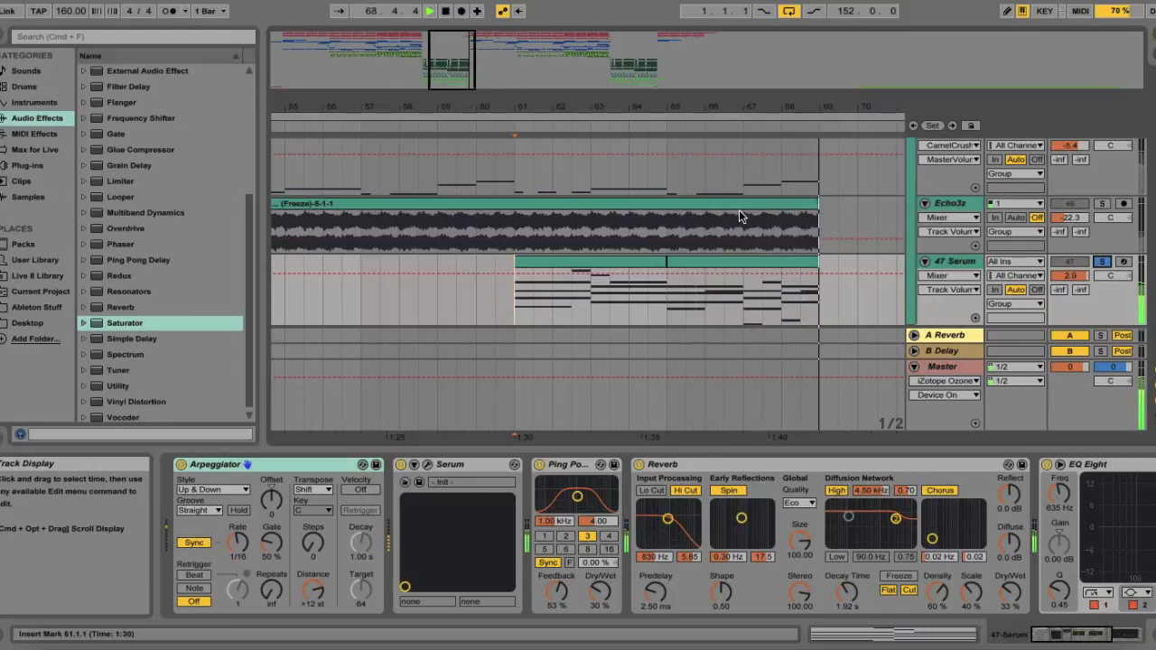
pyautogui.press('space')
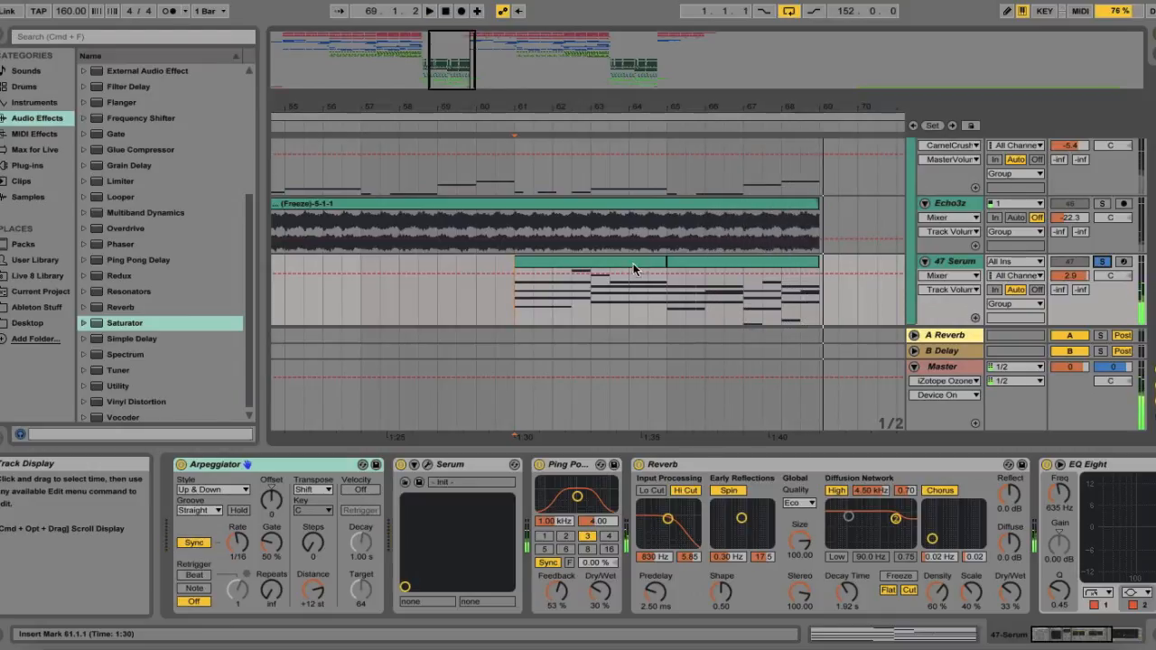
# Open the 47 Serum track's Serum patch and examine its two oscillators and envelope 1
pyautogui.click(428, 465)
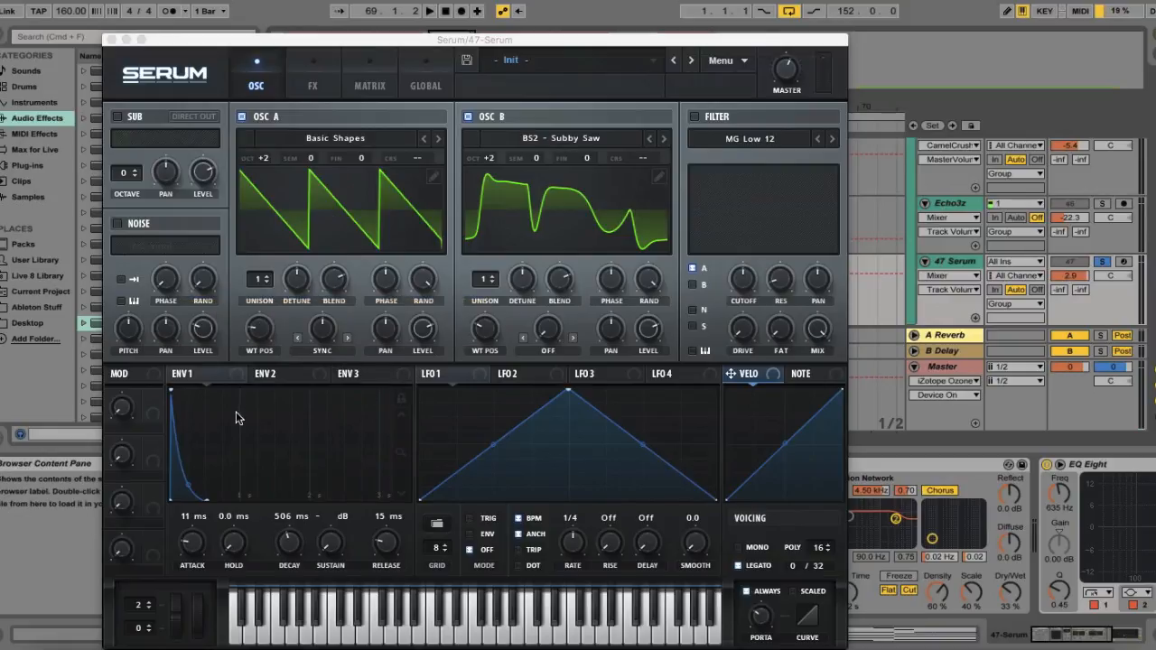
pyautogui.click(191, 383)
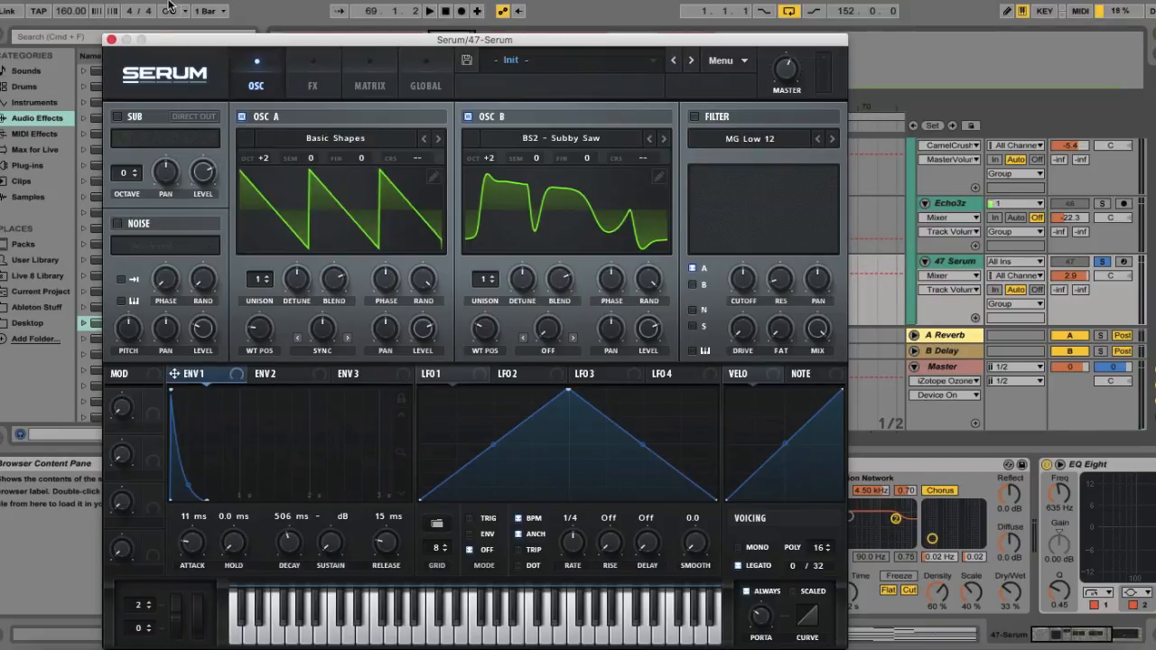
# Close the Serum patch and examine the Ping Pong Delay, Reverb and EQ Eight on the 47 Serum track
pyautogui.click(111, 38)
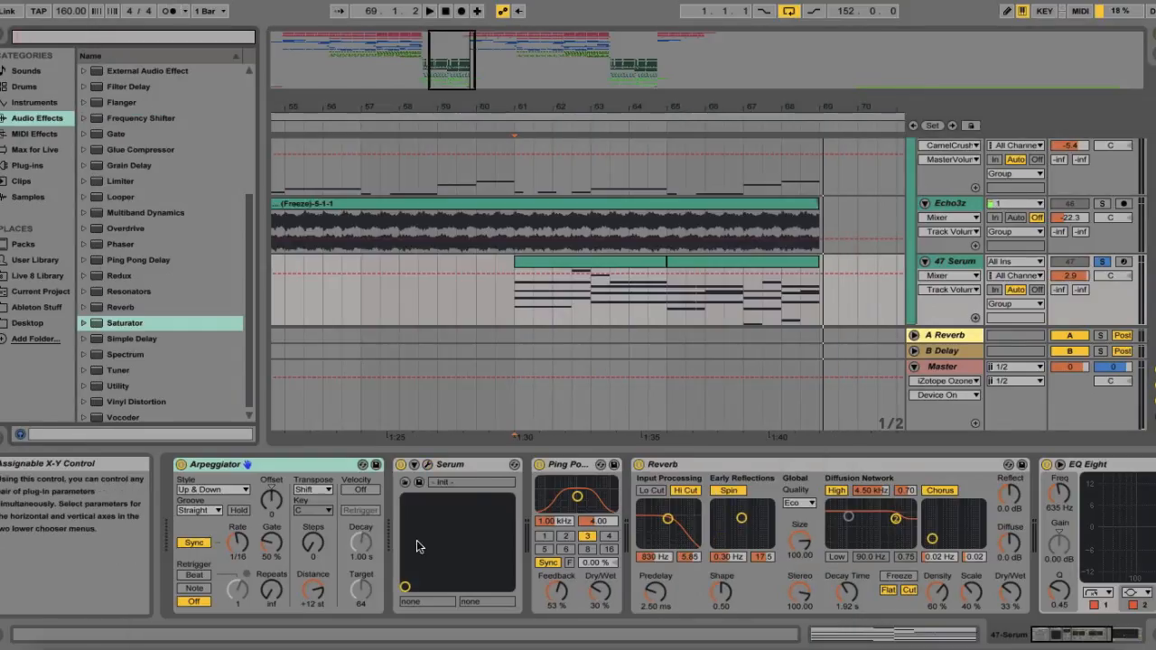
pyautogui.click(565, 464)
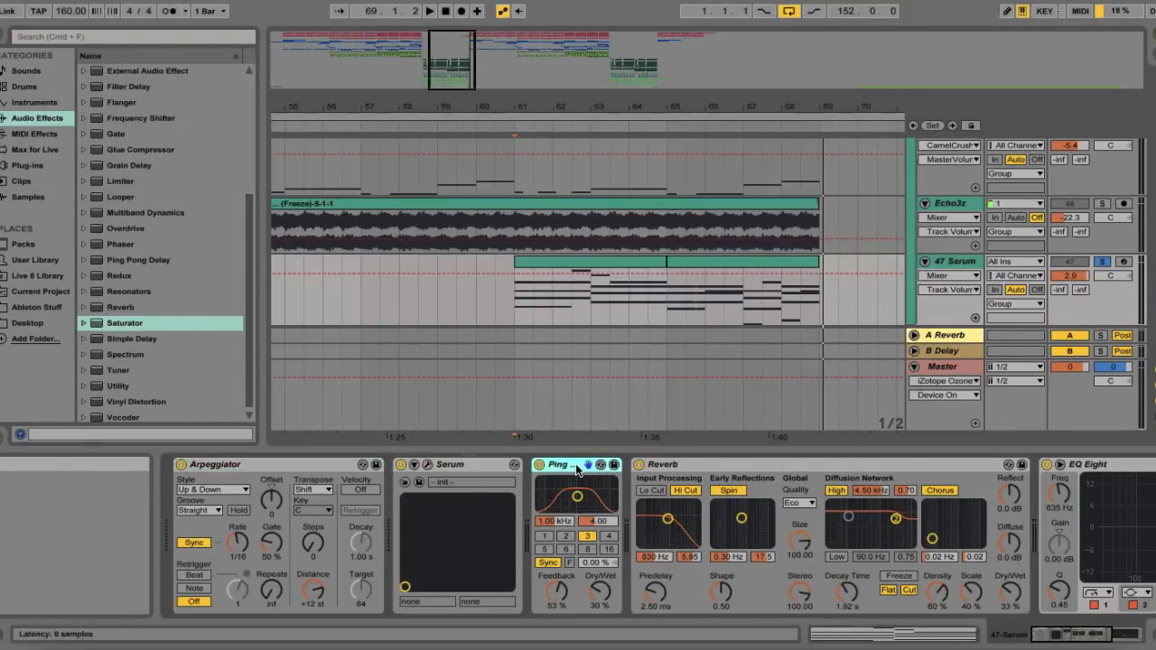
pyautogui.click(770, 465)
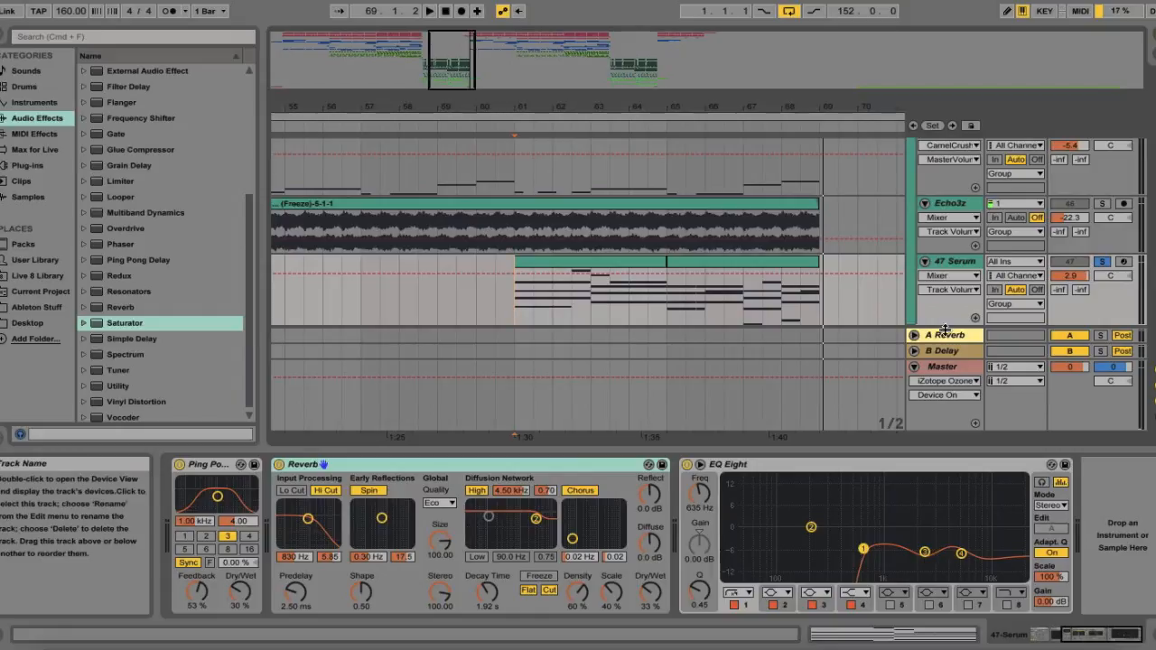
# Fold the 47 Serum track, then unfold and solo the 48 Kontakt track
pyautogui.click(925, 261)
pyautogui.scroll(-1, 925, 261)
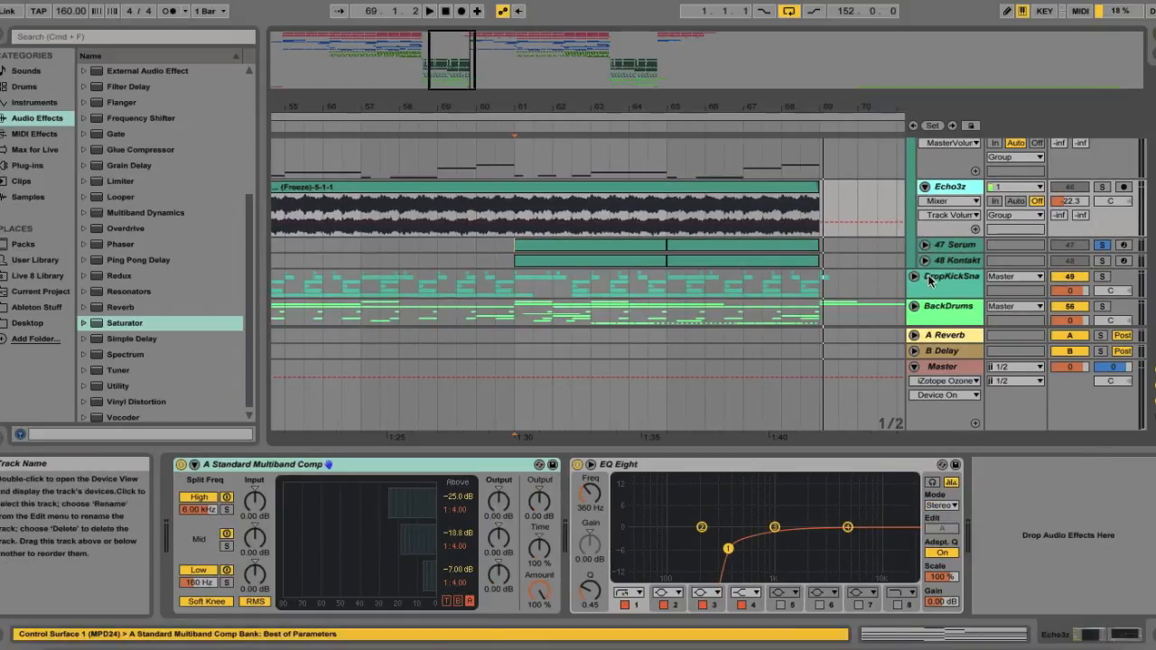
pyautogui.click(925, 261)
pyautogui.click(1103, 262)
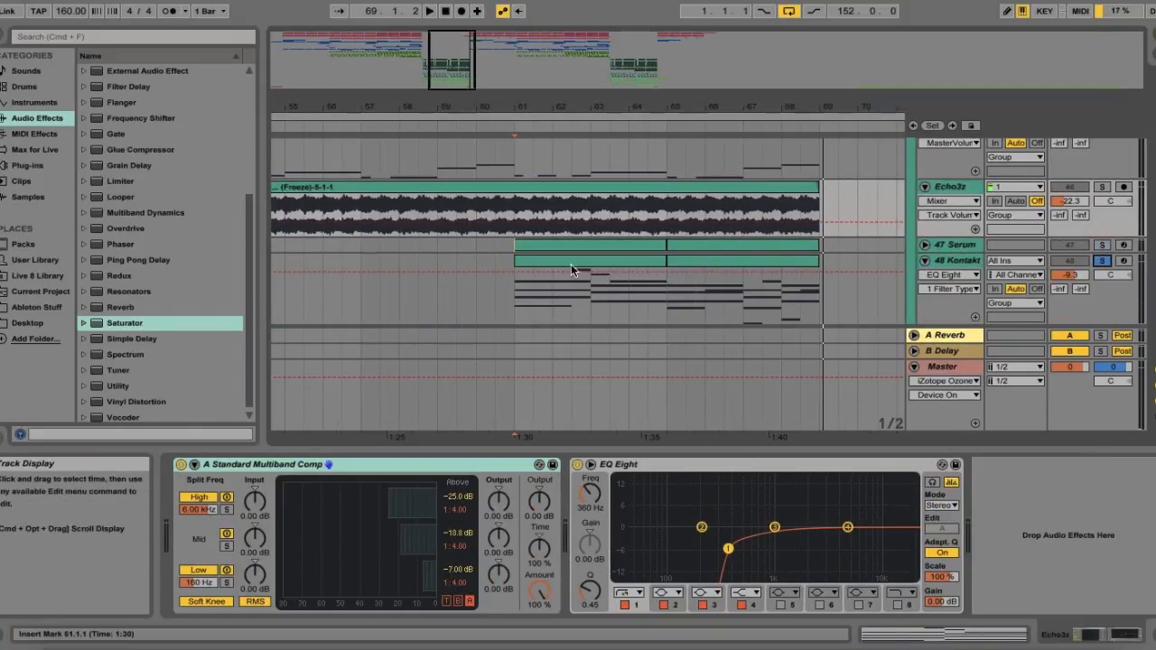
# Play the 48 Kontakt track's notes from bar 61, and examine its Choir [a] instrument in Kontakt 5
pyautogui.click(514, 302)
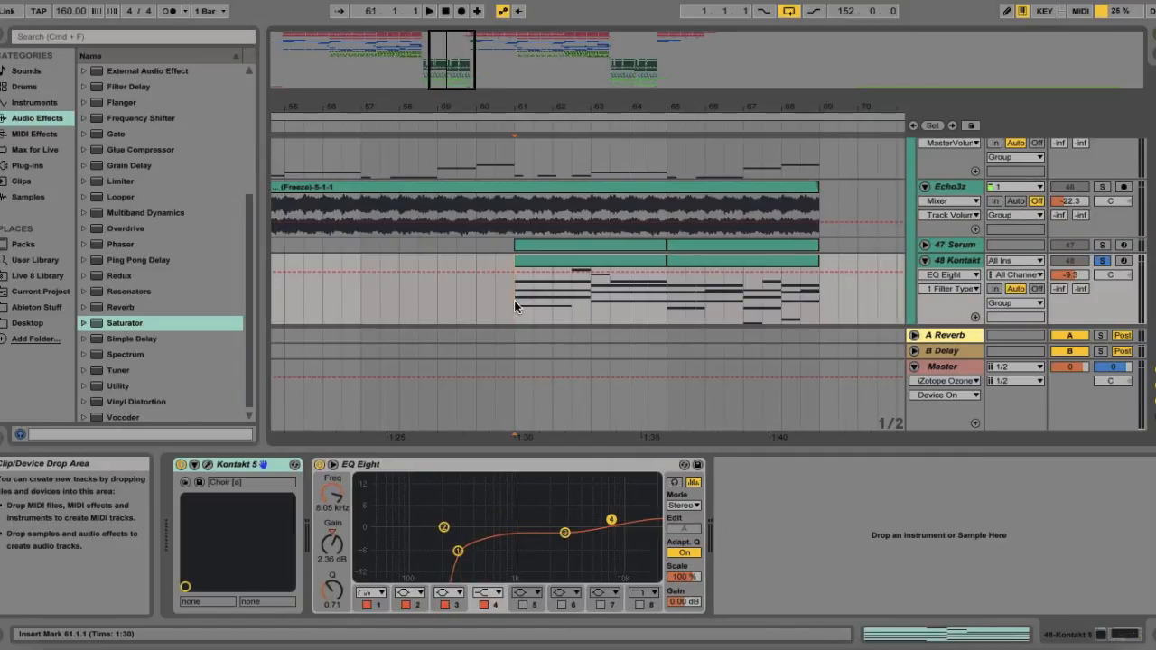
pyautogui.press('space')
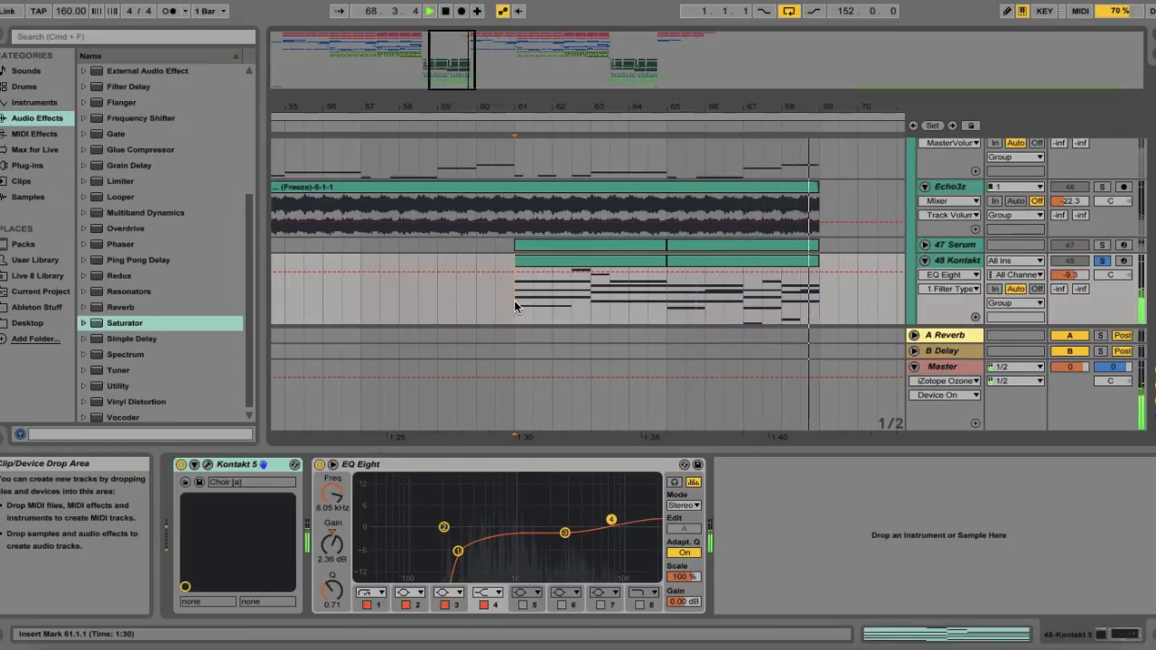
pyautogui.press('space')
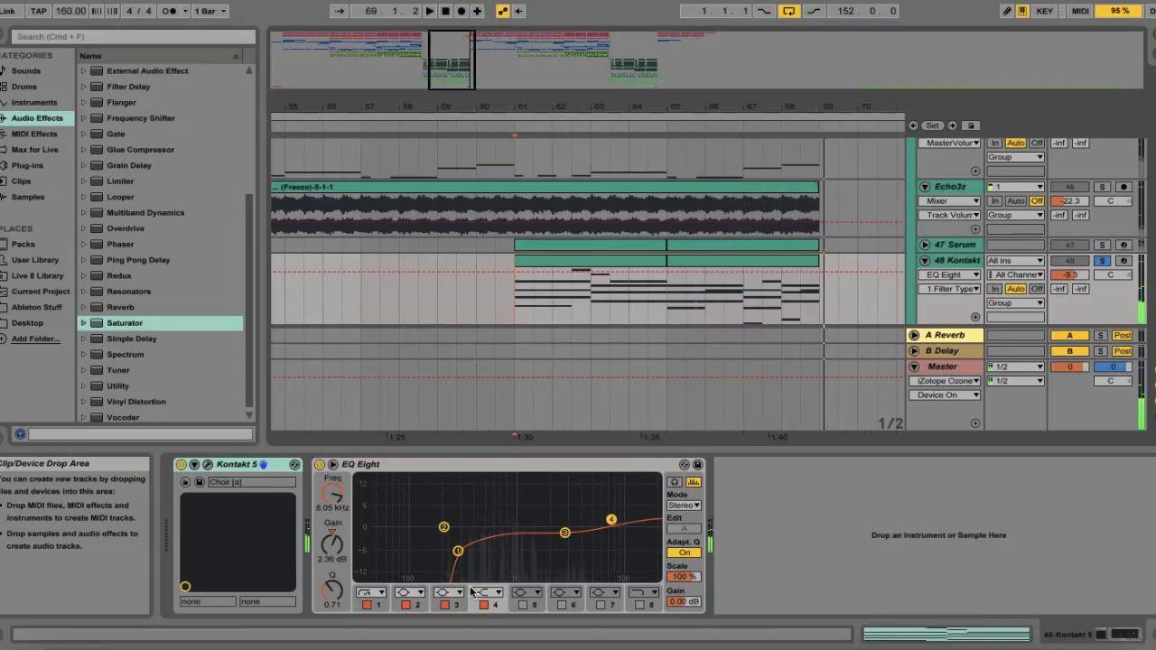
pyautogui.click(209, 466)
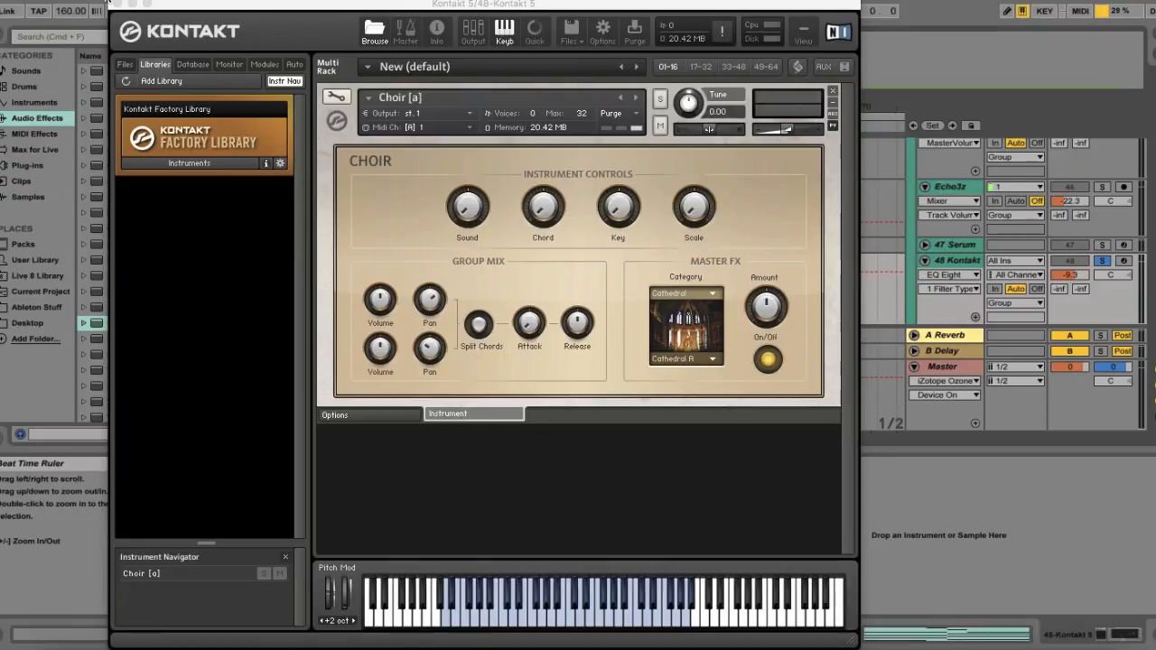
pyautogui.click(115, 4)
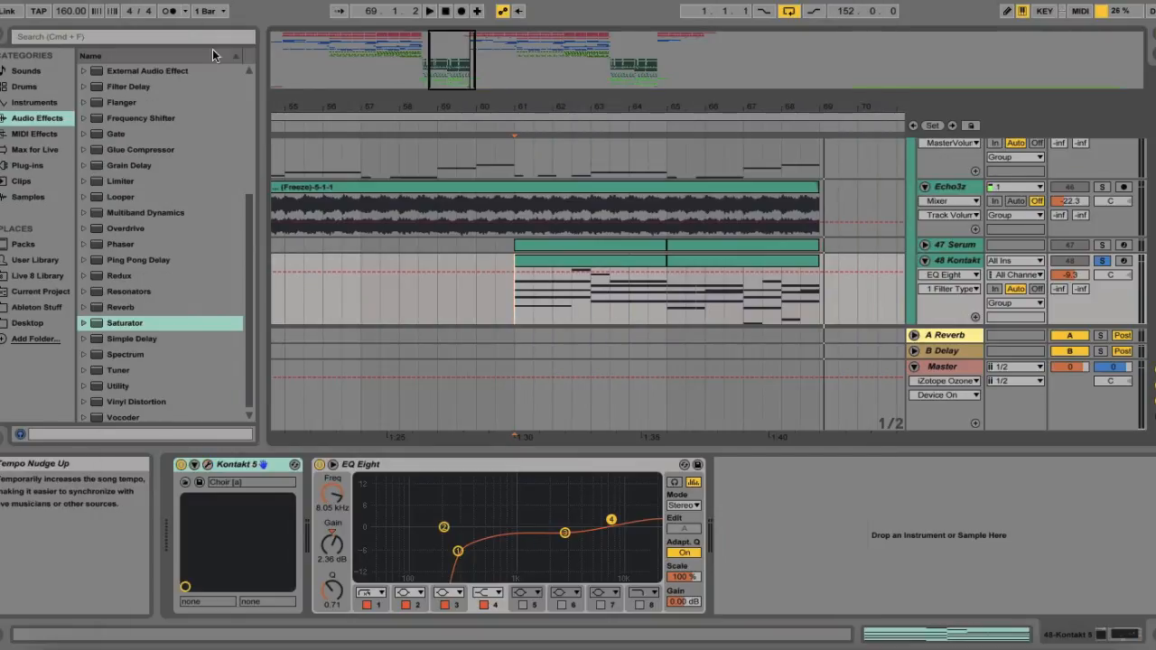
# Fold the Drop group, and play the soloed DropKickSnare group from bar 53
pyautogui.moveTo(444, 101); pyautogui.dragTo(444, 85)
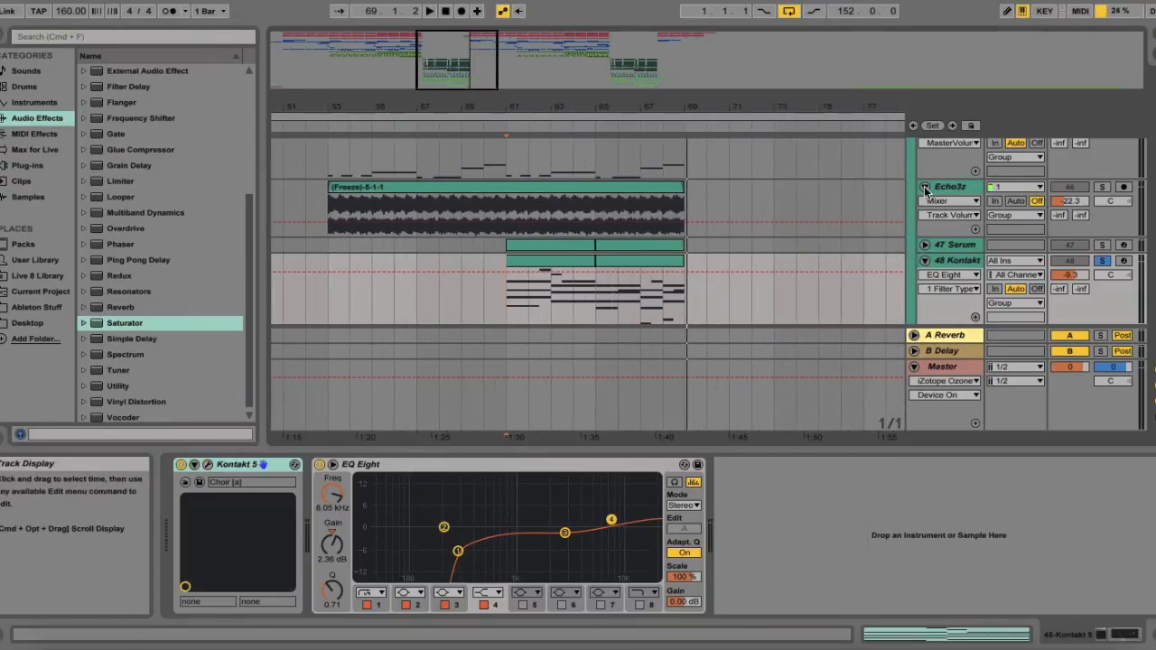
pyautogui.scroll(10, 924, 188)
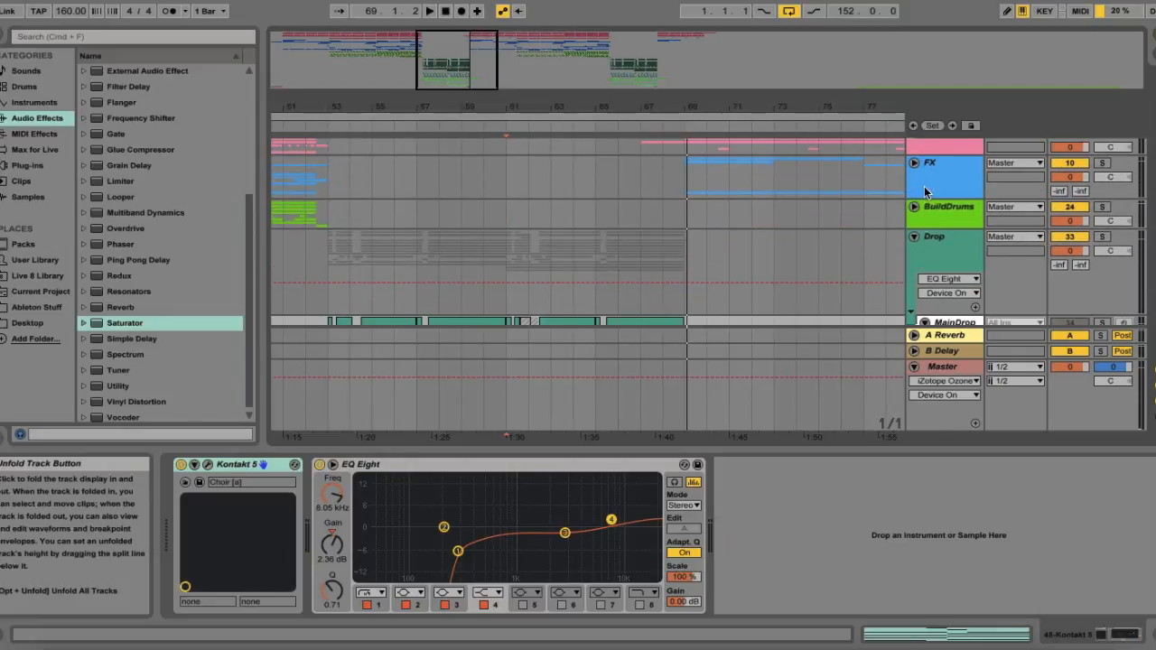
pyautogui.click(918, 237)
pyautogui.scroll(-1, 644, 219)
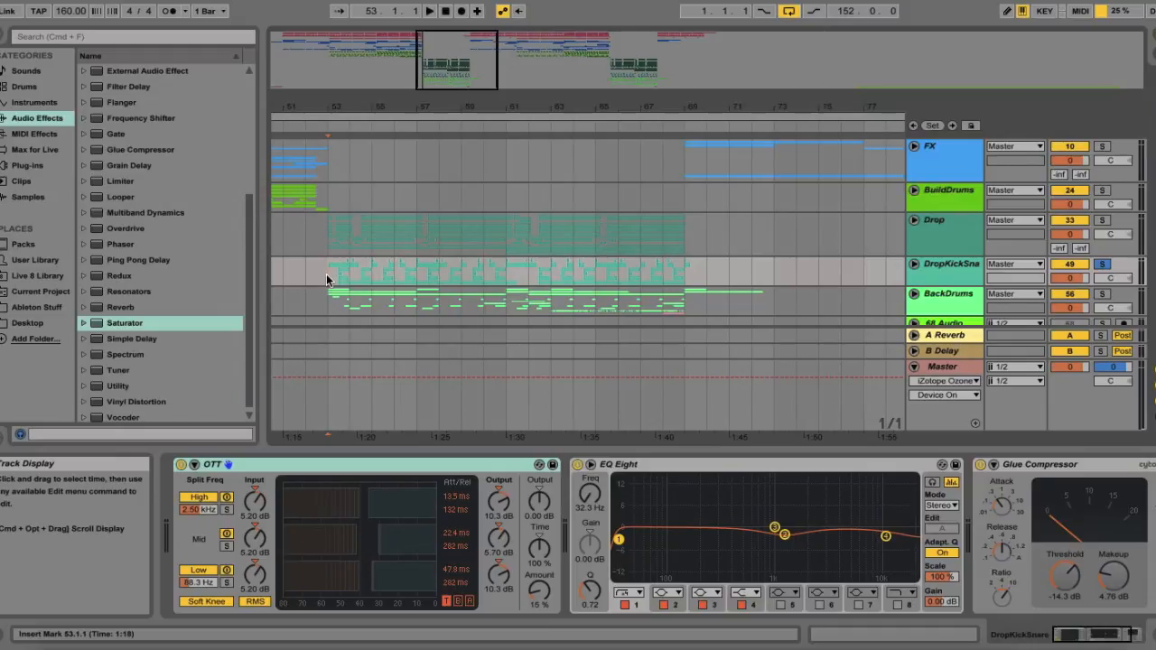
pyautogui.press('space')
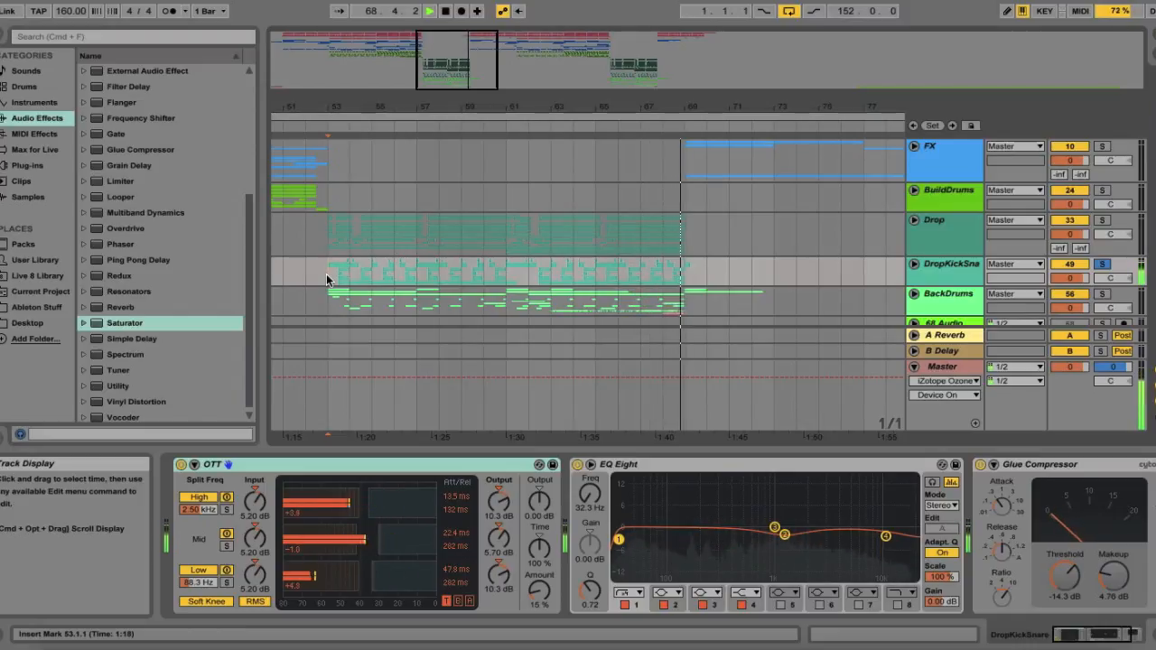
pyautogui.press('space')
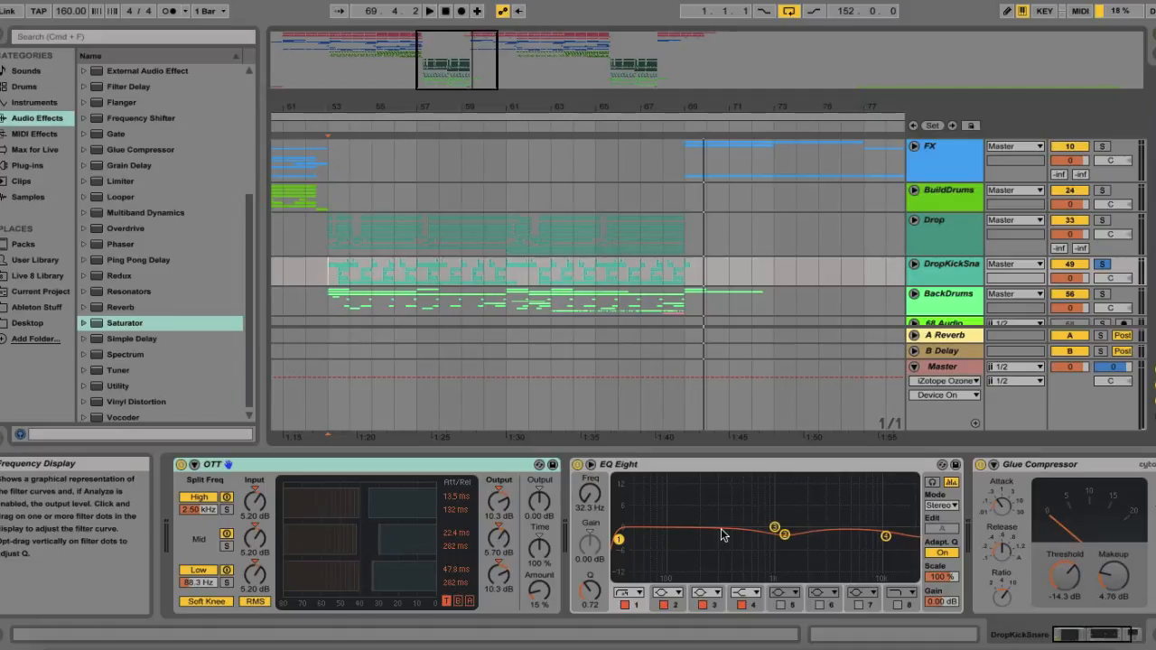
# View the DropKickSnare group's EQ Eight and Glue Compressor, and unfold the group to show its drum tracks across the drop
pyautogui.hscroll(3, 721, 528)
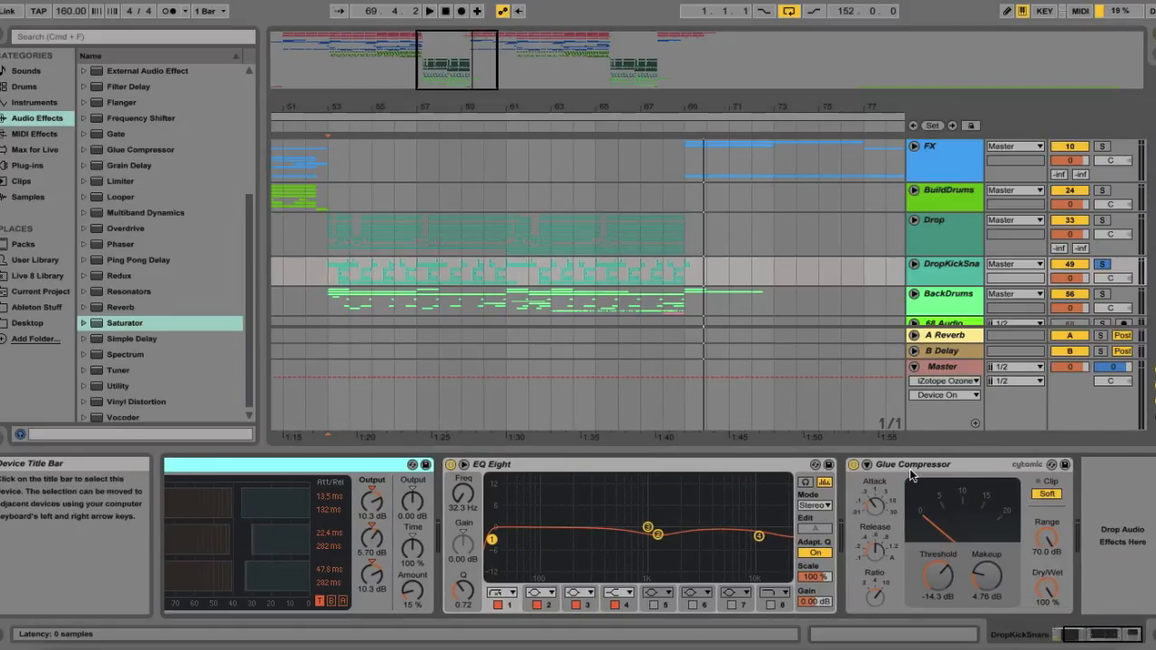
pyautogui.click(916, 266)
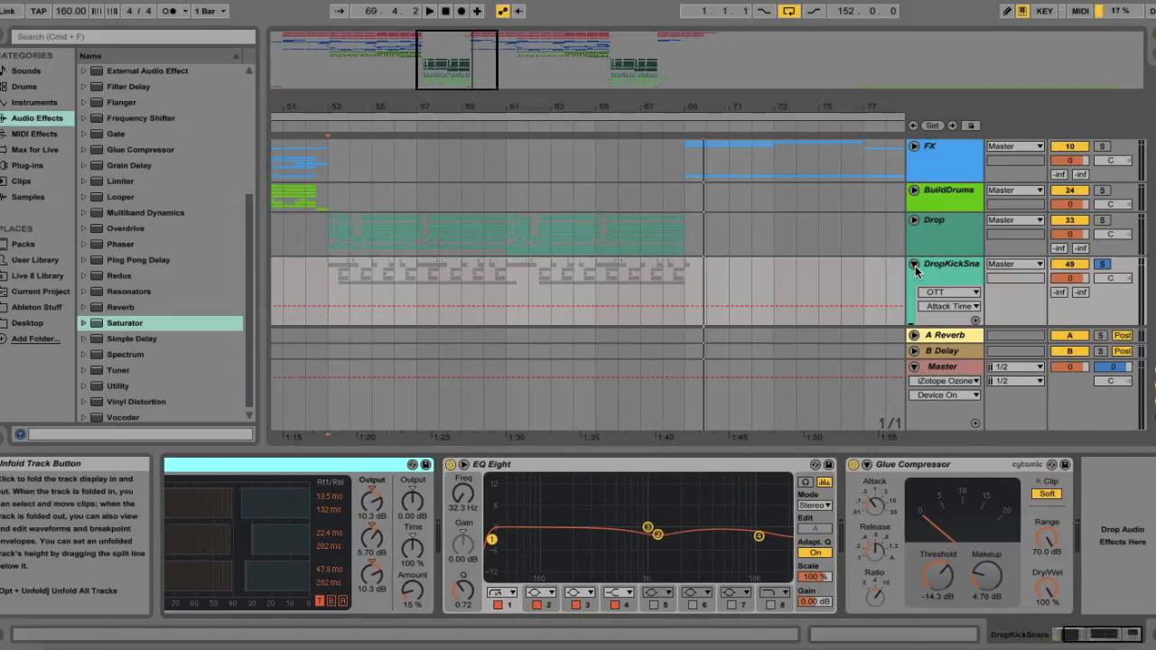
pyautogui.moveTo(914, 451); pyautogui.dragTo(849, 636)
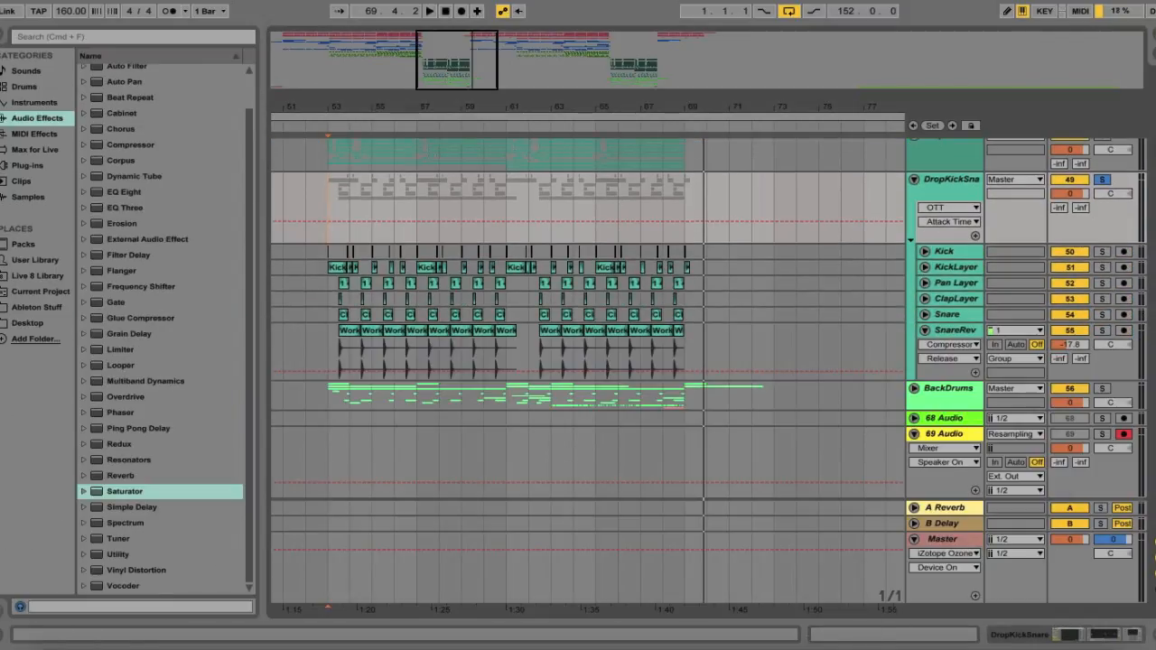
pyautogui.moveTo(413, 106); pyautogui.dragTo(414, 158)
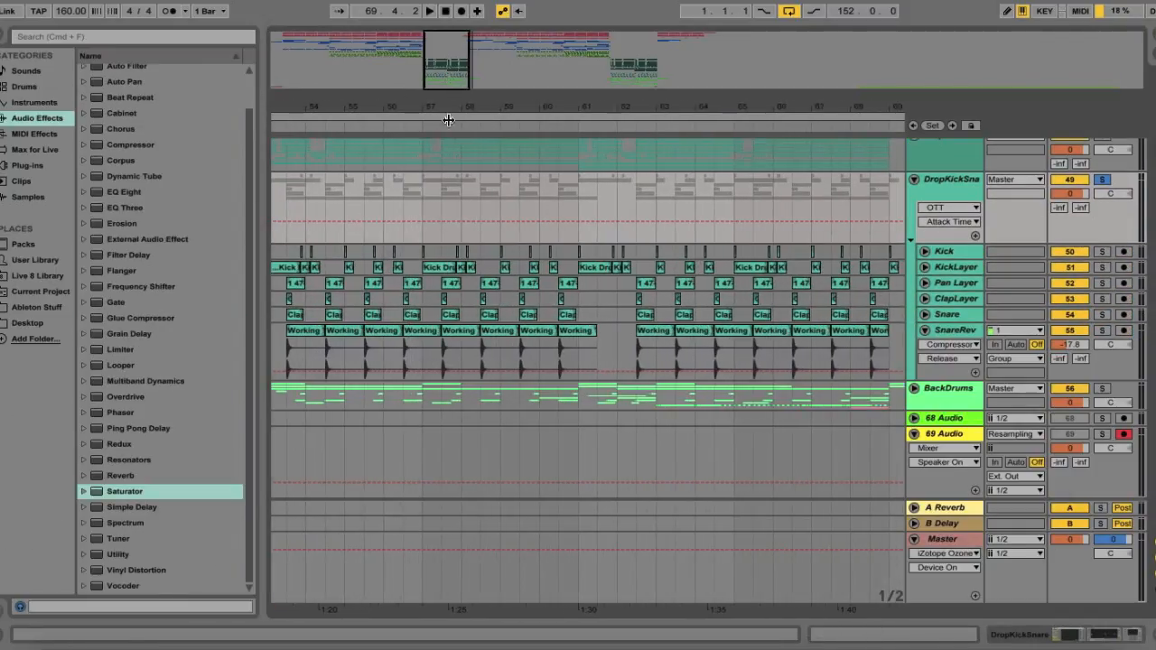
# Unfold and solo the Kick track, and play it from bar 53
pyautogui.click(925, 252)
pyautogui.doubleClick(980, 252)
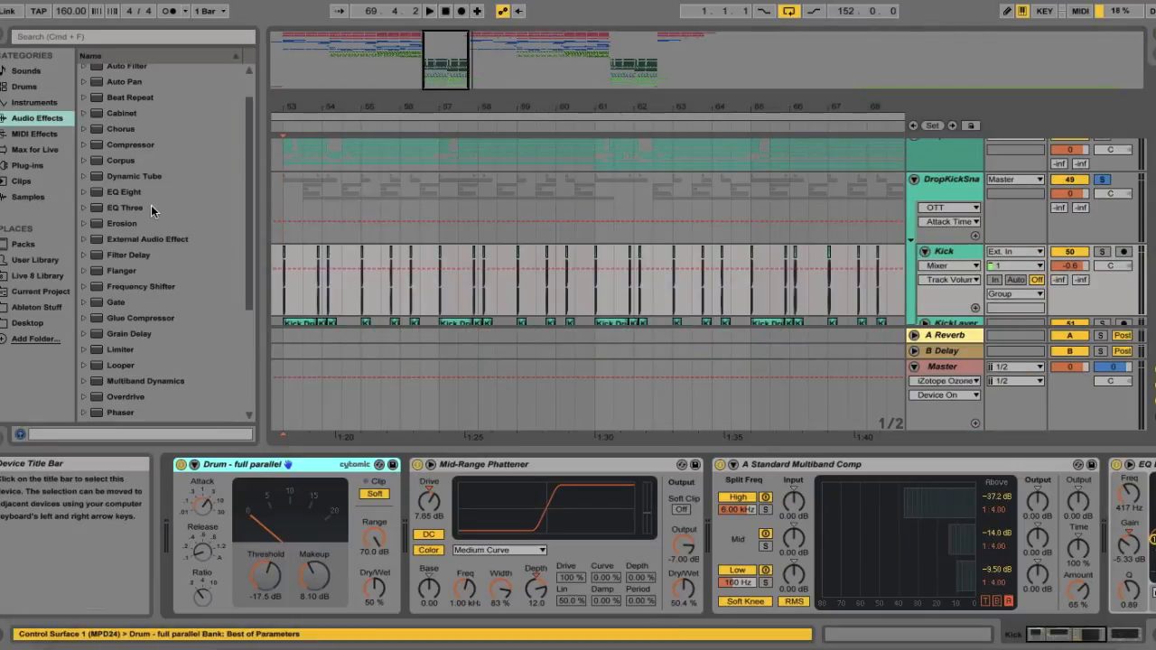
pyautogui.click(282, 290)
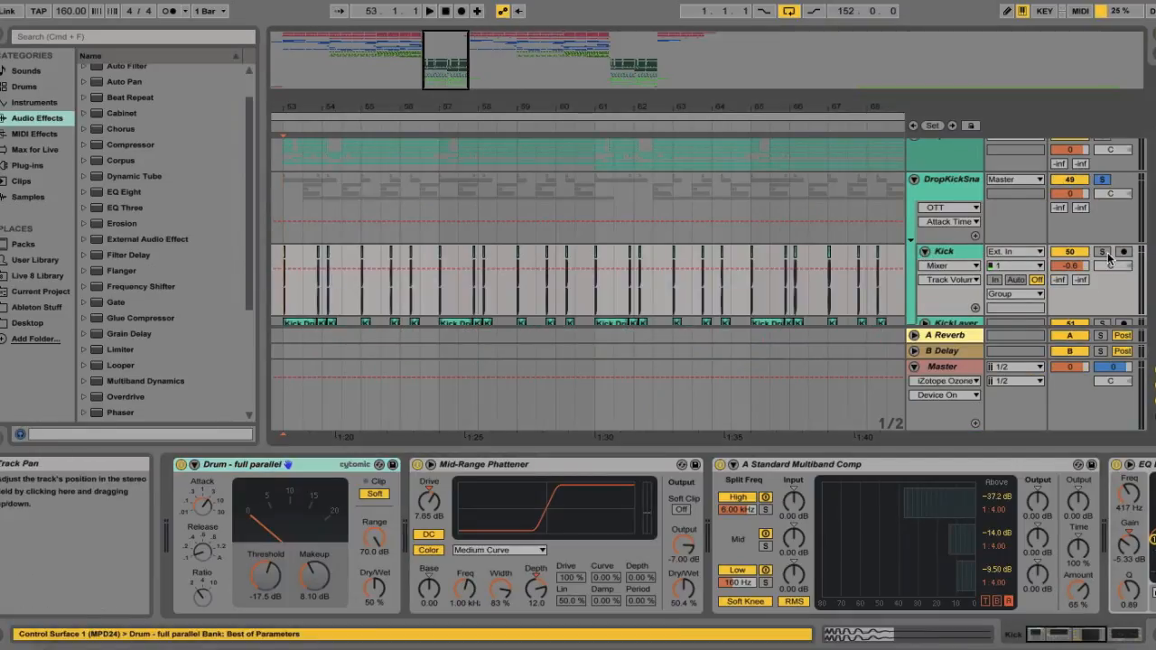
pyautogui.click(1103, 253)
pyautogui.press('space')
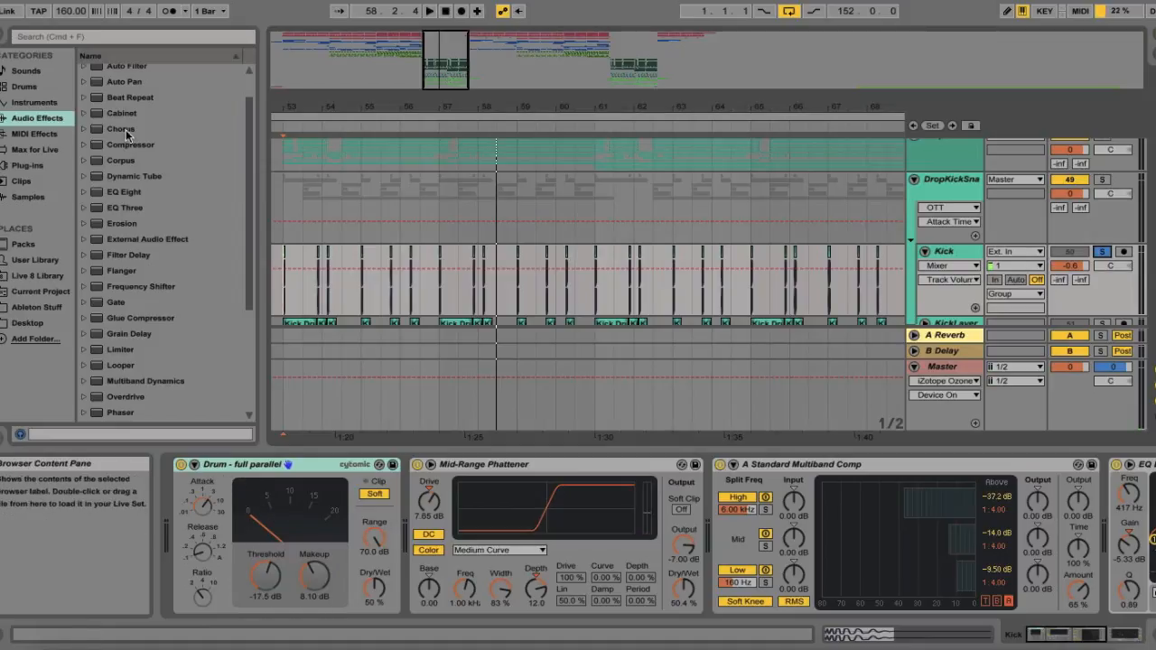
# Locate the Kick track's effect presets in the browser: Drum - full parallel under Glue Compressor and Mid-Range Phattener under Saturator
pyautogui.click(85, 318)
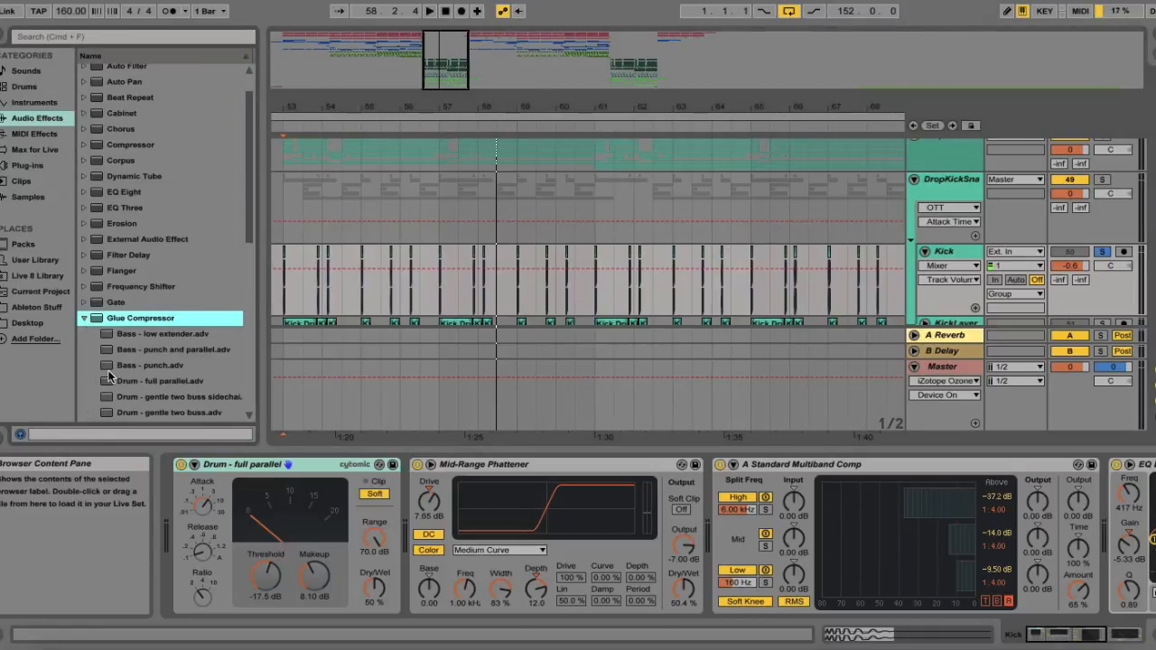
pyautogui.scroll(-1, 109, 376)
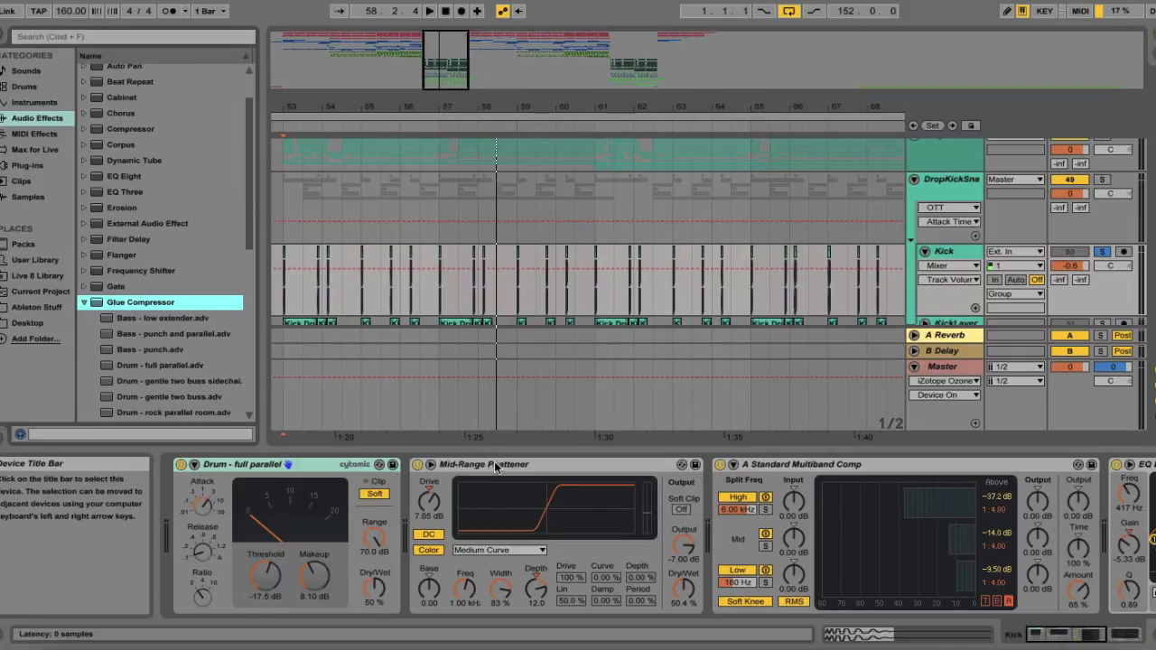
pyautogui.click(84, 304)
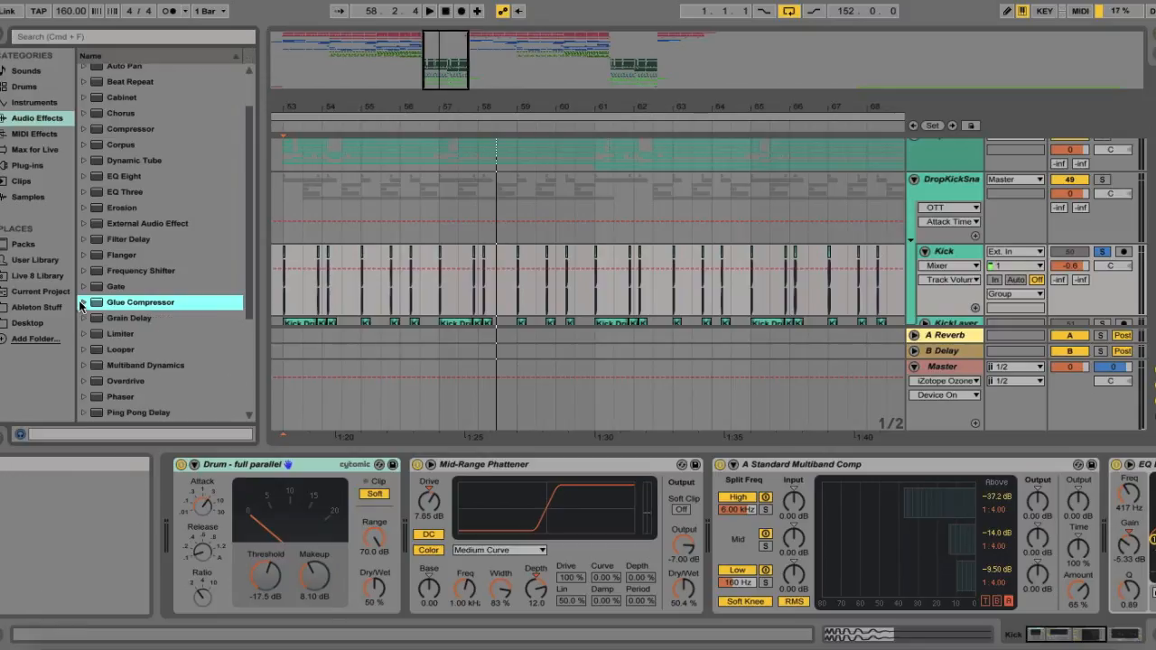
pyautogui.scroll(-3, 95, 352)
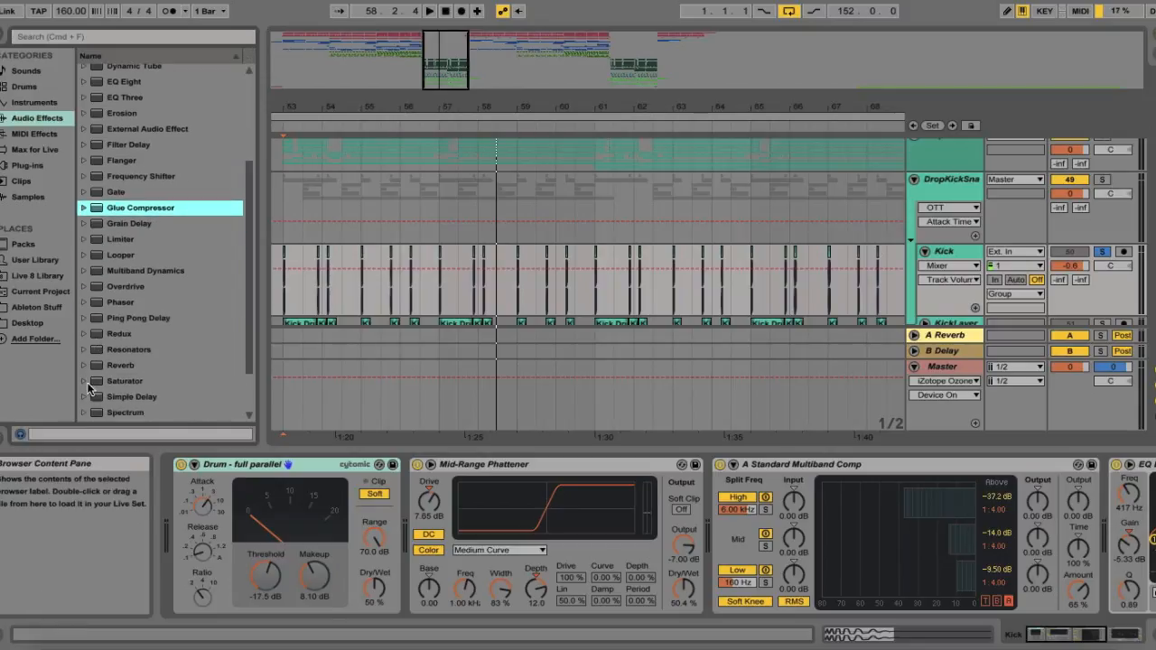
pyautogui.click(87, 383)
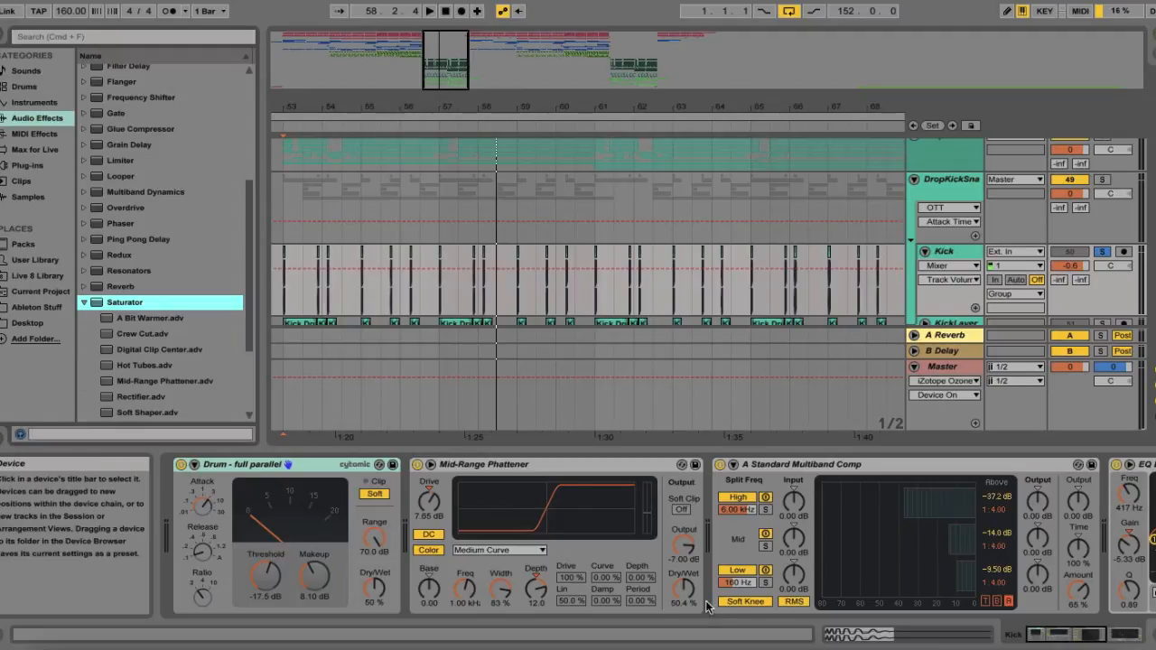
# Examine the Kick track's multiband compressor and EQ Eight curve, and replay the soloed kick from bar 53
pyautogui.hscroll(5, 689, 595)
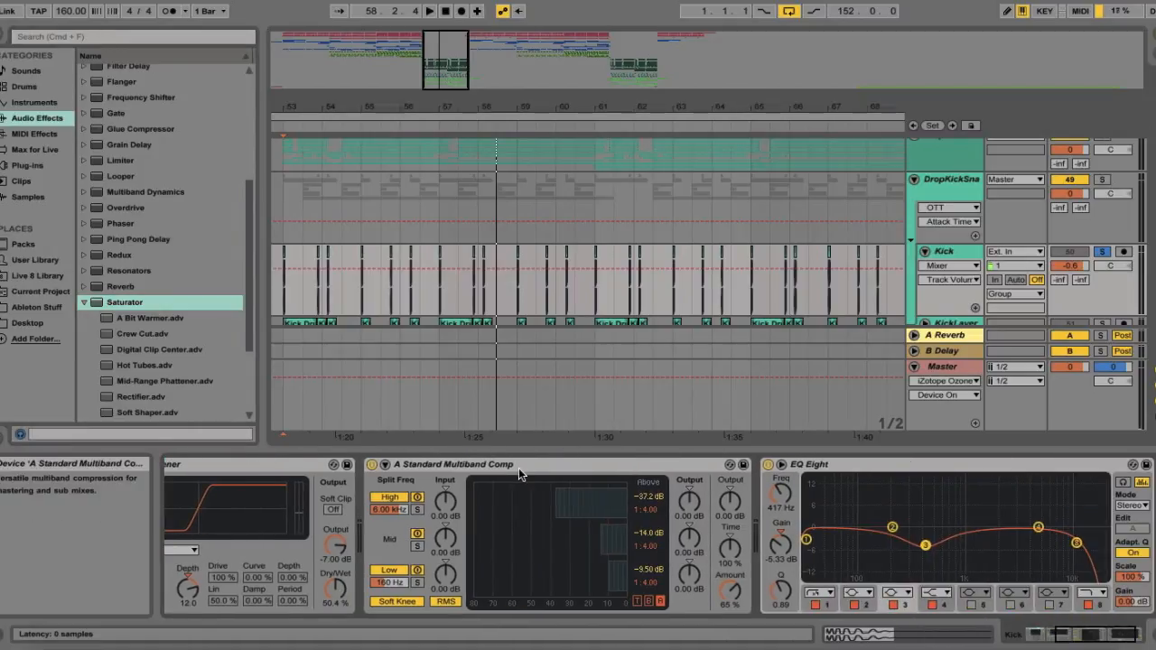
pyautogui.hscroll(1, 519, 468)
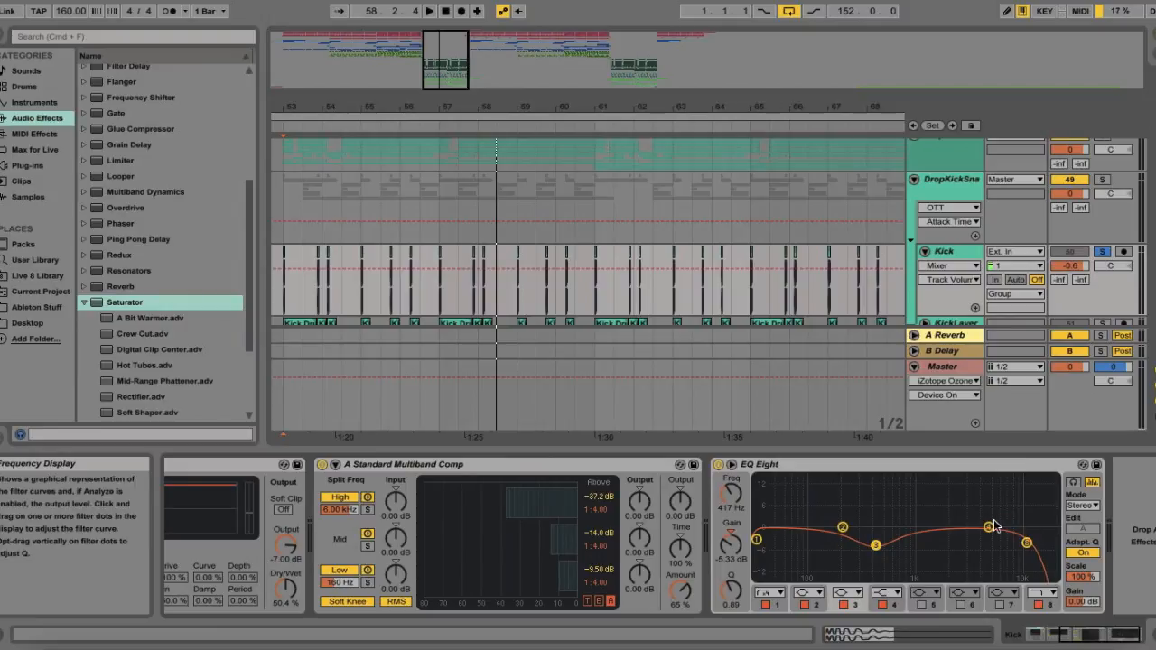
pyautogui.click(281, 293)
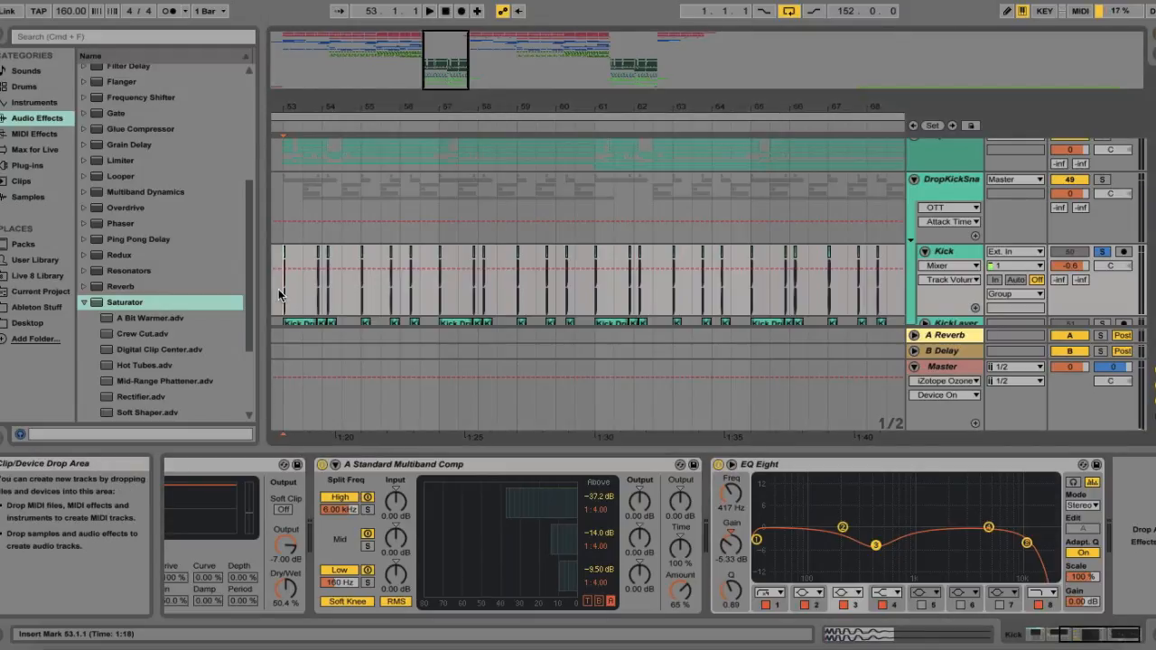
pyautogui.press('space')
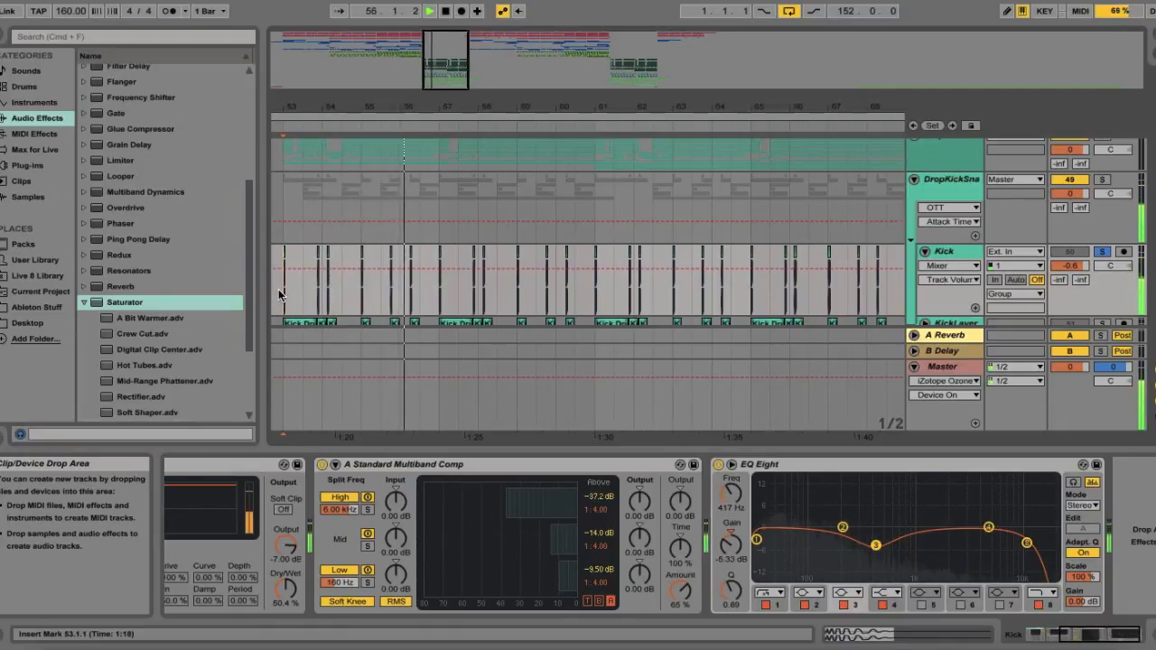
pyautogui.press('space')
# Fold the Kick track, unfold KickLayer with its EQ Eight in view, and play it from bar 53
pyautogui.hscroll(-5, 378, 462)
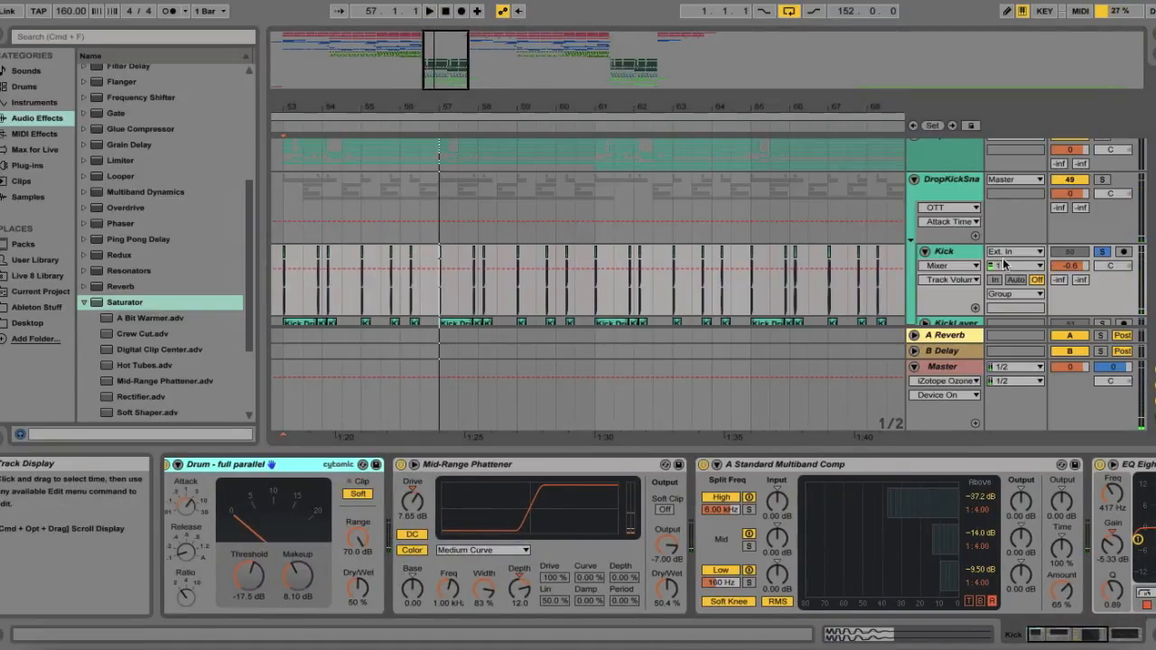
pyautogui.click(924, 252)
pyautogui.click(925, 268)
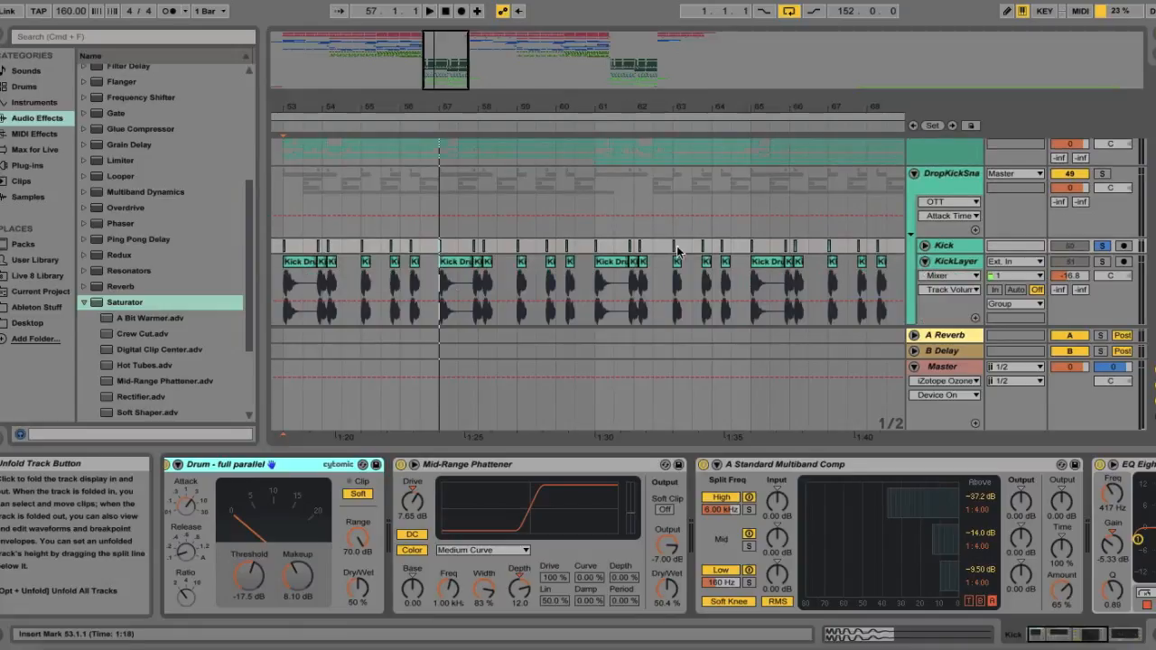
pyautogui.click(949, 262)
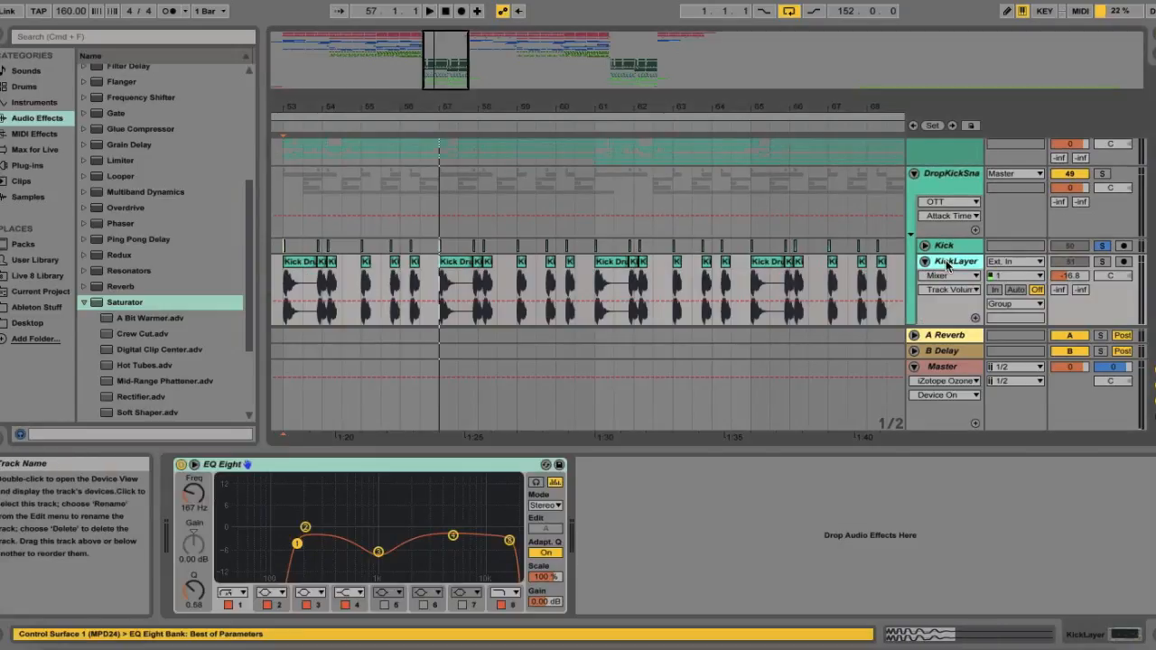
pyautogui.click(288, 298)
pyautogui.press('space')
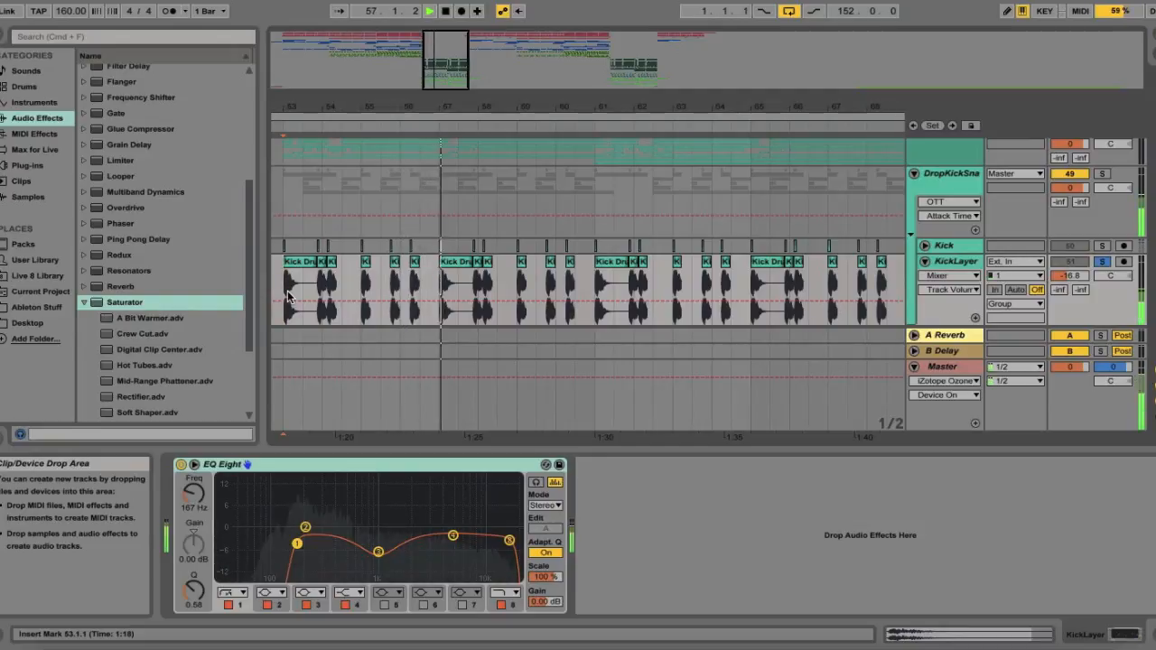
# Stop playback, fold the KickLayer track, and collapse the device view to enlarge the arrangement around the remaining drum layers
pyautogui.press('space')
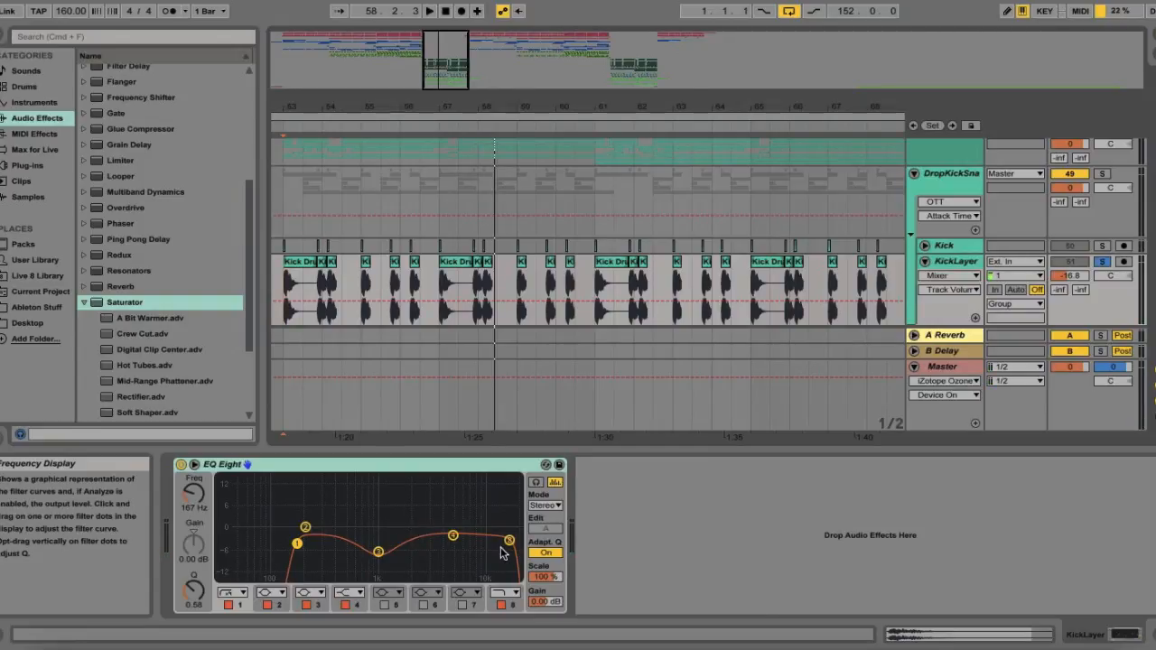
pyautogui.click(925, 262)
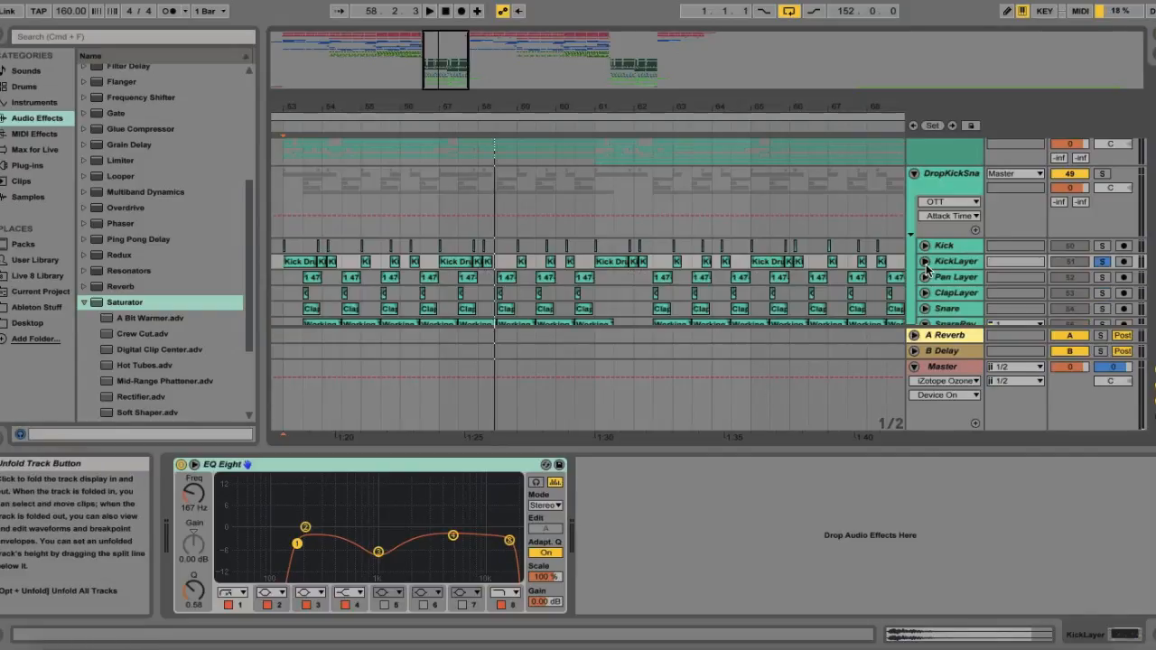
pyautogui.scroll(-1, 925, 281)
pyautogui.scroll(-2, 925, 270)
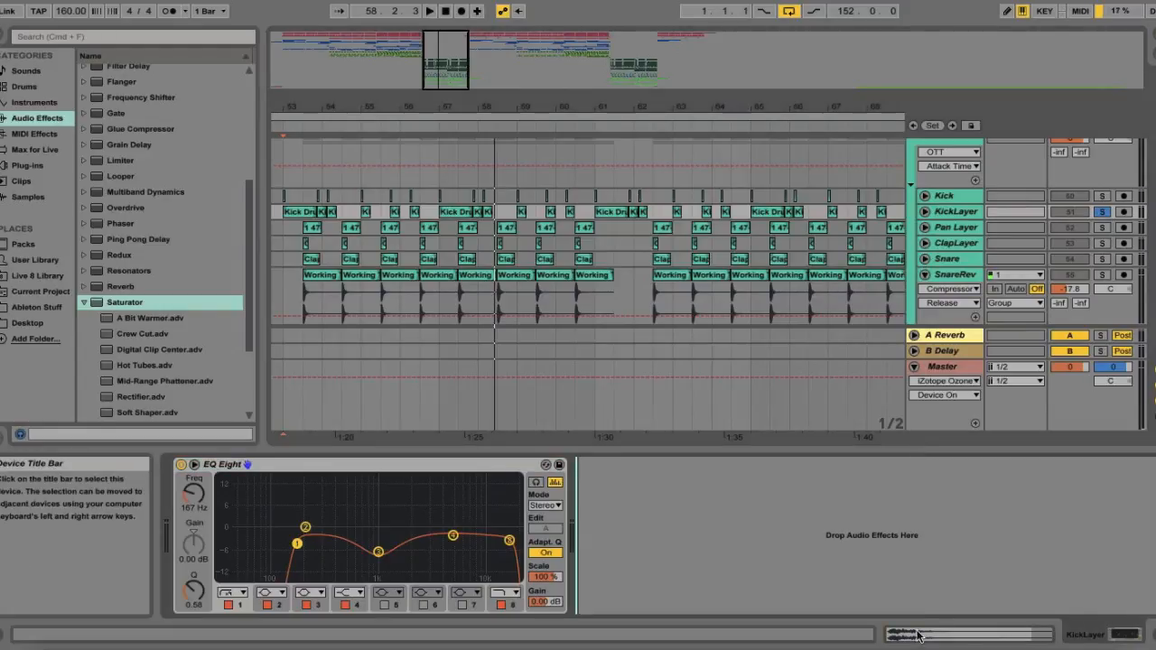
pyautogui.moveTo(931, 460); pyautogui.dragTo(931, 619)
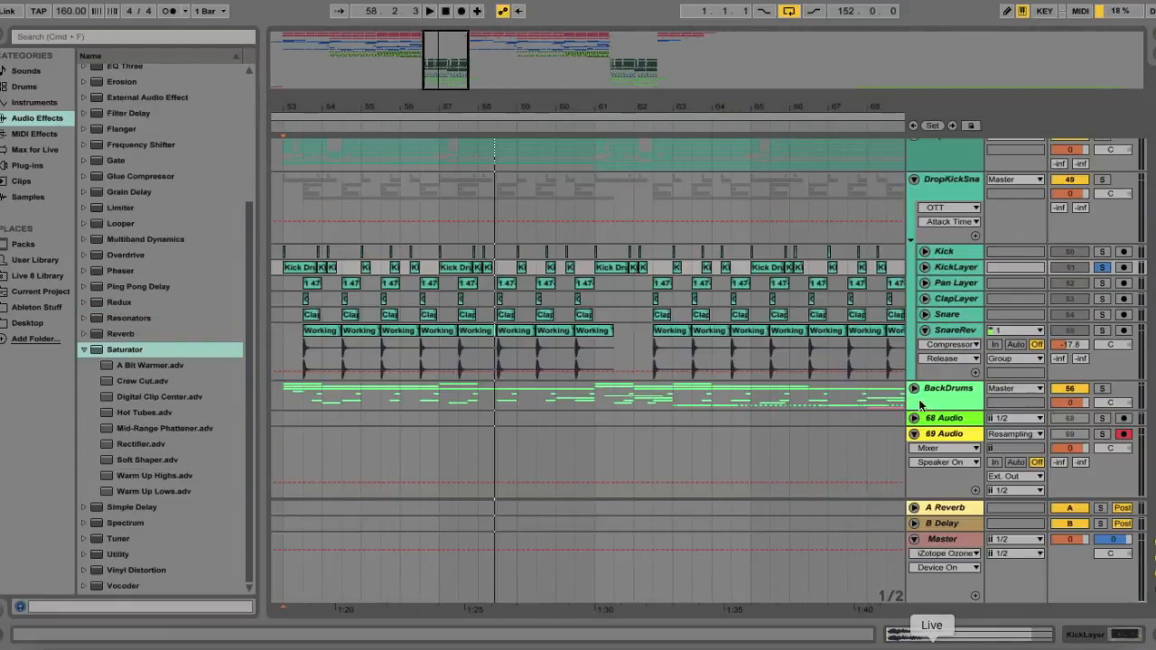
# Unfold and solo the Pan Layer track, play it from 53.3.1, and bring up its EQ Eight
pyautogui.click(925, 282)
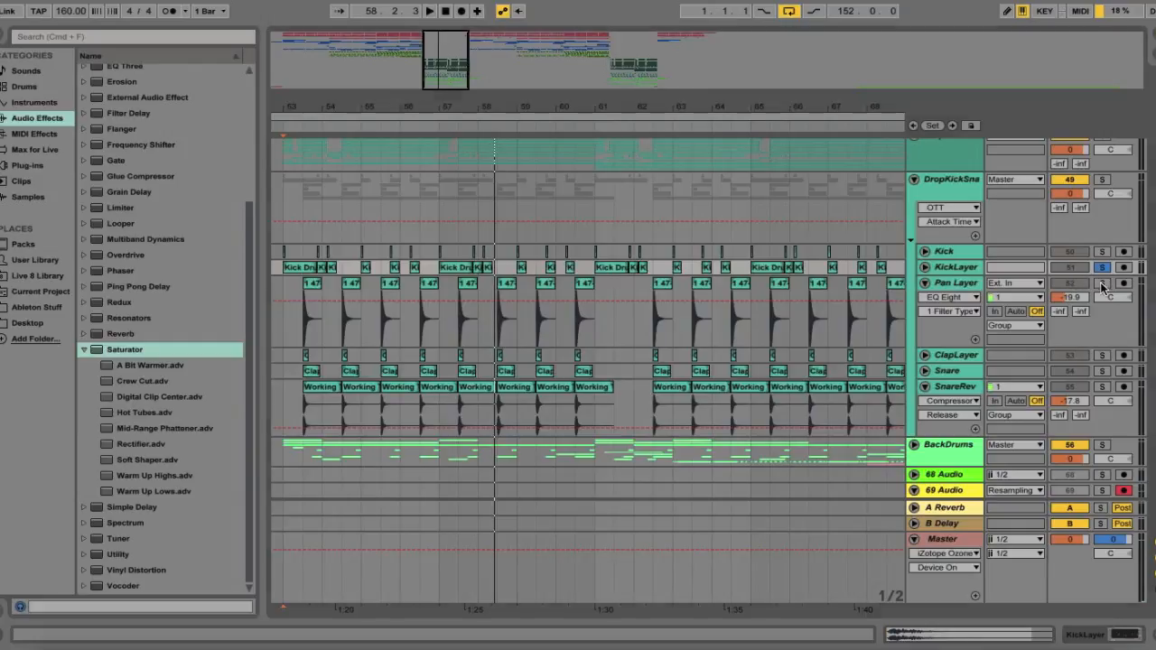
pyautogui.click(1102, 284)
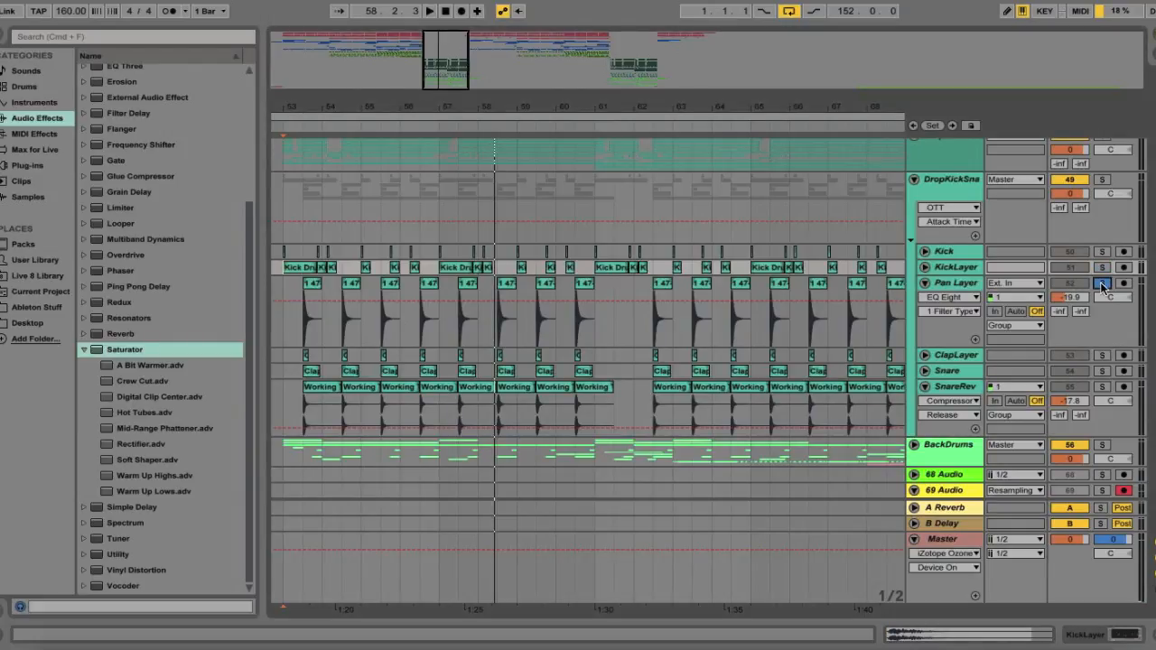
pyautogui.click(323, 370)
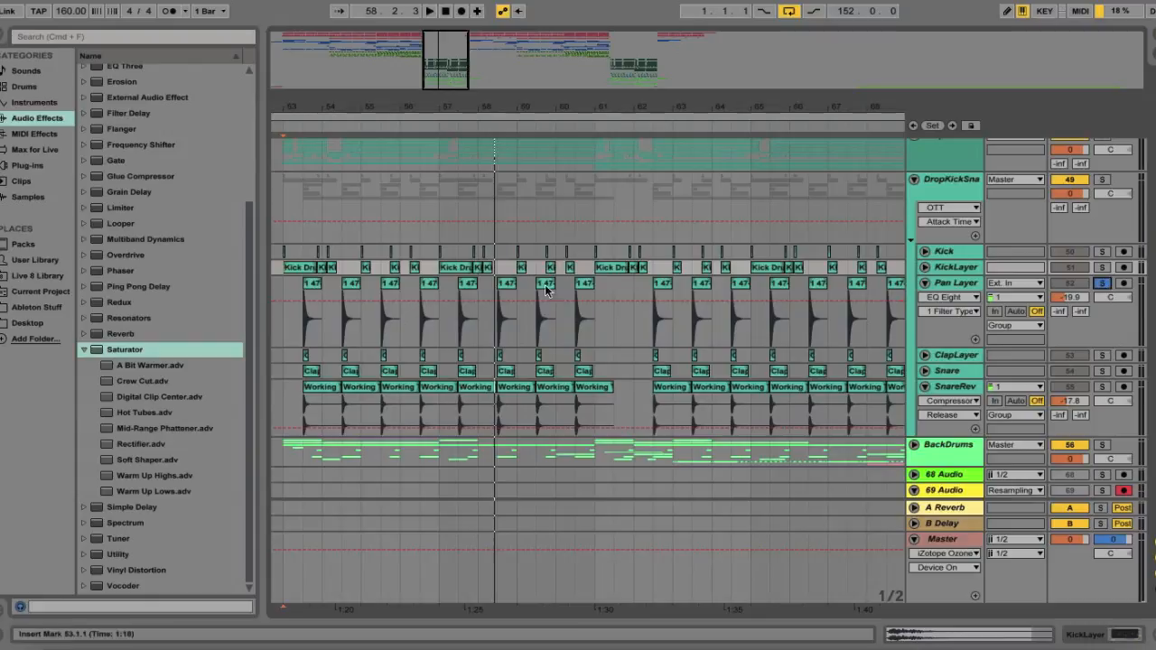
pyautogui.click(303, 326)
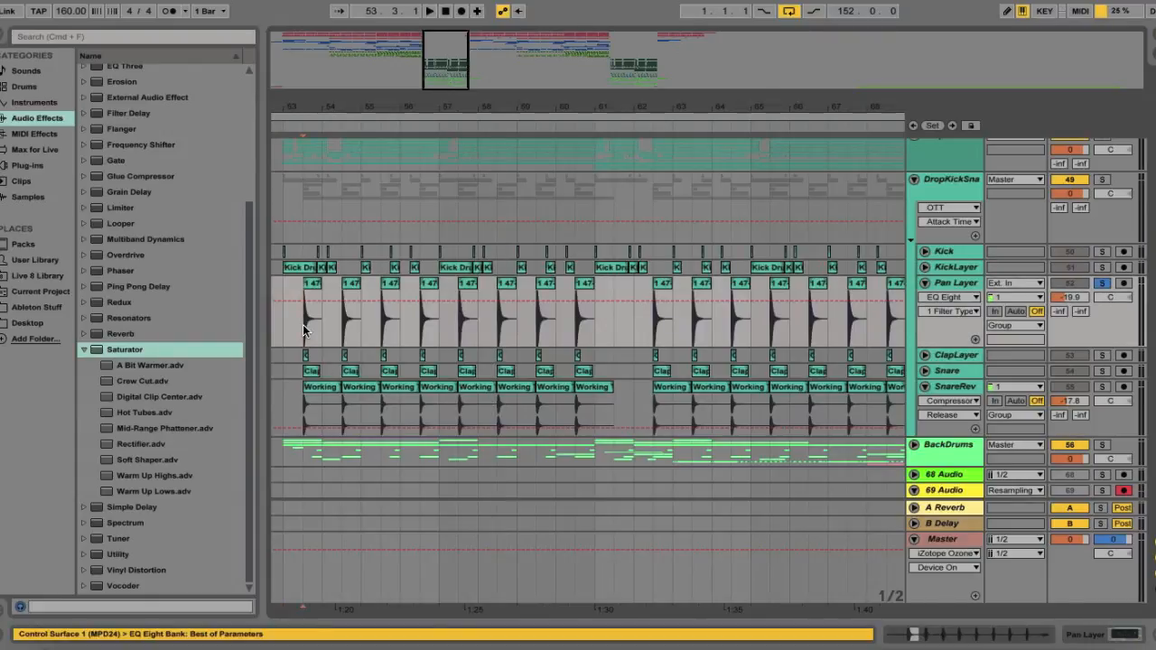
pyautogui.press('space')
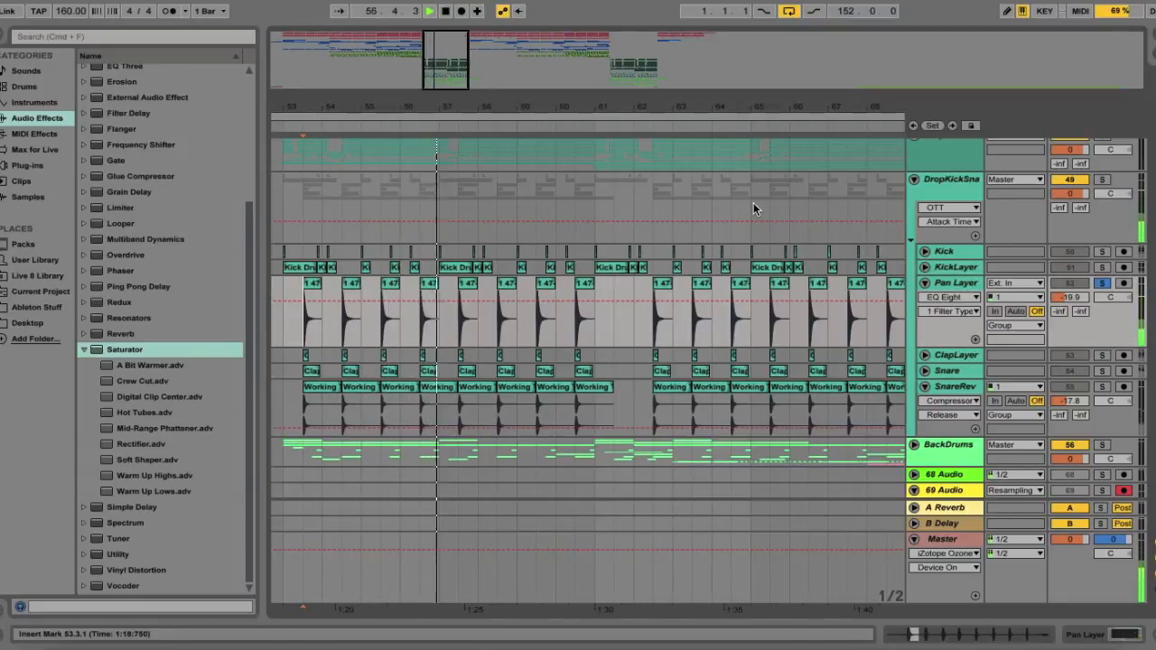
pyautogui.press('space')
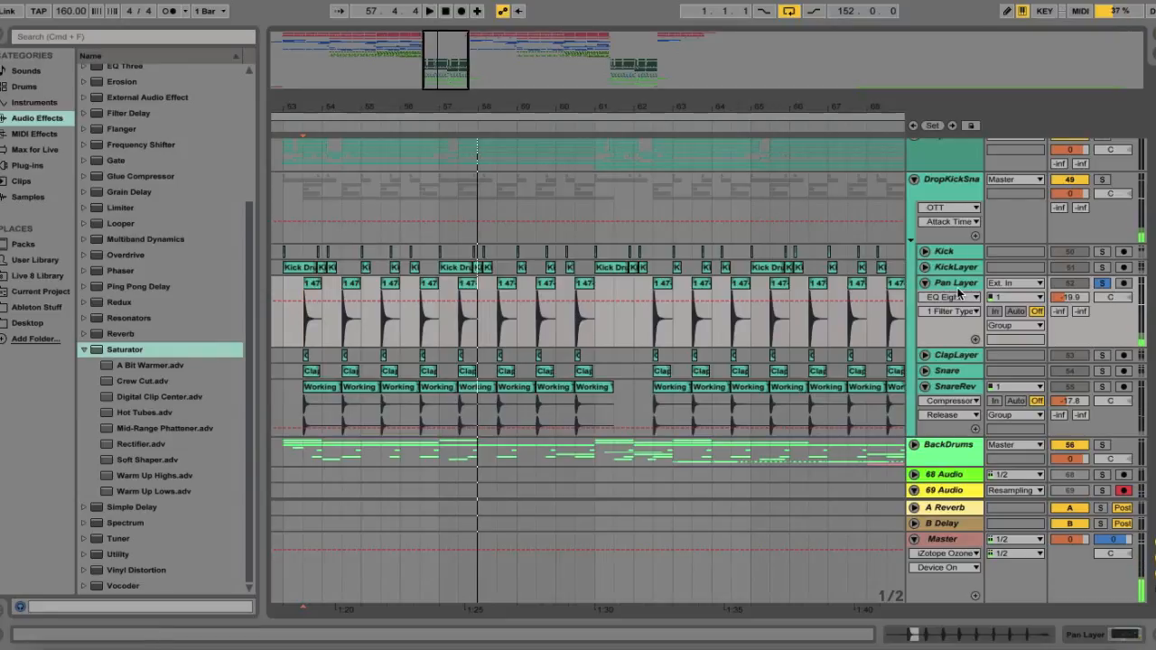
pyautogui.doubleClick(958, 286)
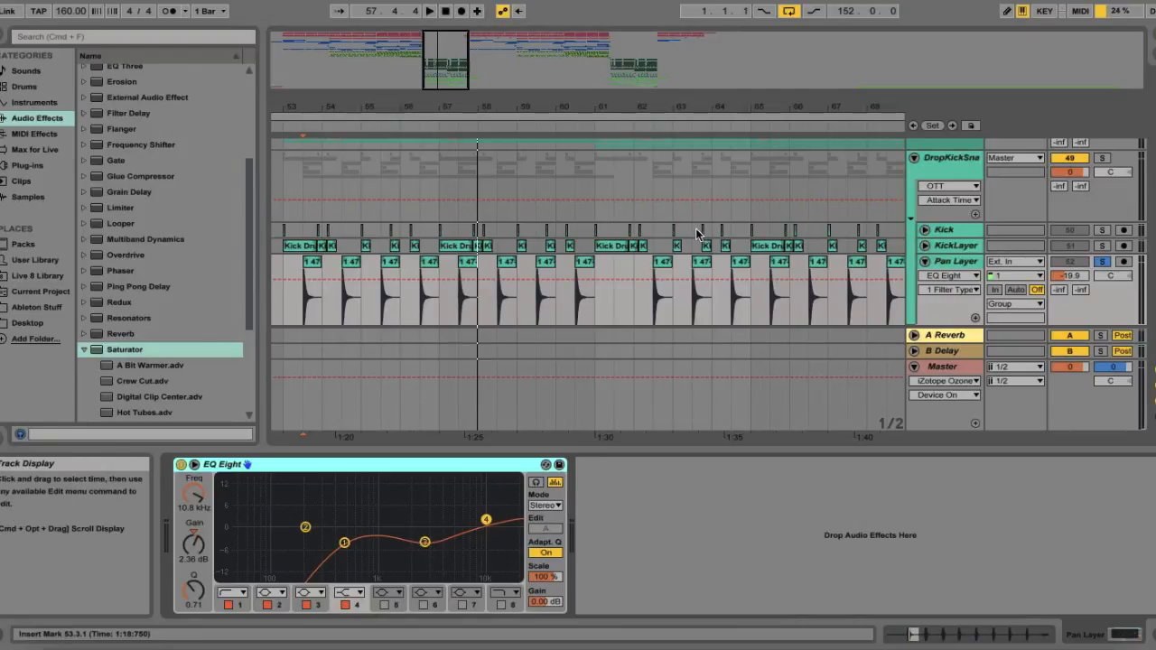
# Unfold and solo the ClapLayer track, and play it from 53.3.1 with its EQ Eight in view
pyautogui.scroll(-5, 695, 227)
pyautogui.click(925, 234)
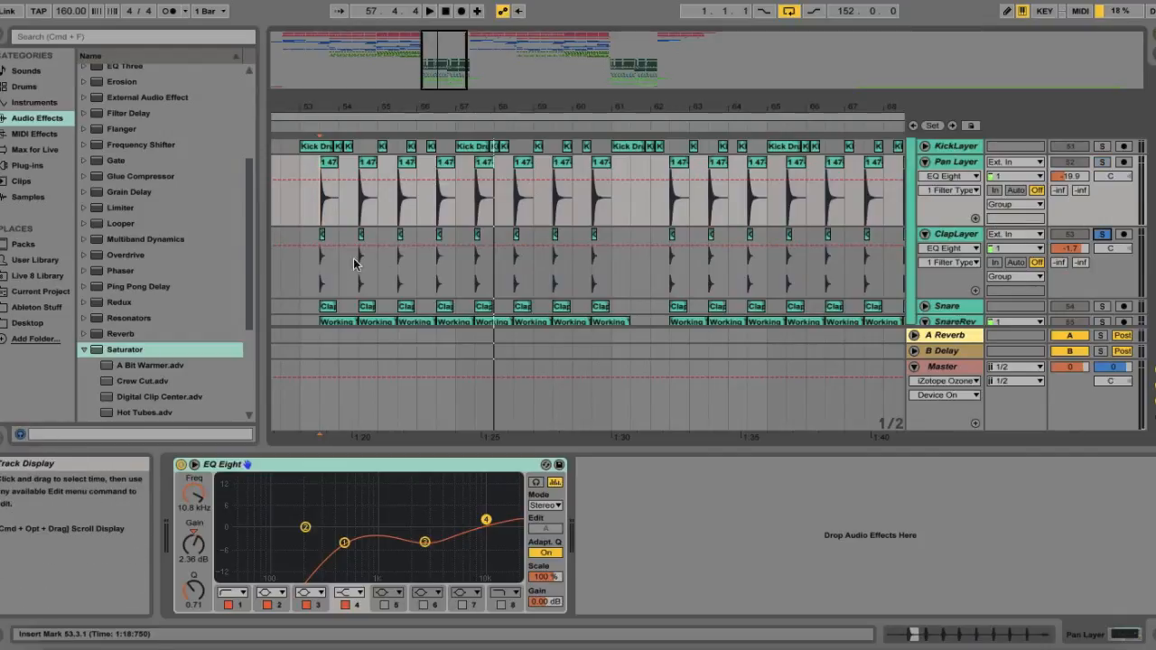
pyautogui.click(320, 274)
pyautogui.press('space')
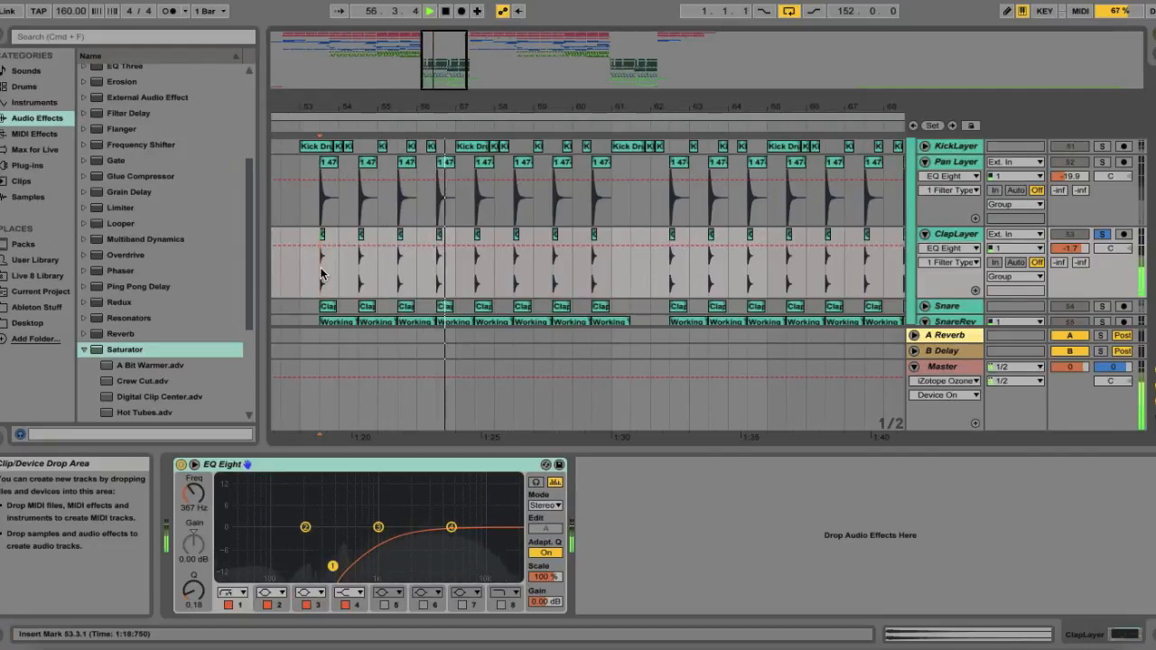
pyautogui.press('space')
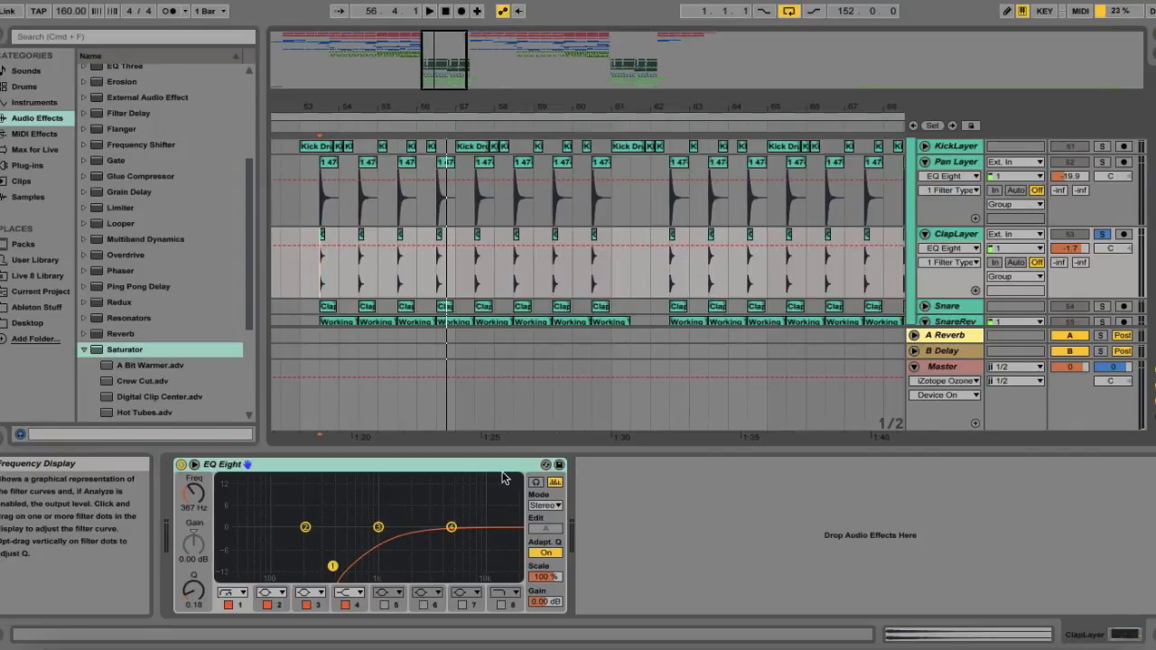
# Unfold and solo the Snare track, and play it from 53.3.1 with its Reverb and EQ Eight in view
pyautogui.click(924, 306)
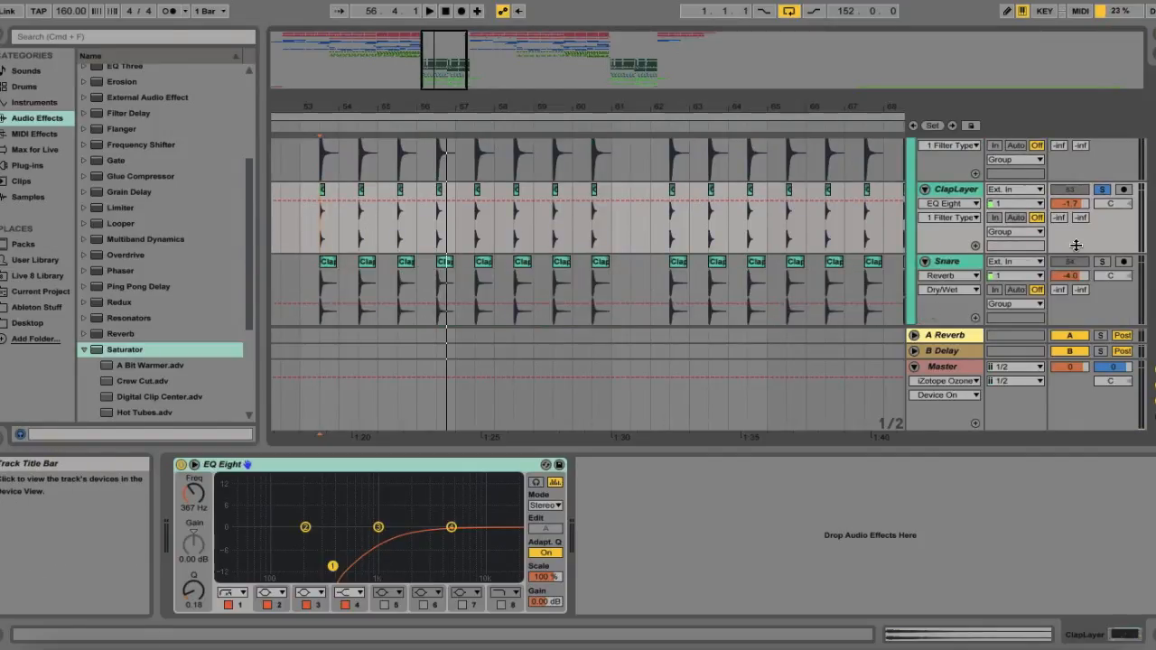
pyautogui.click(316, 283)
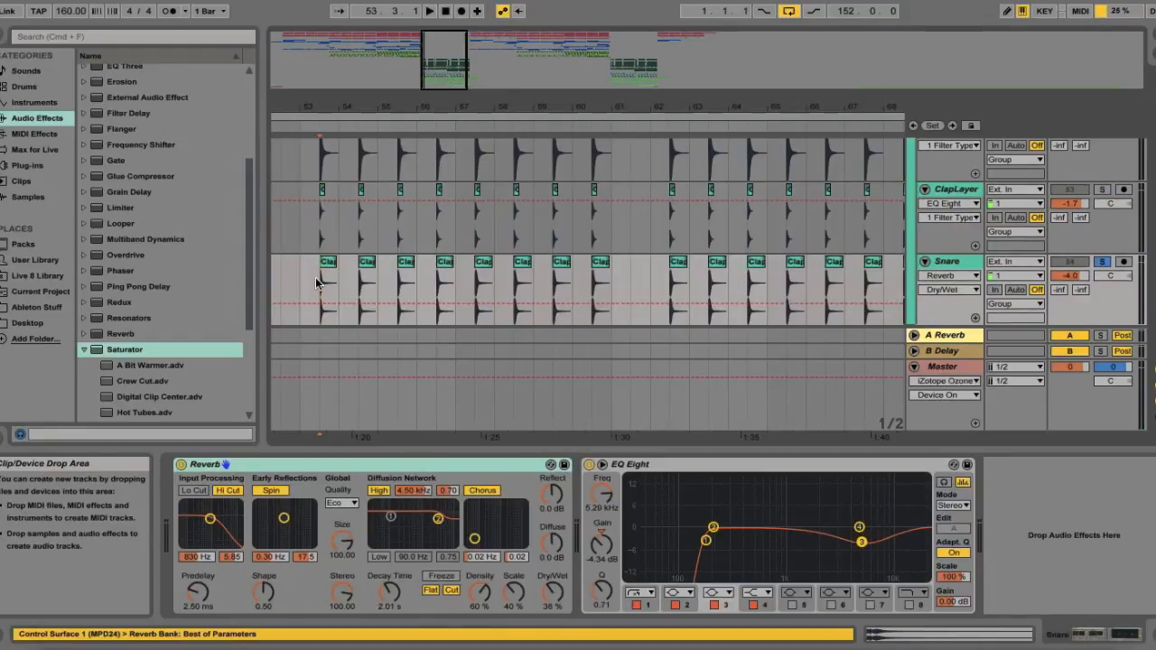
pyautogui.press('space')
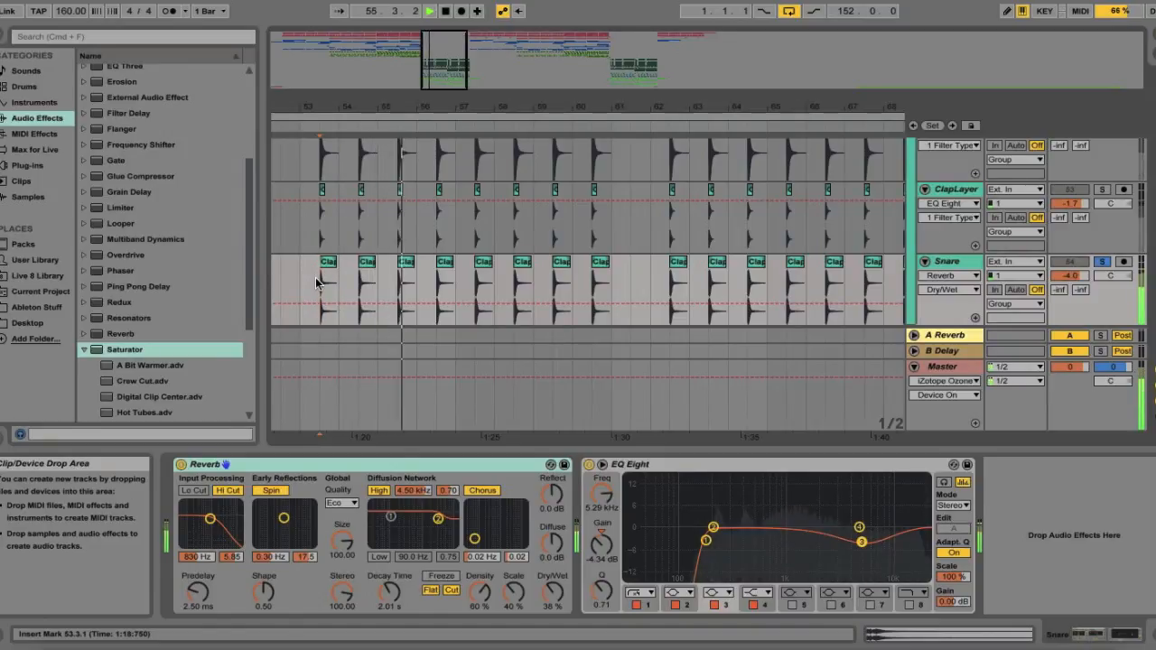
pyautogui.press('space')
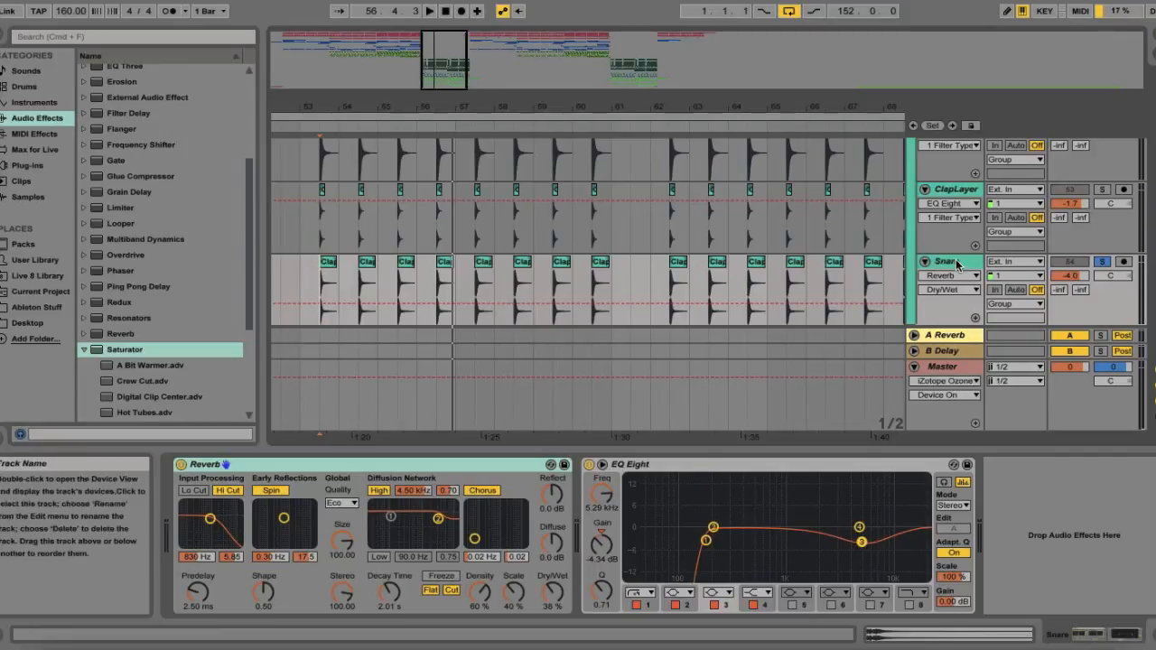
# Fold the Snare track, solo and play the SnareReverb track from 53.3.1, and examine its OTT, sidechained Compressor and EQ Eight
pyautogui.click(925, 261)
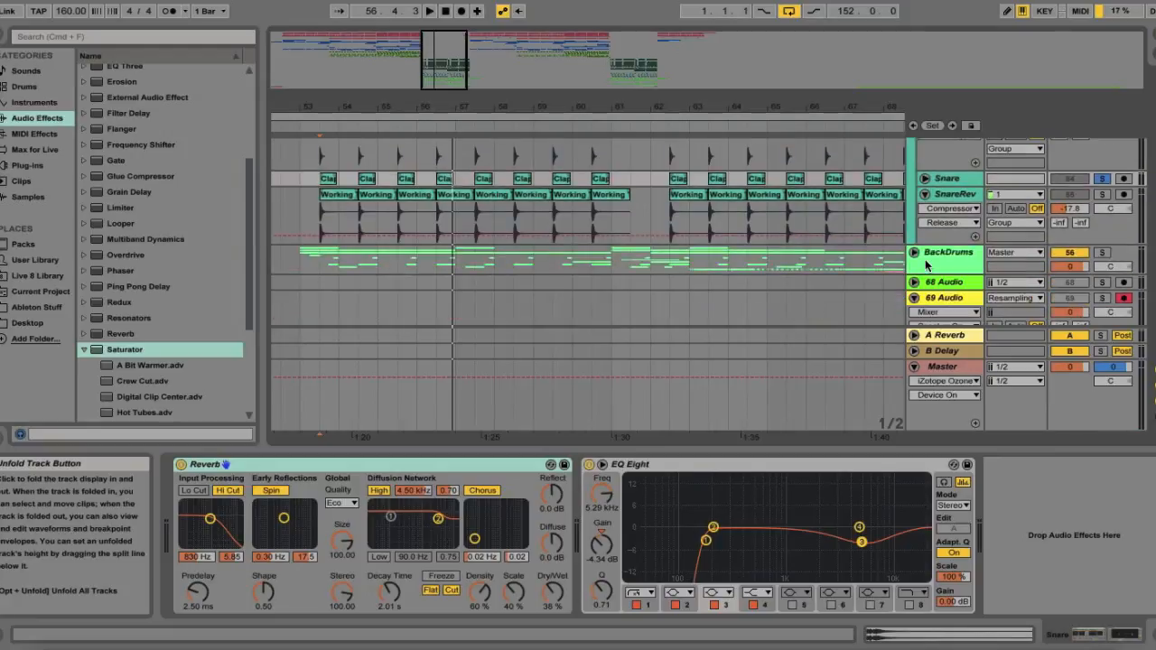
pyautogui.click(1103, 227)
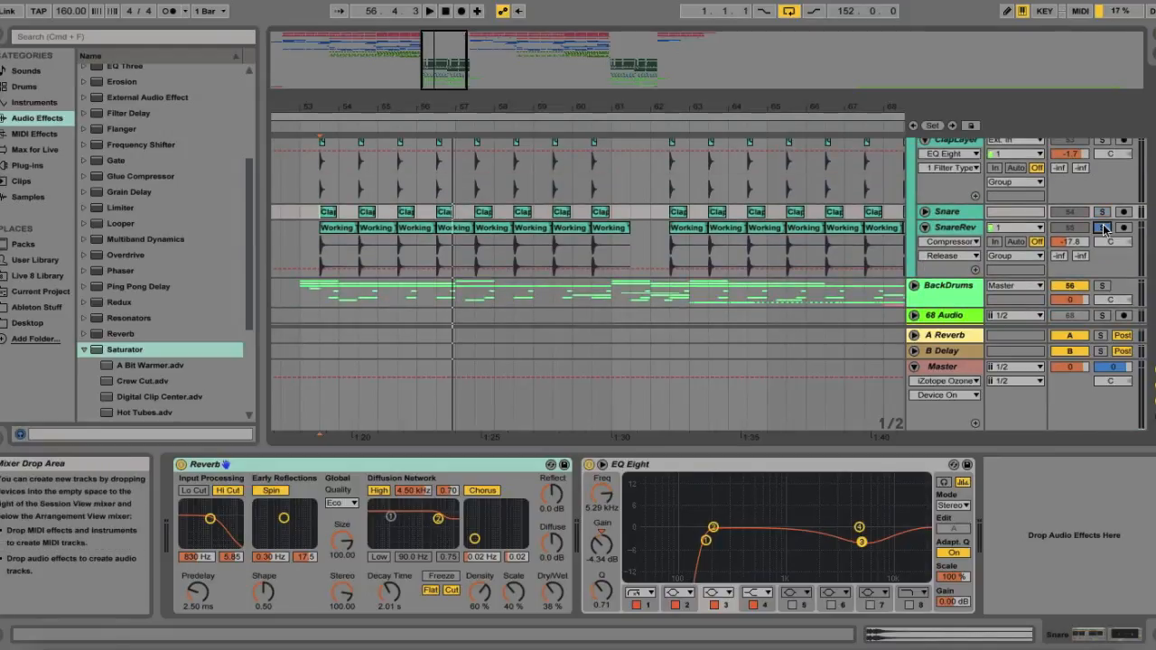
pyautogui.click(963, 228)
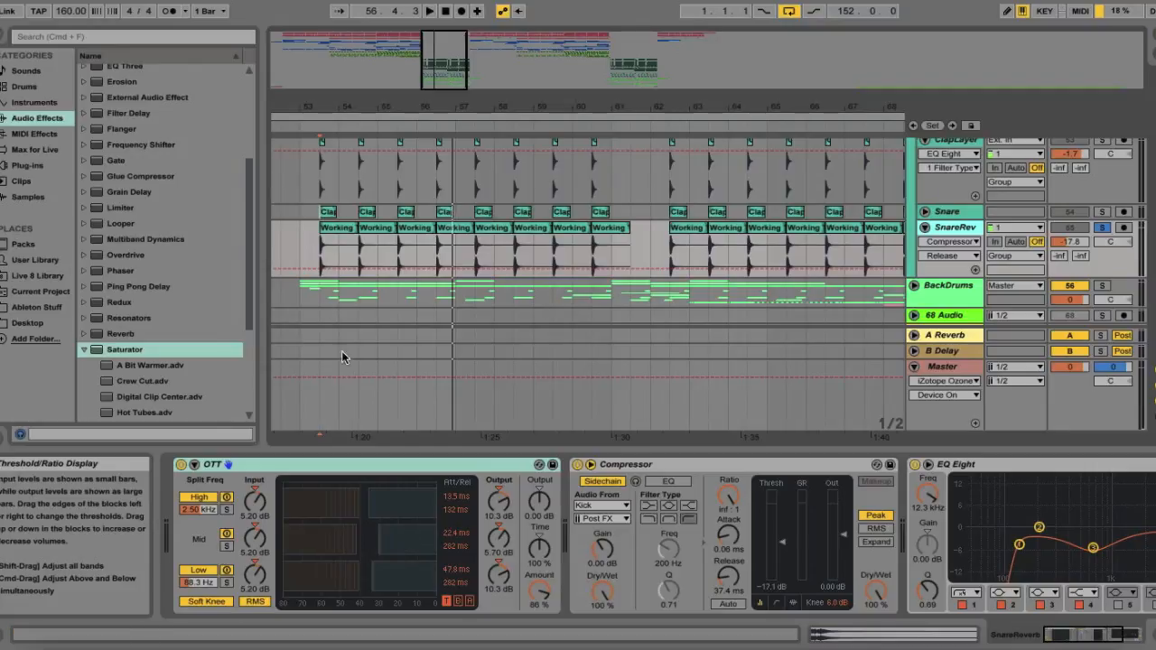
pyautogui.click(318, 244)
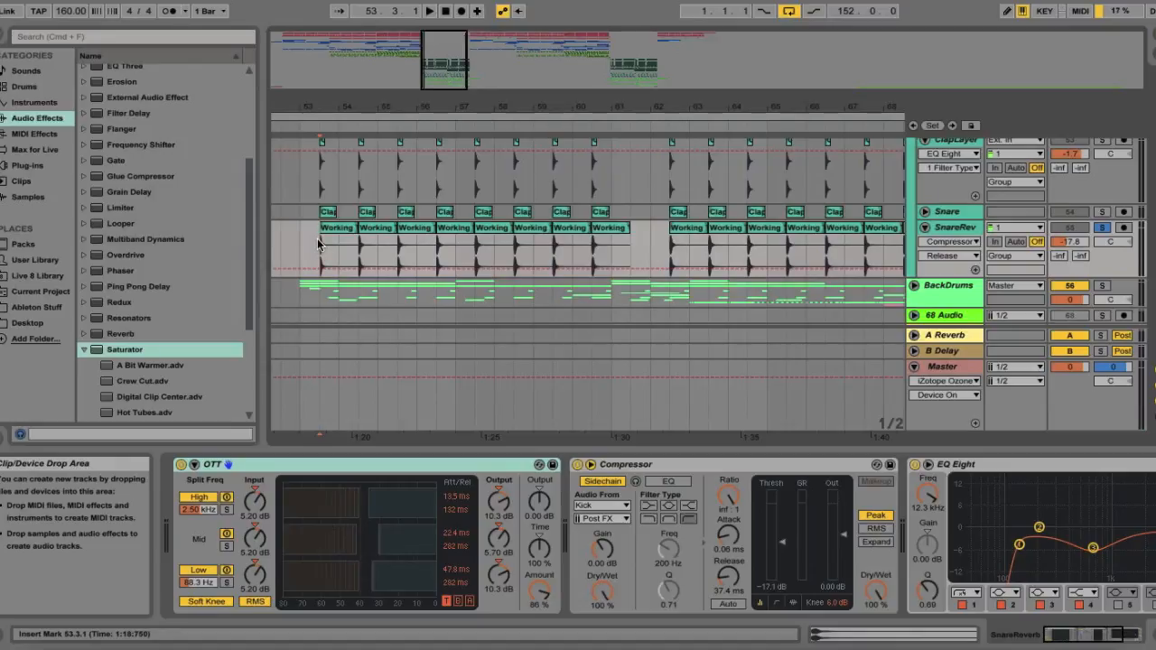
pyautogui.press('space')
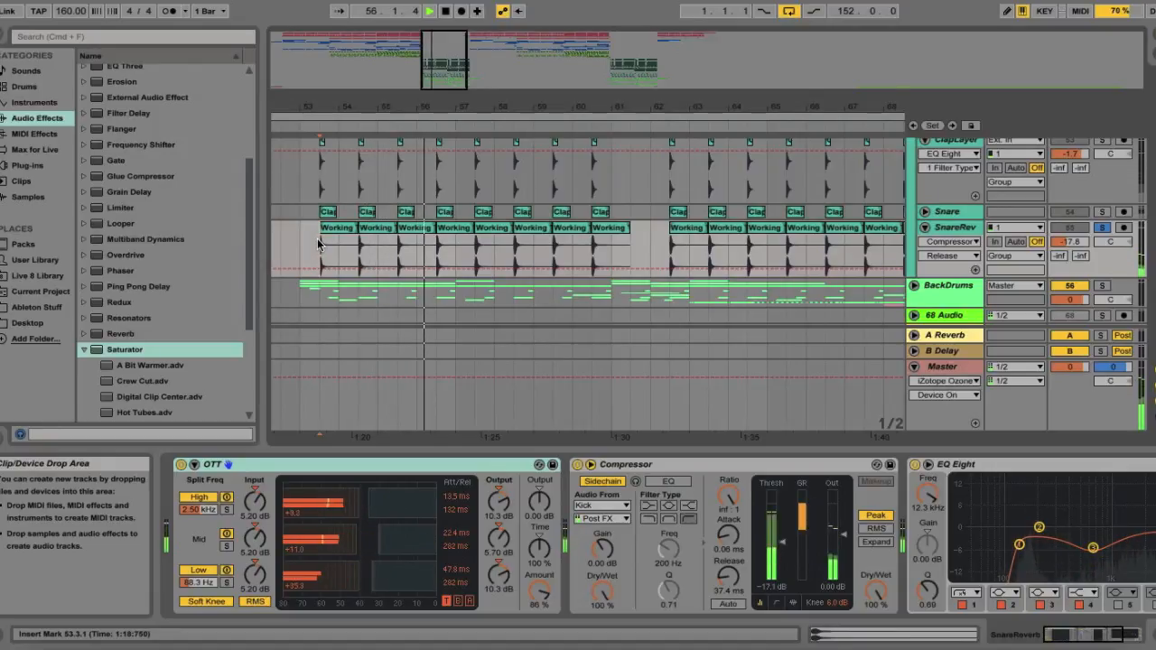
pyautogui.press('space')
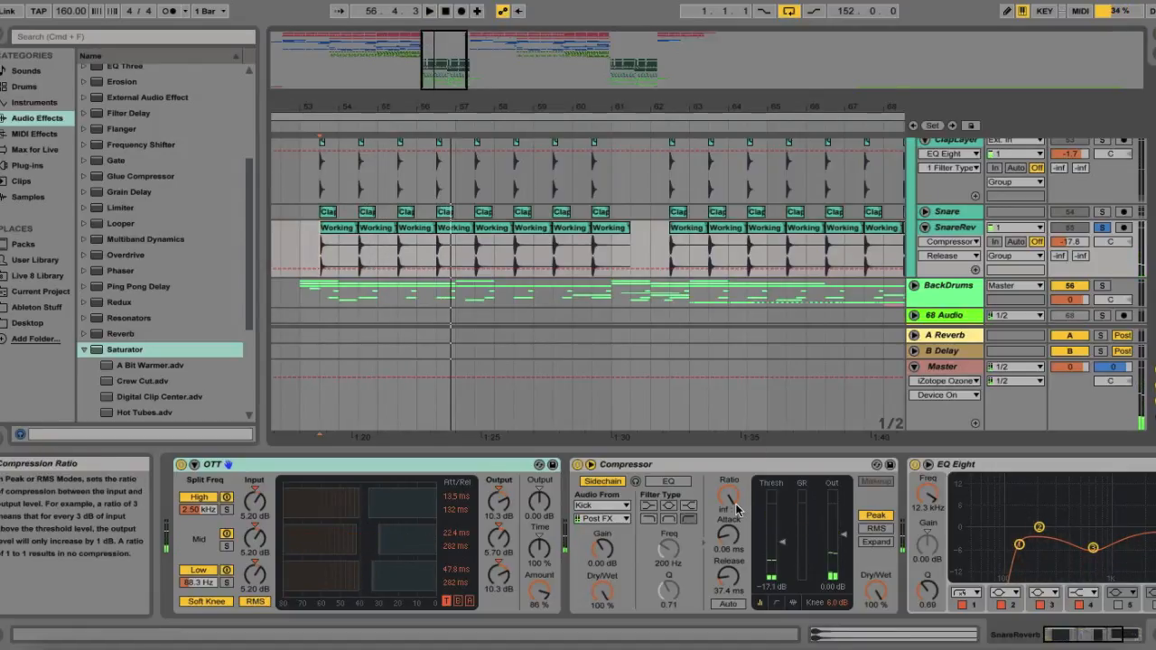
pyautogui.hscroll(4, 736, 507)
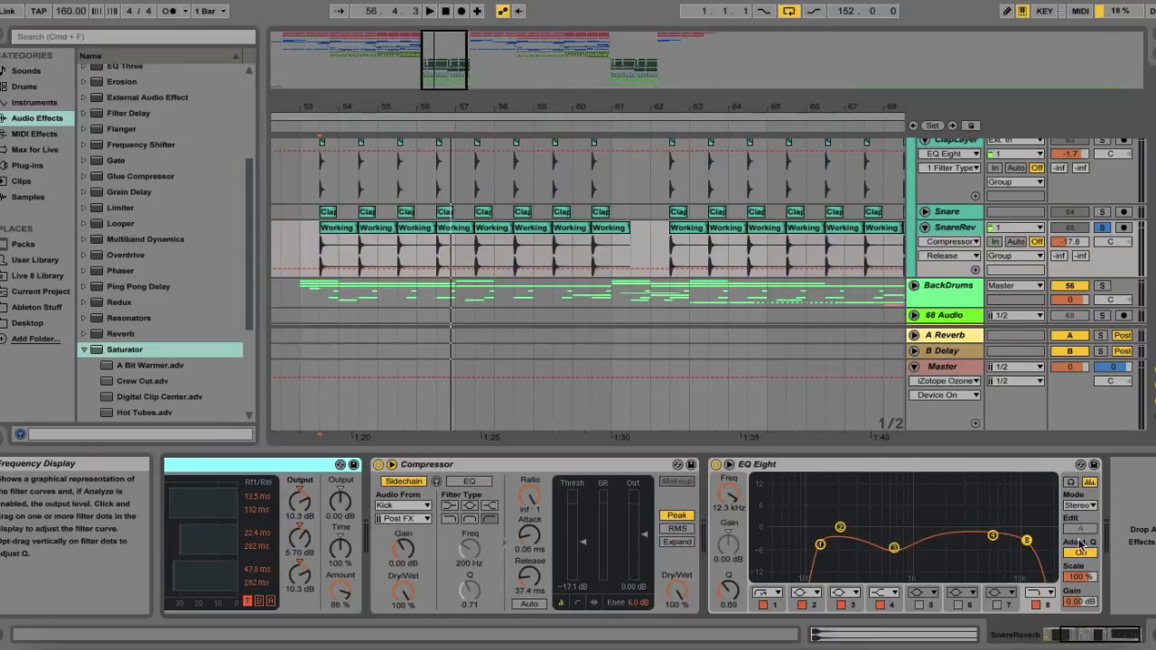
# Fold the SnareReverb track and play the soloed BackDrums group from bar 53 through the end of the drop
pyautogui.click(925, 227)
pyautogui.click(1151, 635)
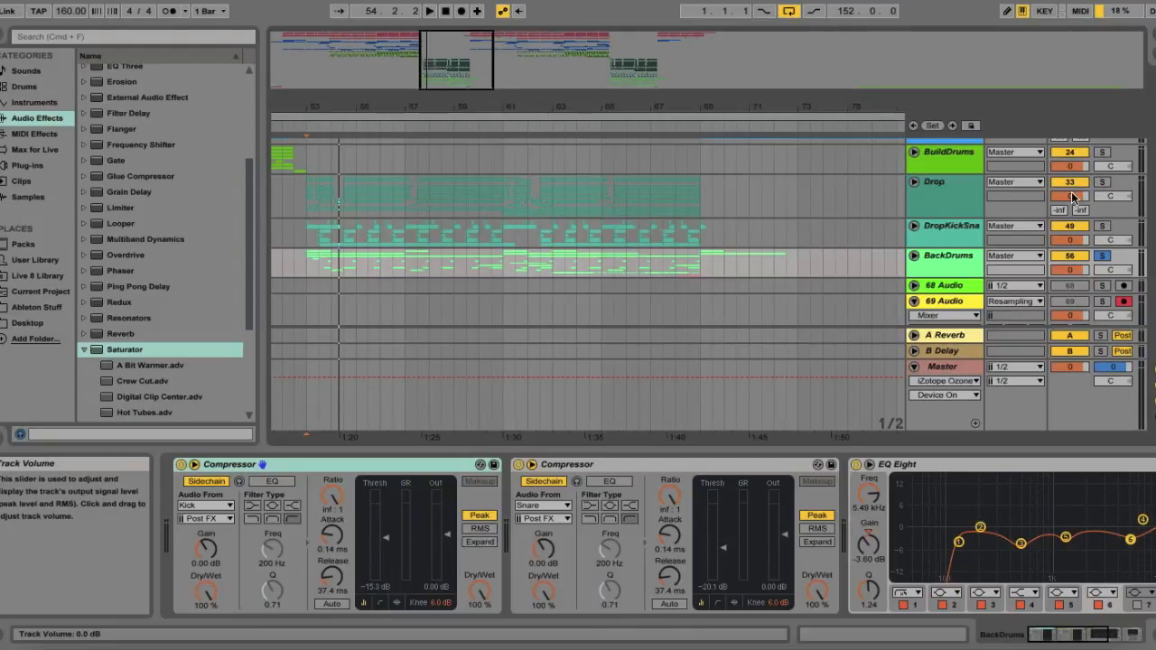
pyautogui.scroll(2, 1073, 197)
pyautogui.scroll(-2, 1072, 197)
pyautogui.press('space')
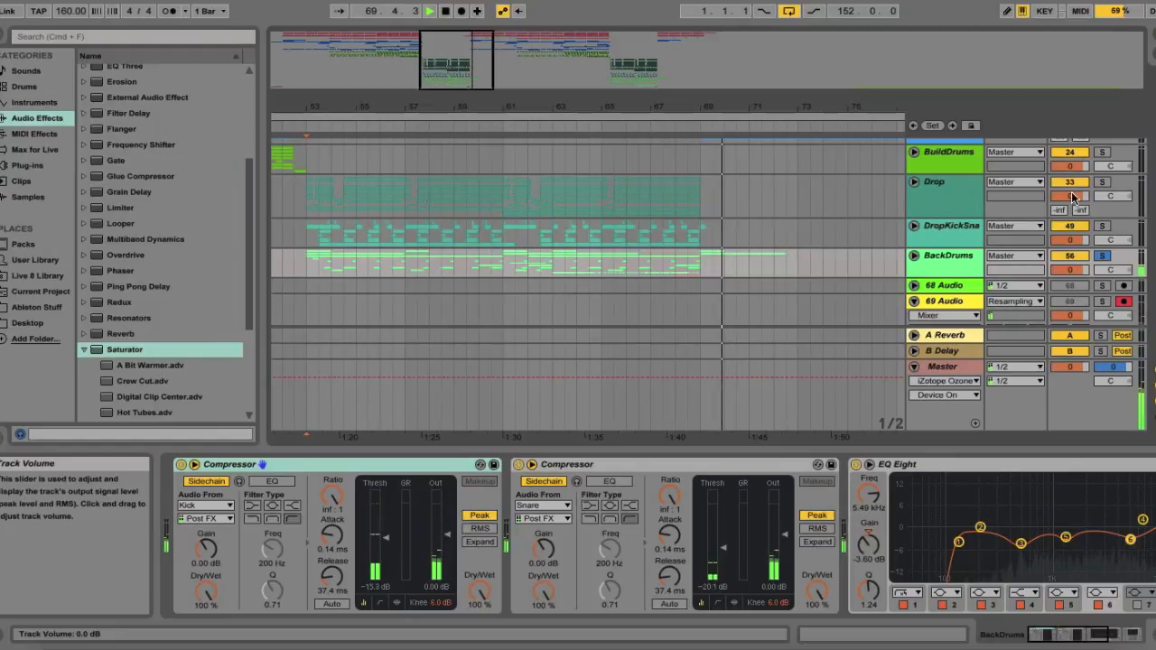
pyautogui.press('space')
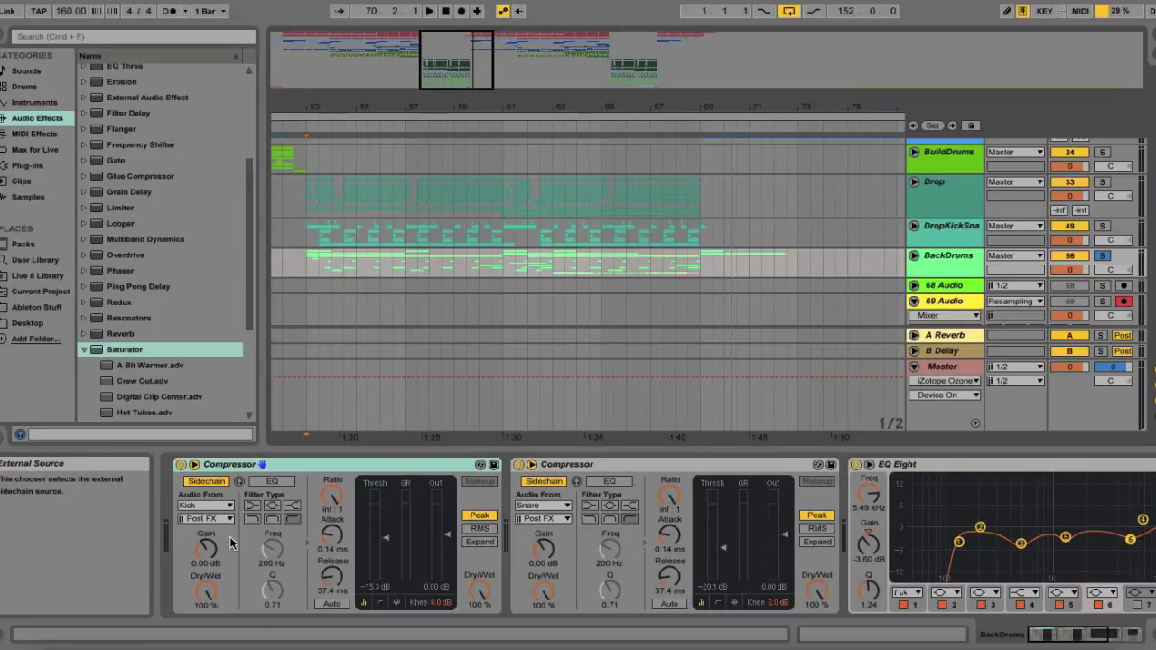
# Examine the BackDrums effects chain and replay the group from bar 53, comparing its EQ Eight bypassed and active
pyautogui.press('Delete')
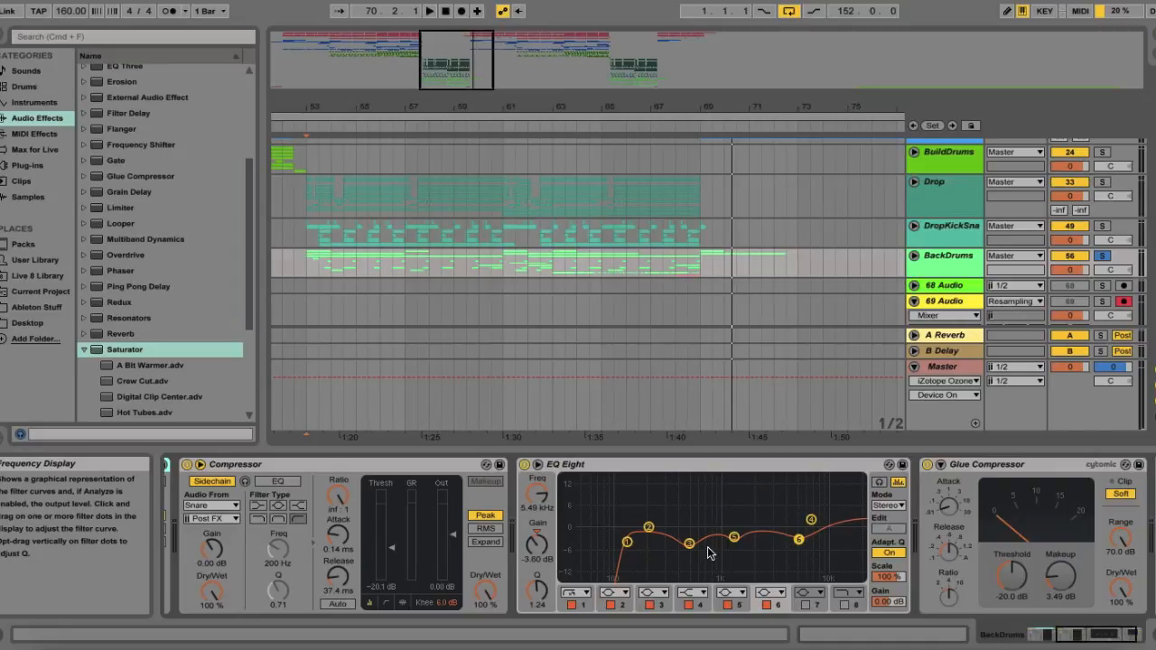
pyautogui.hscroll(3, 863, 531)
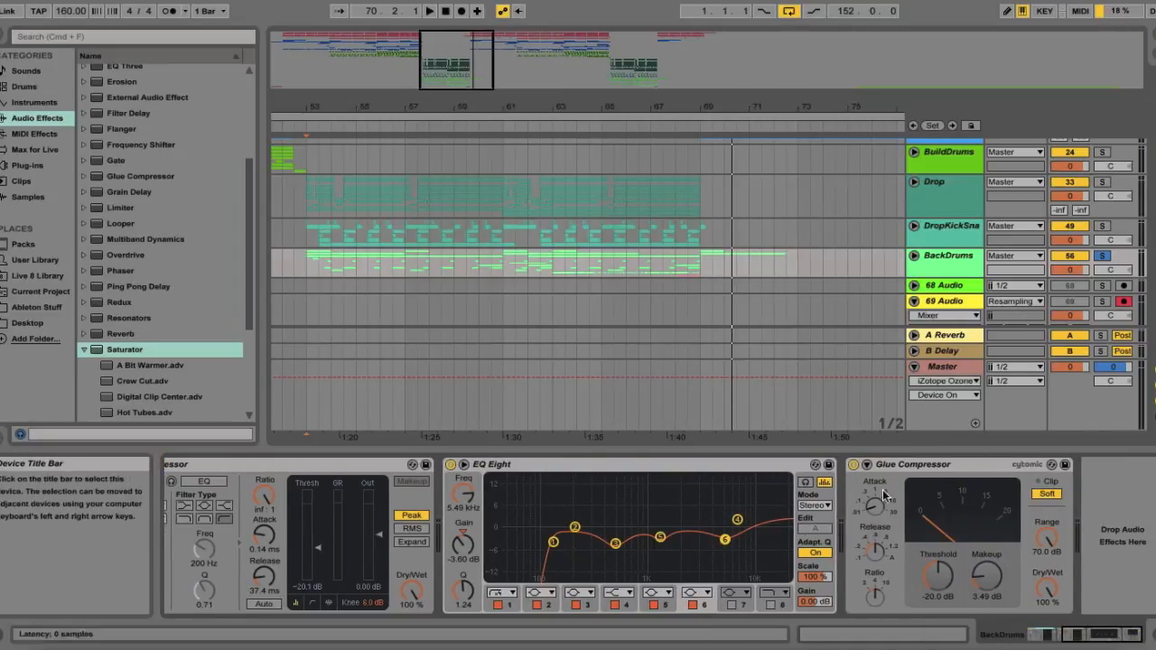
pyautogui.click(306, 261)
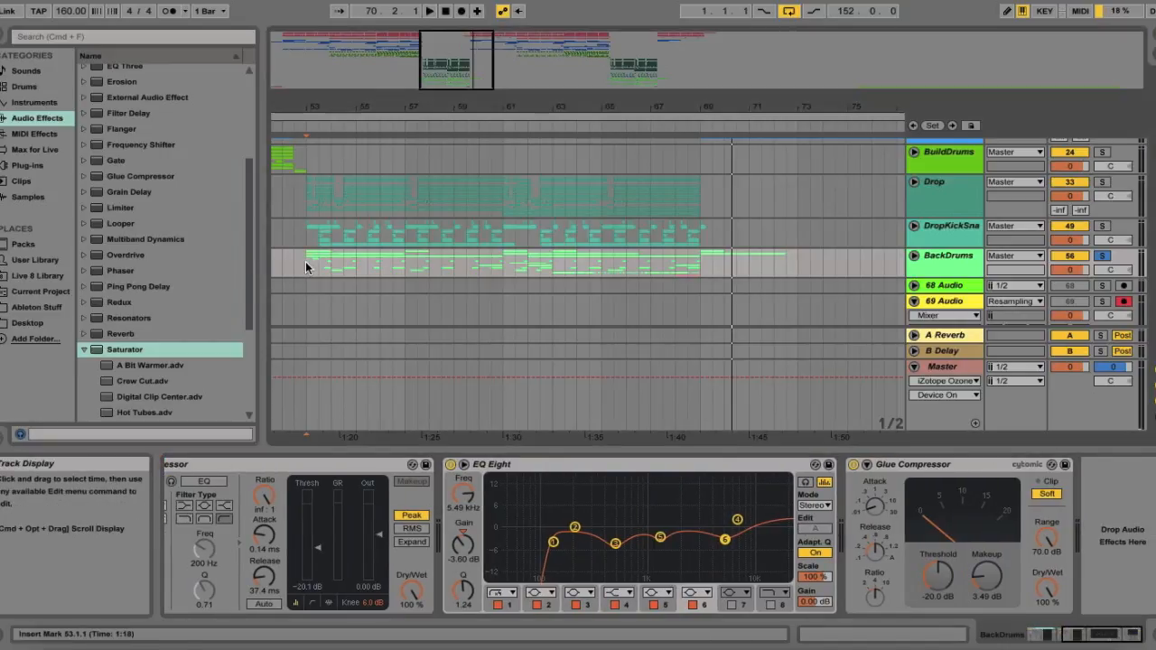
pyautogui.click(450, 466)
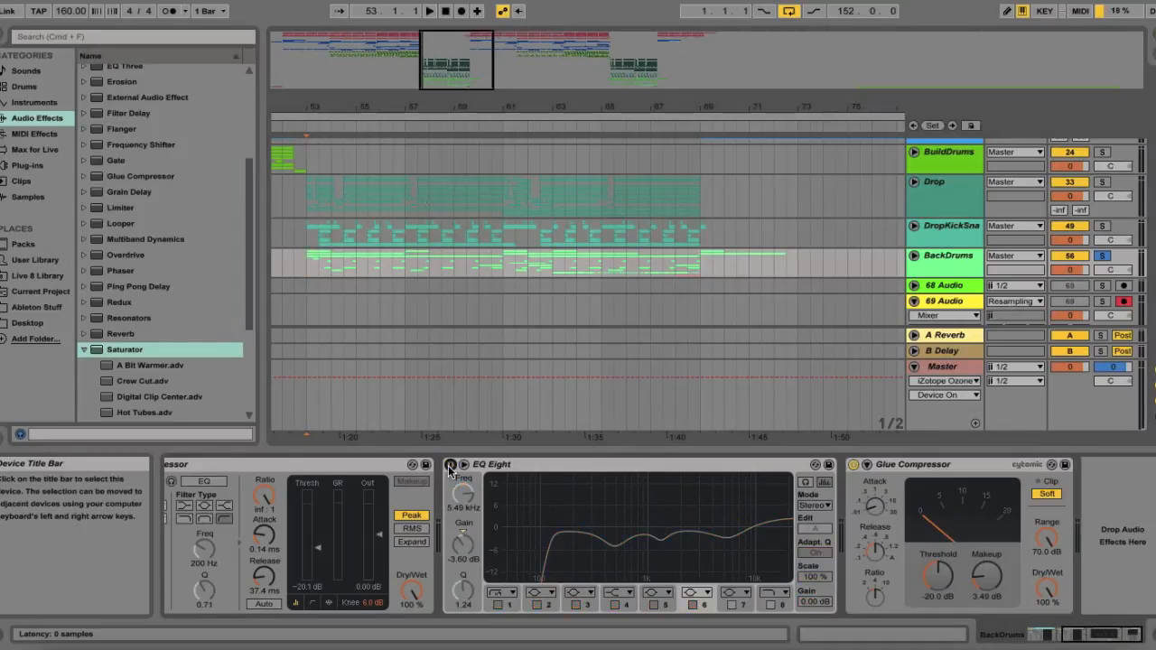
pyautogui.press('space')
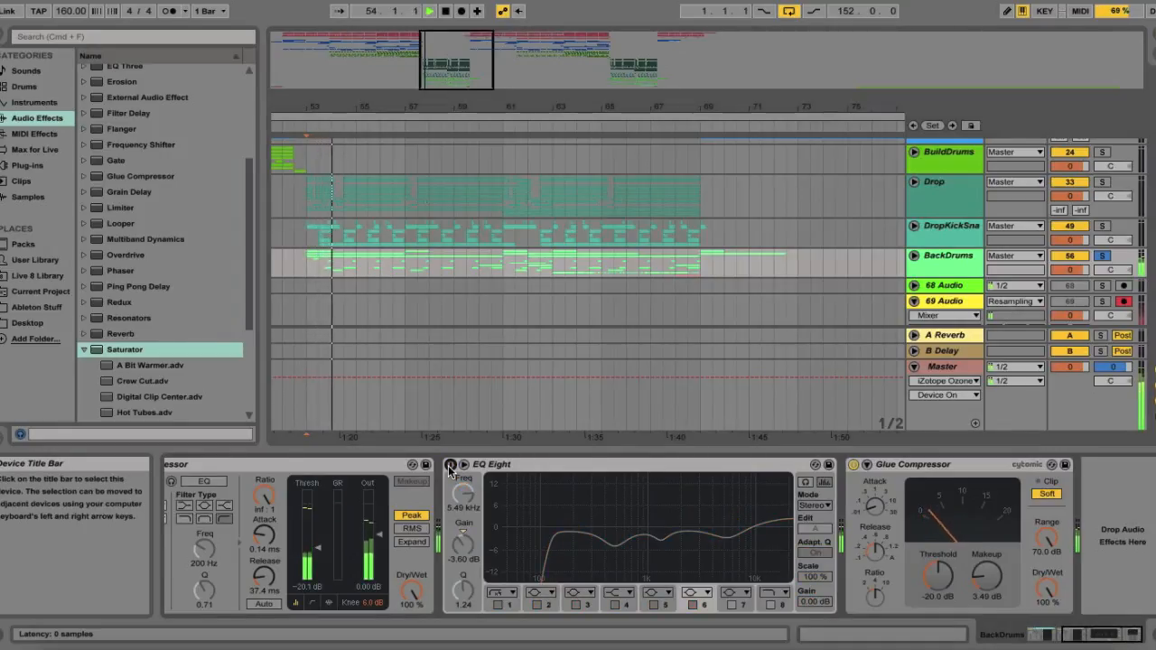
pyautogui.click(449, 466)
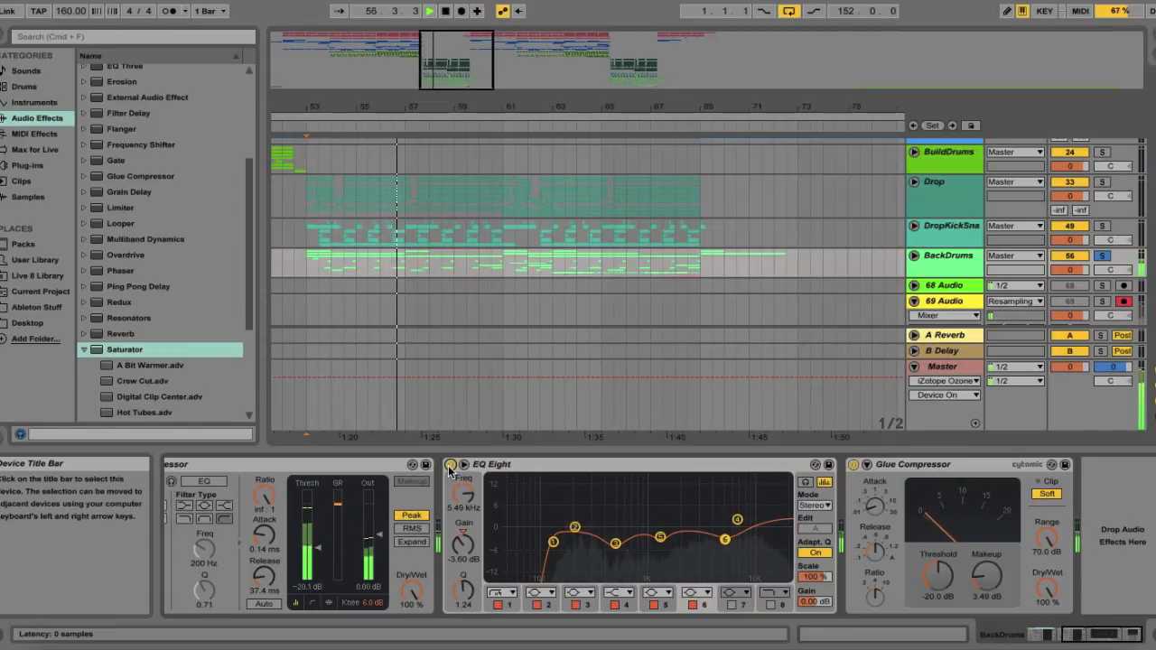
pyautogui.click(449, 466)
pyautogui.click(449, 466)
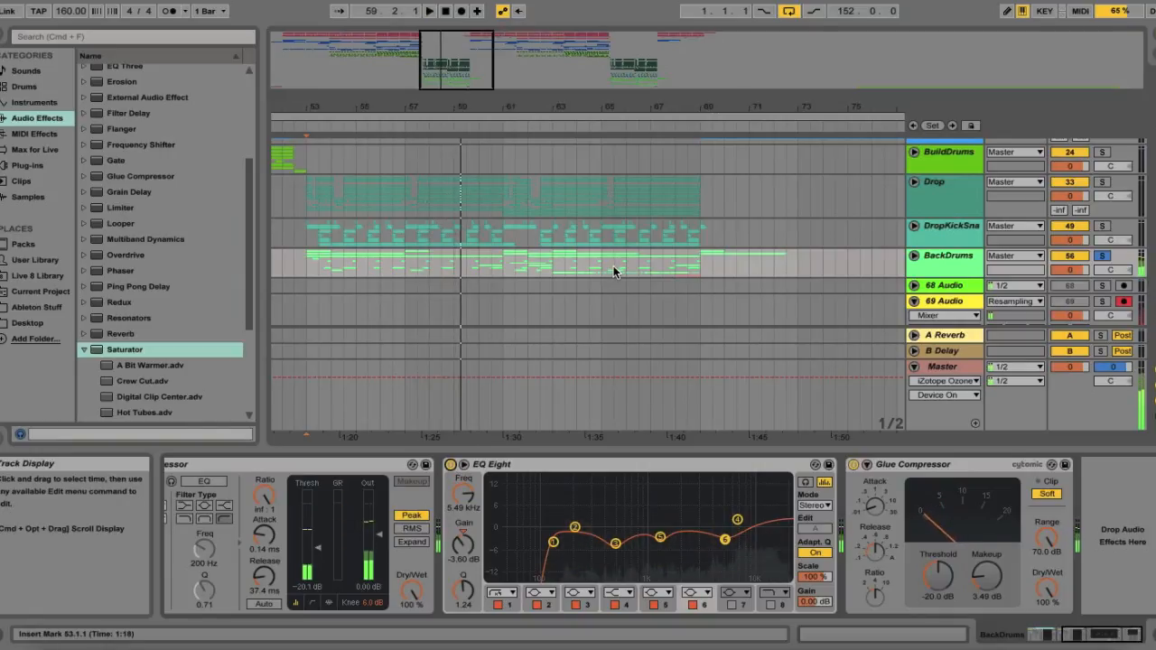
# Unfold the BackDrums group and its Crash3 track, solo Crash3 and play its hit at 57.1.1 with its EQ Eight in view
pyautogui.click(915, 257)
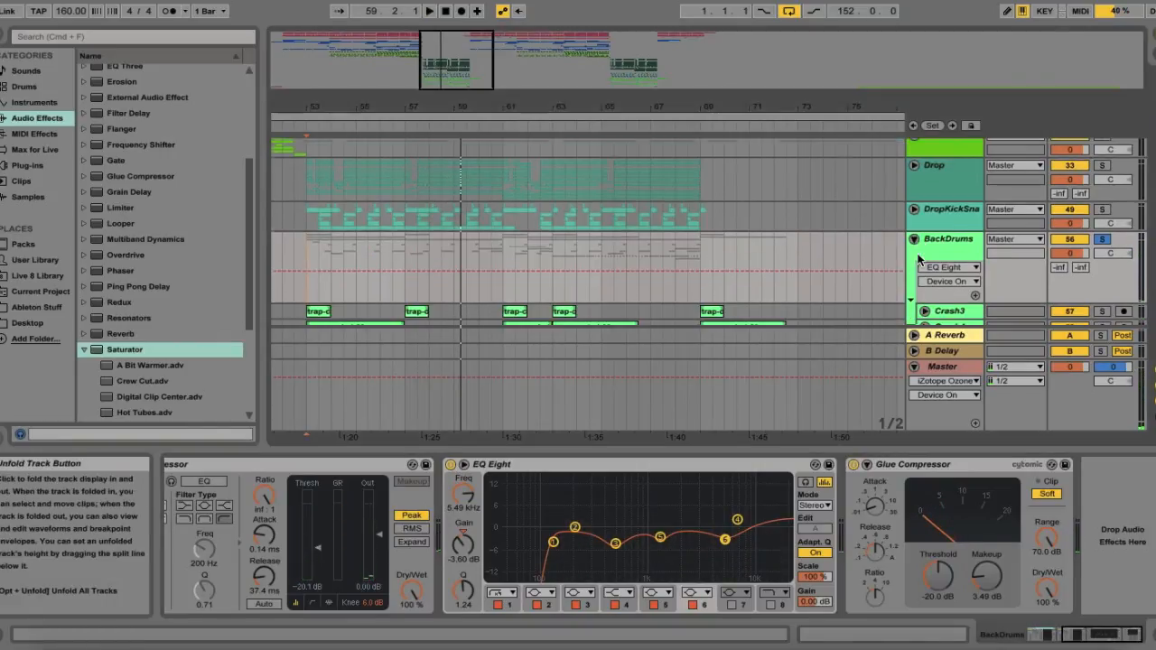
pyautogui.click(925, 246)
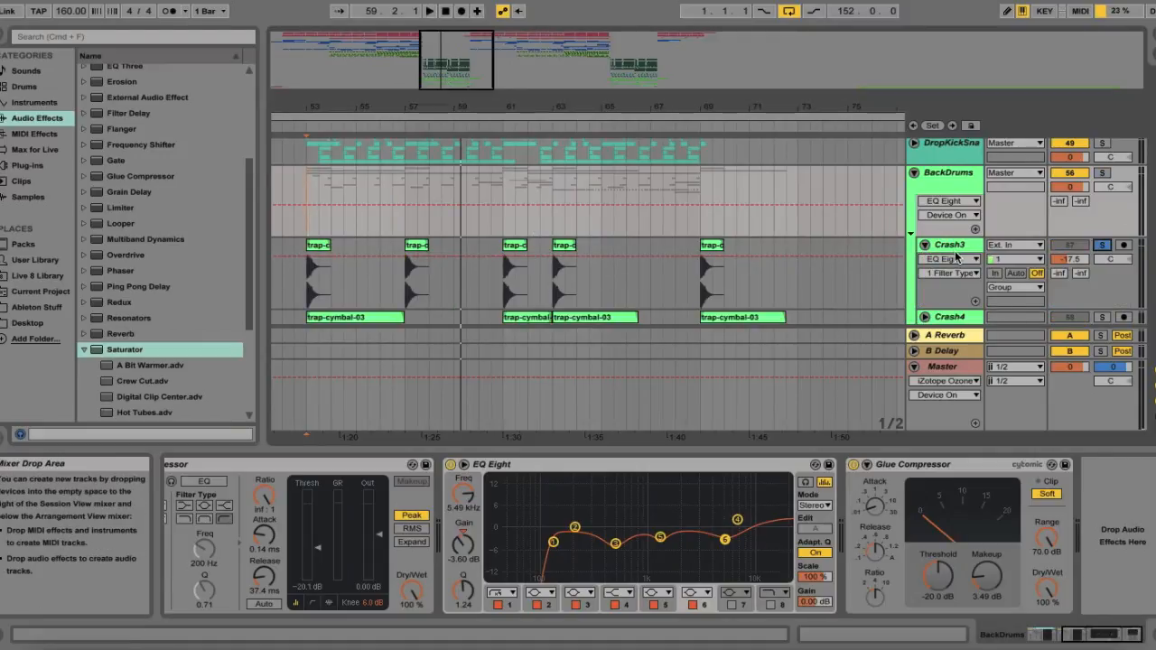
pyautogui.click(965, 245)
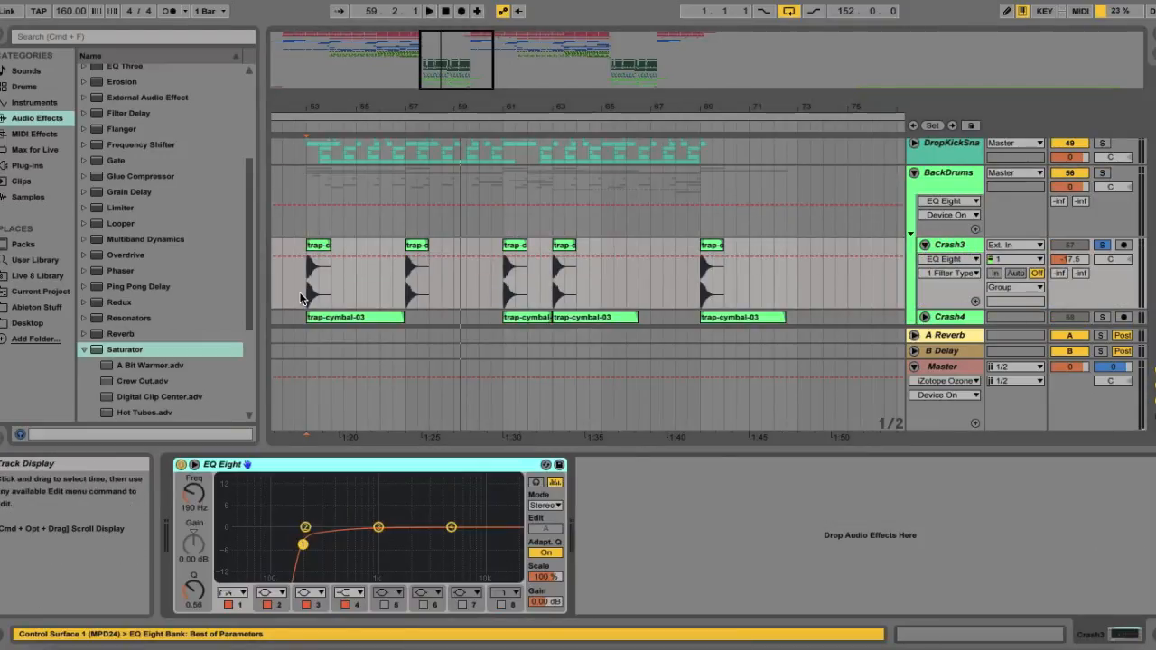
pyautogui.press('space')
pyautogui.scroll(-1, 386, 287)
pyautogui.click(405, 294)
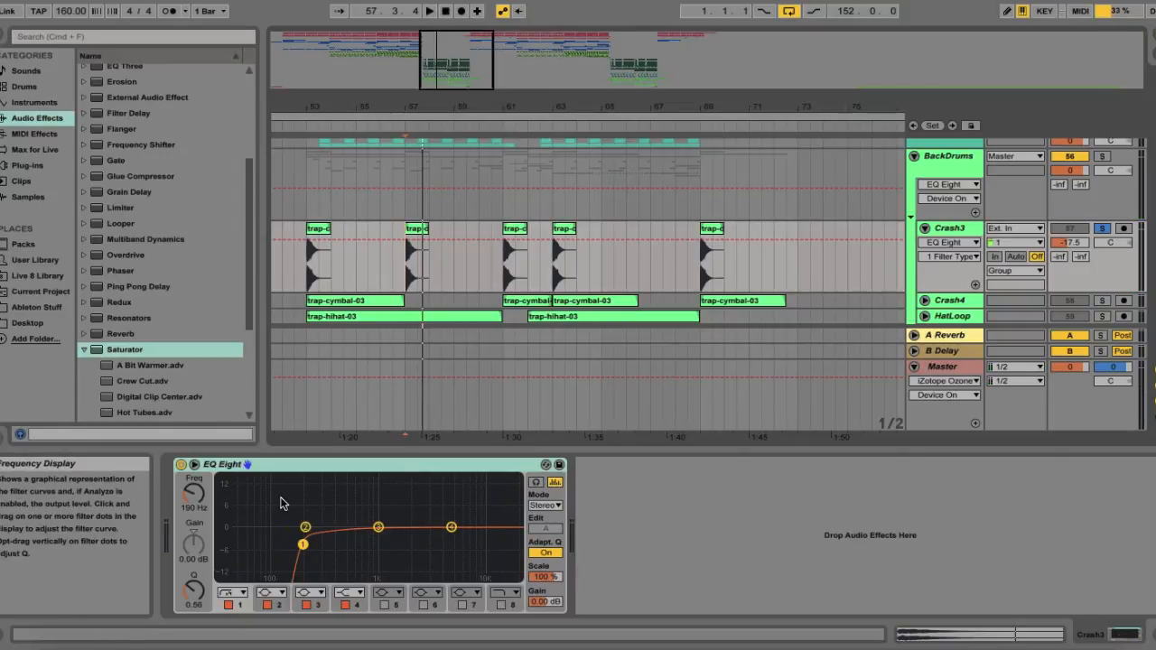
# Fold the Crash3 track, unfold and solo Crash4, and play it from bar 53 with its EQ Eight in view
pyautogui.click(925, 229)
pyautogui.click(926, 244)
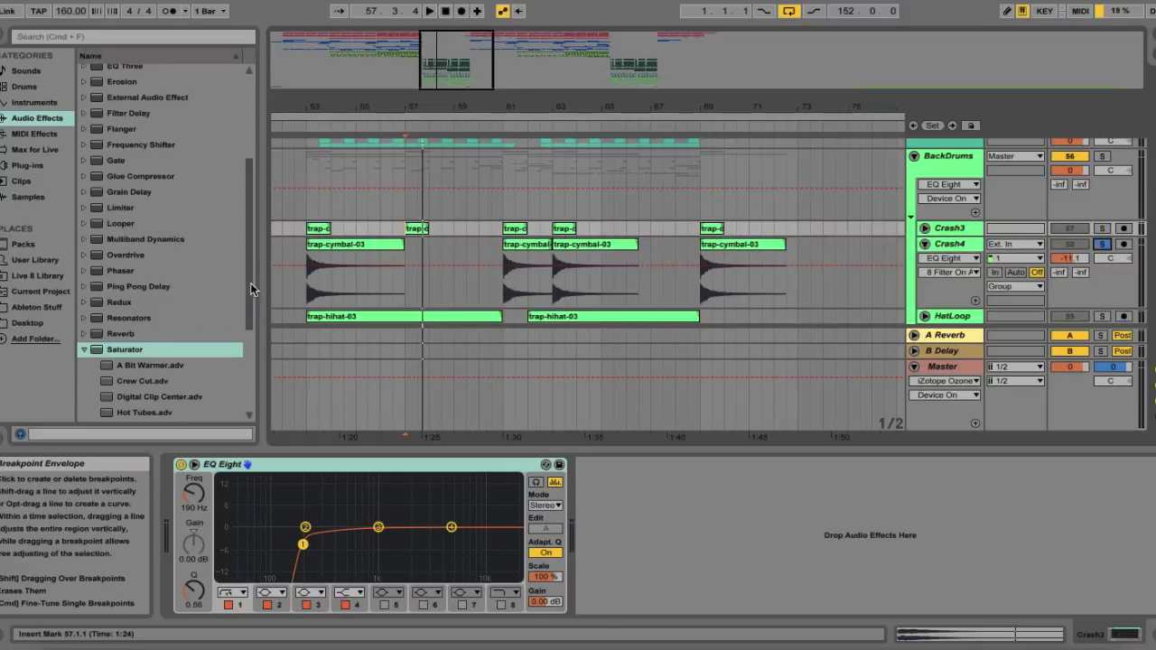
pyautogui.click(300, 294)
pyautogui.press('space')
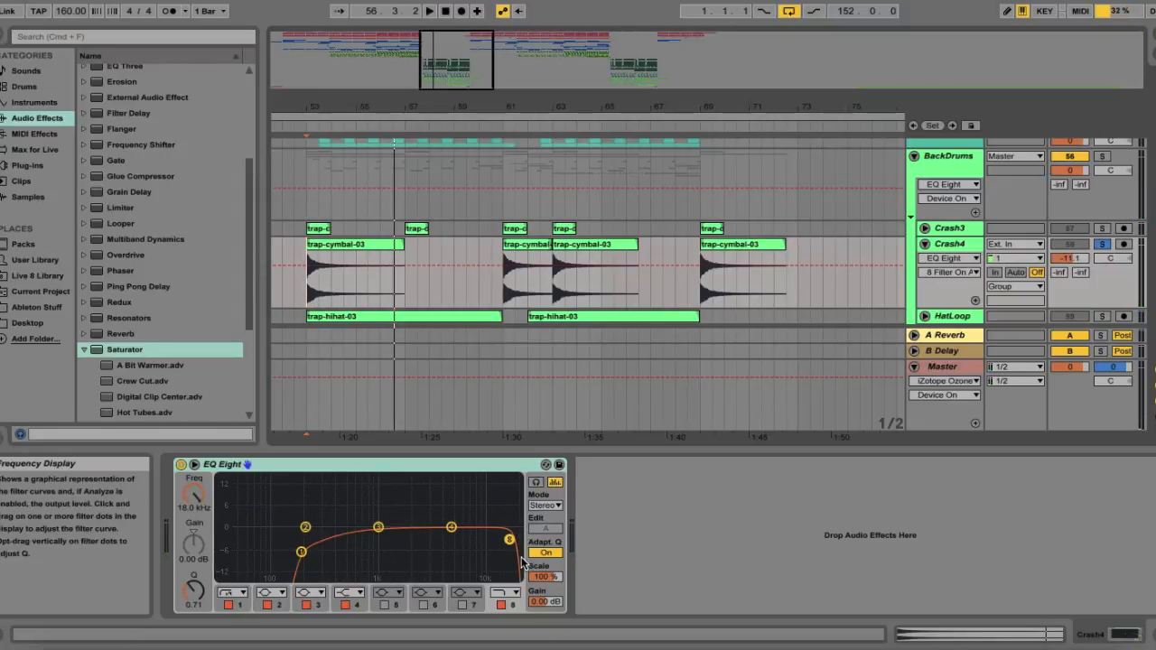
pyautogui.scroll(-2, 532, 251)
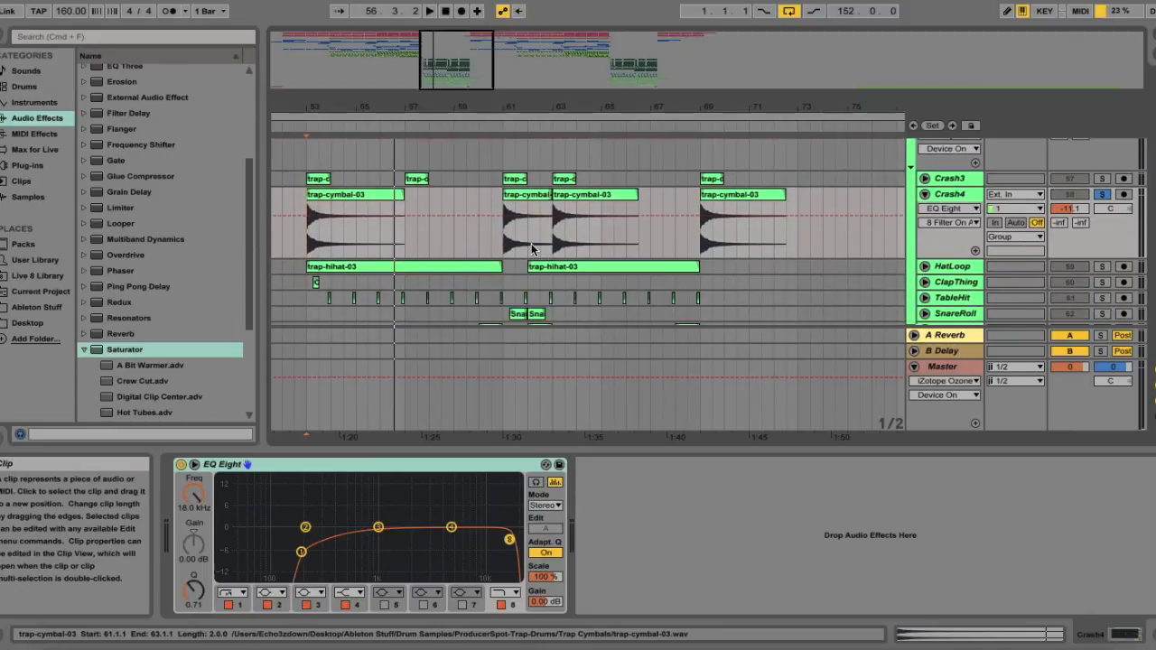
# Fold the Crash4 track, unfold and solo HatLoop, and play it from 53.1.1 with its OTT and EQ Eight in view
pyautogui.click(925, 194)
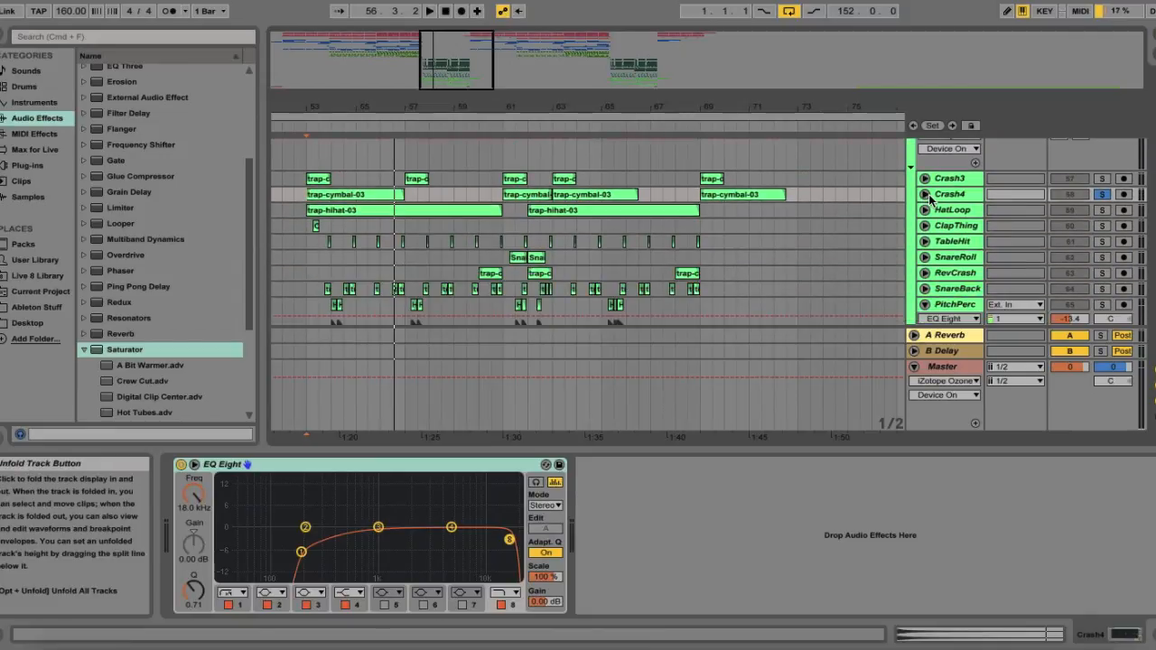
pyautogui.click(925, 210)
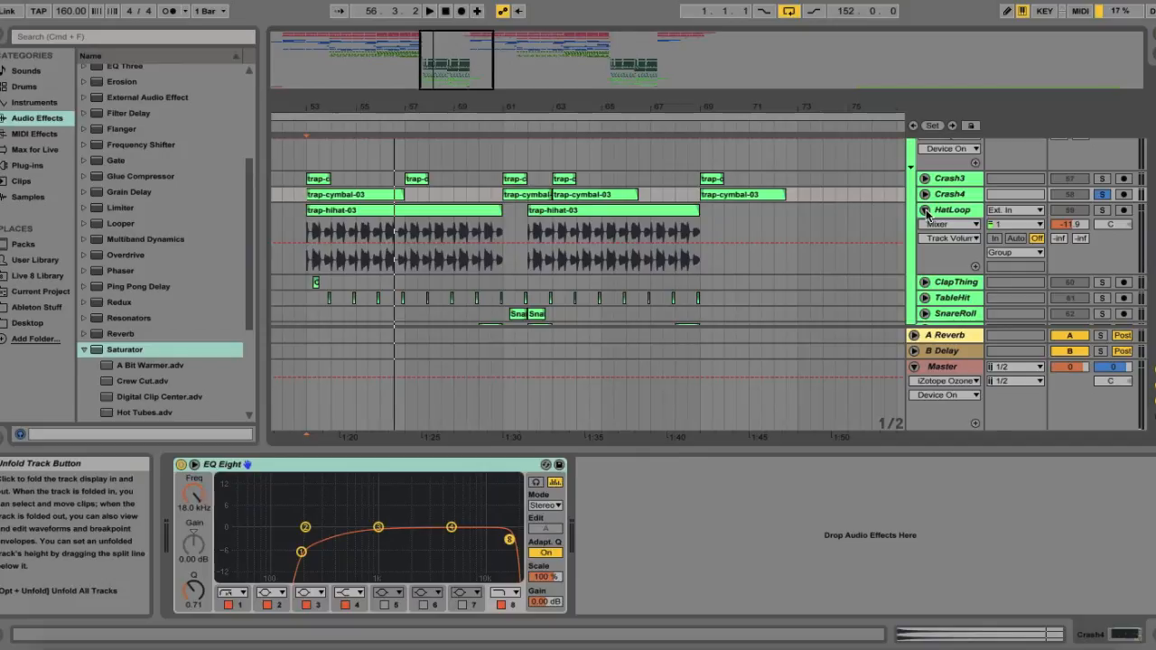
pyautogui.click(1102, 210)
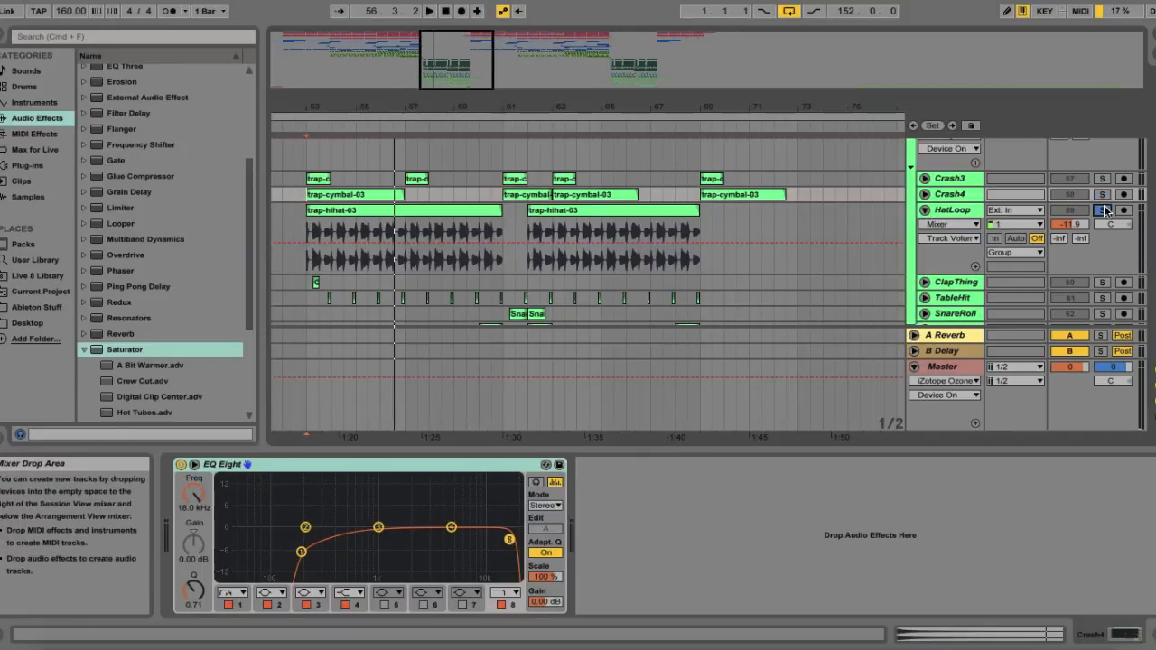
pyautogui.click(956, 209)
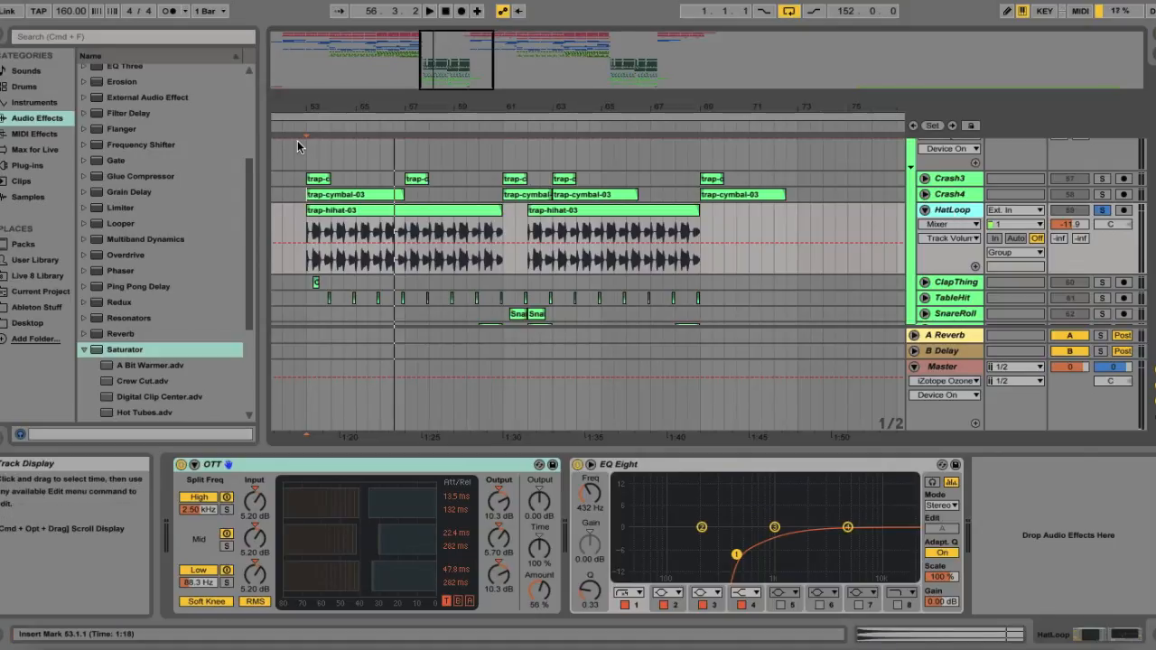
pyautogui.click(311, 231)
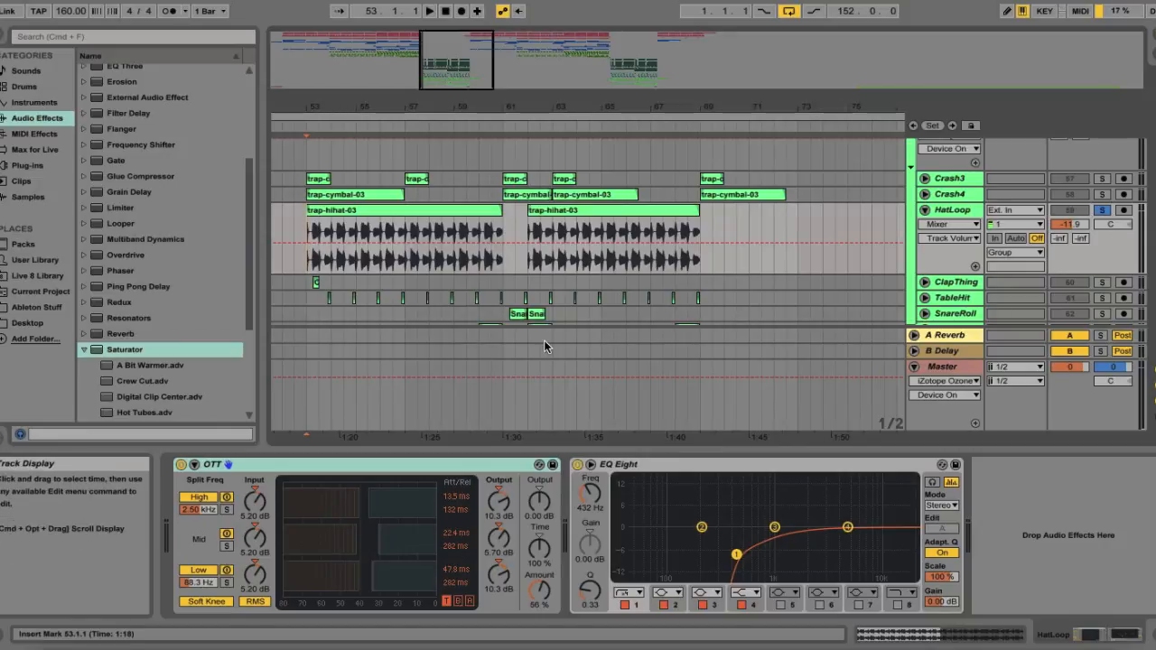
pyautogui.press('space')
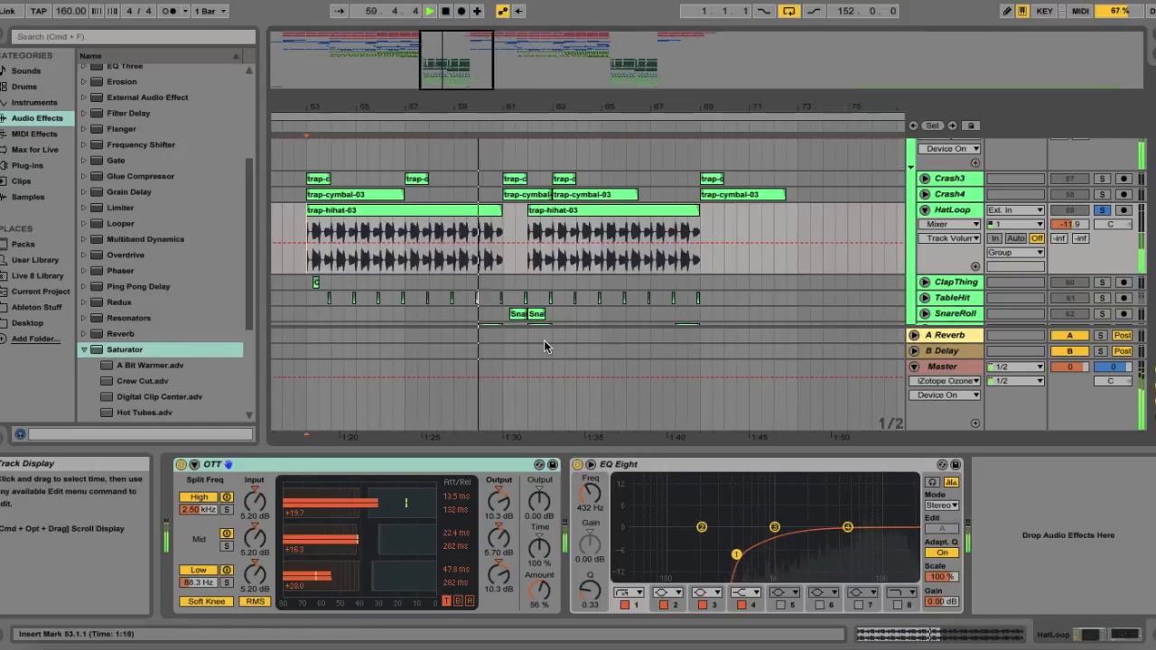
pyautogui.press('space')
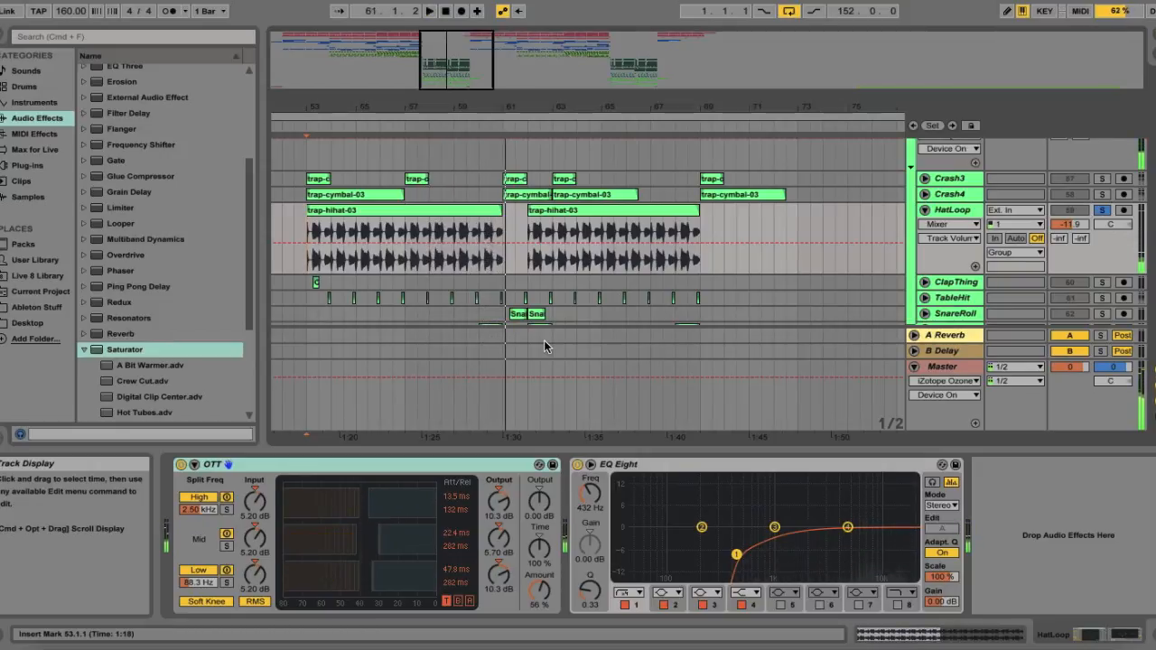
# Fold the HatLoop track, unfold and solo ClapThing, and play it from 53.1.1 with its EQ Eight in view
pyautogui.click(925, 210)
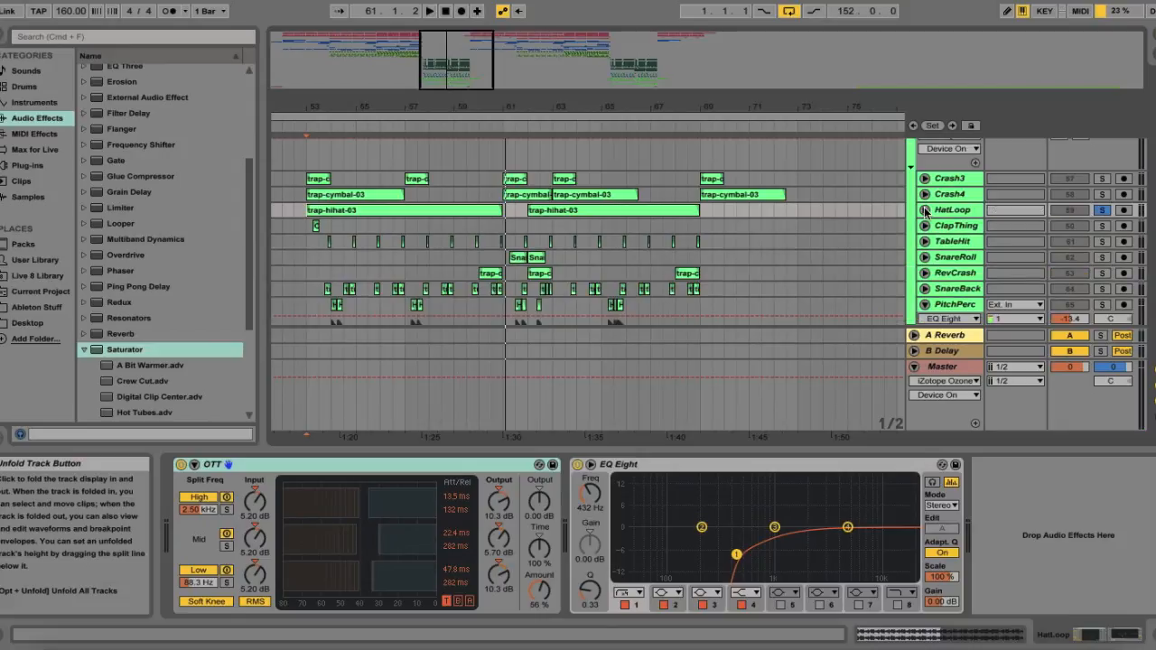
pyautogui.click(925, 226)
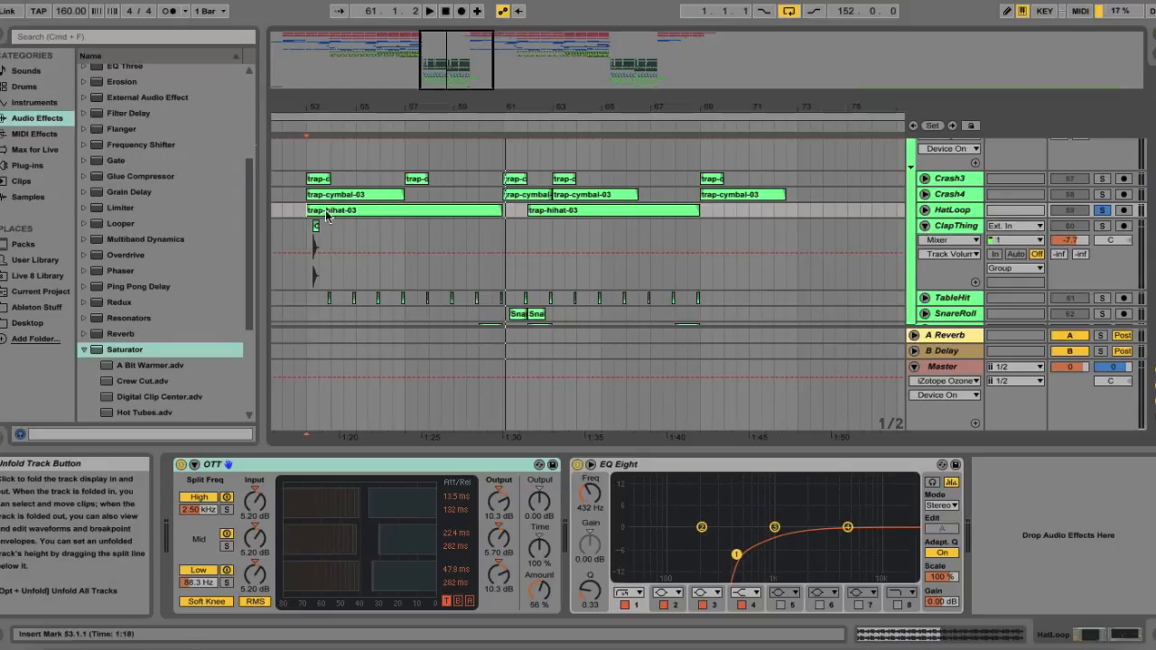
pyautogui.click(955, 226)
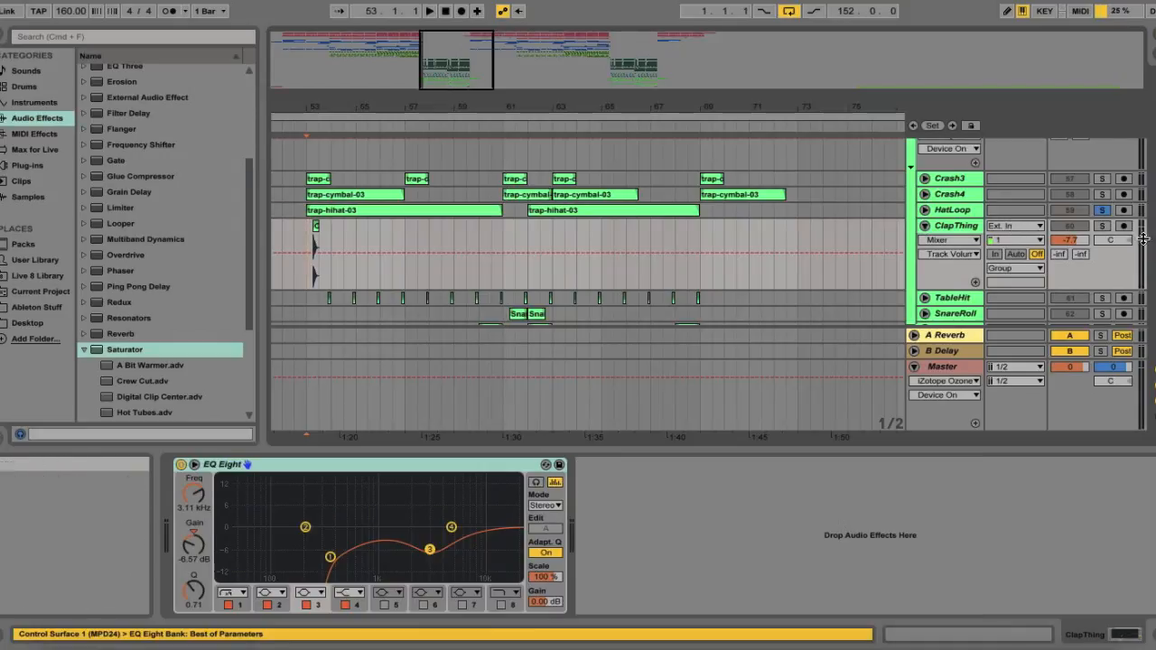
pyautogui.click(1102, 226)
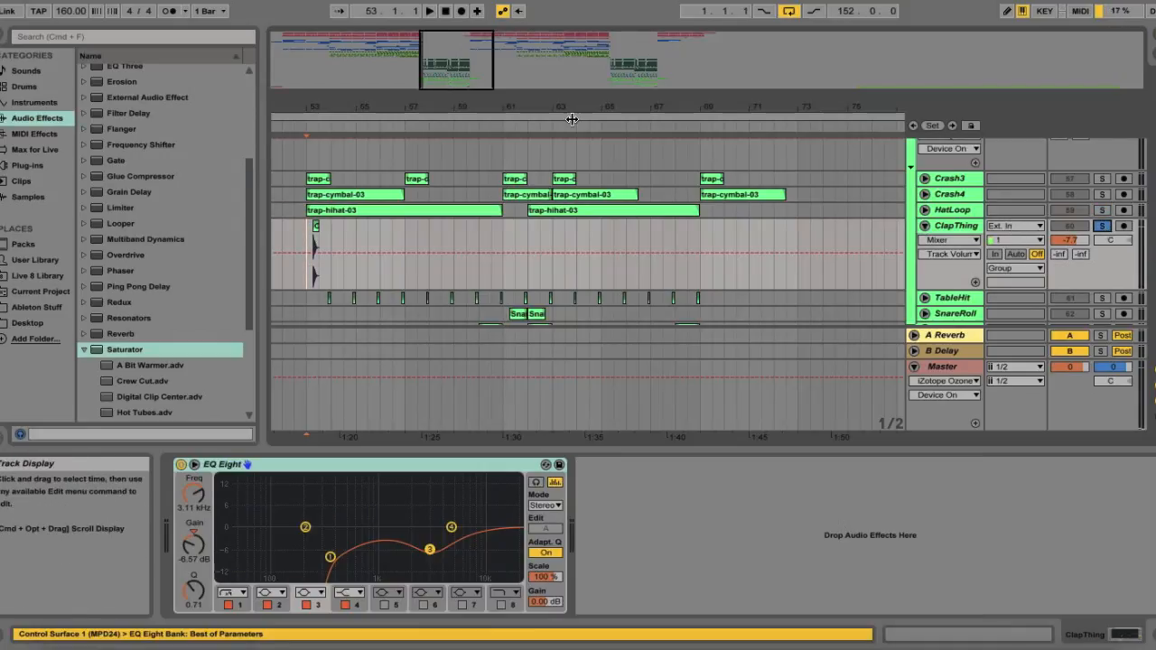
pyautogui.press('space')
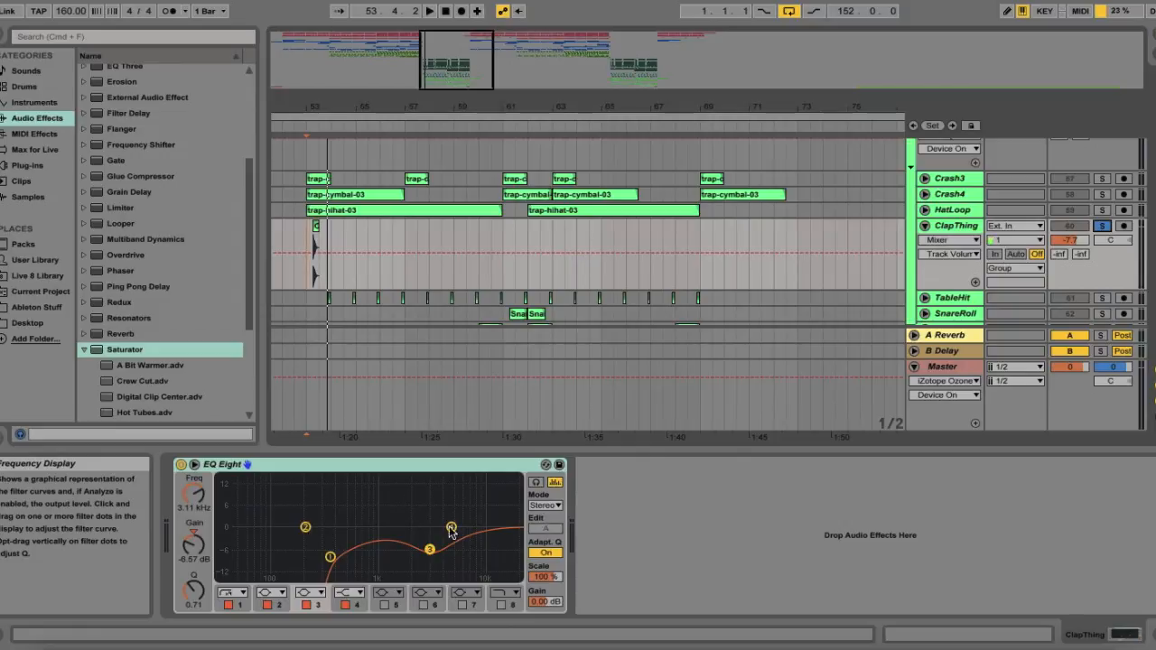
# Fold the ClapThing track, unfold and solo TableHit, and play it from 53.3.1 with its EQ Eight in view
pyautogui.click(924, 227)
pyautogui.click(926, 210)
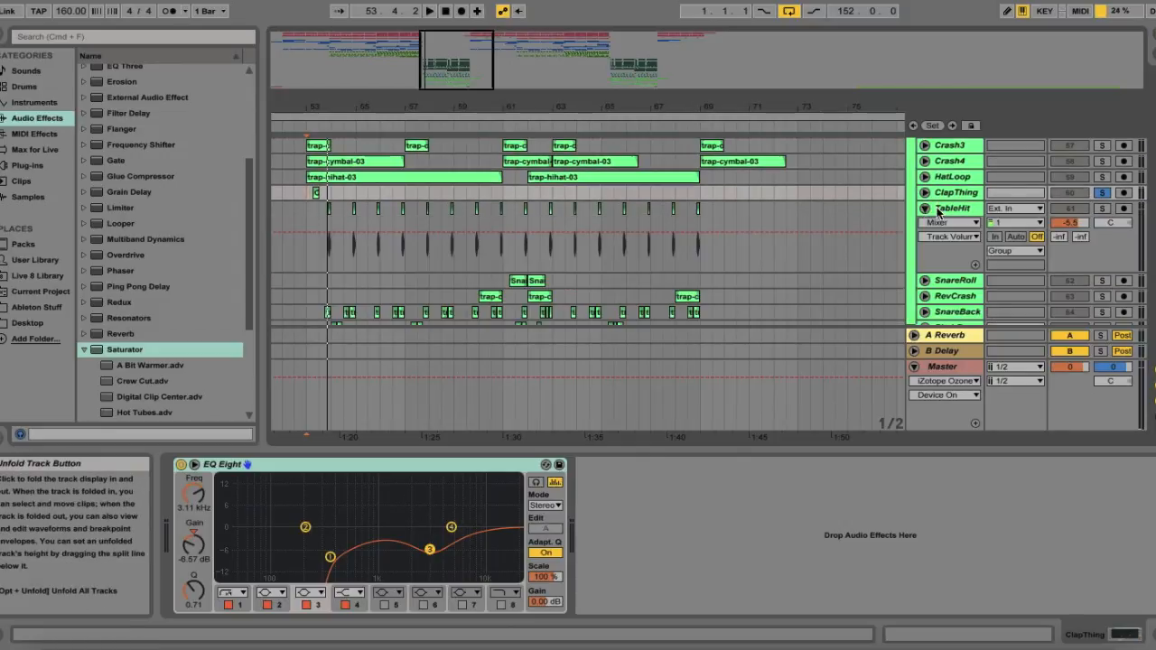
pyautogui.click(1103, 209)
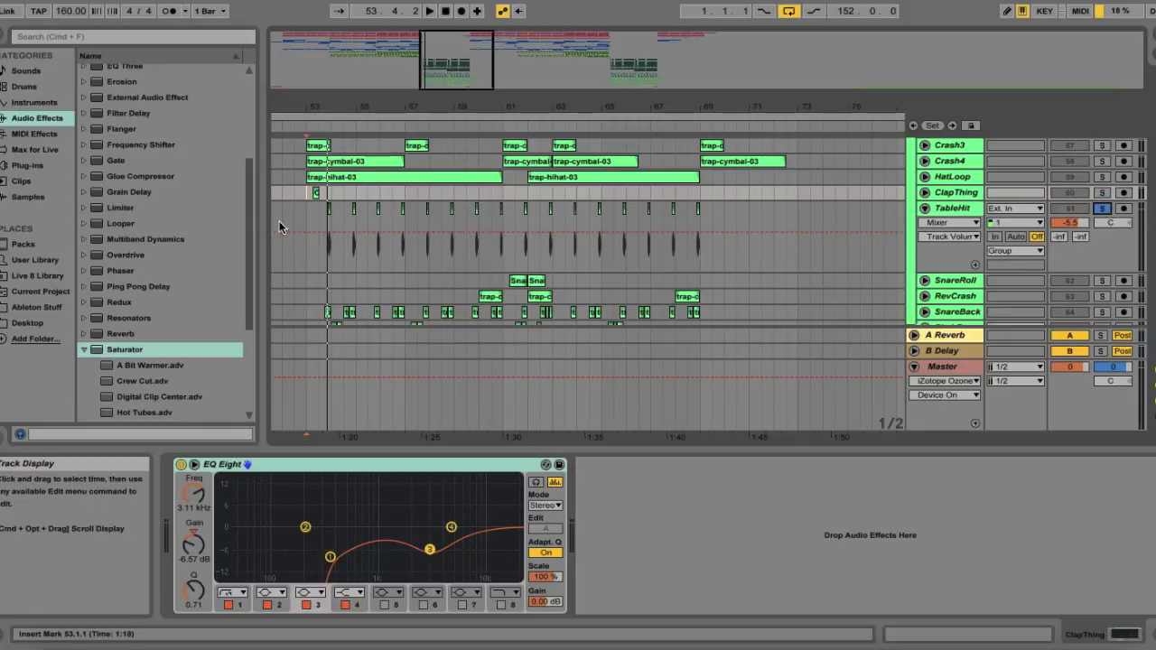
pyautogui.click(316, 220)
pyautogui.press('space')
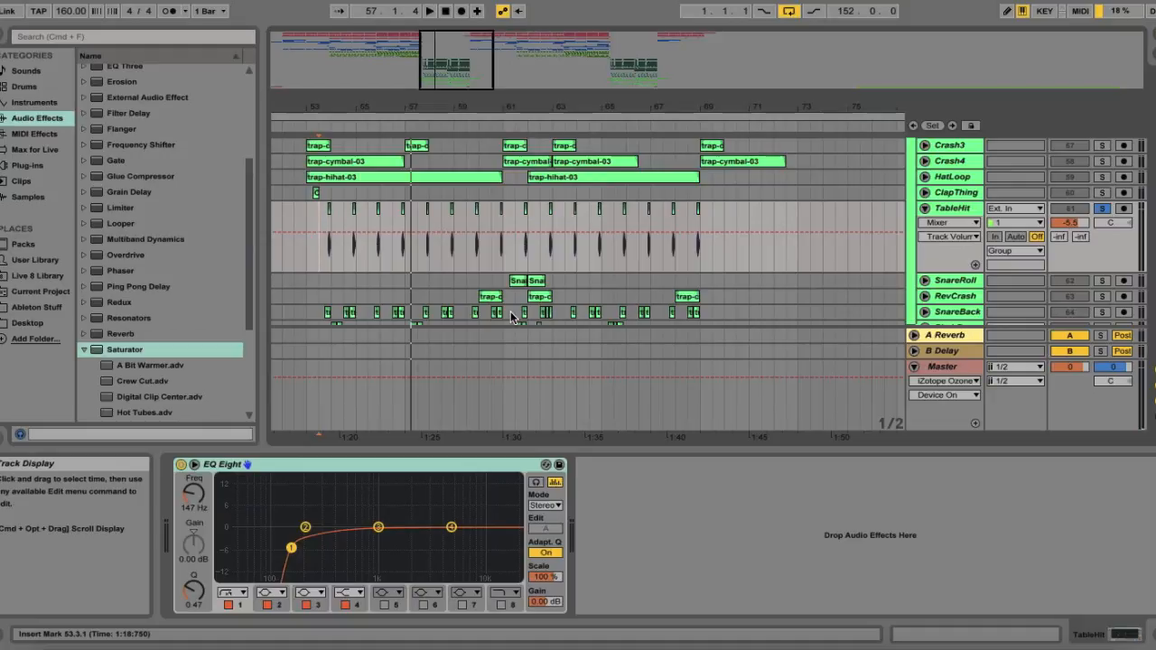
# Fold the TableHit track, unfold and solo SnareRoll, and play its two snare clips from 61.2.1
pyautogui.click(925, 209)
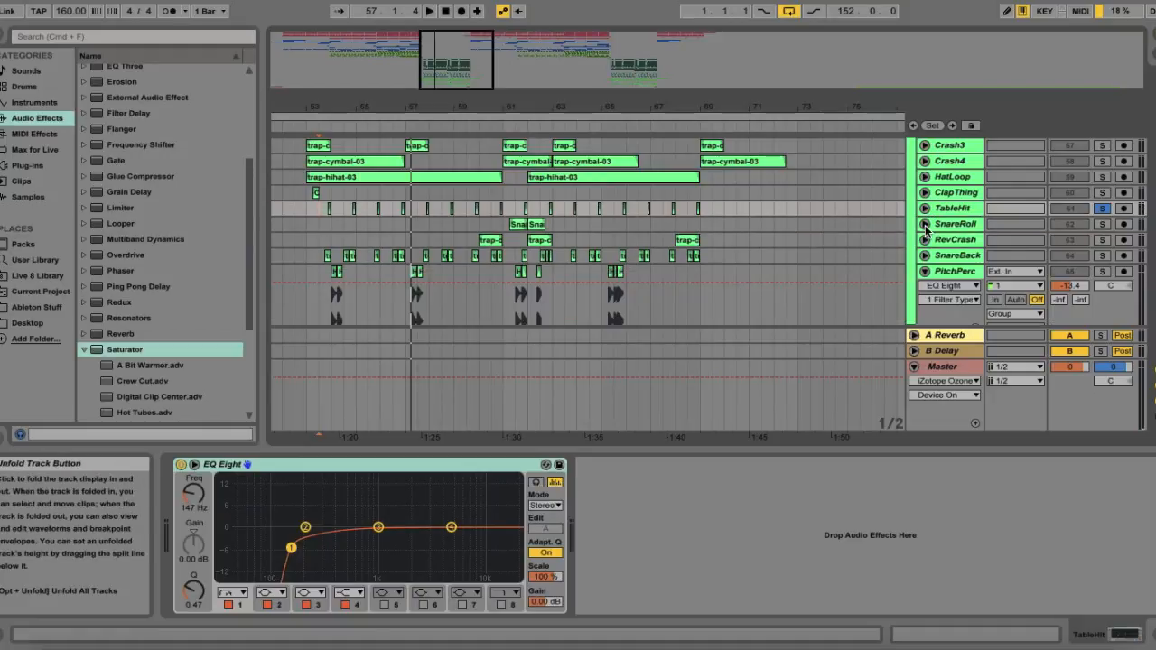
pyautogui.click(925, 225)
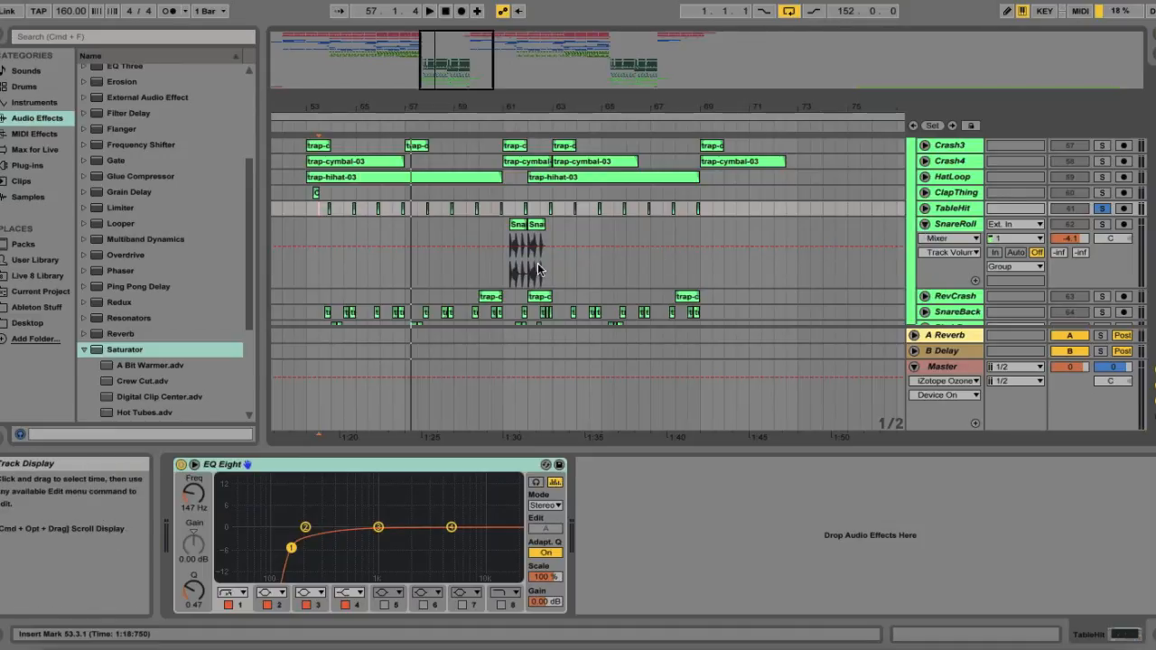
pyautogui.click(506, 268)
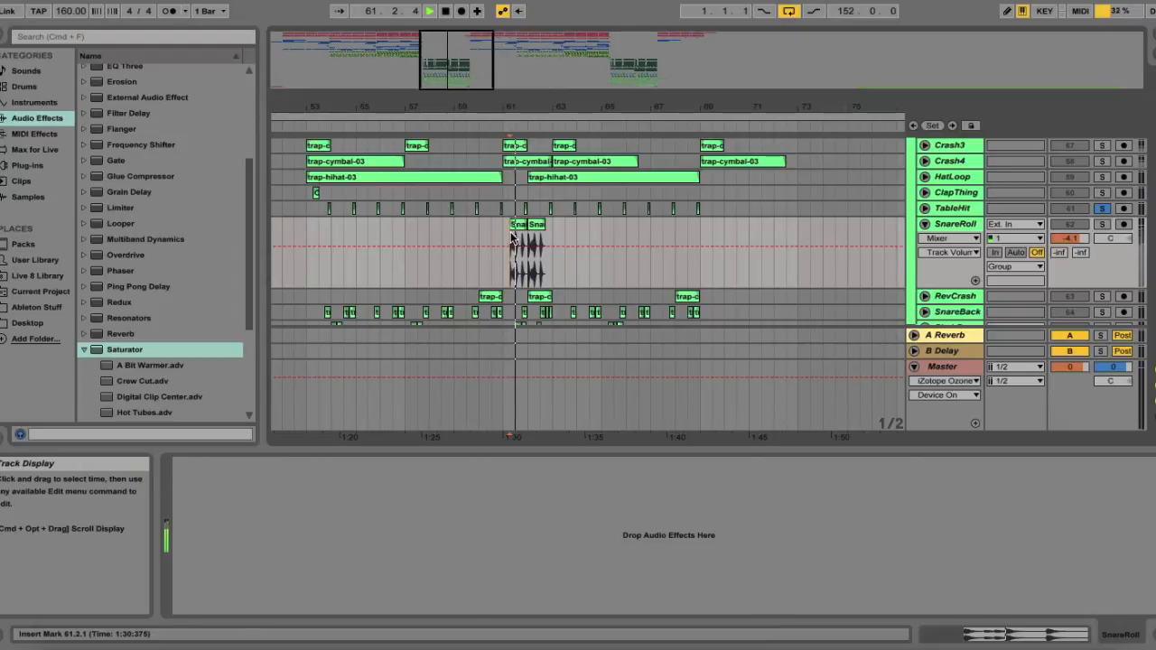
pyautogui.click(1103, 224)
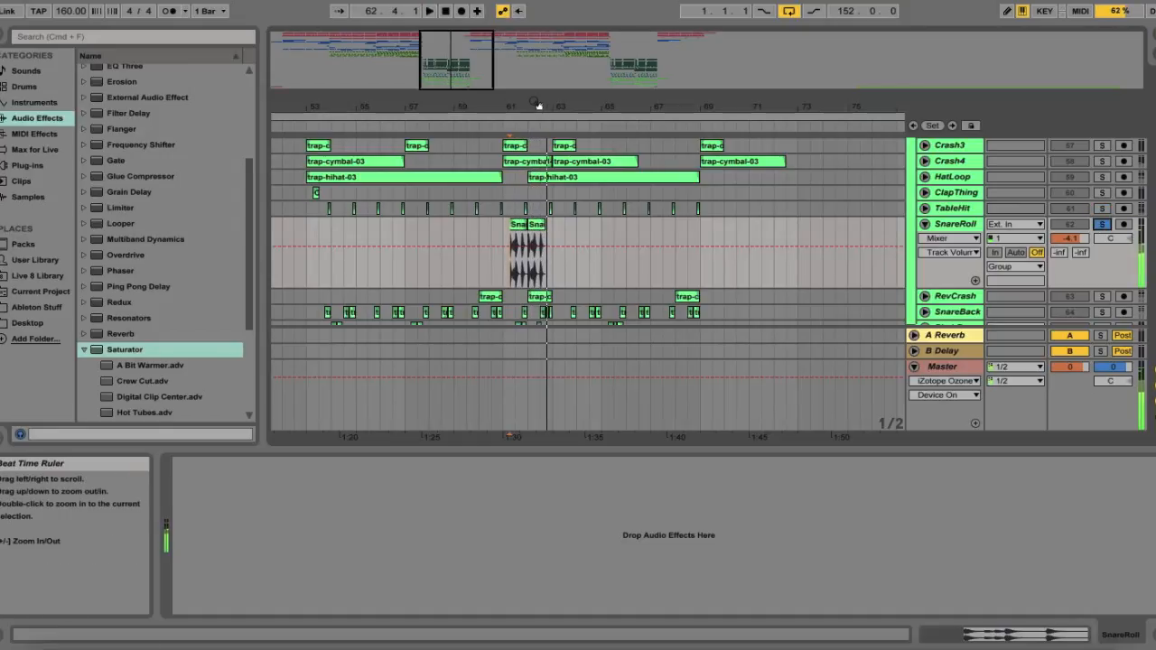
pyautogui.moveTo(538, 106); pyautogui.dragTo(508, 193)
pyautogui.press('space')
# Open the first Snare Drum clip on the SnareRoll track and display its Transposition envelope
pyautogui.click(492, 225)
pyautogui.doubleClick(491, 225)
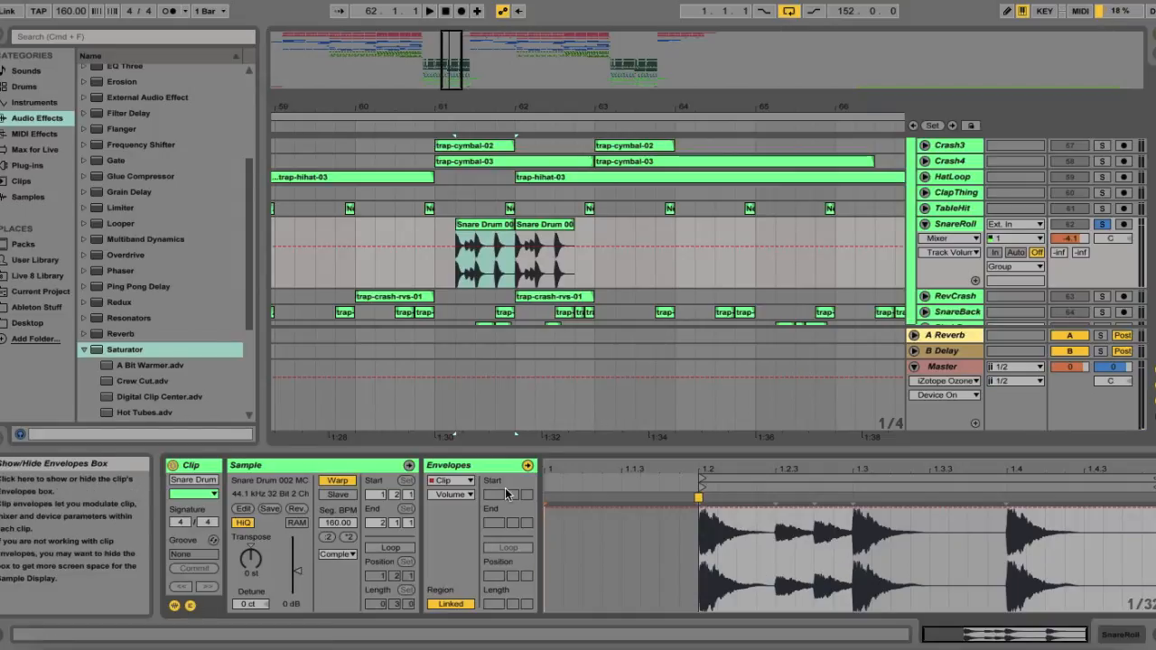
pyautogui.click(456, 495)
pyautogui.click(454, 518)
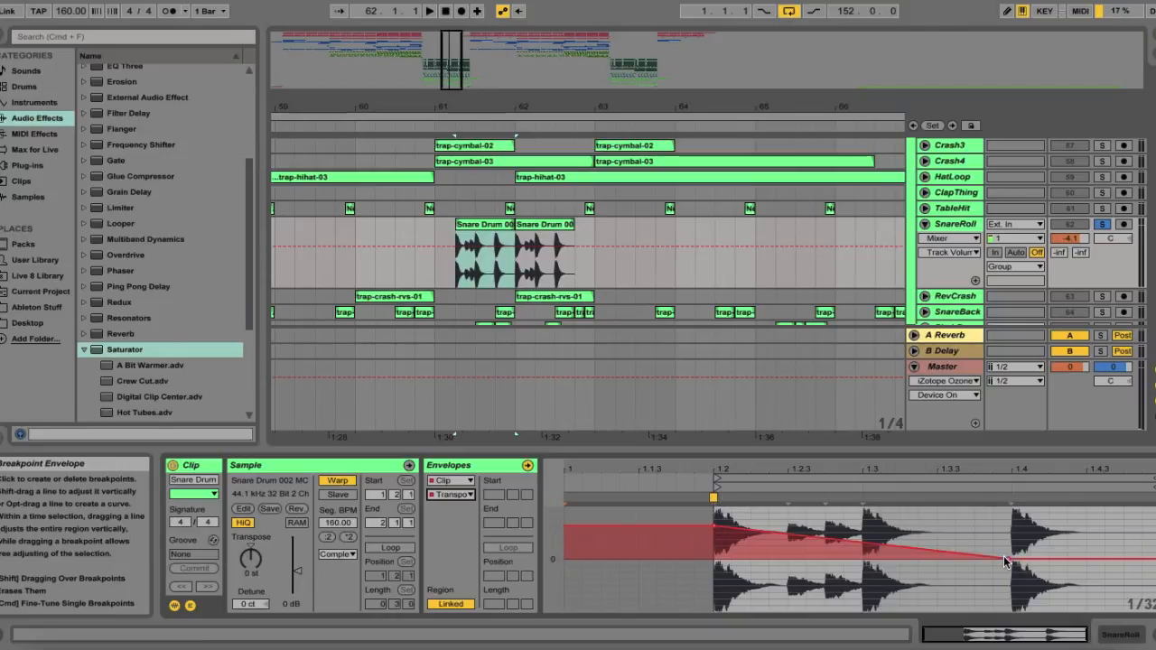
# Replay the soloed SnareRoll clips from 61.2.1 while following the first clip's Transposition envelope
pyautogui.click(454, 265)
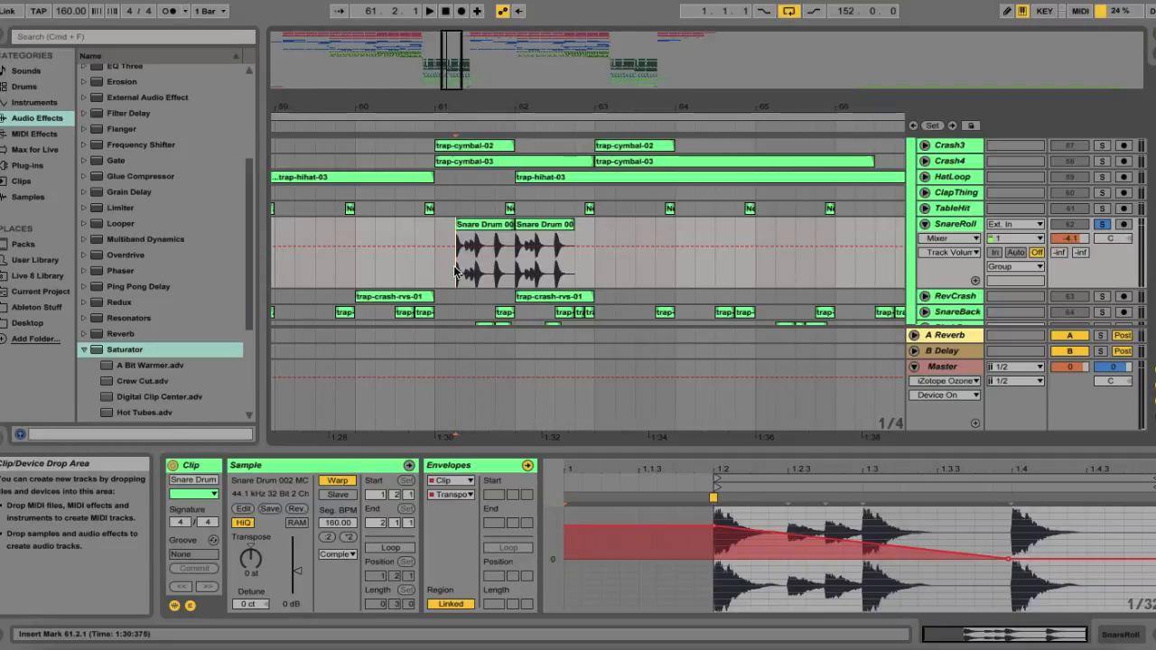
pyautogui.press('space')
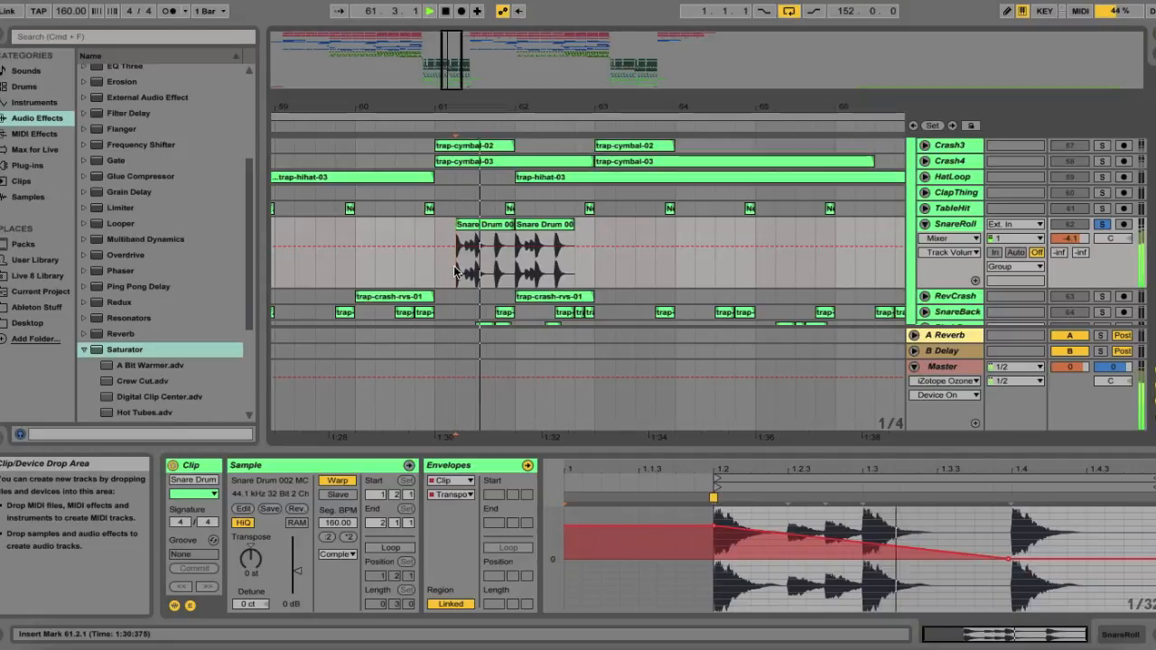
pyautogui.press('space')
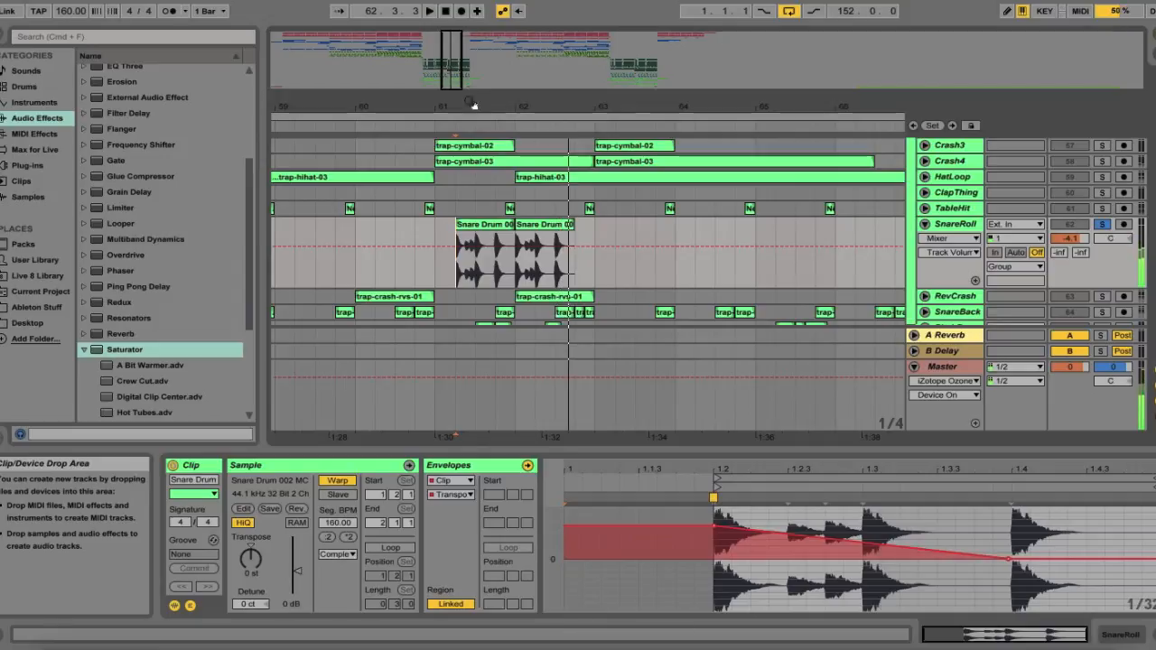
pyautogui.moveTo(453, 60); pyautogui.dragTo(453, 36)
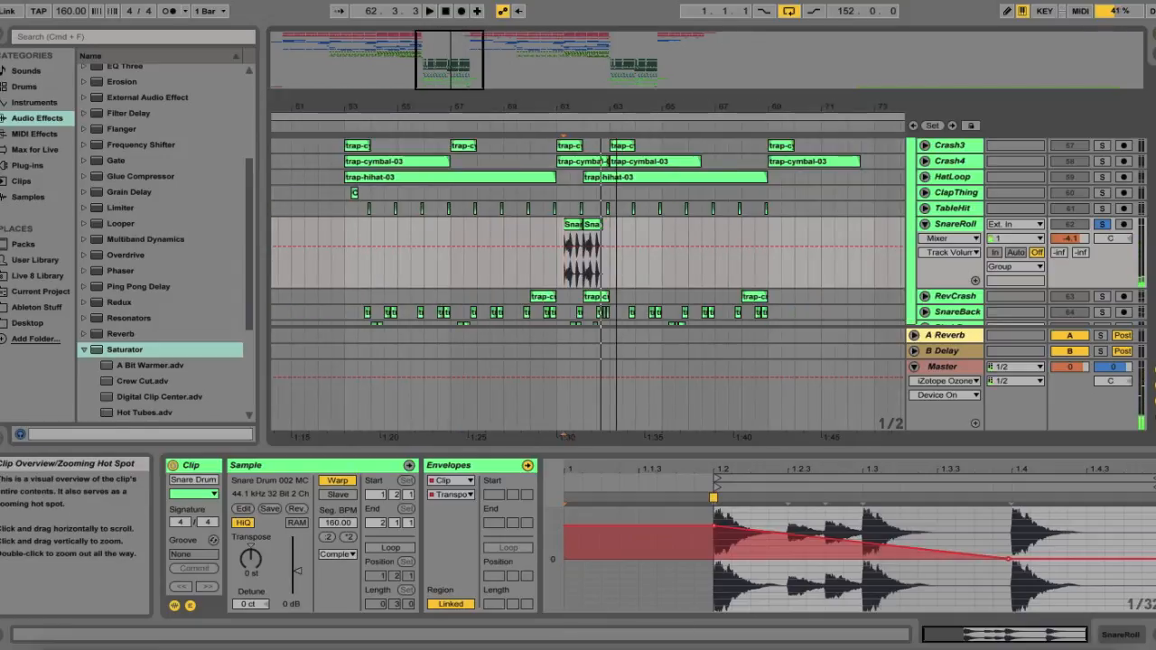
# Fold the SnareRoll track, unfold and solo RevCrash, play it from 60.1.1, and display its EQ Eight
pyautogui.click(925, 224)
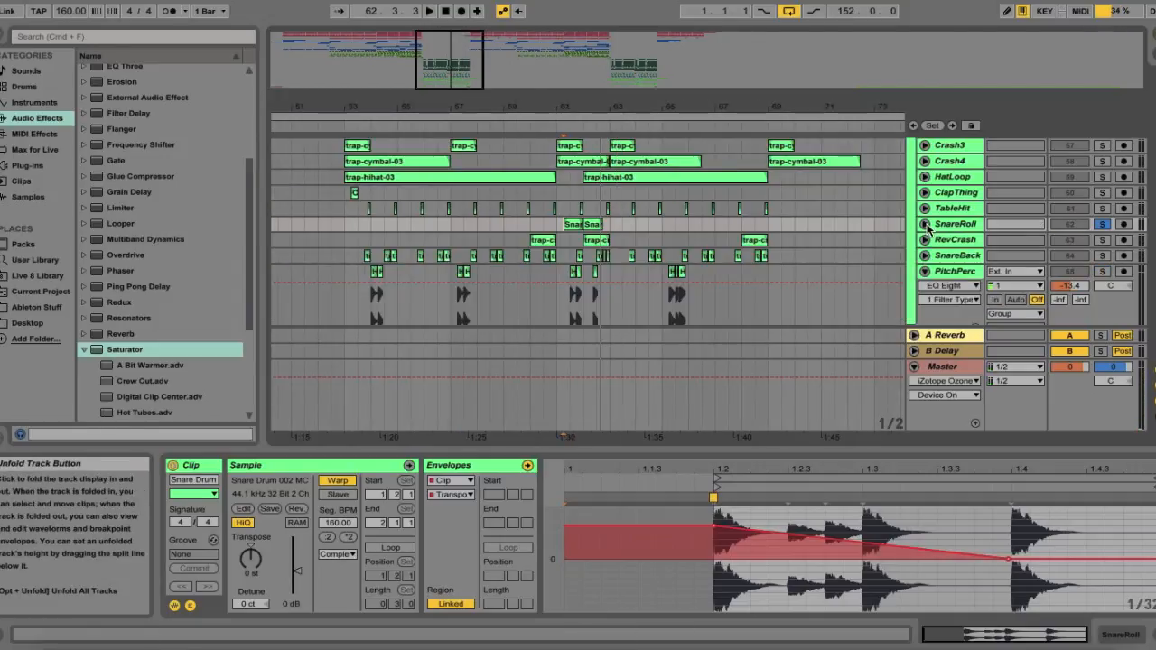
pyautogui.click(925, 239)
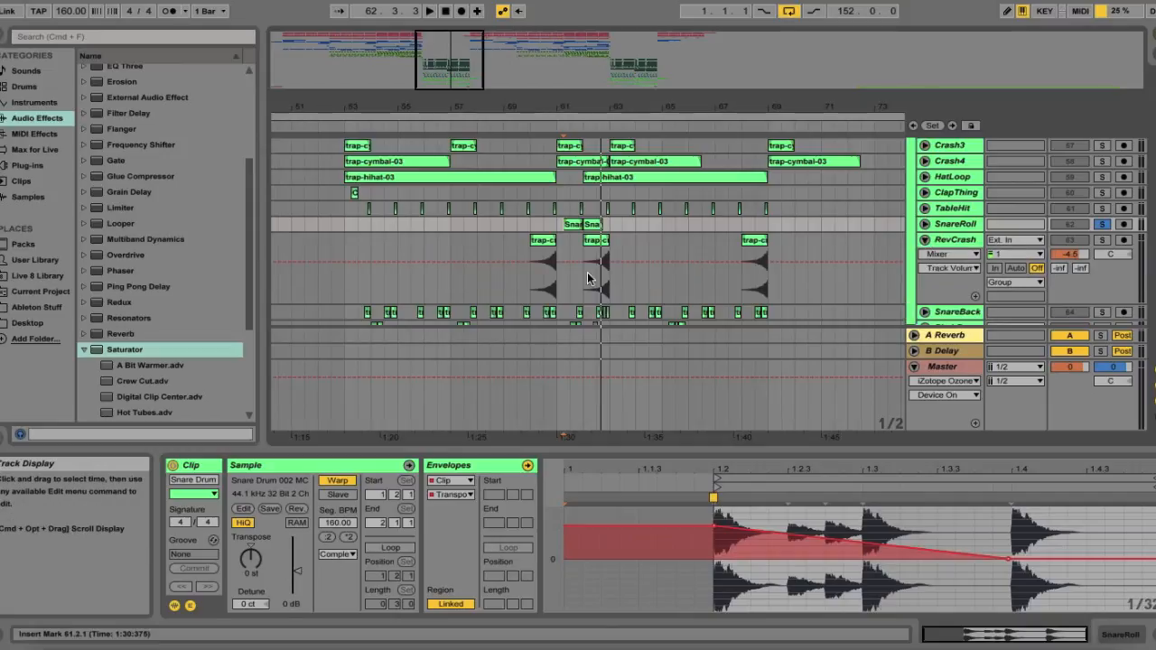
pyautogui.click(540, 276)
pyautogui.click(1103, 240)
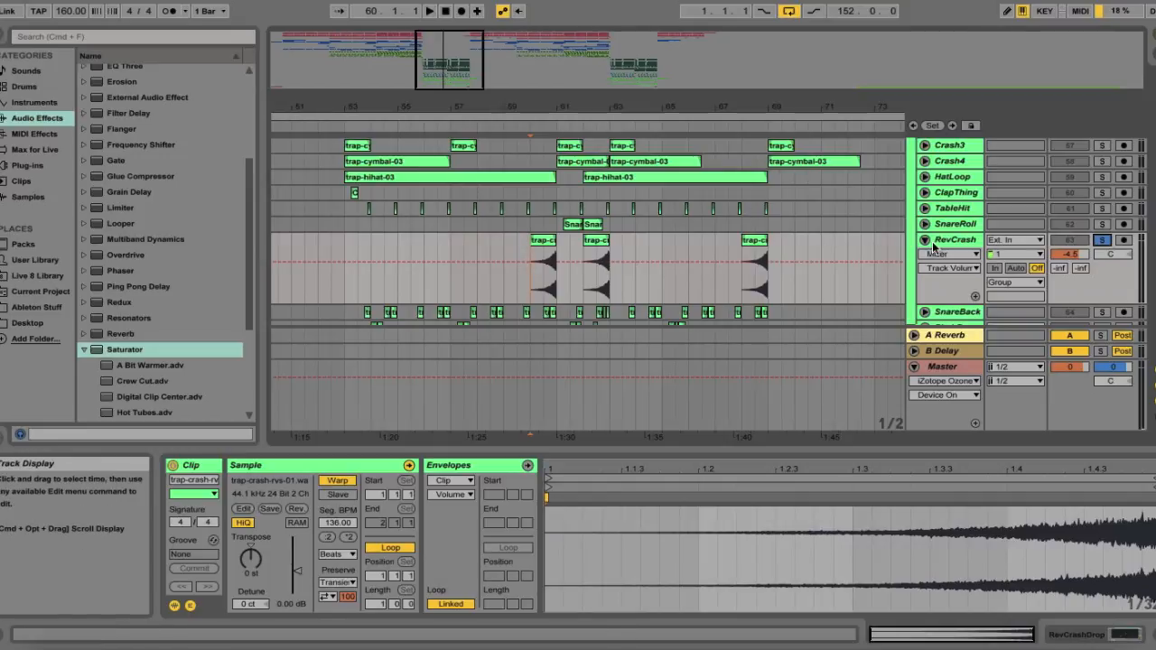
pyautogui.press('space')
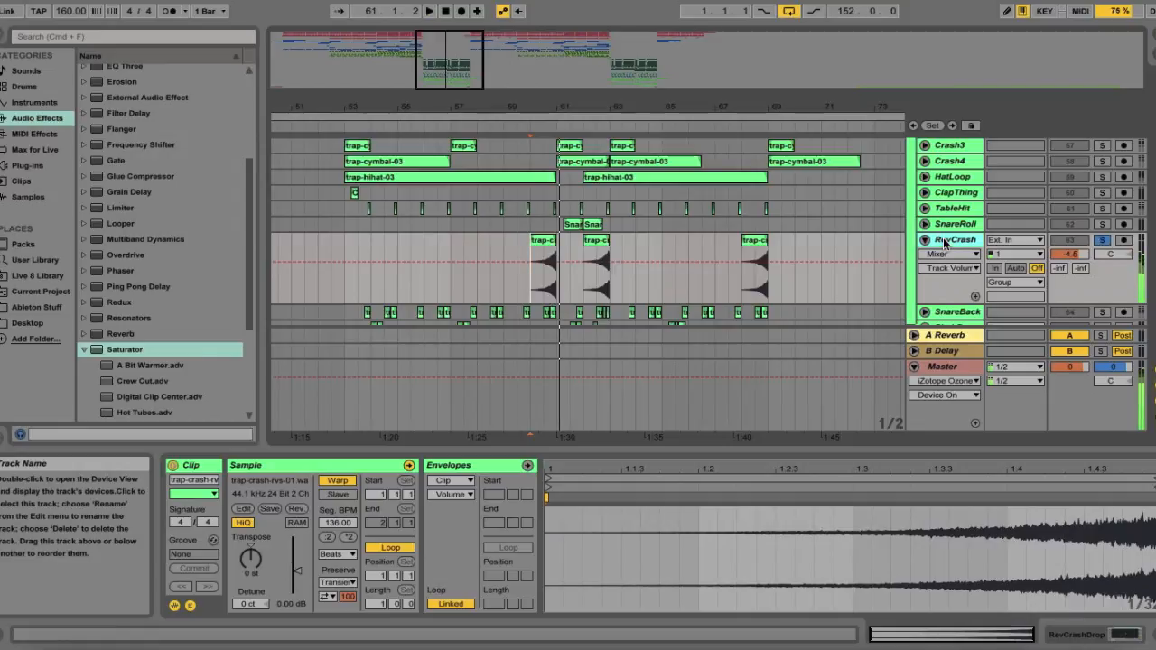
pyautogui.doubleClick(946, 242)
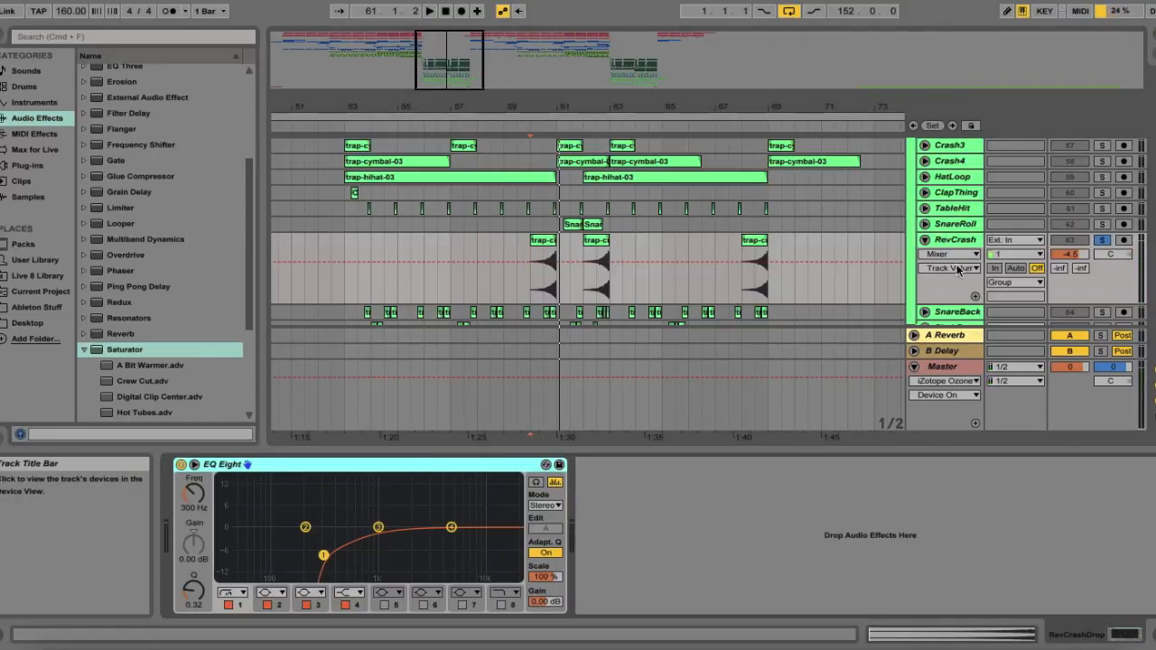
# Fold the RevCrash track, unfold and solo SnareBack, and play it from 53.1.1 with its EQ Eight in view
pyautogui.click(926, 242)
pyautogui.scroll(-4, 928, 244)
pyautogui.click(924, 191)
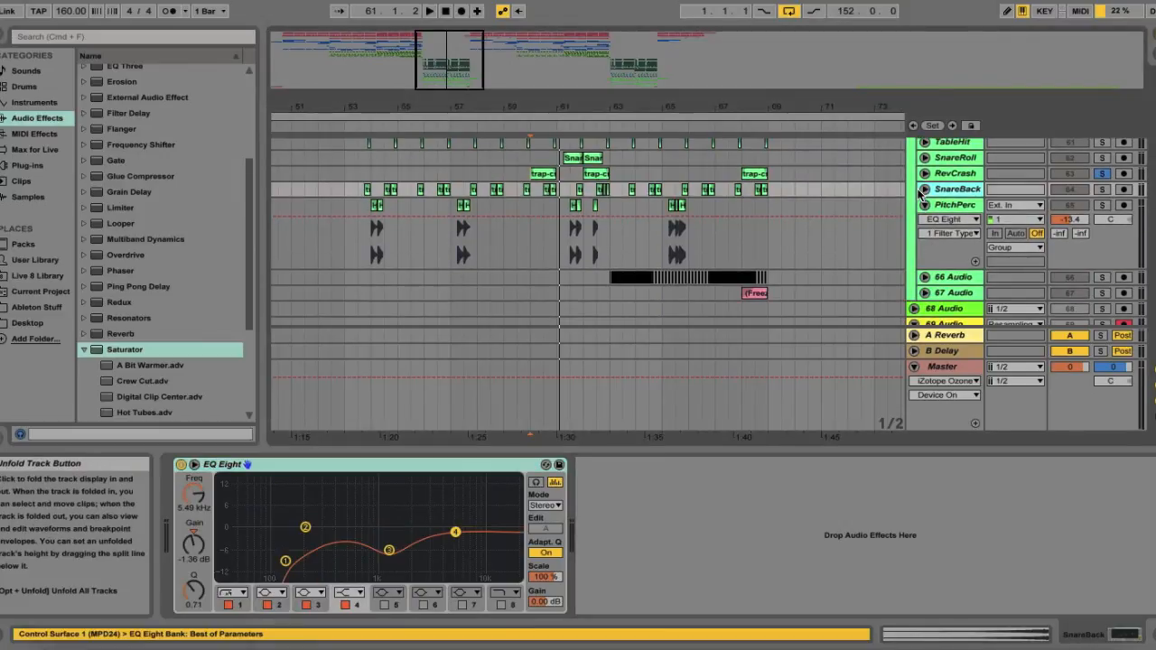
pyautogui.click(924, 190)
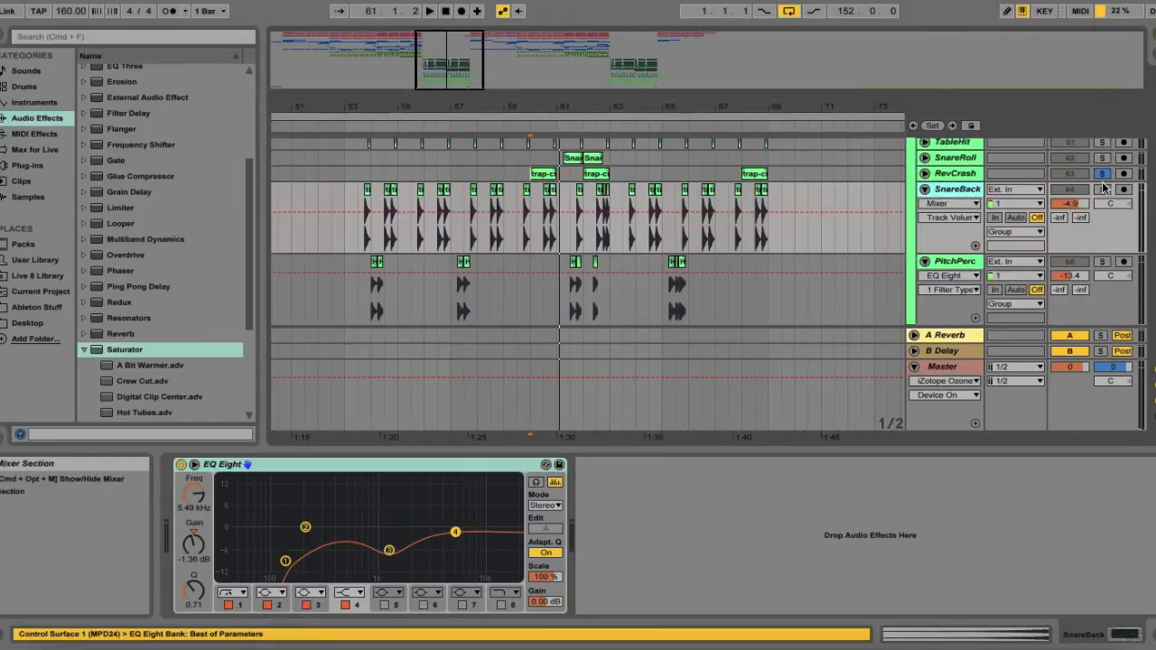
pyautogui.click(1102, 189)
pyautogui.click(348, 231)
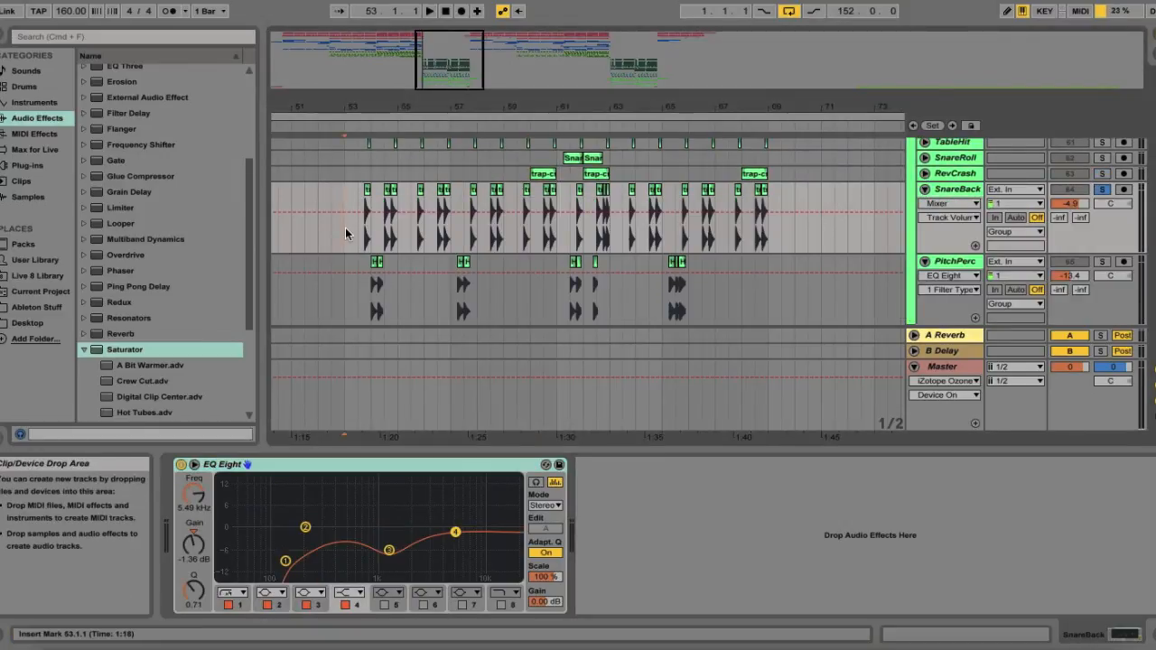
pyautogui.press('space')
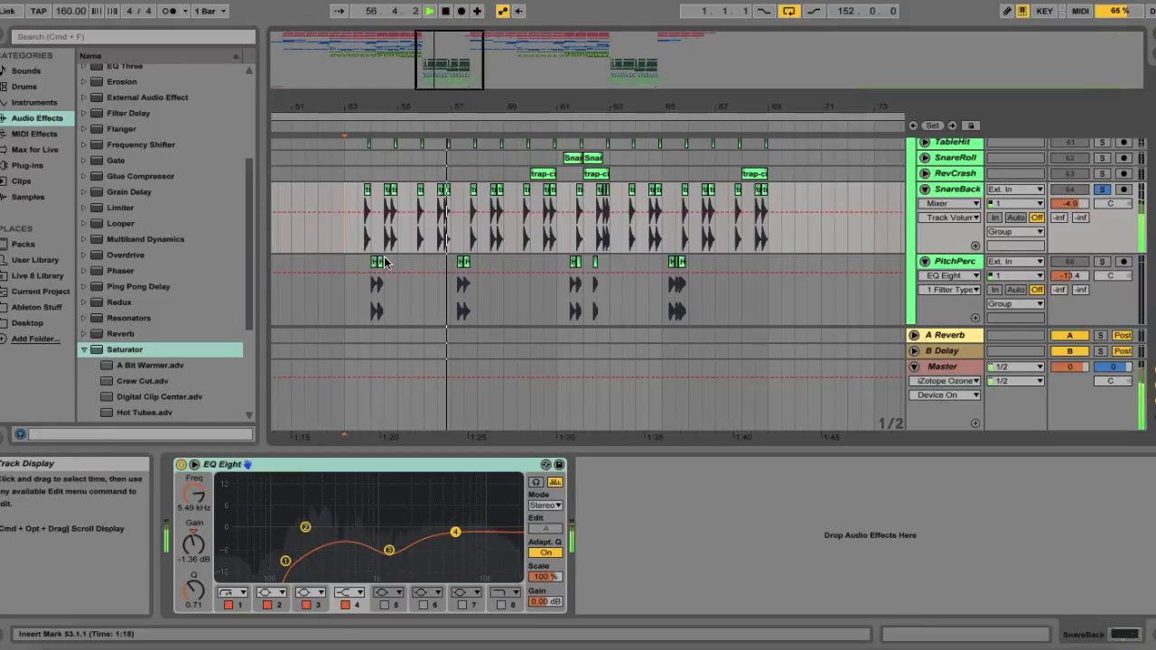
pyautogui.press('space')
# Compare the SnareBack clips with the surrounding drum tracks and briefly replay the soloed track from 53.1.1
pyautogui.scroll(2, 370, 253)
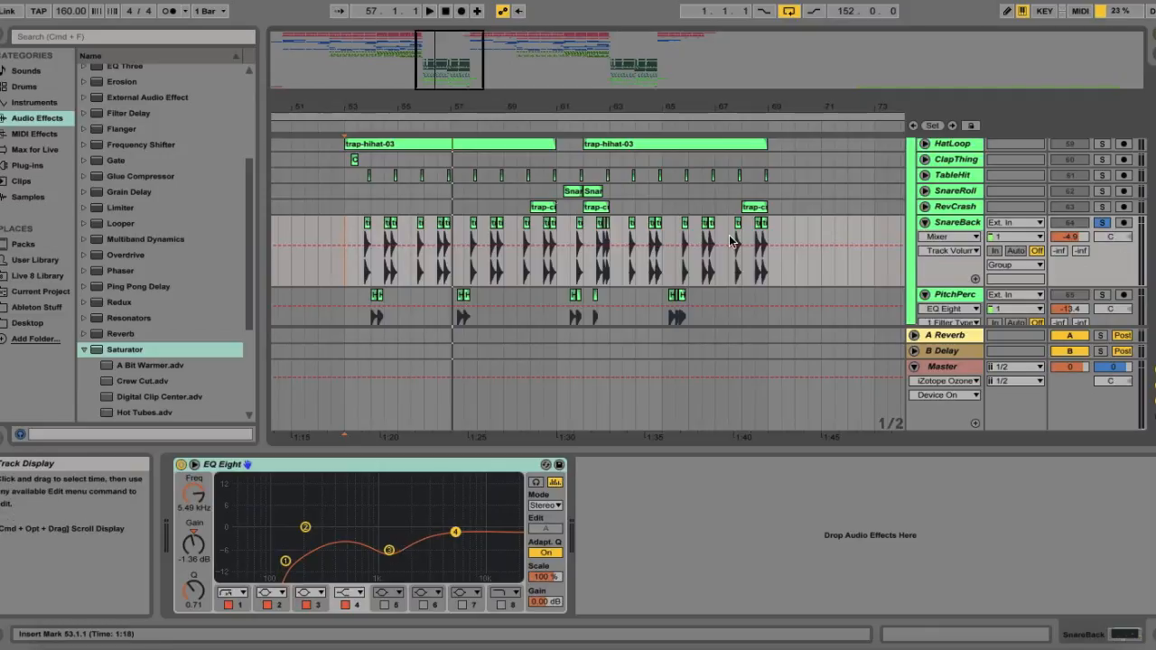
pyautogui.scroll(5, 484, 158)
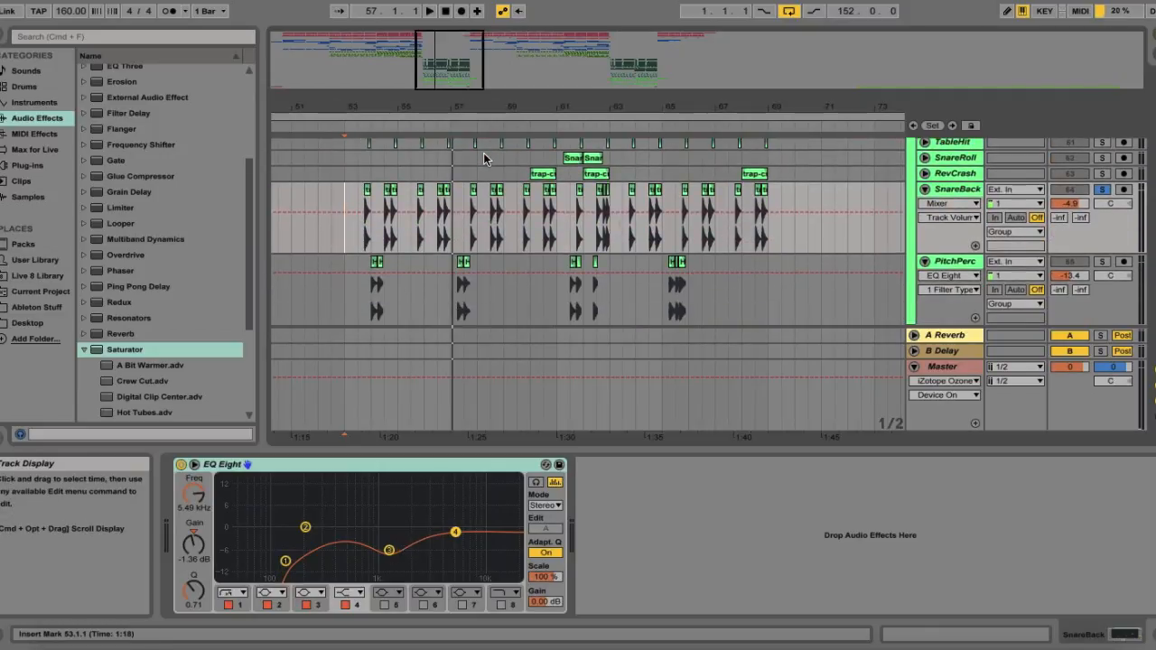
pyautogui.scroll(-5, 483, 159)
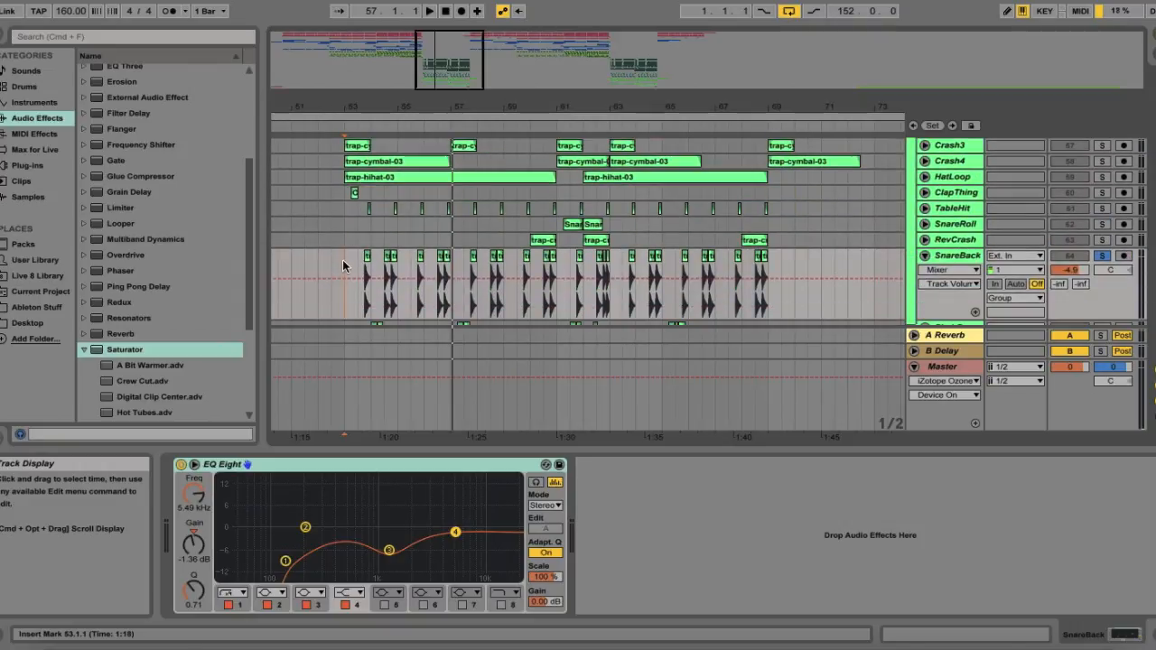
pyautogui.press('space')
pyautogui.press('space')
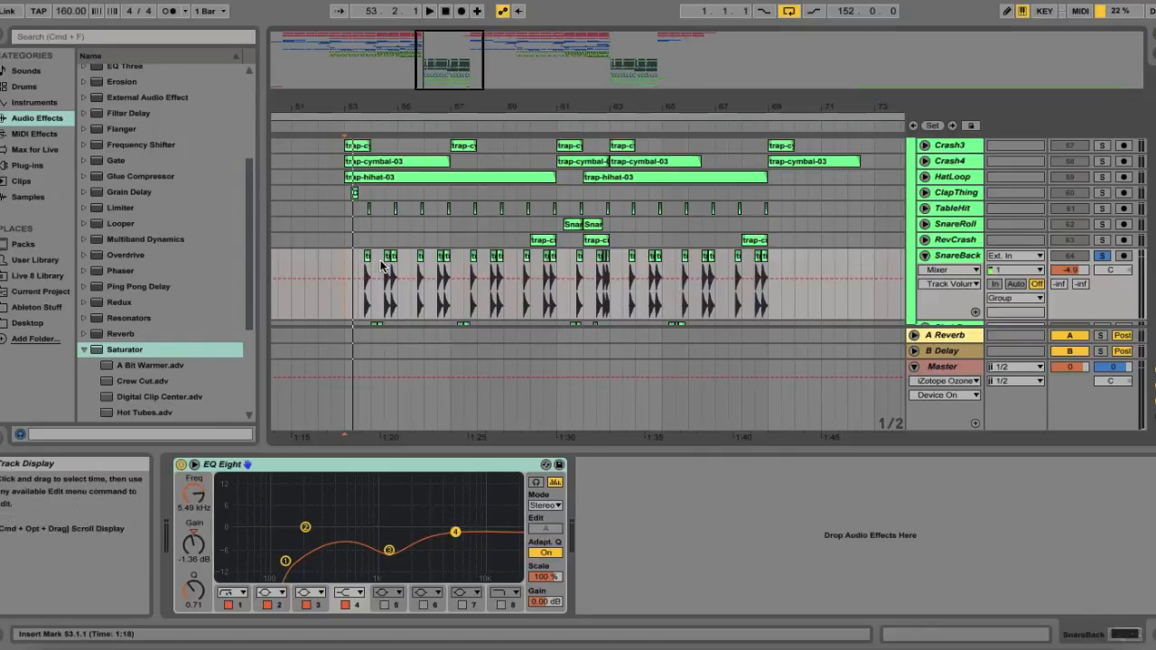
# Fold the SnareBack track, solo PitchPerc, and display its EQ Eight
pyautogui.click(925, 257)
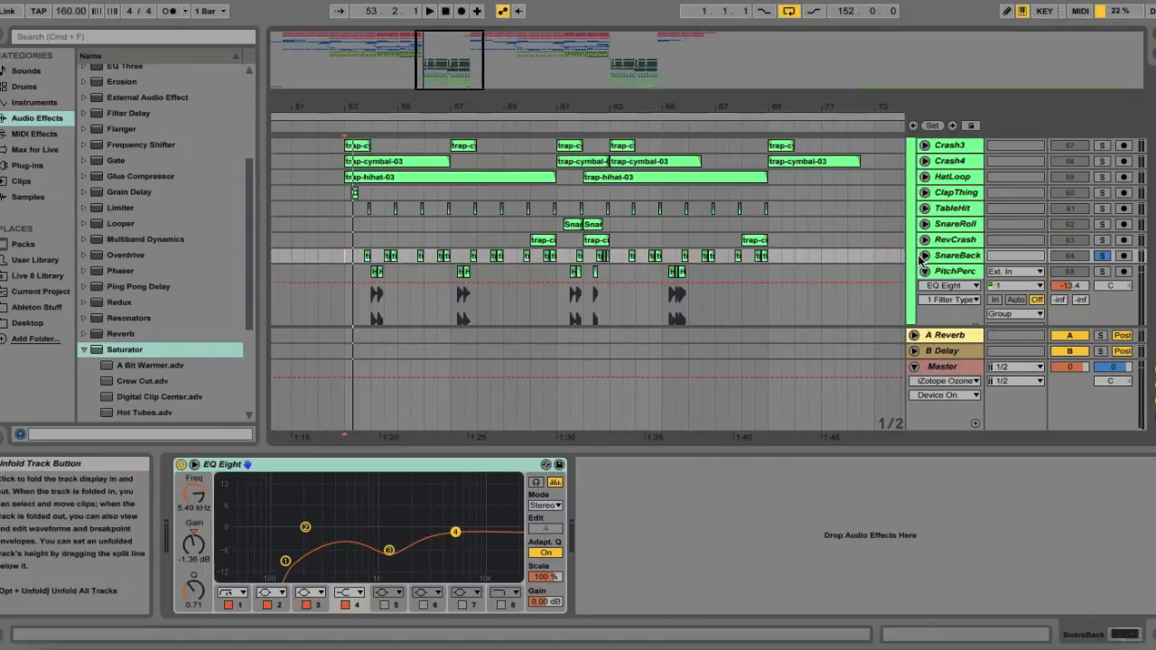
pyautogui.scroll(-2, 922, 259)
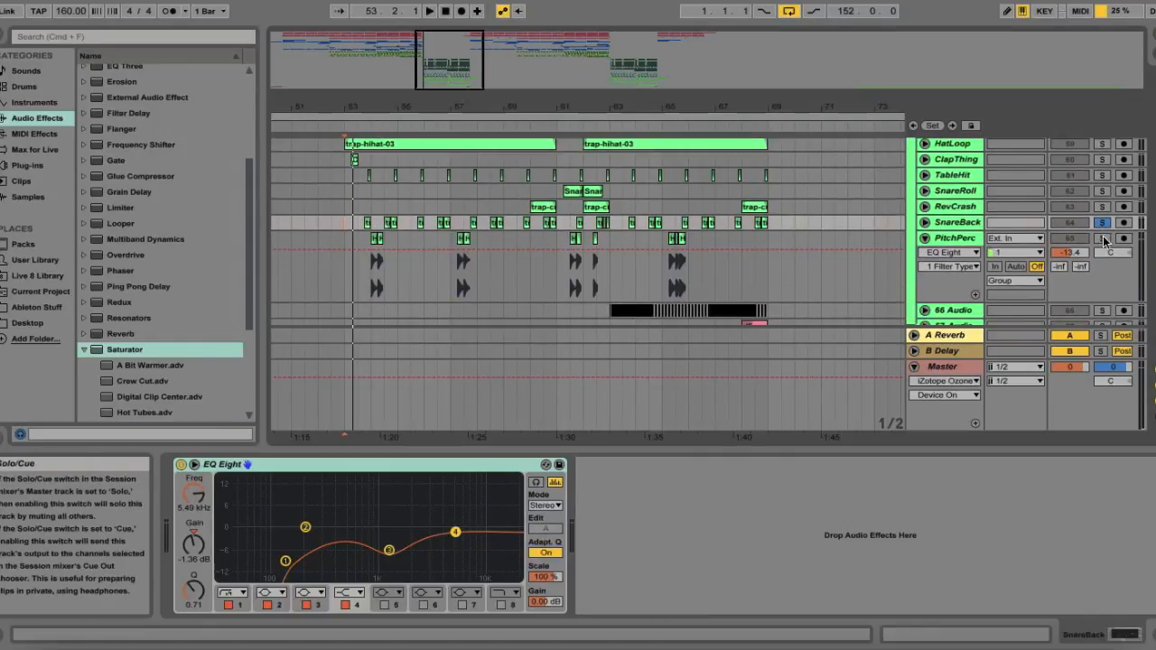
pyautogui.click(1102, 237)
pyautogui.click(973, 242)
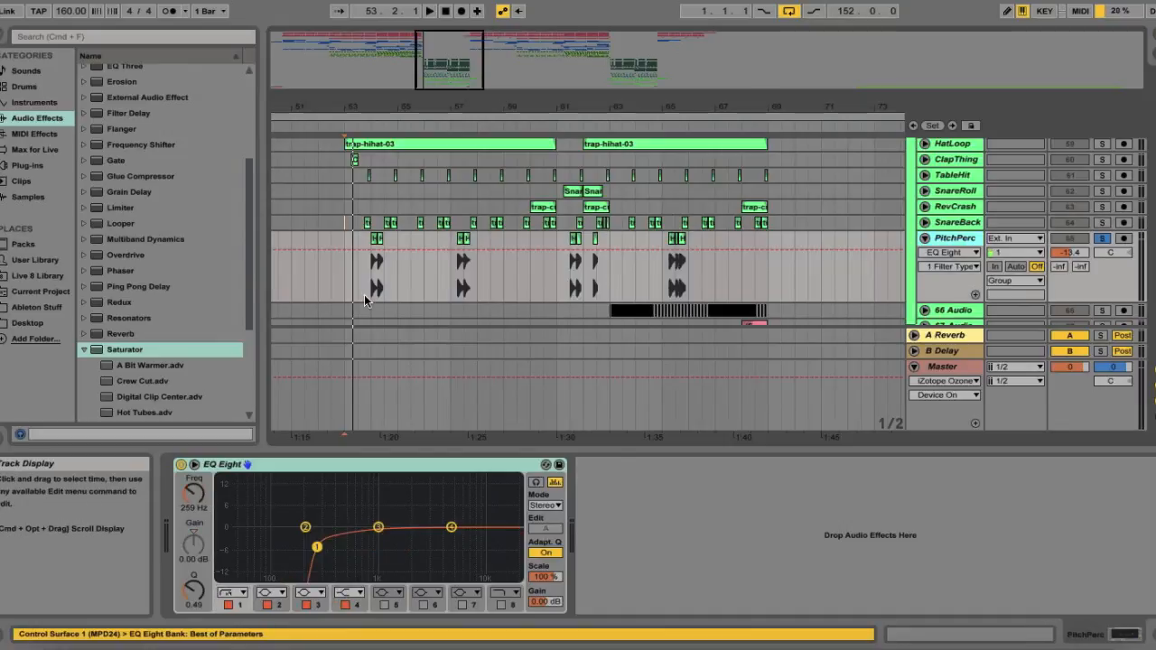
# Browse the Samples library down to the Hihat samples
pyautogui.click(12, 199)
pyautogui.scroll(-15, 112, 170)
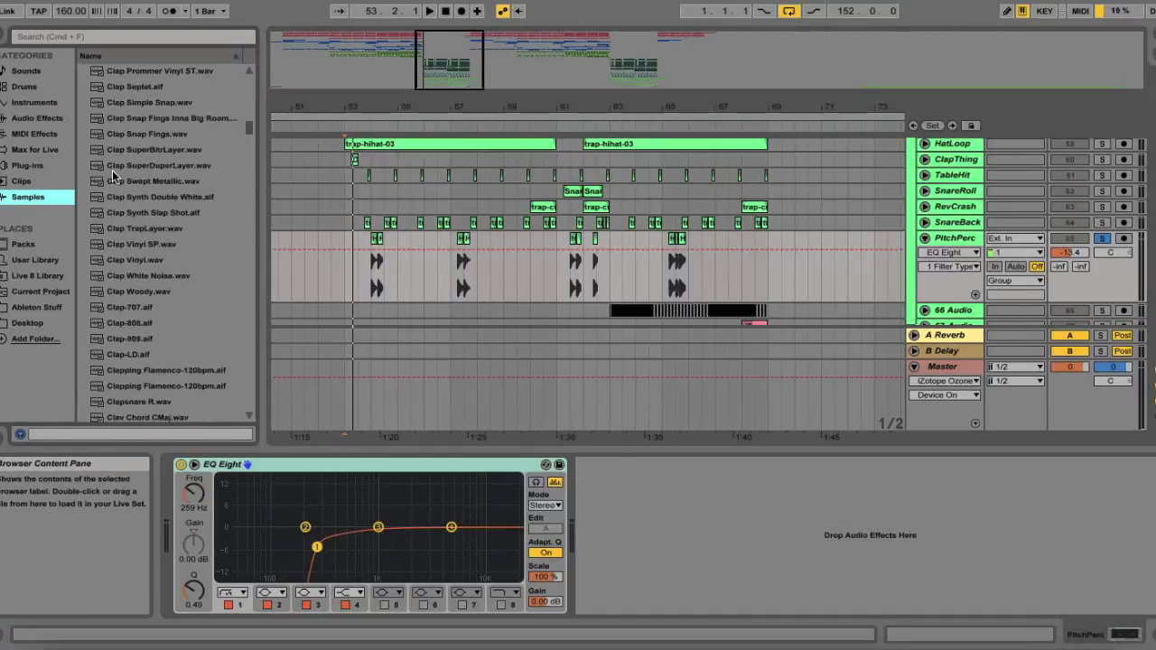
pyautogui.scroll(-8, 112, 170)
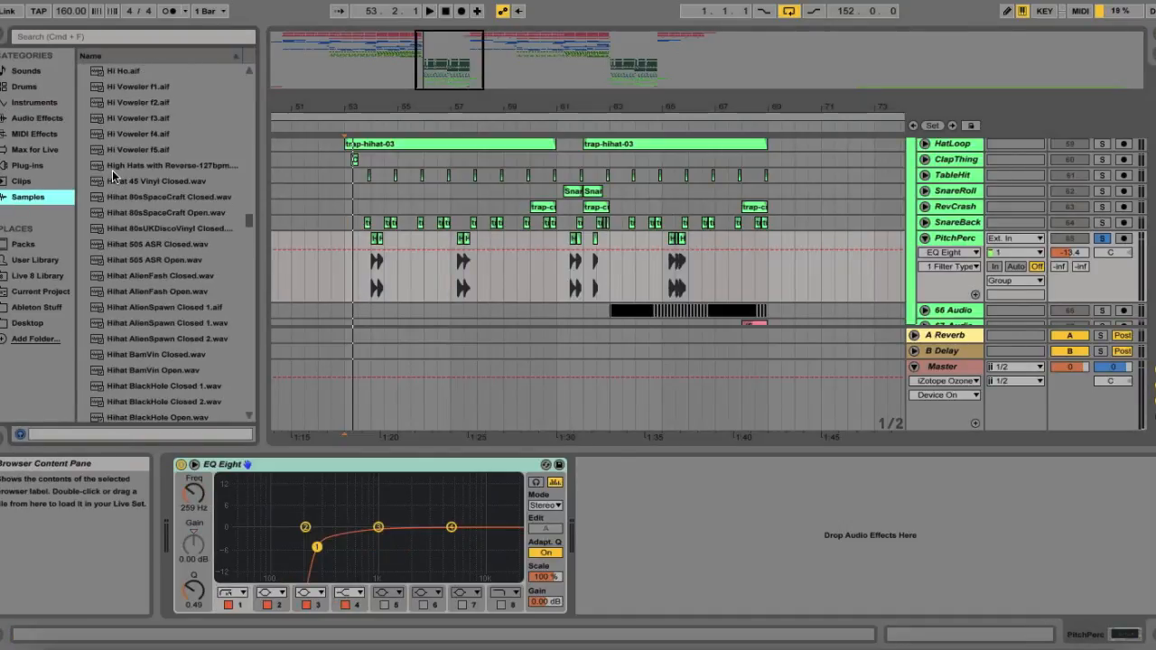
# Play the soloed PitchPerc clips from 54.1.1 and from 57.2.1, and place the insert marker at 61.3.1
pyautogui.click(367, 285)
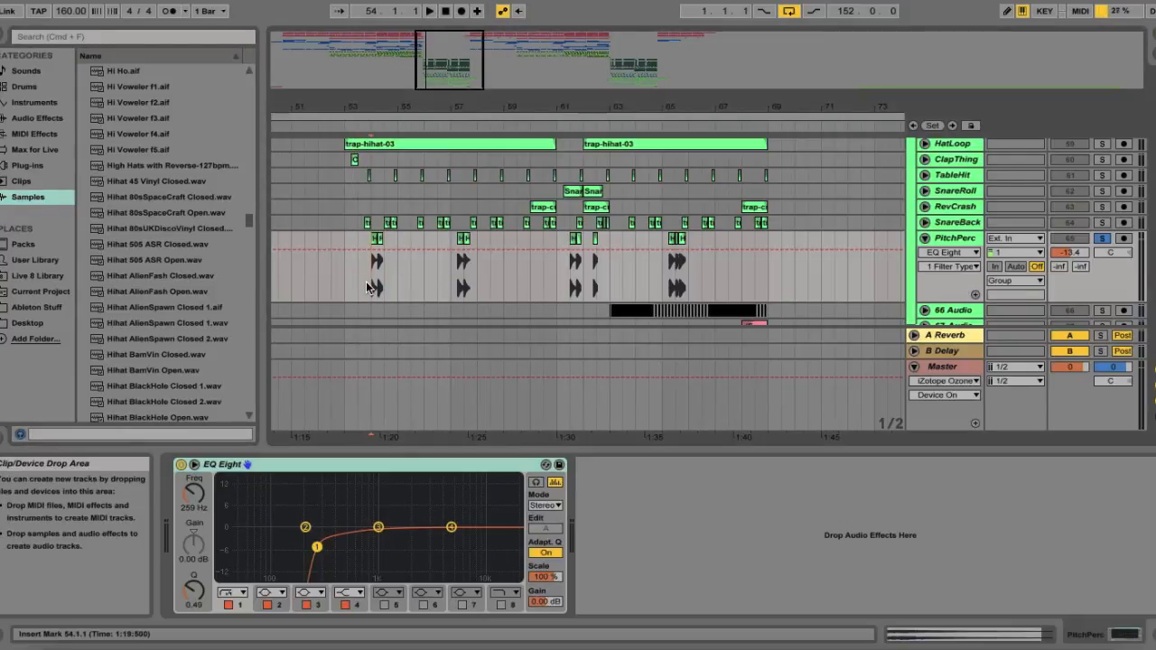
pyautogui.press('space')
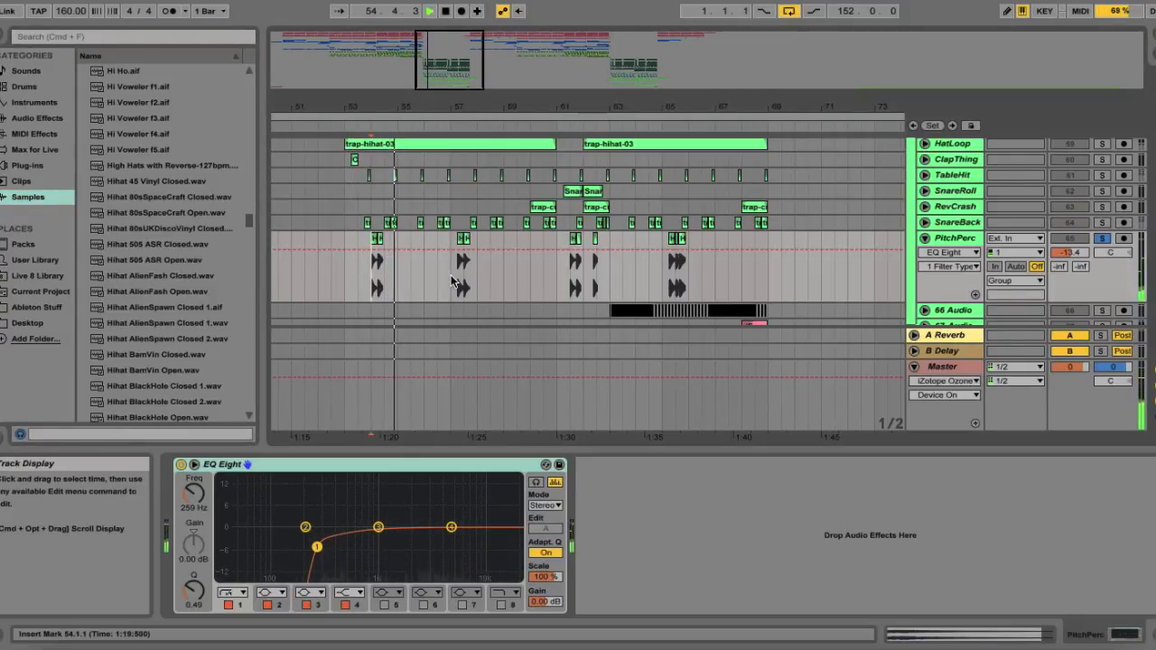
pyautogui.click(456, 275)
pyautogui.press('space')
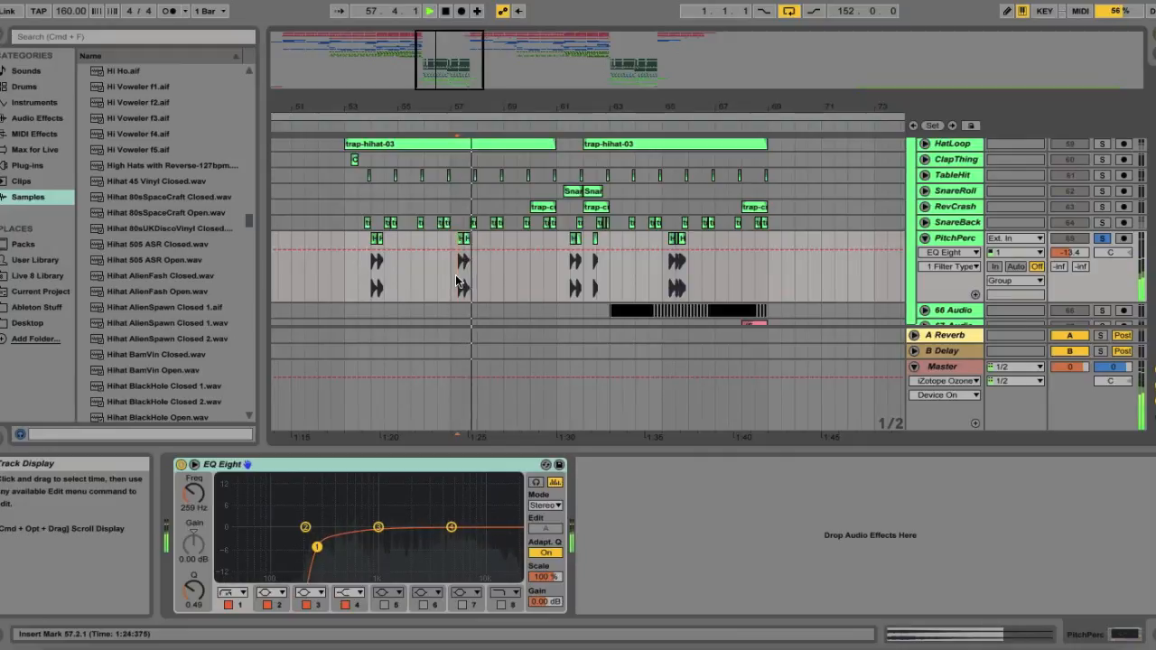
pyautogui.press('space')
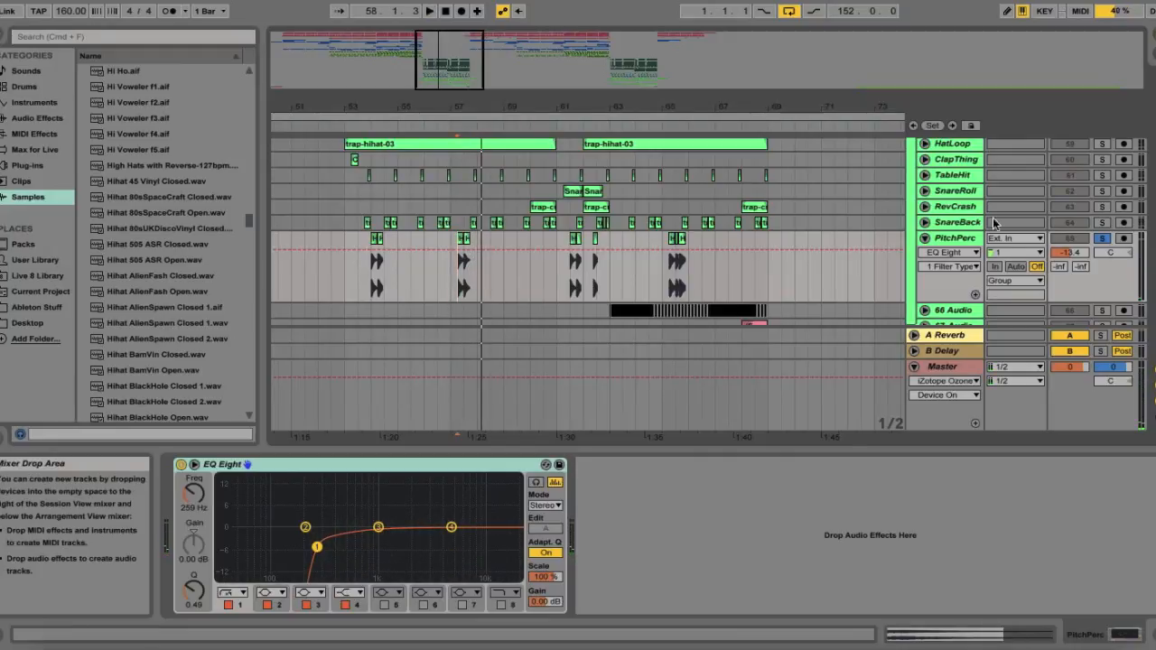
pyautogui.click(569, 287)
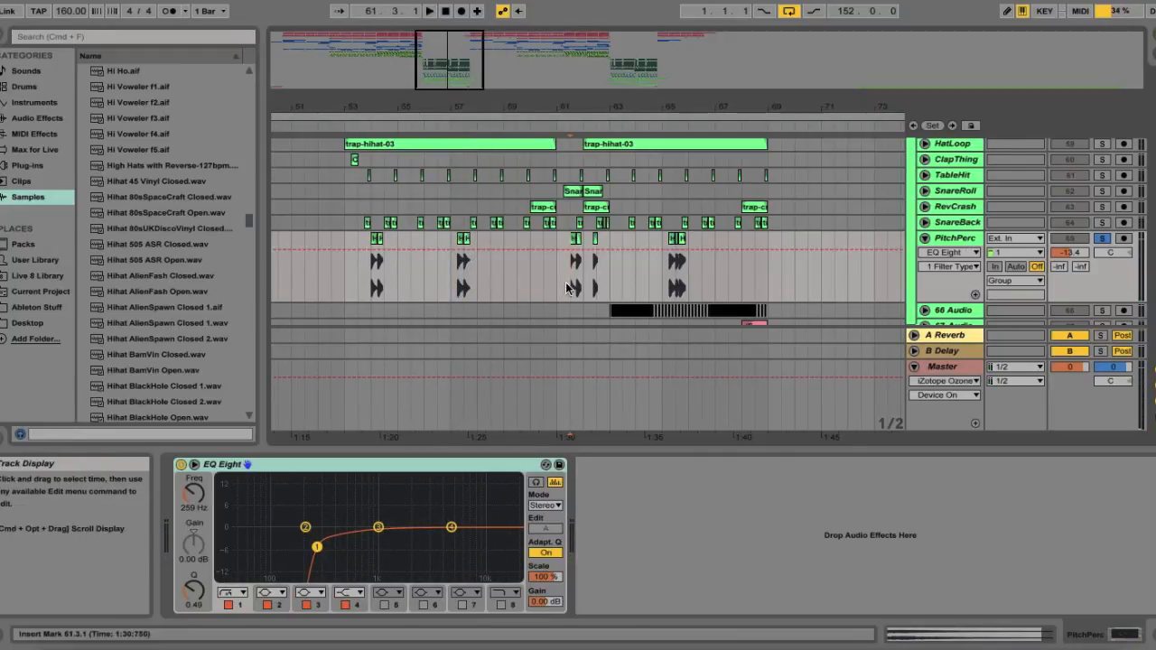
# Compare the Transpose settings of the first two PitchPerc clips and replay them from 54.1.1, ending on the track's EQ Eight
pyautogui.click(377, 260)
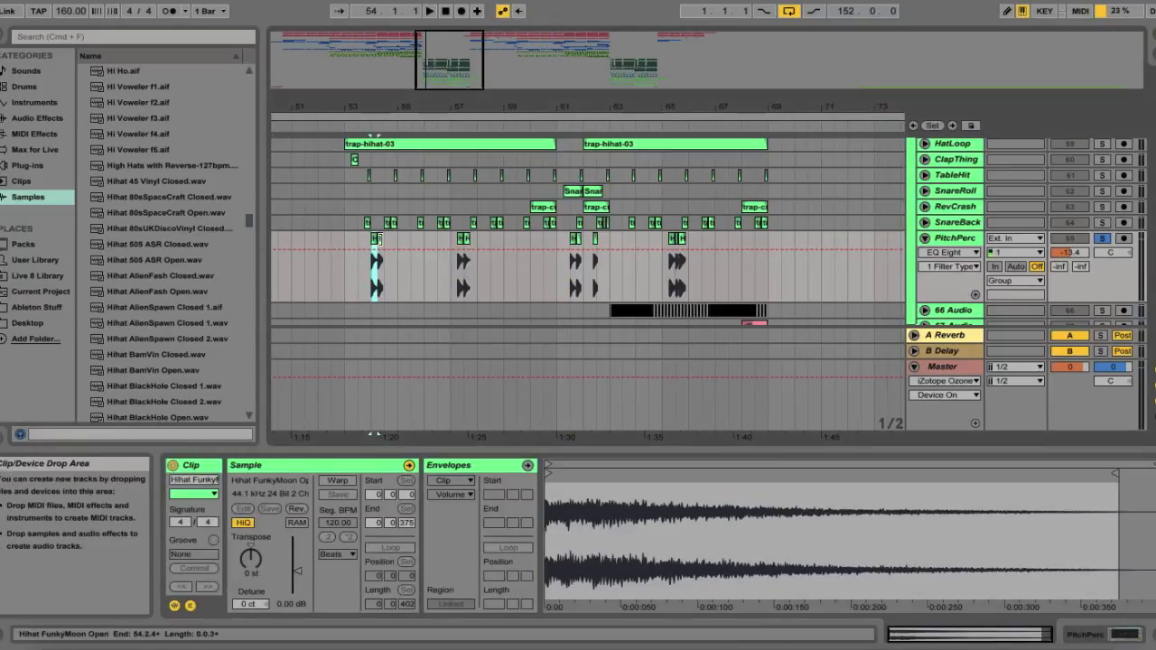
pyautogui.click(381, 239)
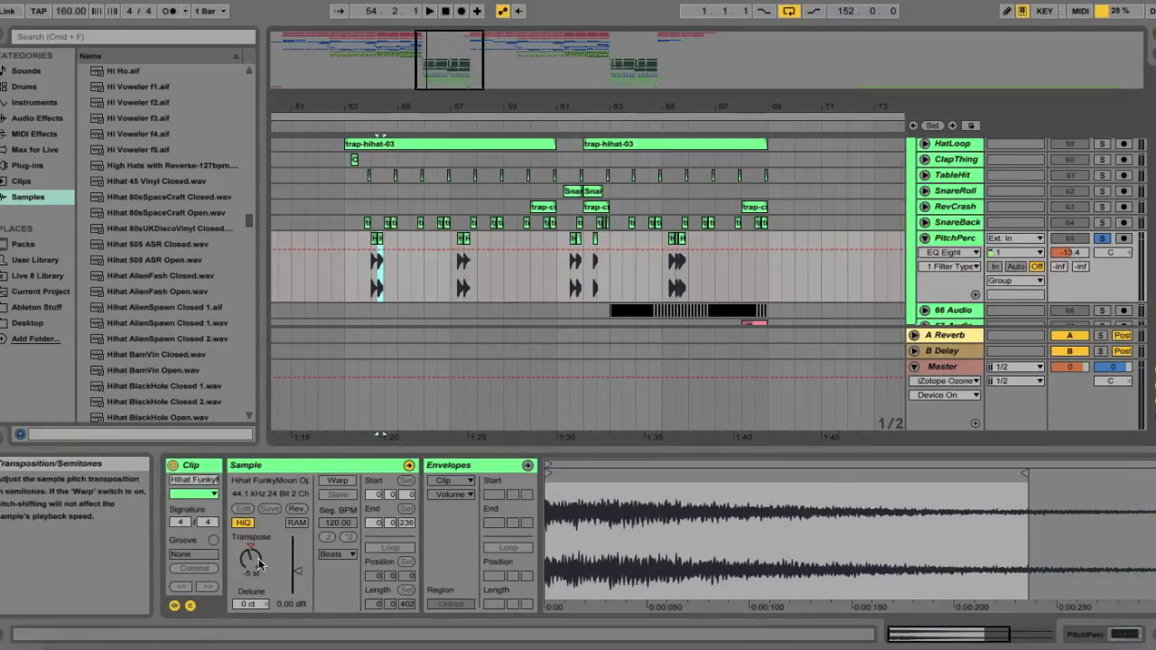
pyautogui.click(372, 276)
pyautogui.press('space')
pyautogui.press('space')
pyautogui.doubleClick(971, 239)
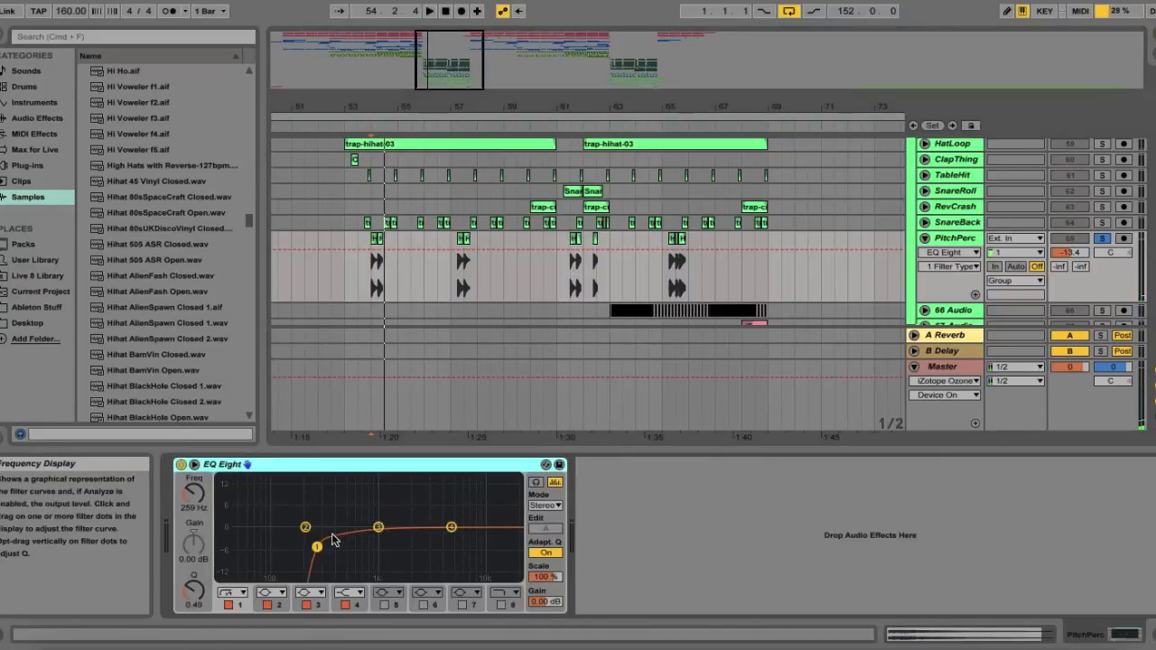
# Fold the PitchPerc track, unfold and solo 66 Audio, and play it from 63.1.1 with its EQ Eight in view
pyautogui.click(925, 238)
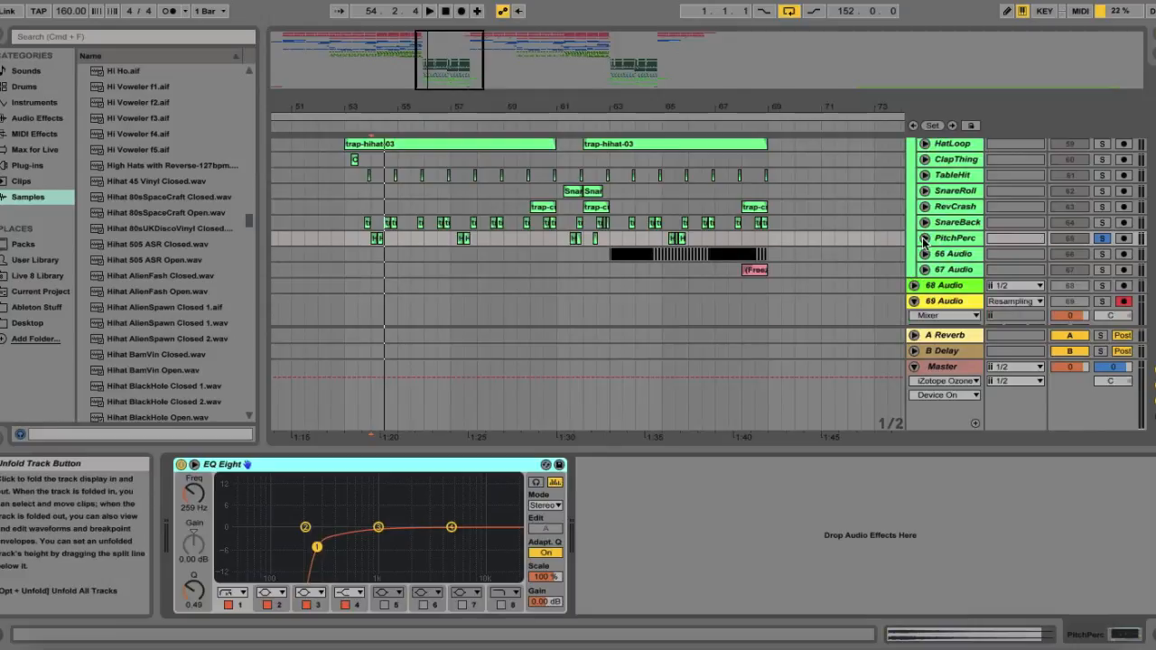
pyautogui.click(605, 276)
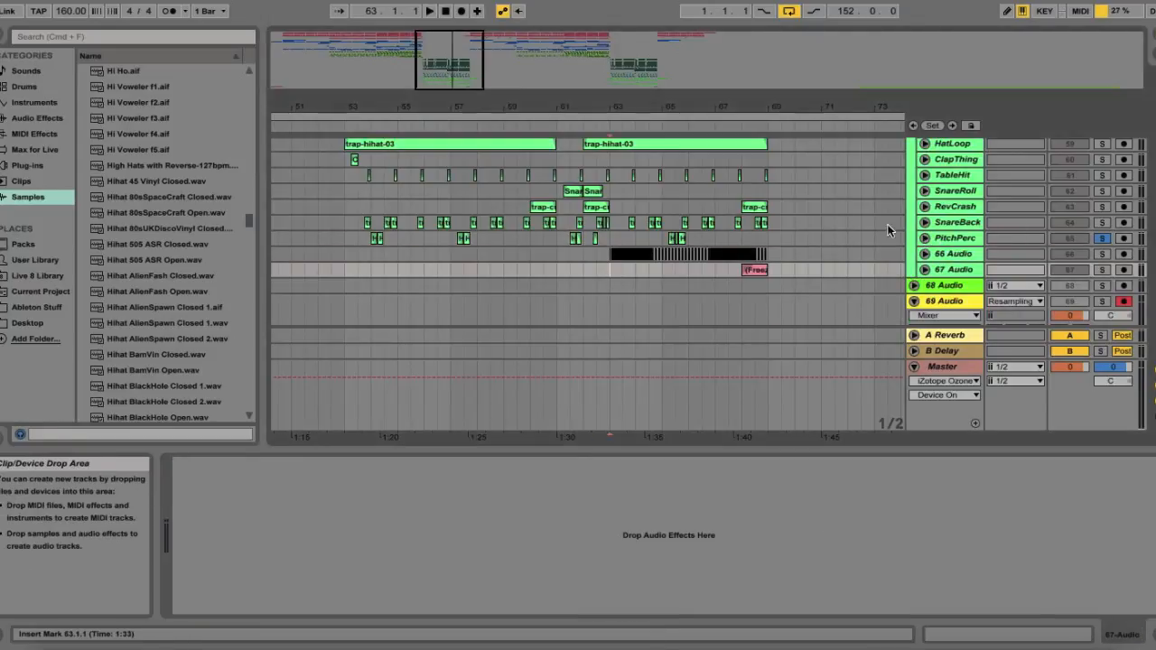
pyautogui.click(925, 254)
pyautogui.click(1102, 256)
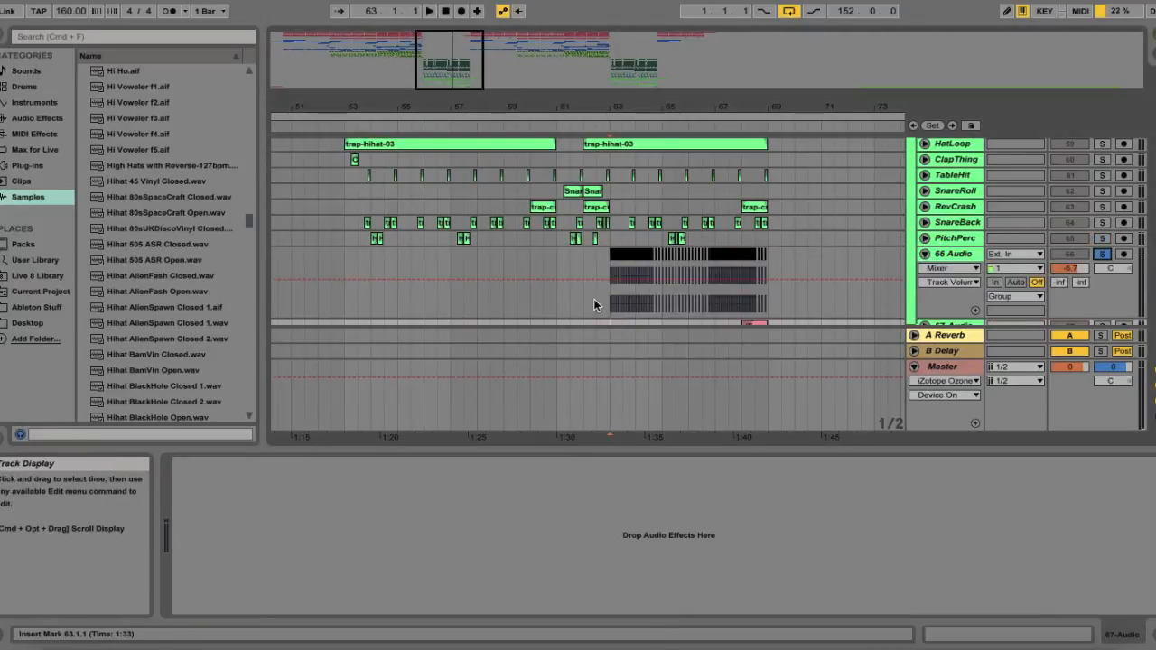
pyautogui.click(609, 305)
pyautogui.press('space')
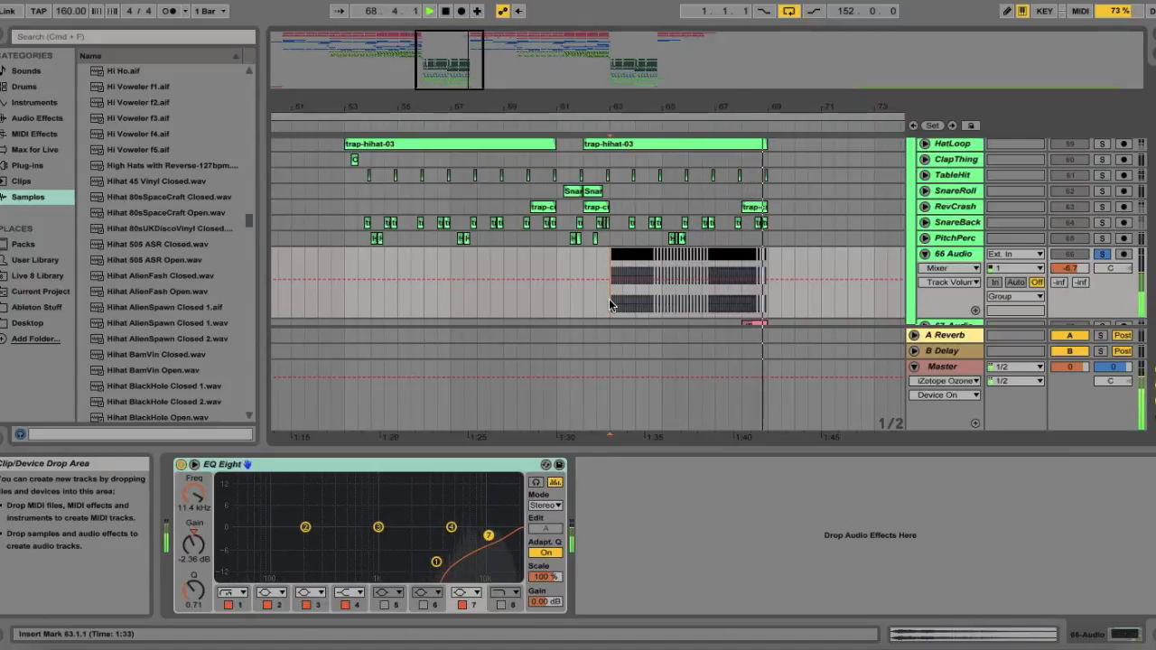
pyautogui.press('space')
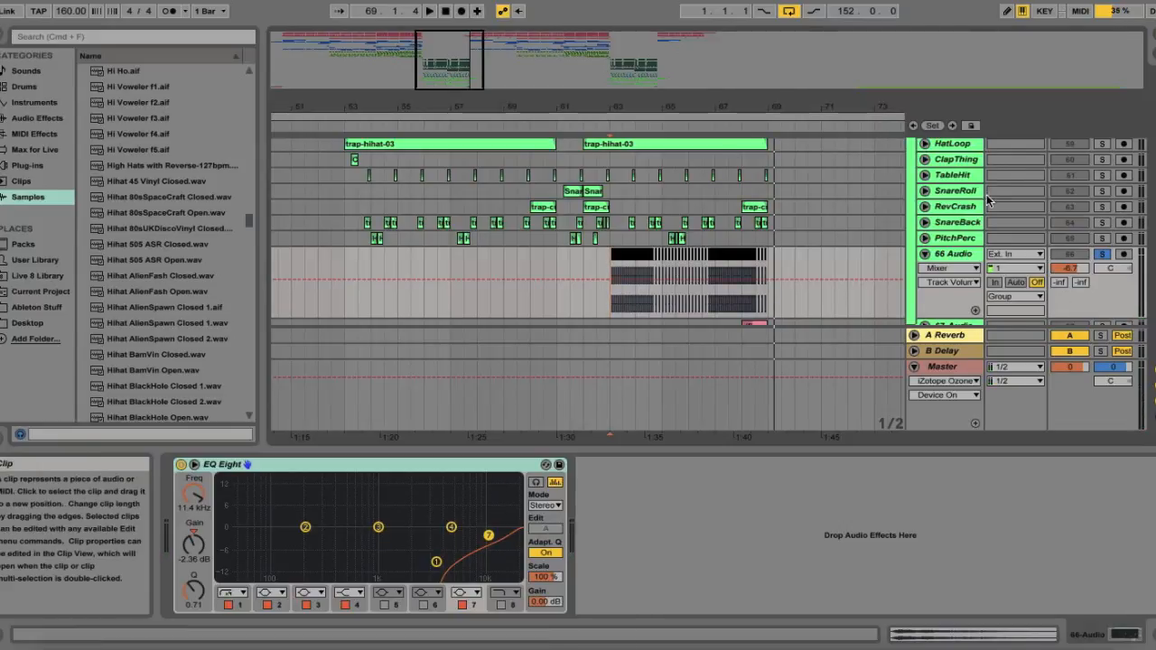
# Fold the 66 Audio track, unfold and solo 67 Audio, and play its frozen clip from 68.1.1
pyautogui.click(926, 255)
pyautogui.click(728, 270)
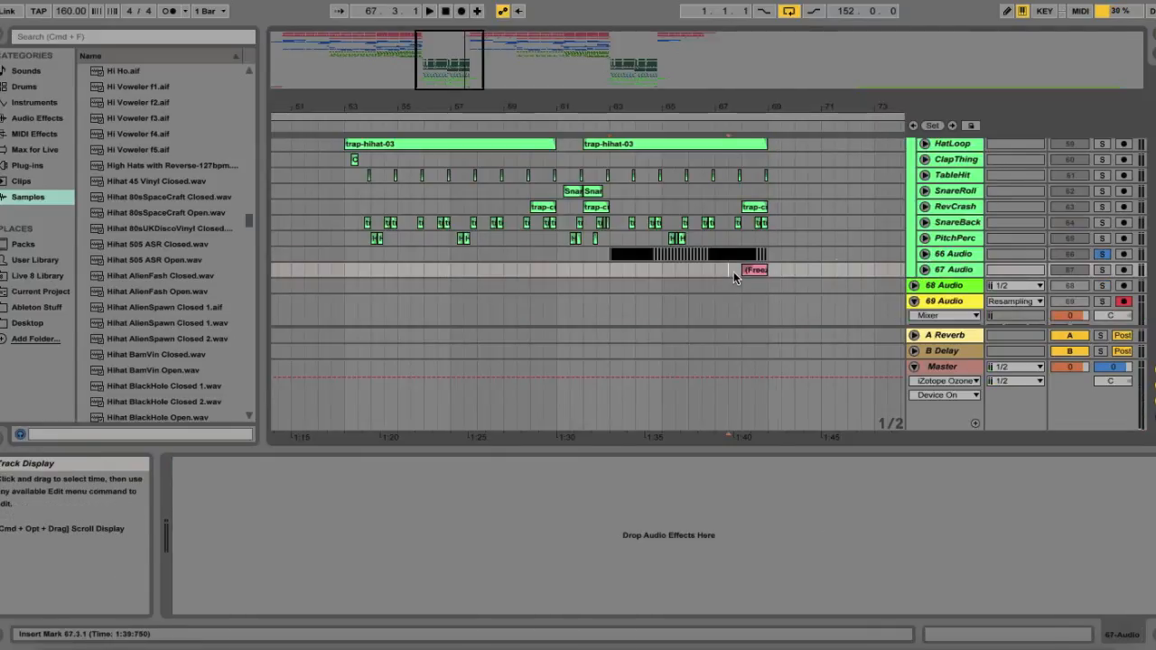
pyautogui.click(925, 268)
pyautogui.click(741, 290)
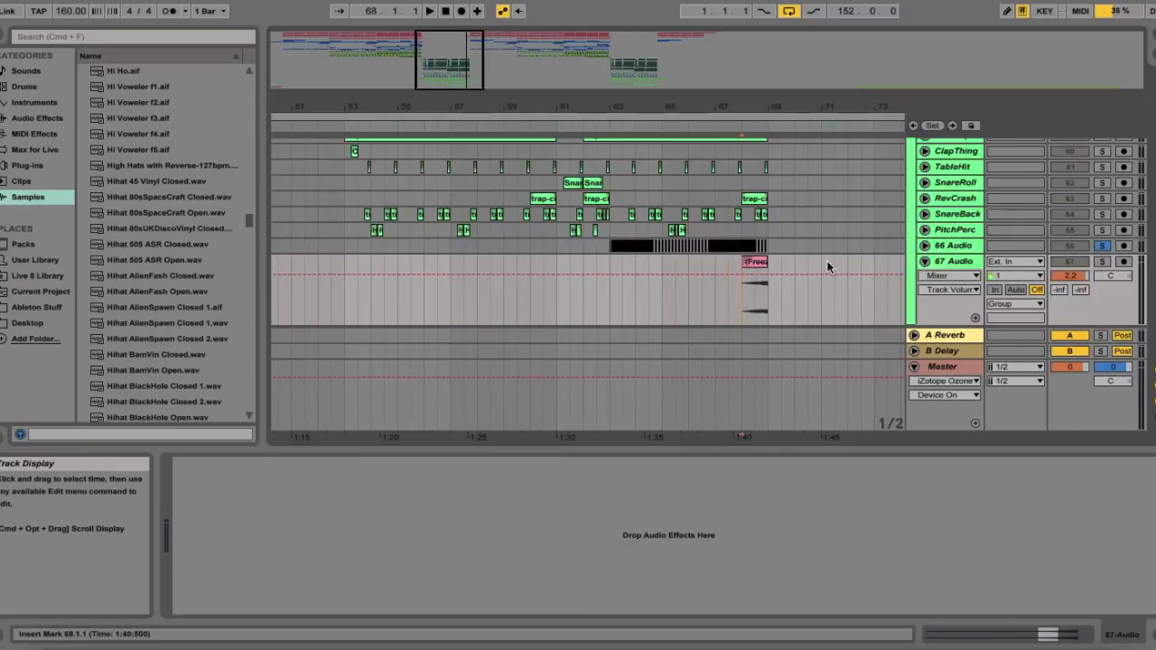
pyautogui.click(1102, 261)
pyautogui.press('space')
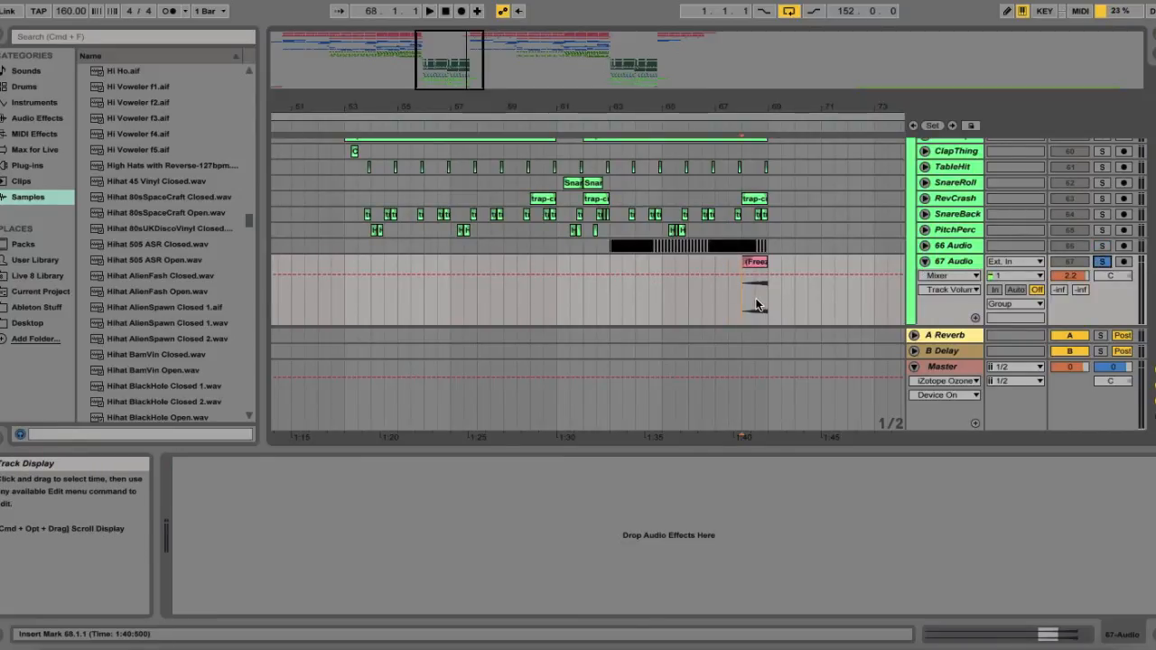
pyautogui.press('space')
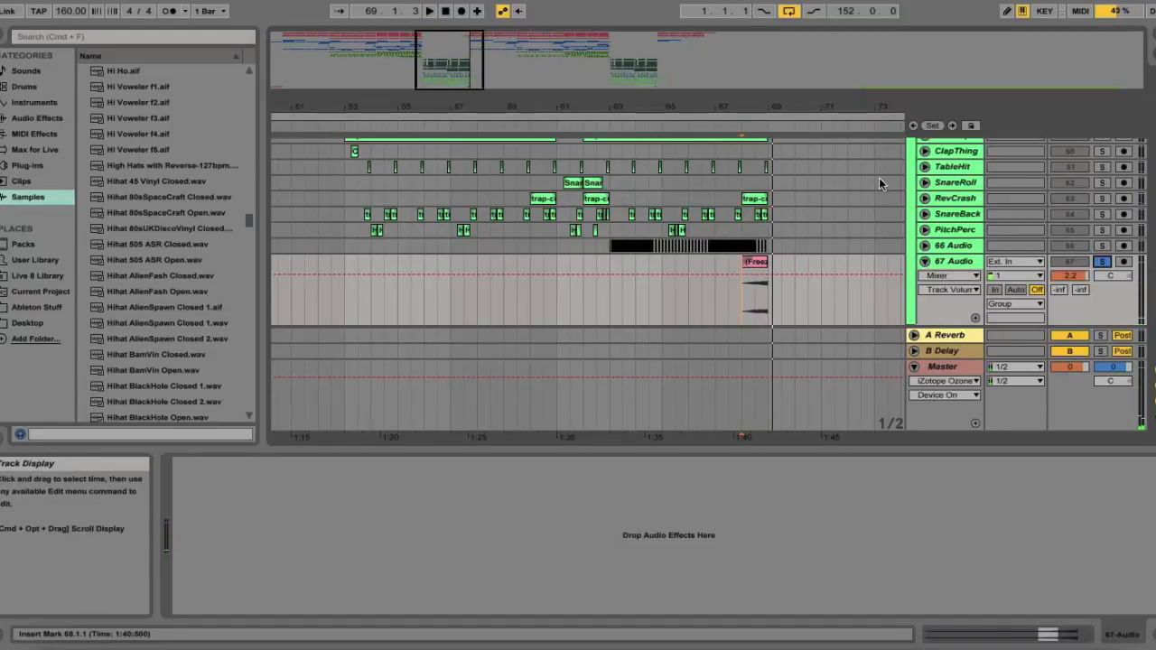
# Fold the BackDrums group and collapse the device view to enlarge the arrangement
pyautogui.scroll(5, 879, 180)
pyautogui.click(914, 232)
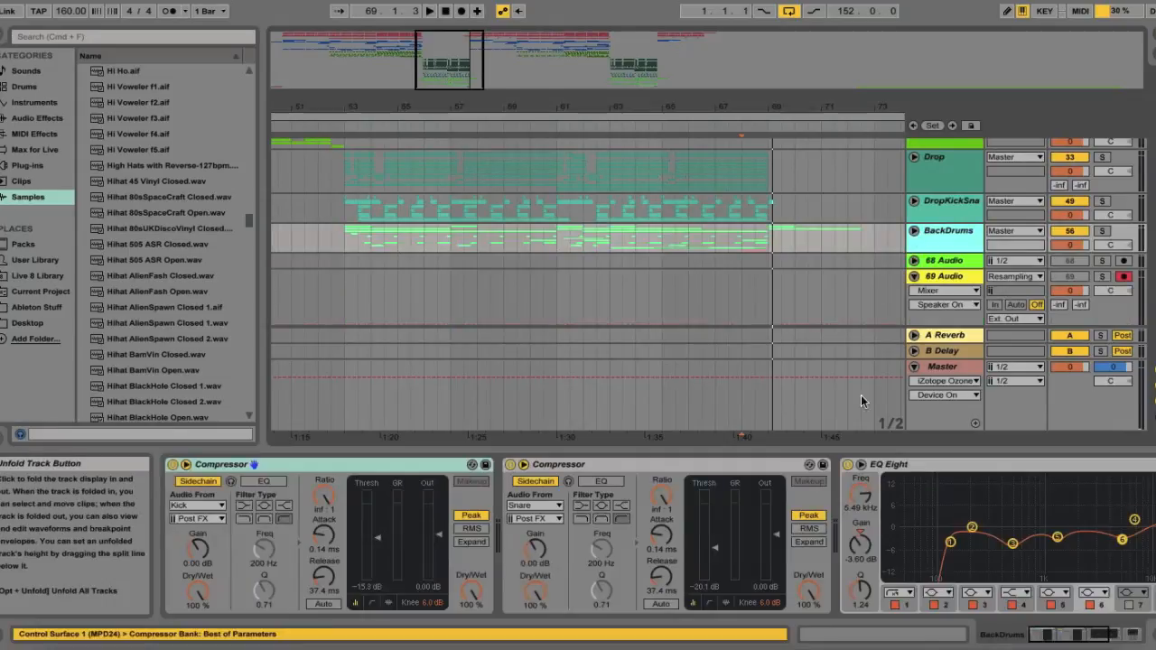
pyautogui.moveTo(847, 448); pyautogui.dragTo(825, 560)
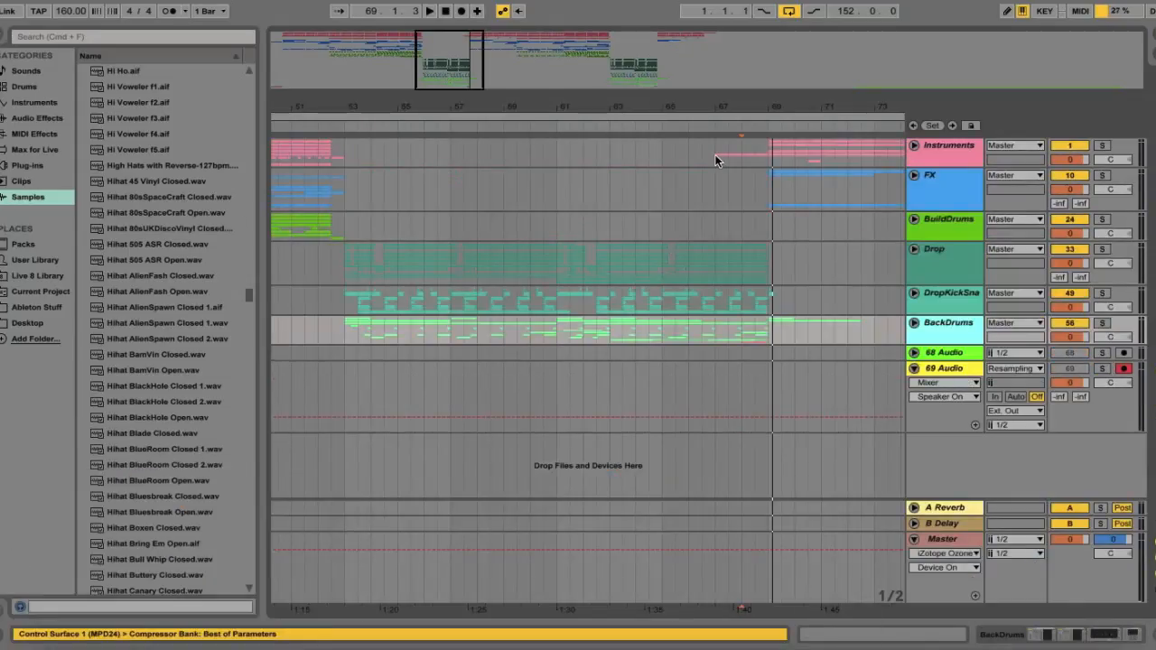